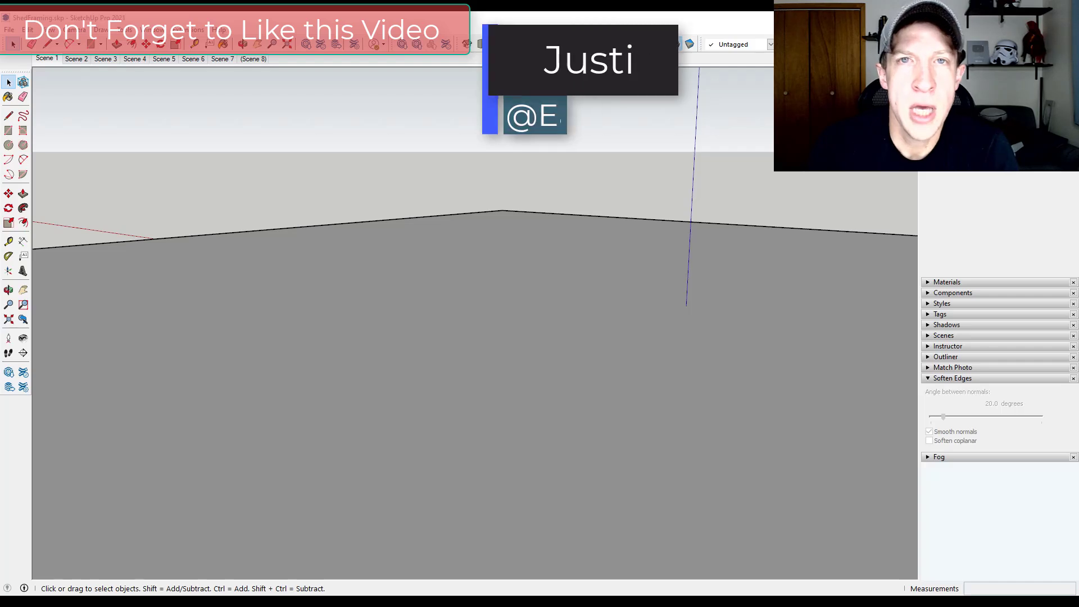
- Review the construction stages of the shed framing model by going through its saved scenes in order
key(Page_Down)
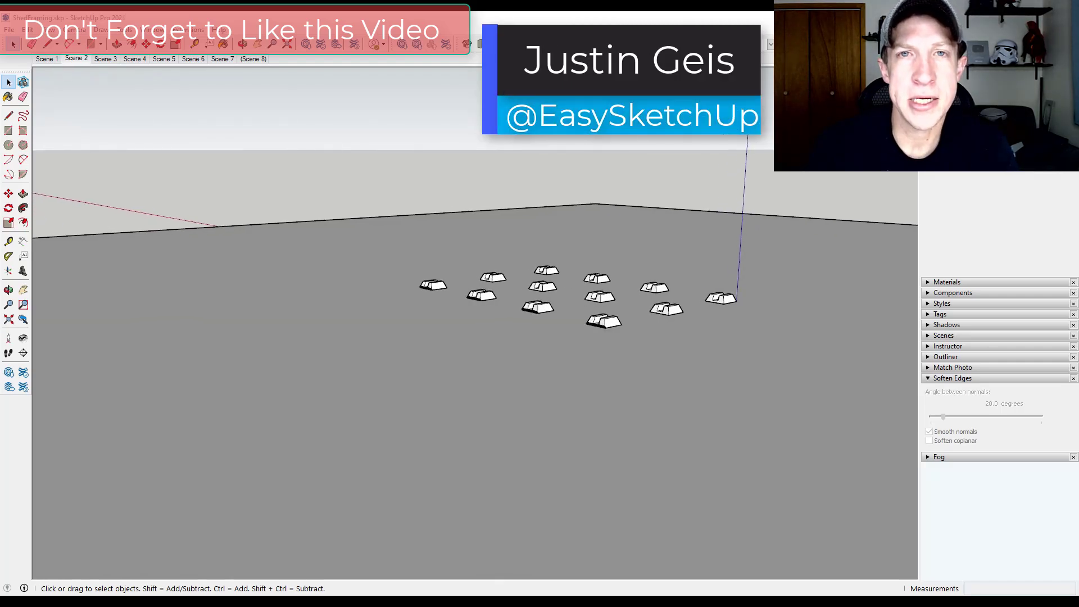
key(Page_Down)
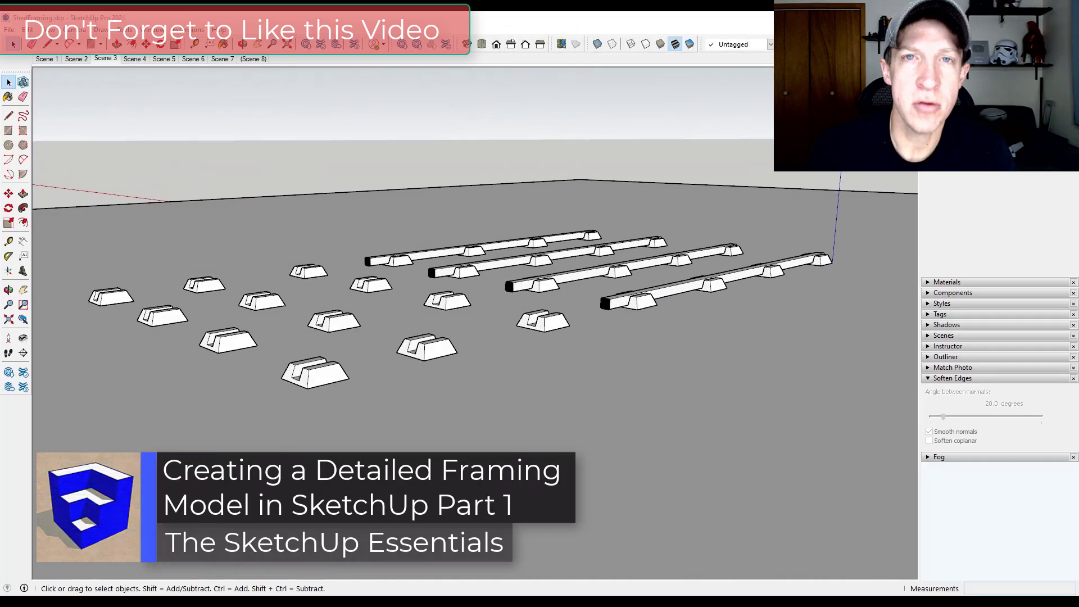
key(Page_Down)
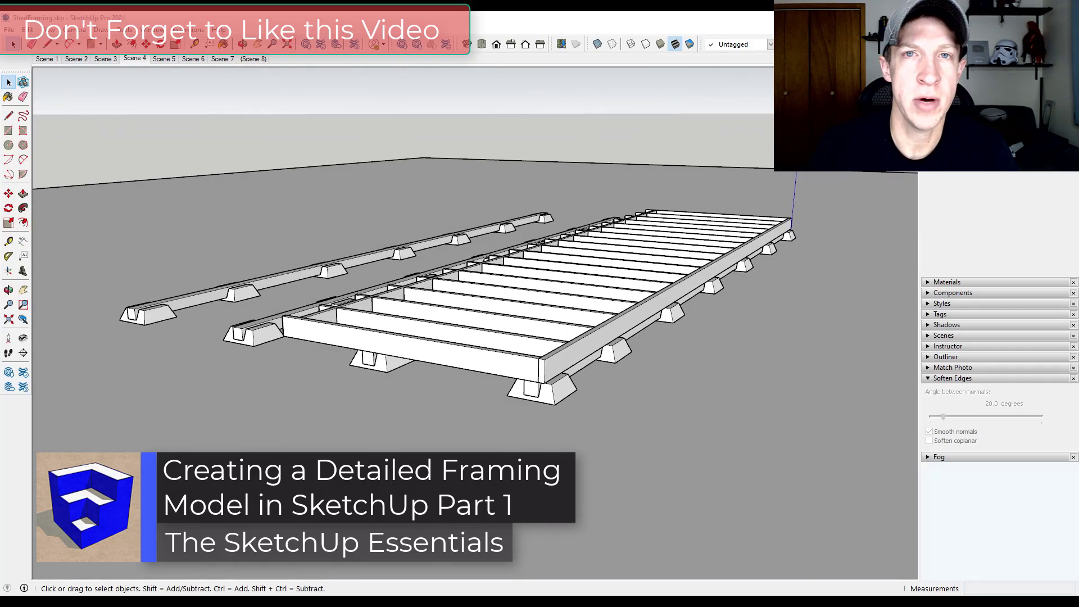
key(Page_Down)
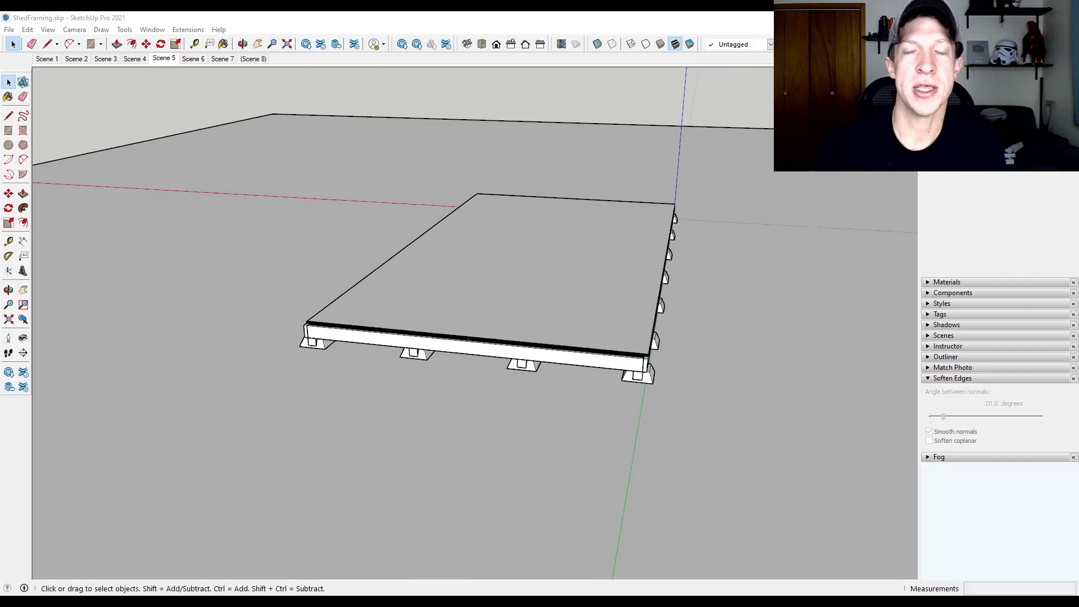
key(Page_Down)
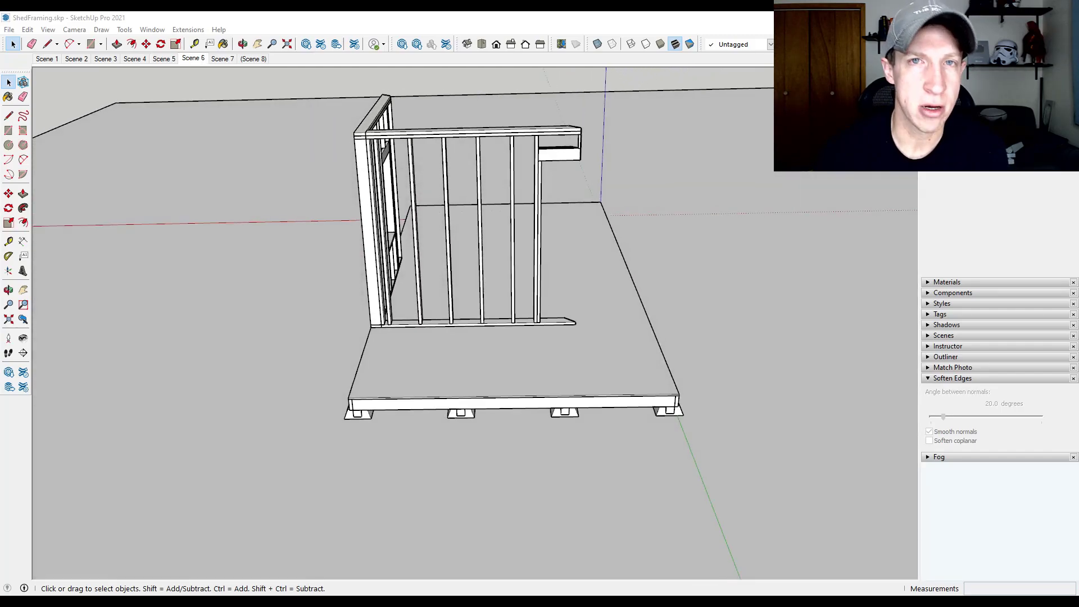
key(Page_Down)
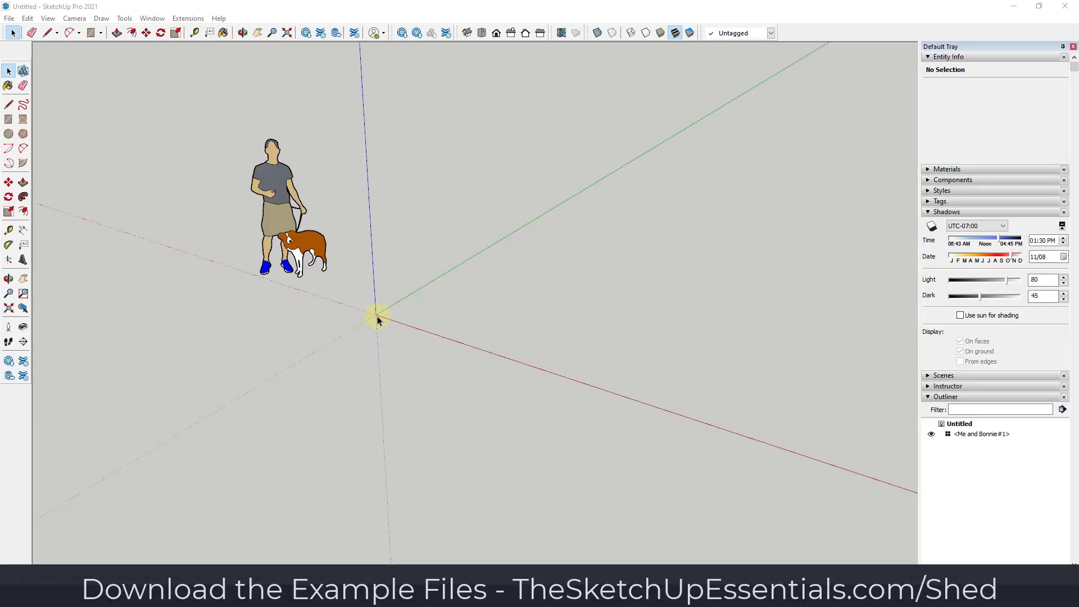
- Draw a closed rectangular floor outline with the Line tool, starting at the origin along the green axis and closing along the red axis
key(l)
click(376, 315)
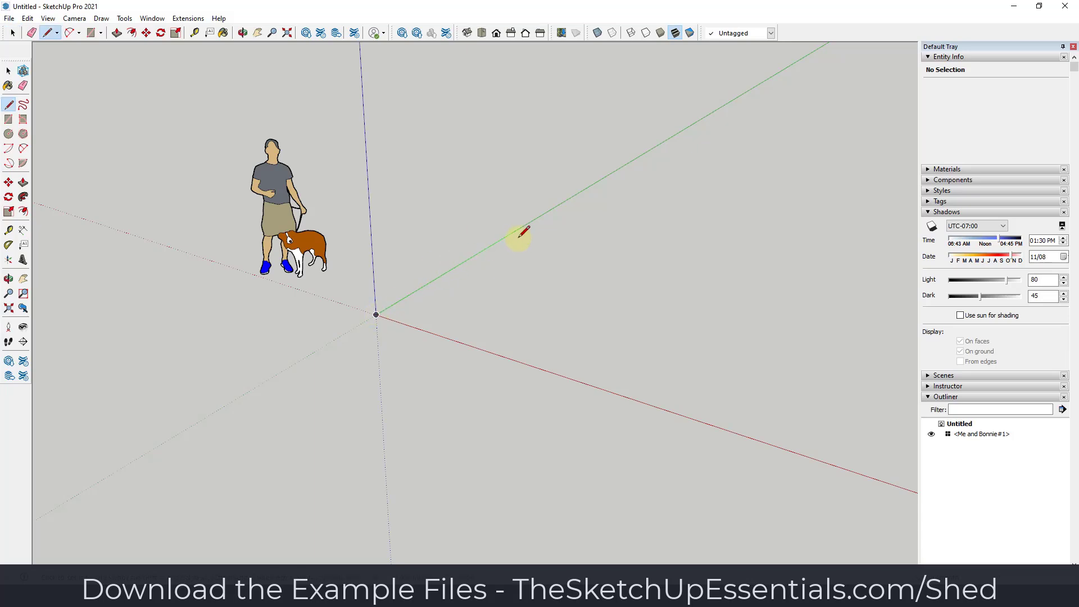
click(626, 164)
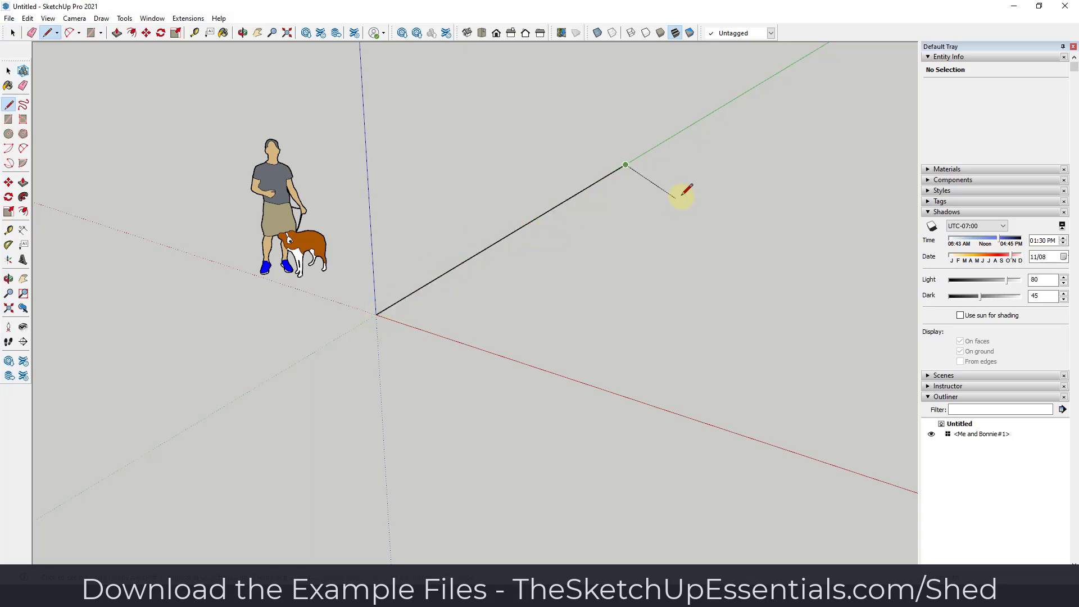
key(Return)
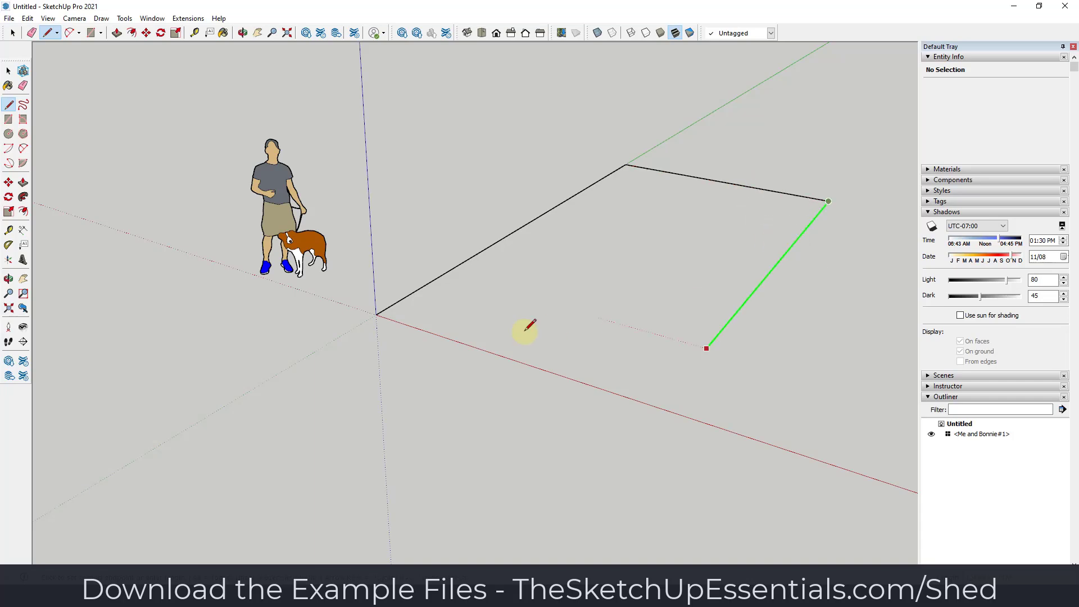
click(377, 313)
click(376, 314)
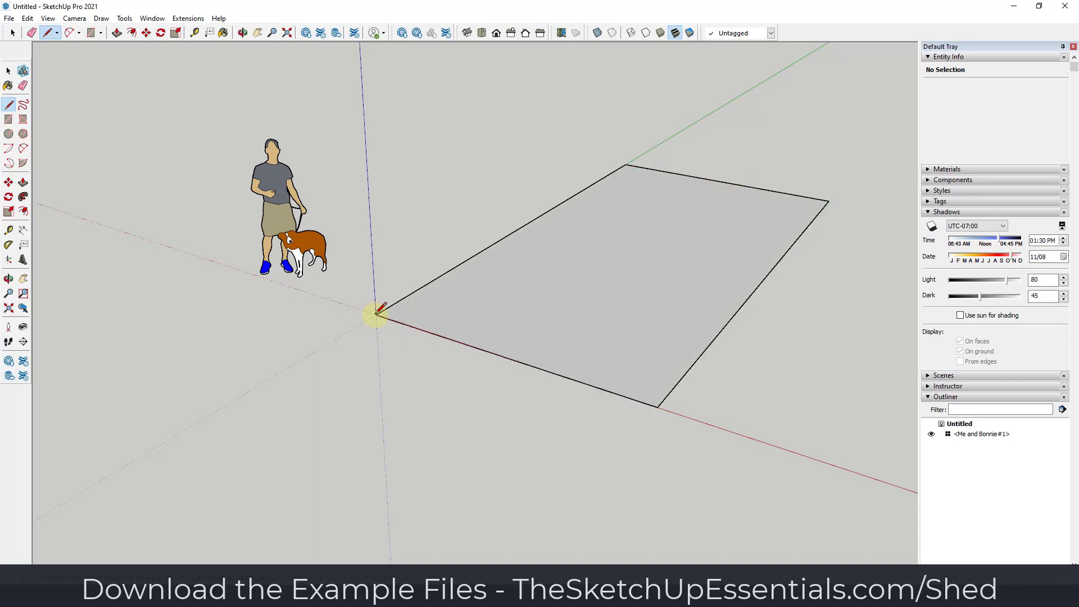
- Make a group of the rectangular floor face together with its bounding edges
key(space)
double_click(670, 307)
right_click(670, 307)
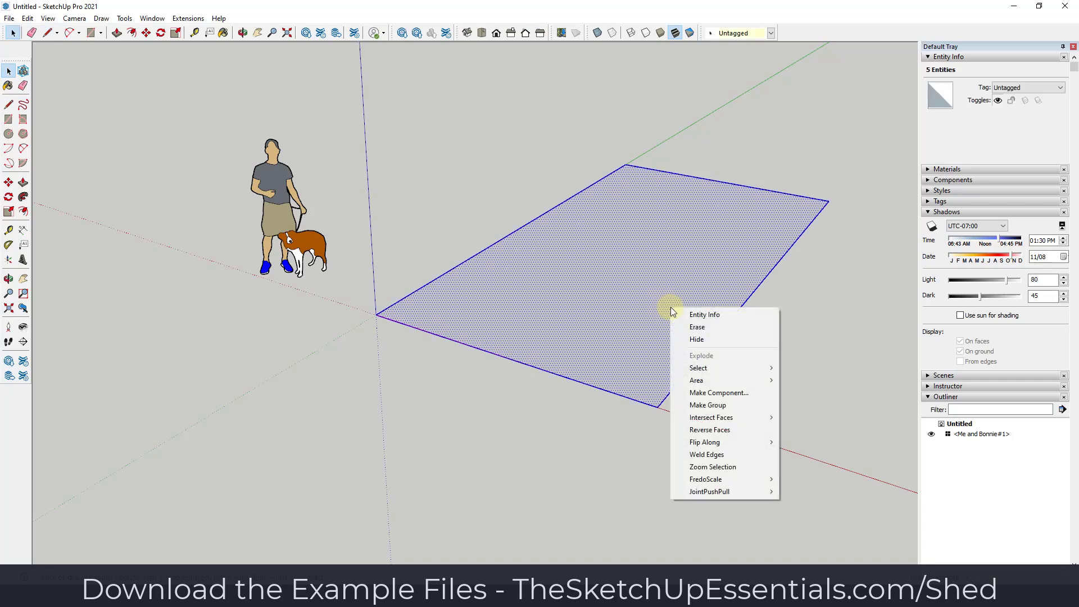
click(728, 404)
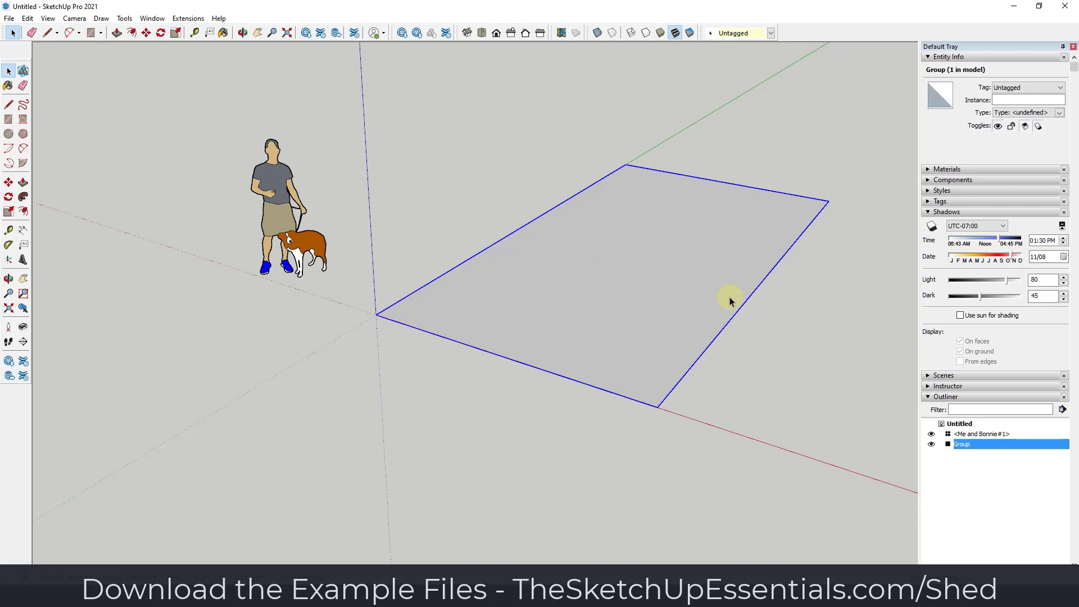
- Draw an upright 2 x 6 board end profile, 8.25 in² in area, at the origin in the plane of the red and blue axes
scroll(351, 334, up, 3)
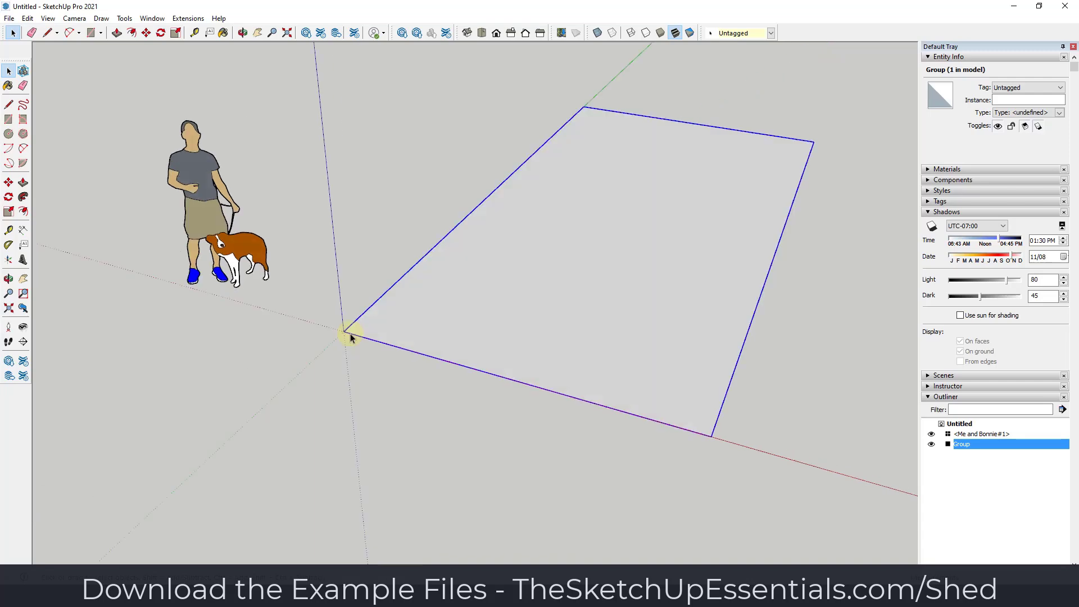
scroll(375, 332, up, 1)
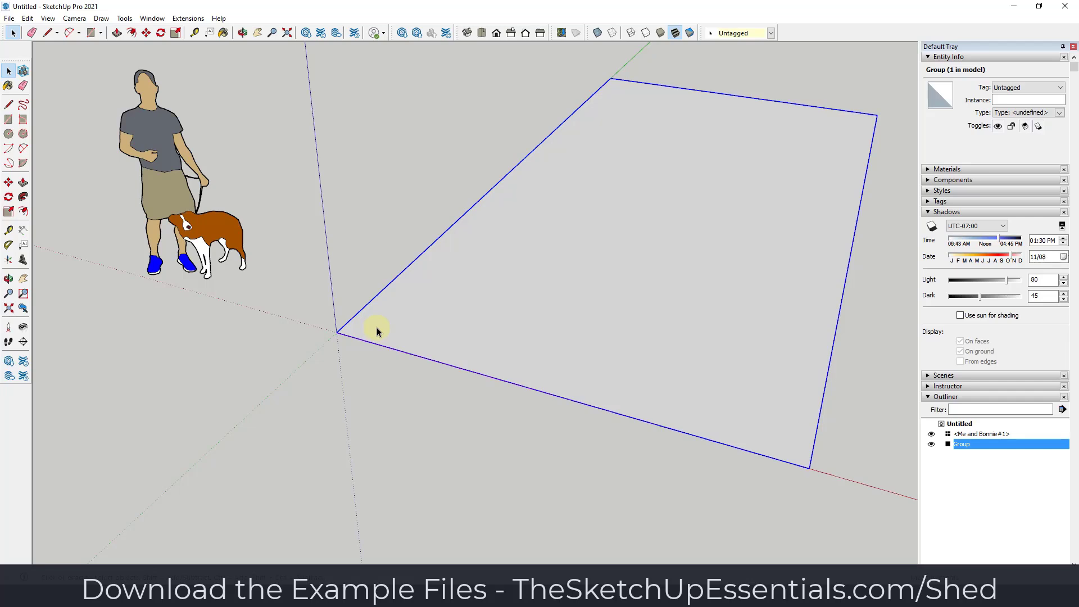
scroll(405, 306, up, 2)
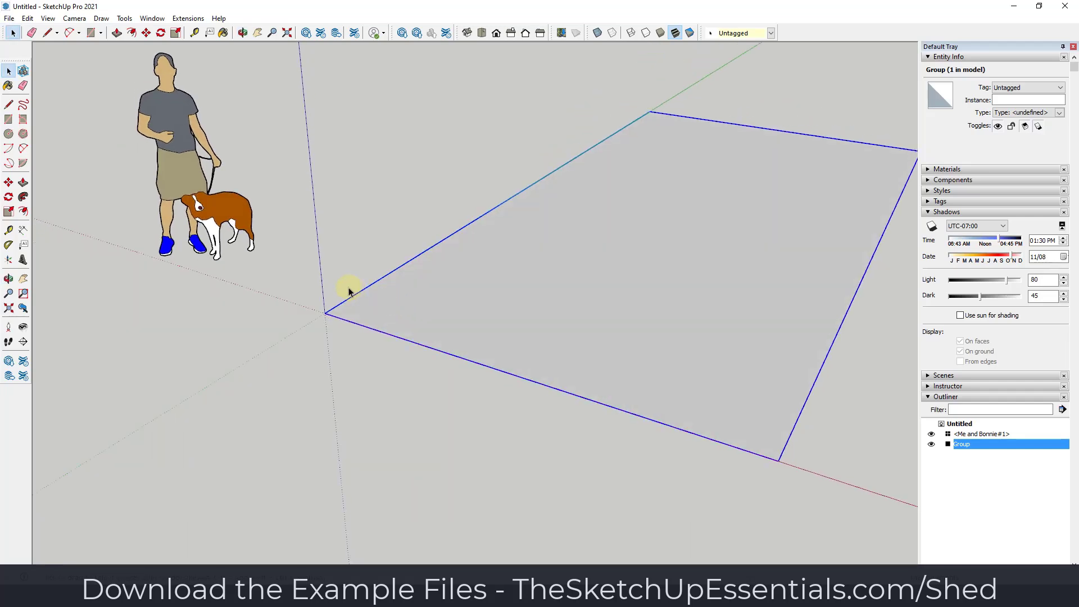
scroll(347, 290, down, 1)
key(l)
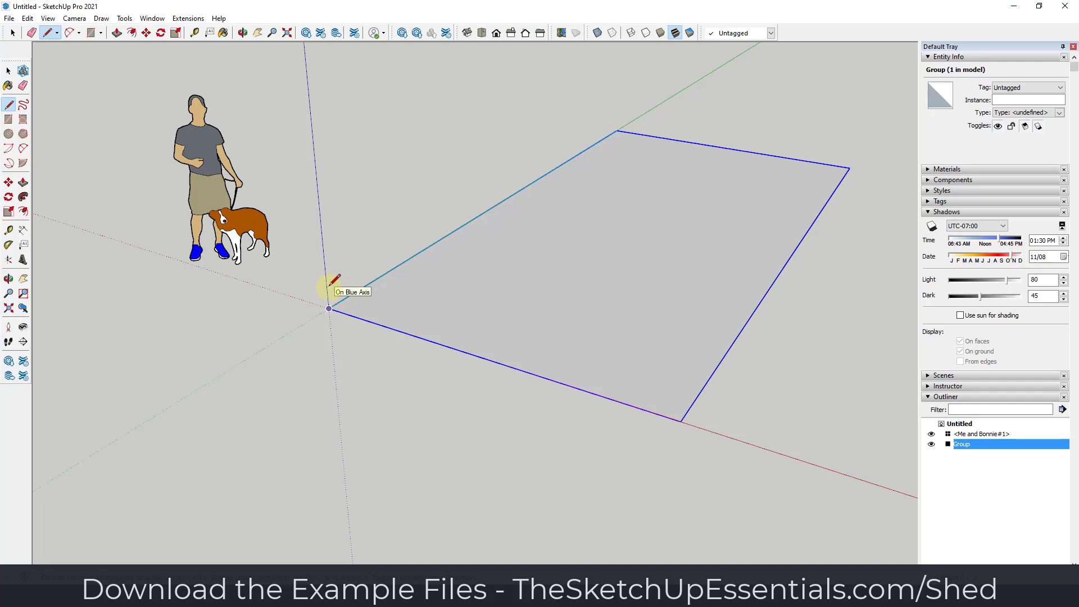
scroll(331, 284, up, 5)
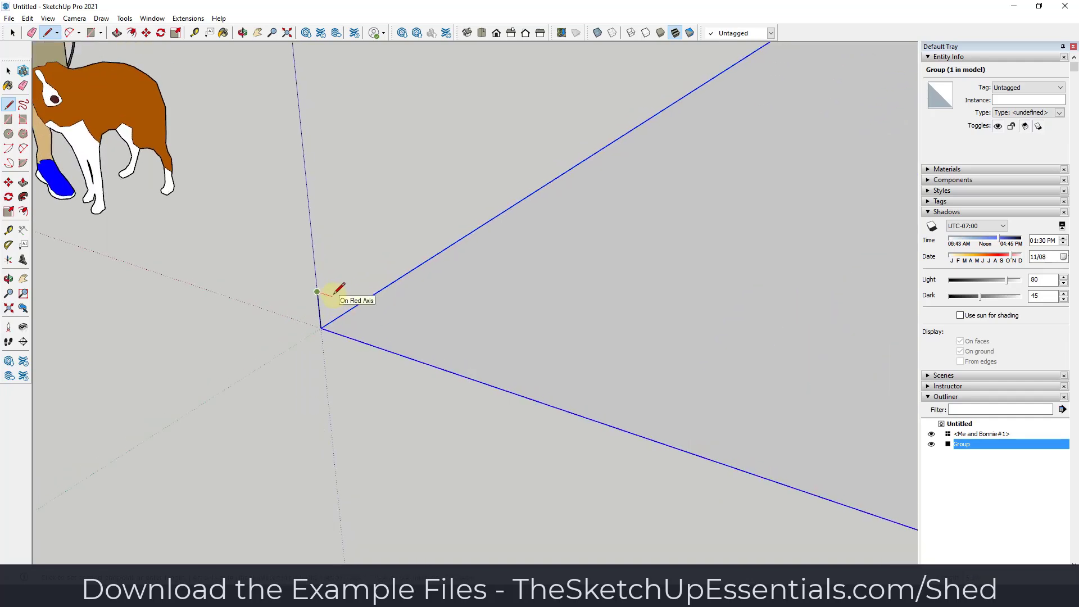
click(326, 294)
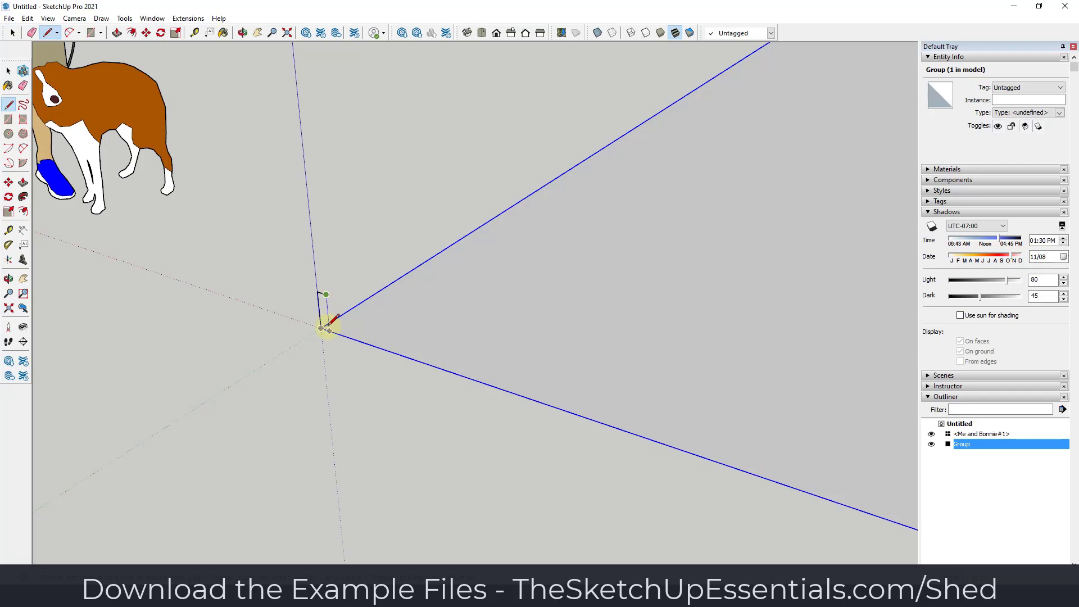
click(330, 328)
click(320, 328)
- Extrude the board profile with Push/Pull along the green axis to the far corner of the floor rectangle
key(p)
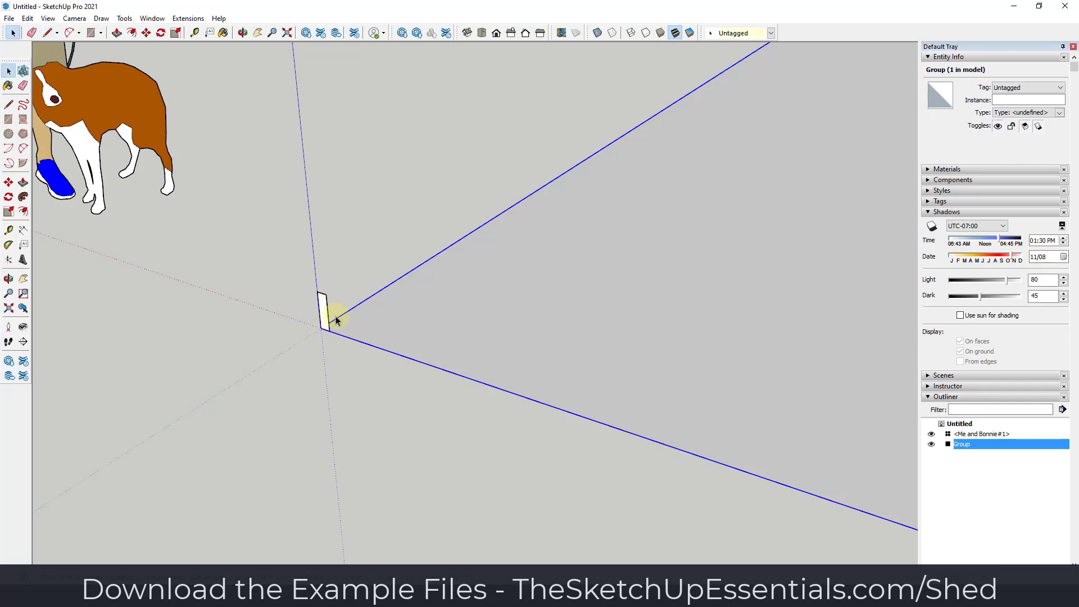
scroll(326, 317, down, 3)
click(332, 309)
scroll(332, 309, down, 3)
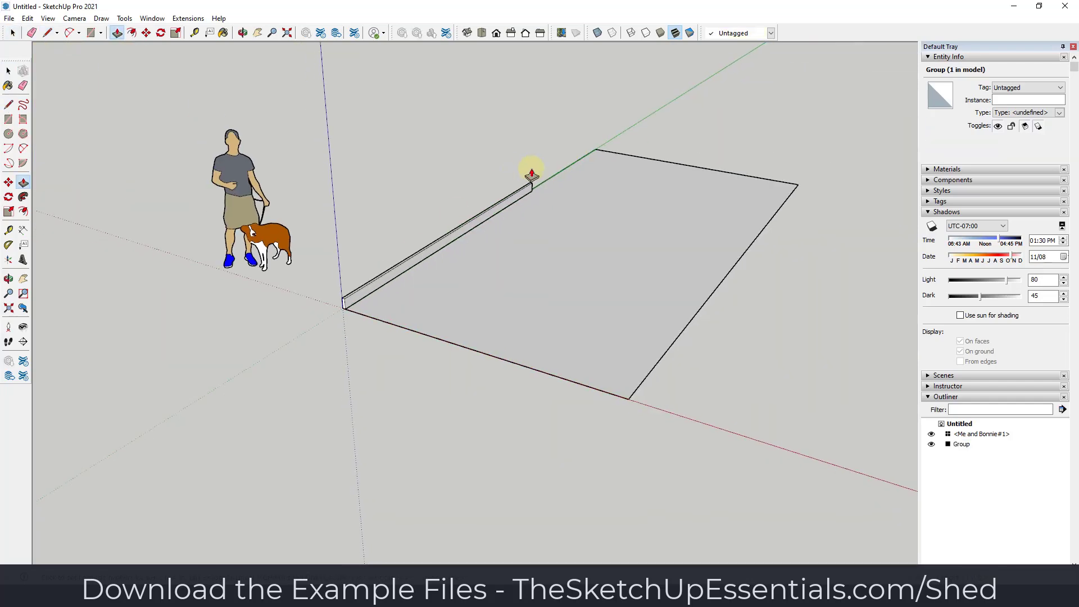
click(595, 150)
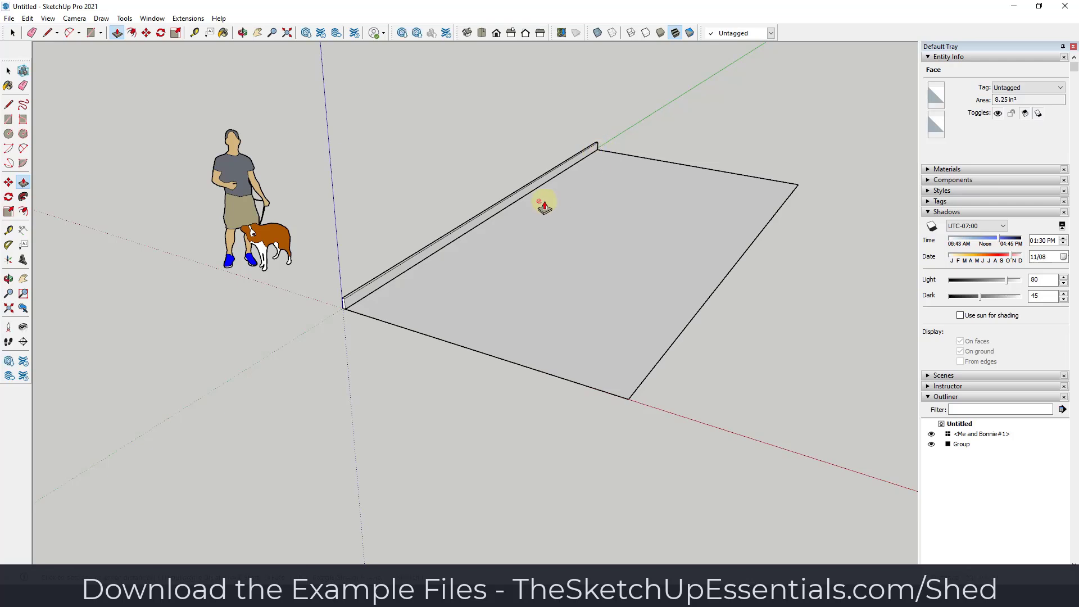
key(space)
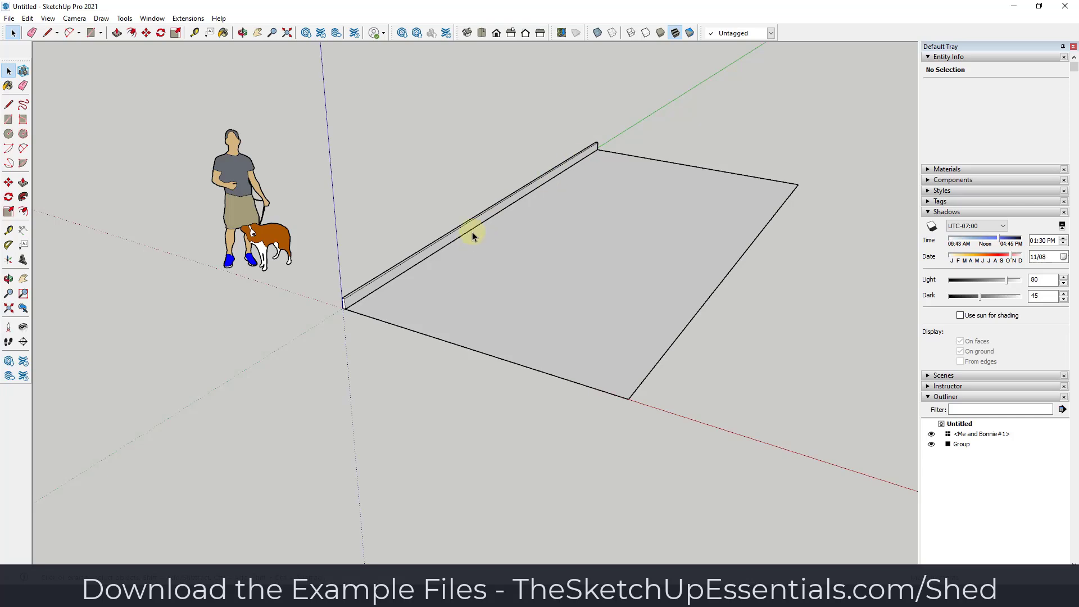
- Make the extruded board a group and name it 2 x 6
double_click(511, 204)
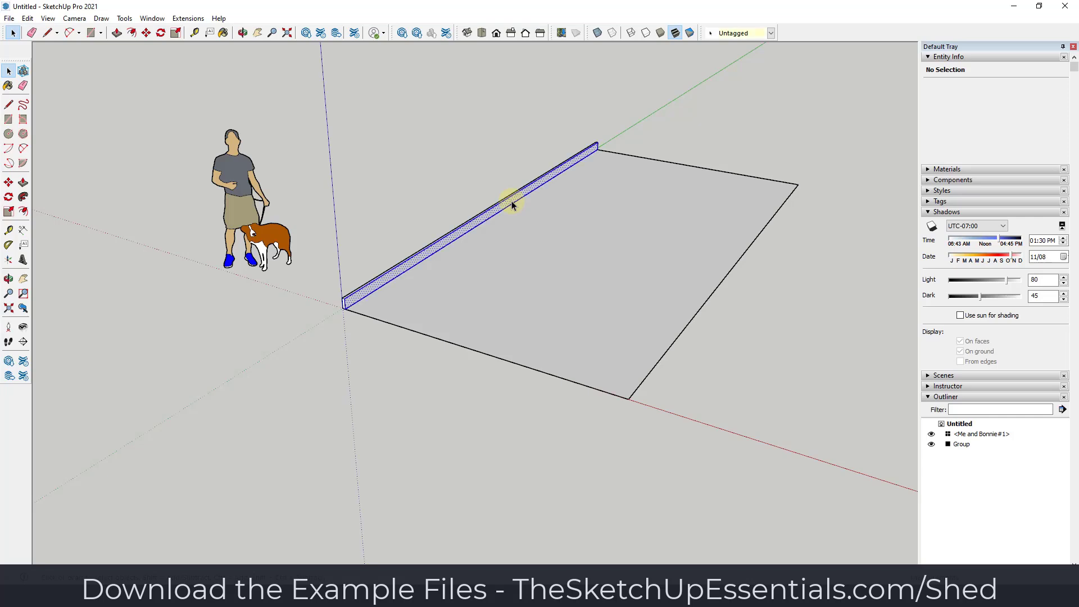
right_click(512, 204)
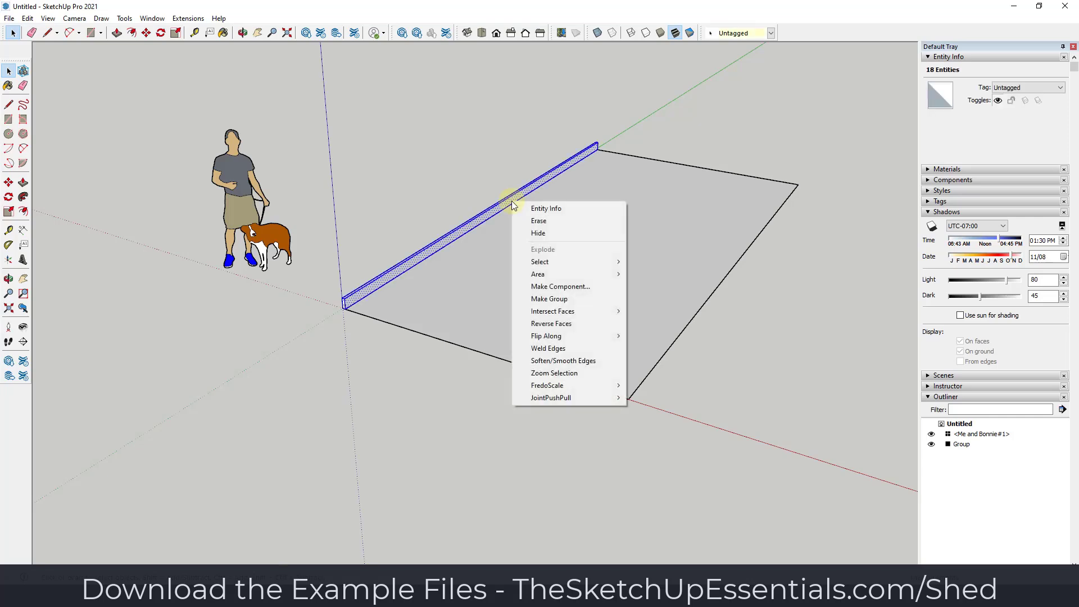
click(529, 297)
right_click(969, 454)
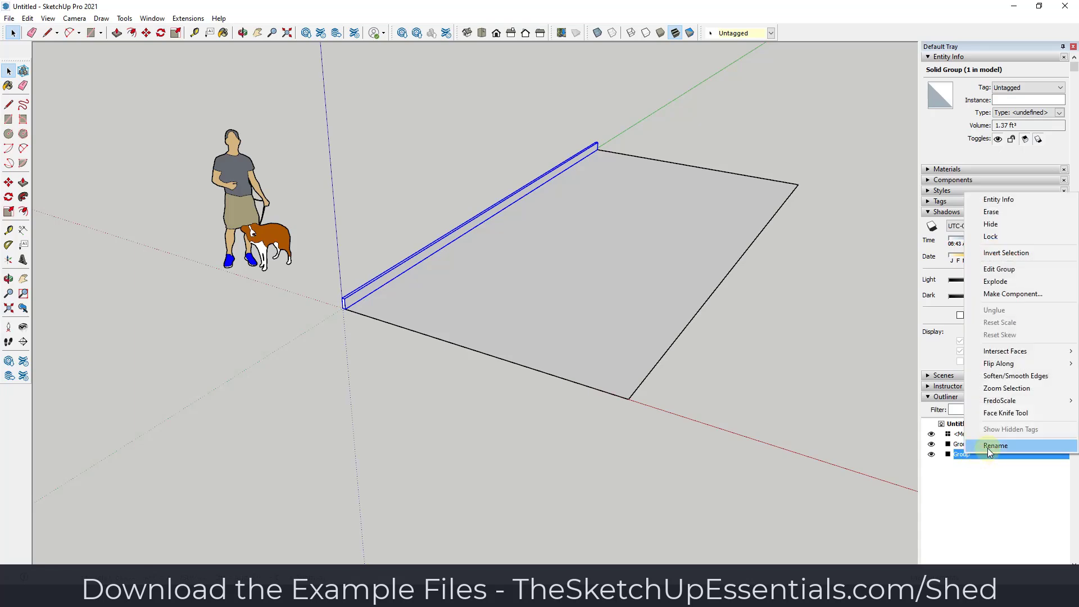
click(994, 445)
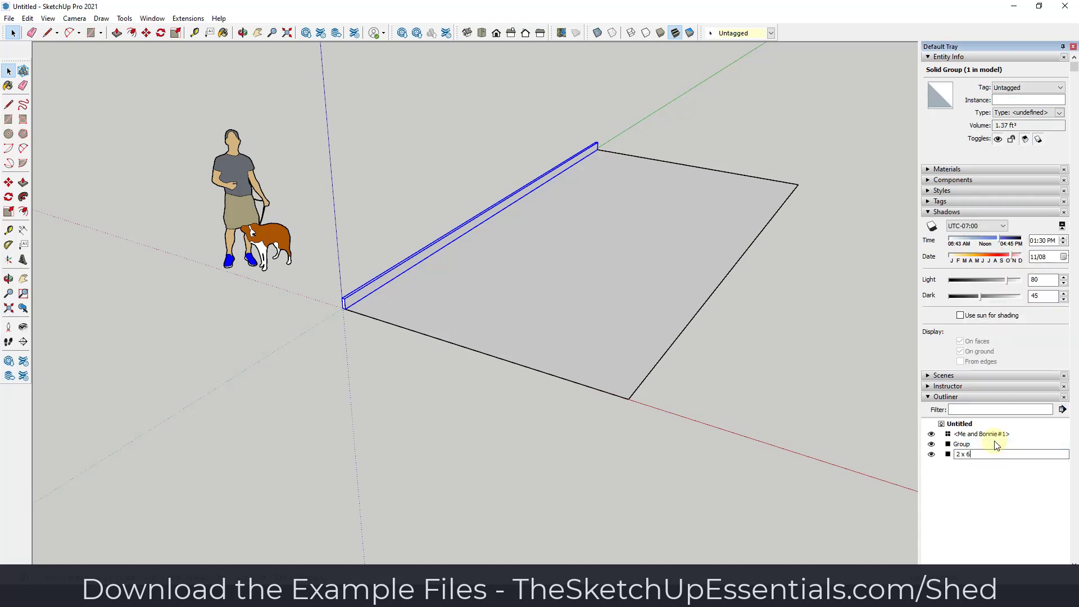
key(Return)
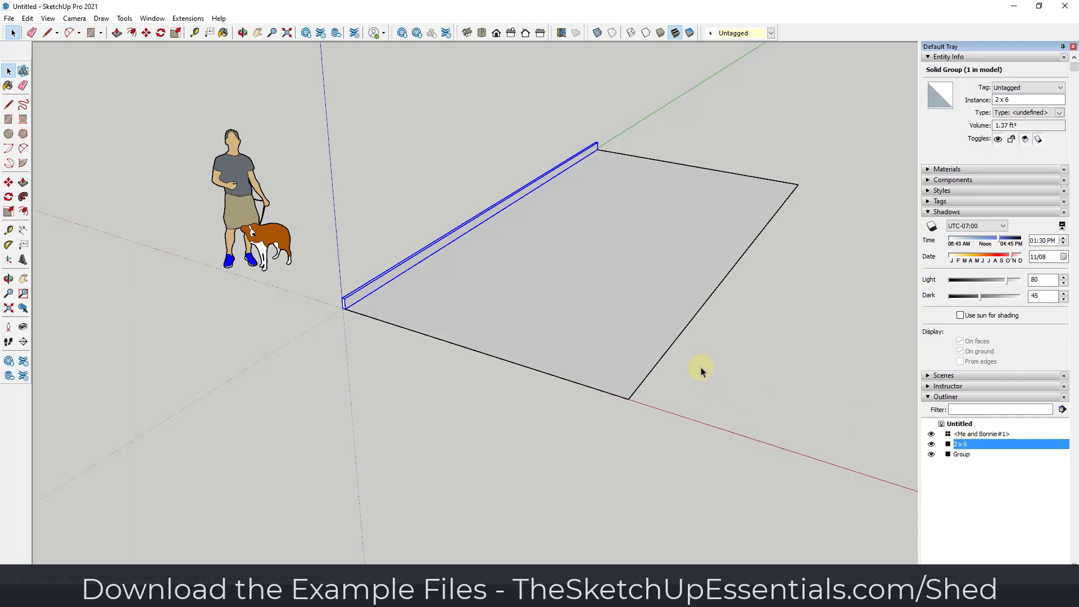
- Copy the 2 x 6 board along the red axis to the middle of the floor rectangle's front edge
scroll(334, 314, up, 2)
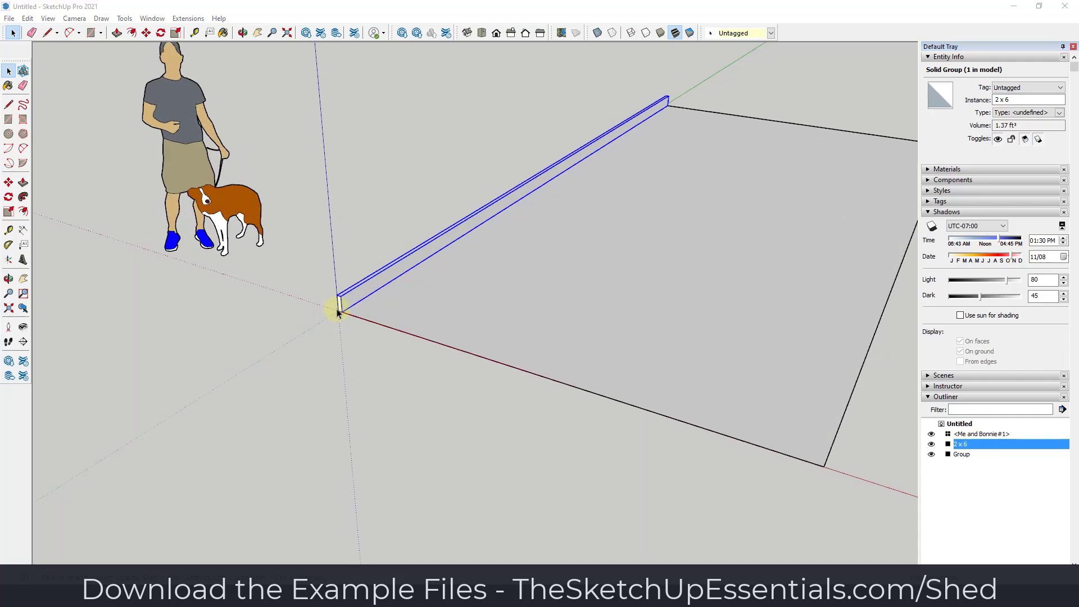
scroll(341, 310, up, 2)
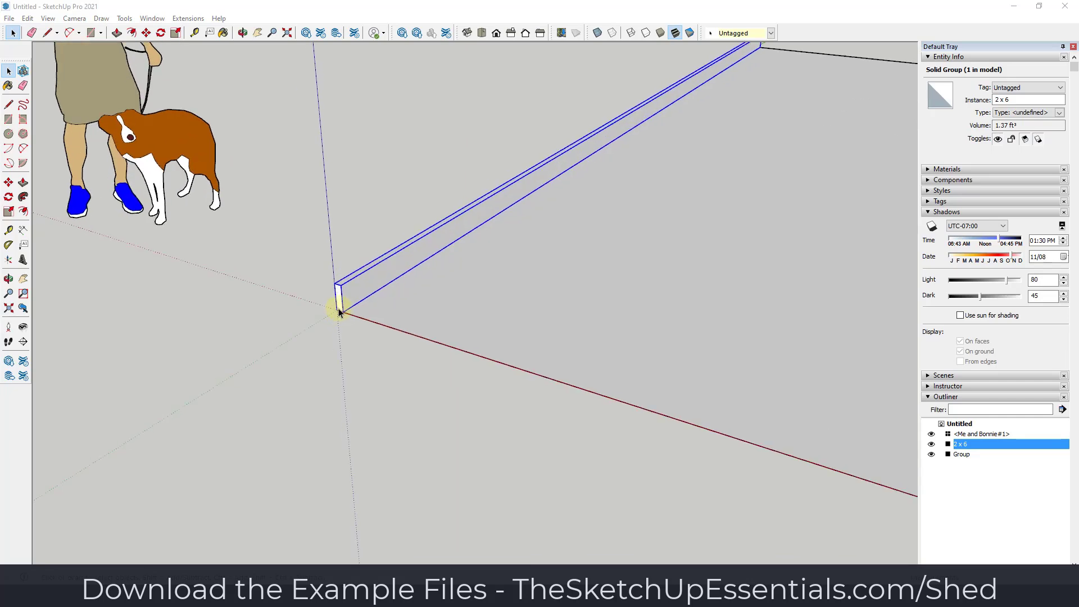
key(m)
scroll(340, 312, up, 3)
scroll(338, 314, up, 2)
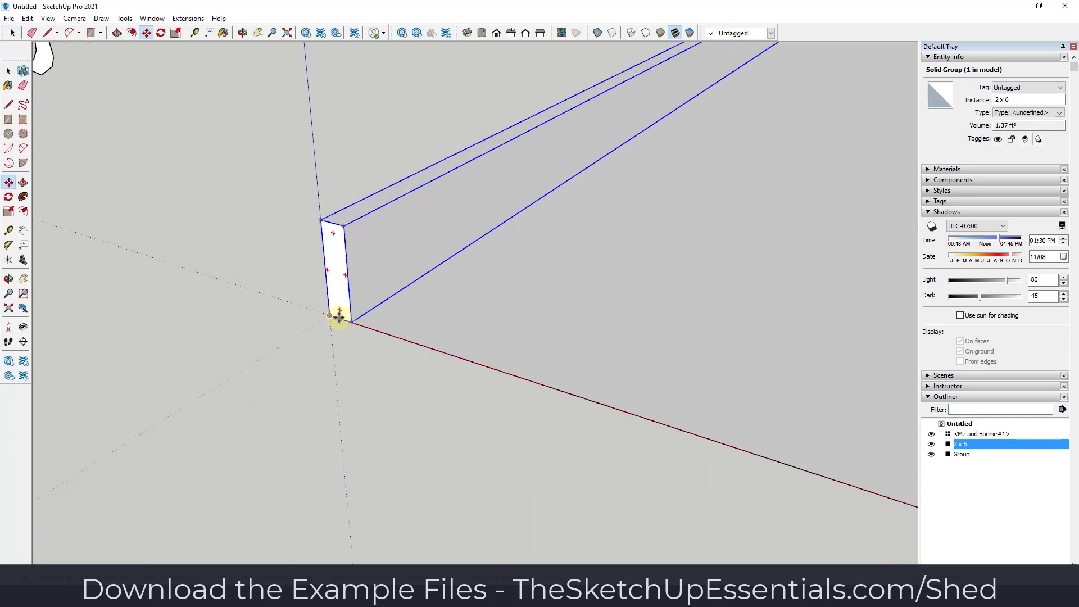
scroll(339, 316, down, 6)
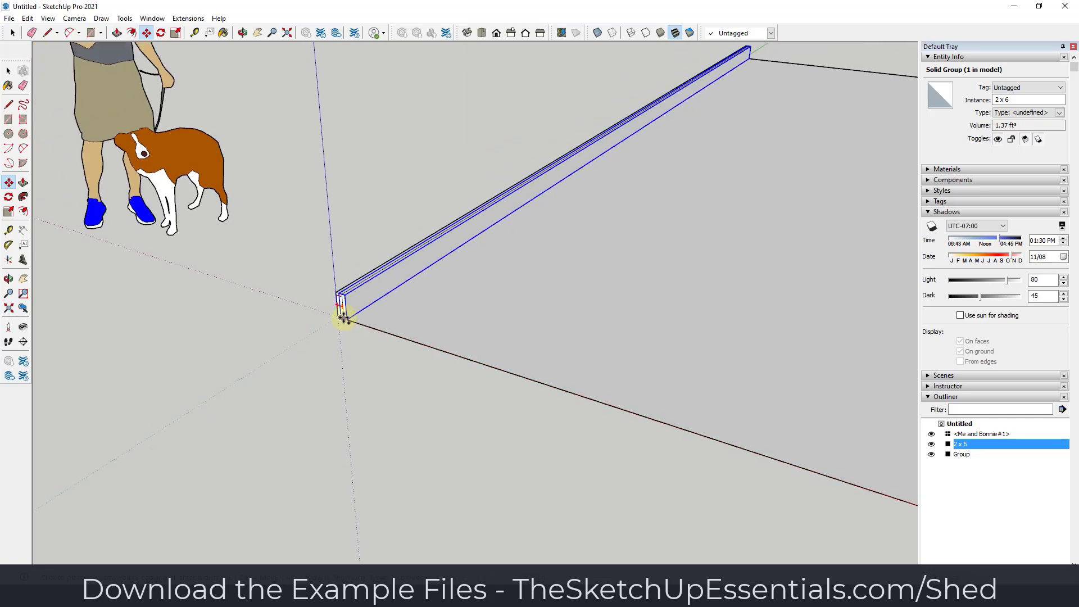
click(339, 316)
key(ctrl)
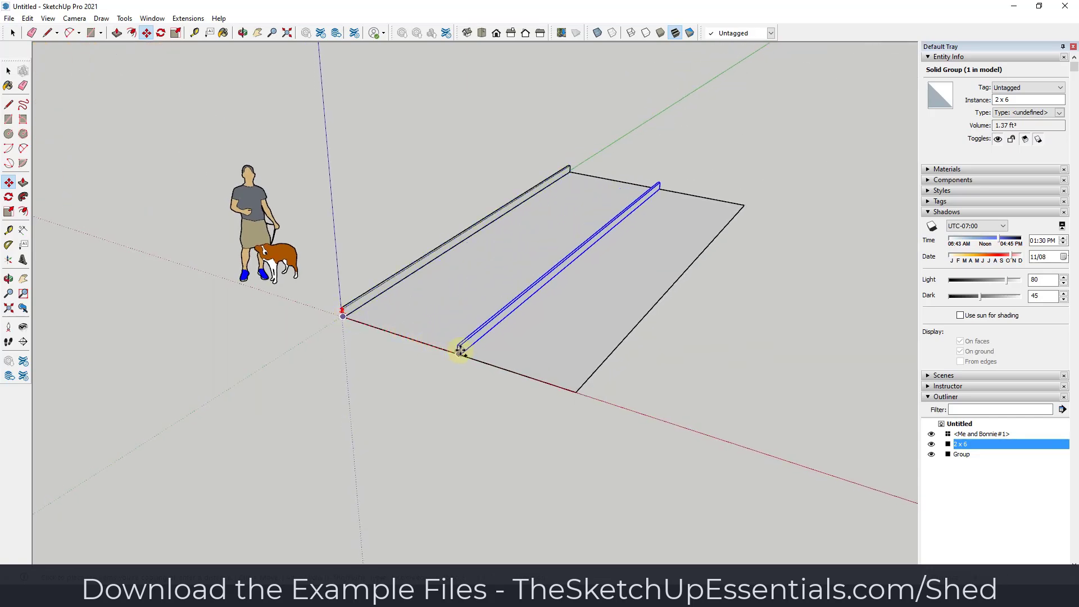
click(453, 349)
- Copy the middle 2 x 6 board to the floor rectangle's opposite long edge, at the front corner on the red axis
scroll(452, 351, up, 4)
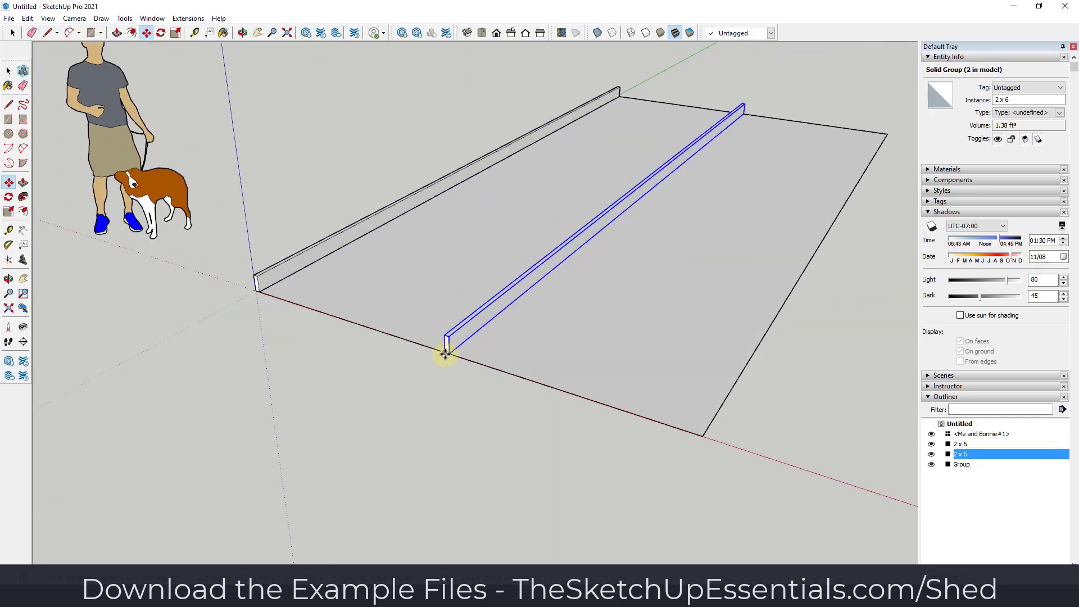
scroll(452, 353, down, 5)
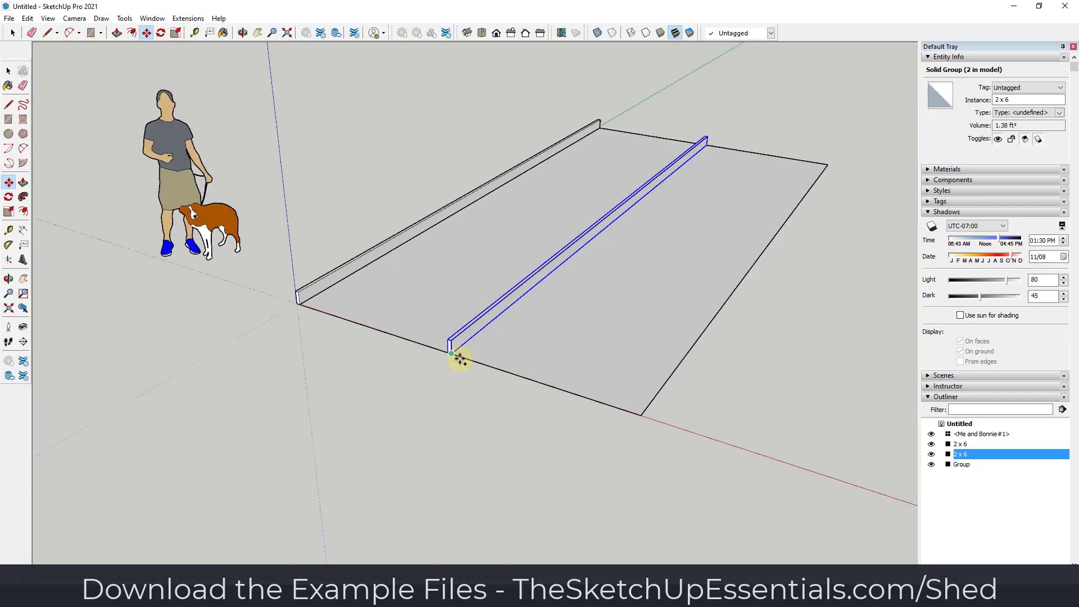
key(ctrl)
click(451, 353)
click(639, 413)
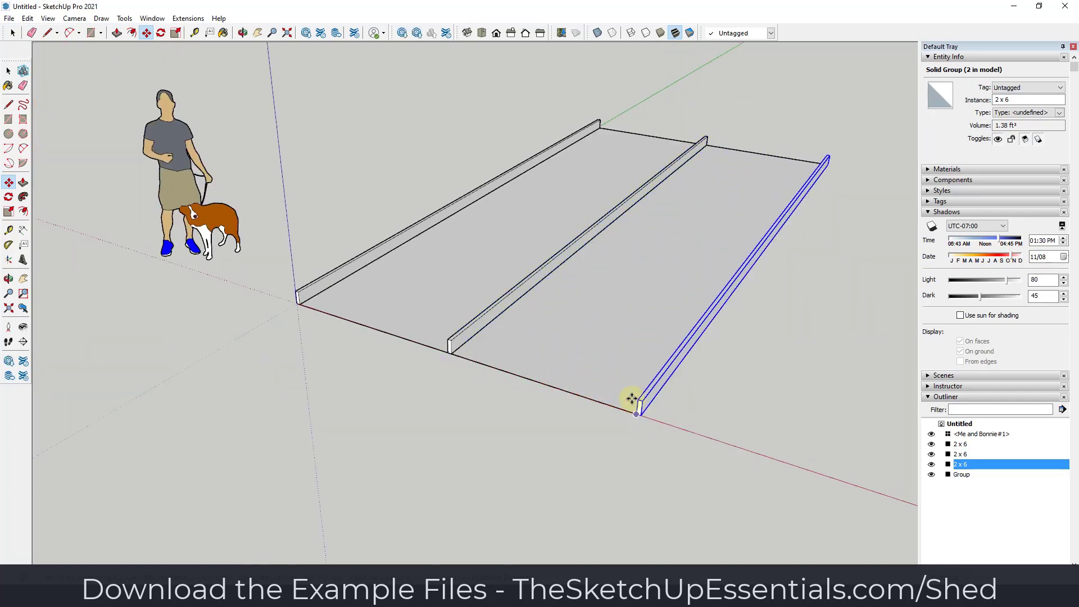
- Mark a strip at the front end of the first long board's inner face and extrude it with Push/Pull to the middle board
key(space)
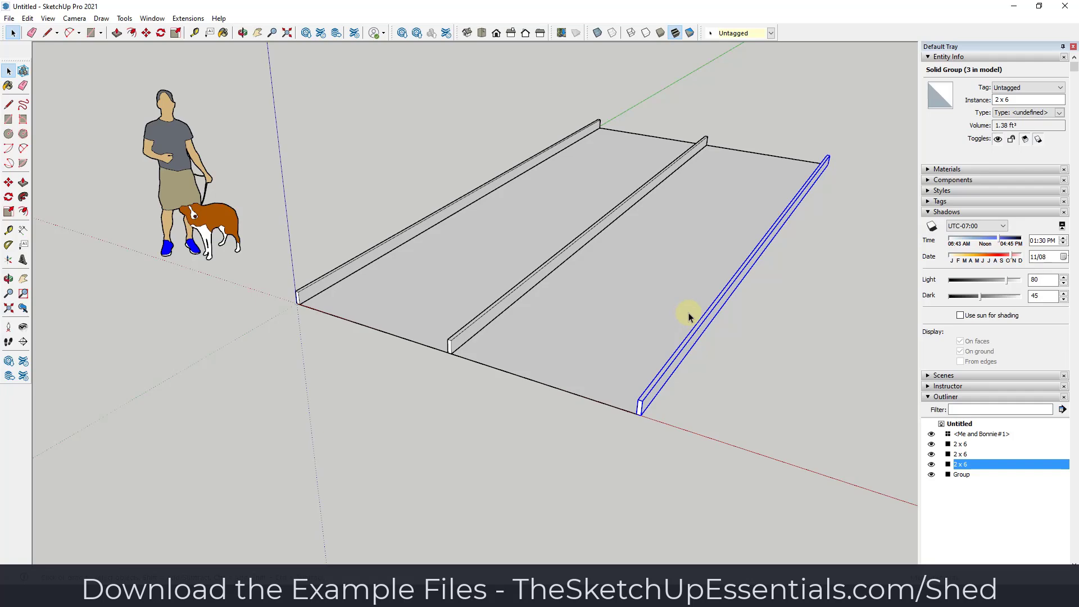
middle_drag(689, 312, 582, 325)
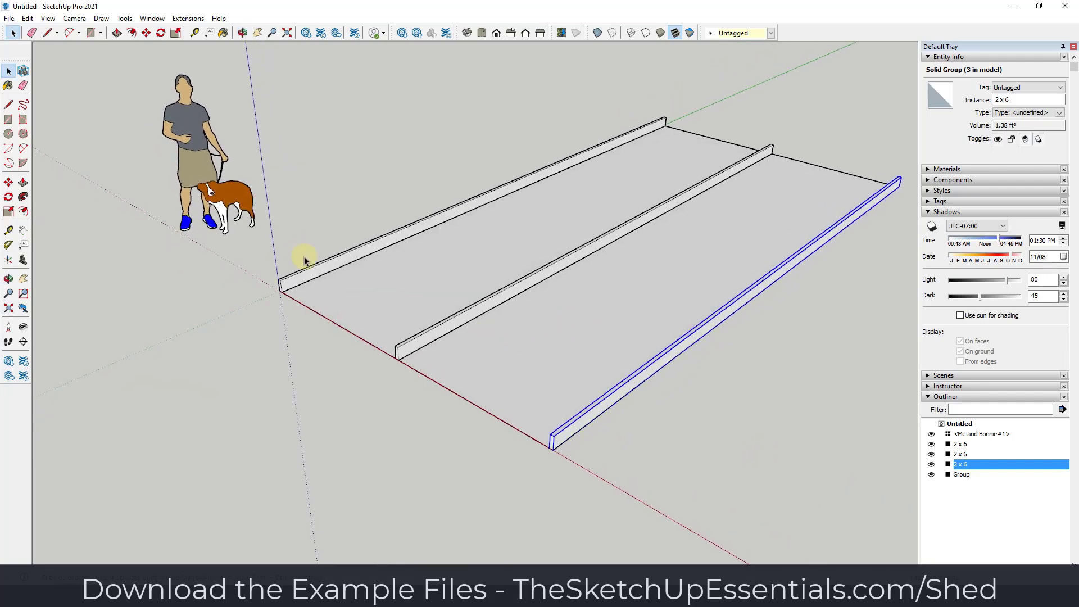
scroll(284, 284, up, 5)
key(l)
scroll(282, 291, up, 1)
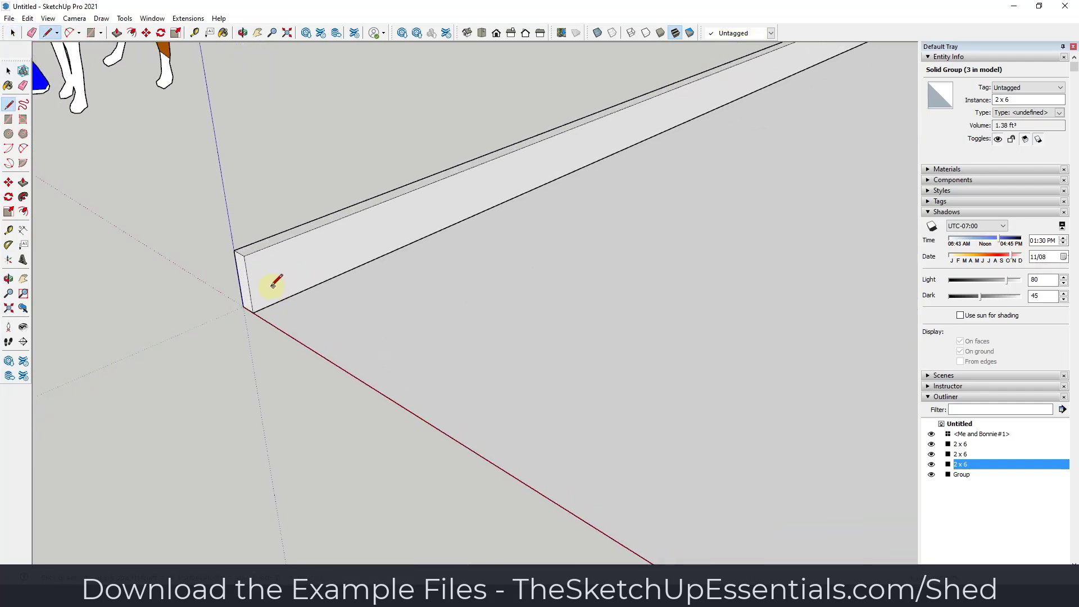
click(268, 305)
click(260, 250)
key(space)
key(p)
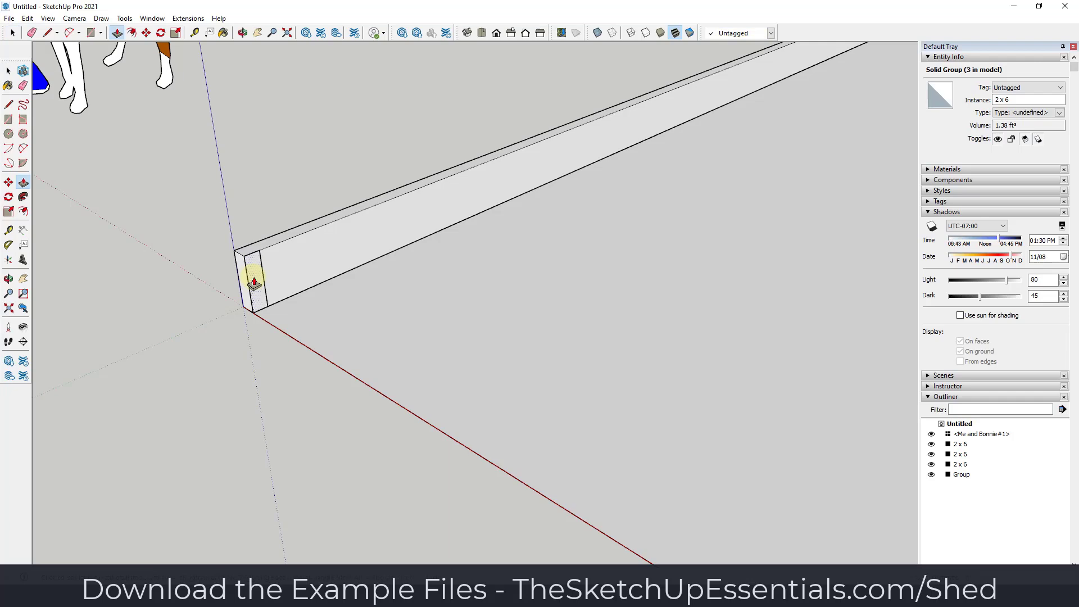
scroll(250, 280, down, 4)
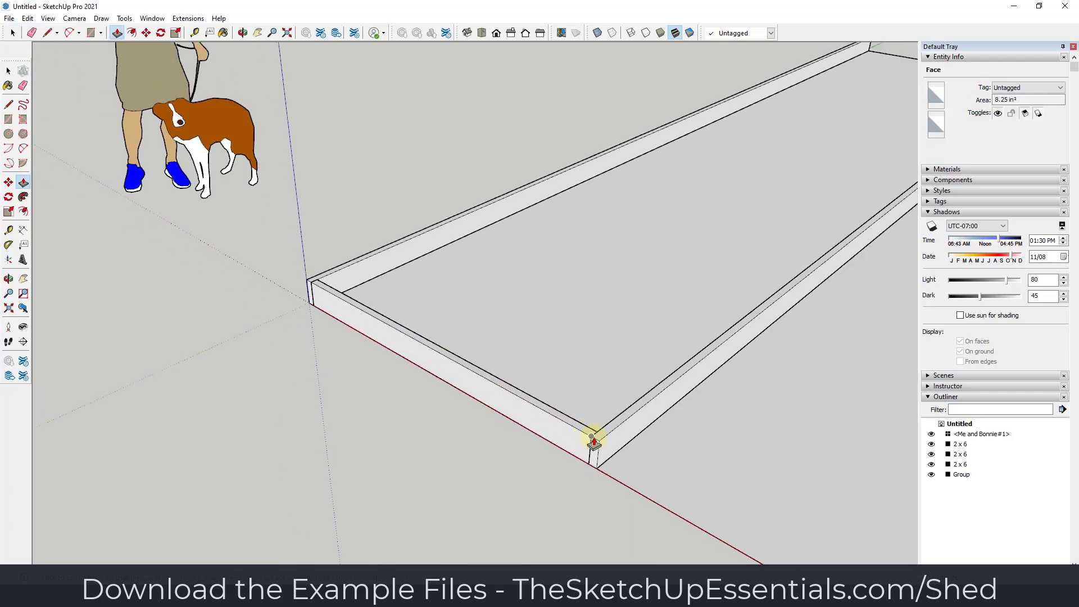
- Make the extruded short front board a component named 2 x 6 - Floor Short
key(space)
triple_click(548, 421)
right_click(550, 423)
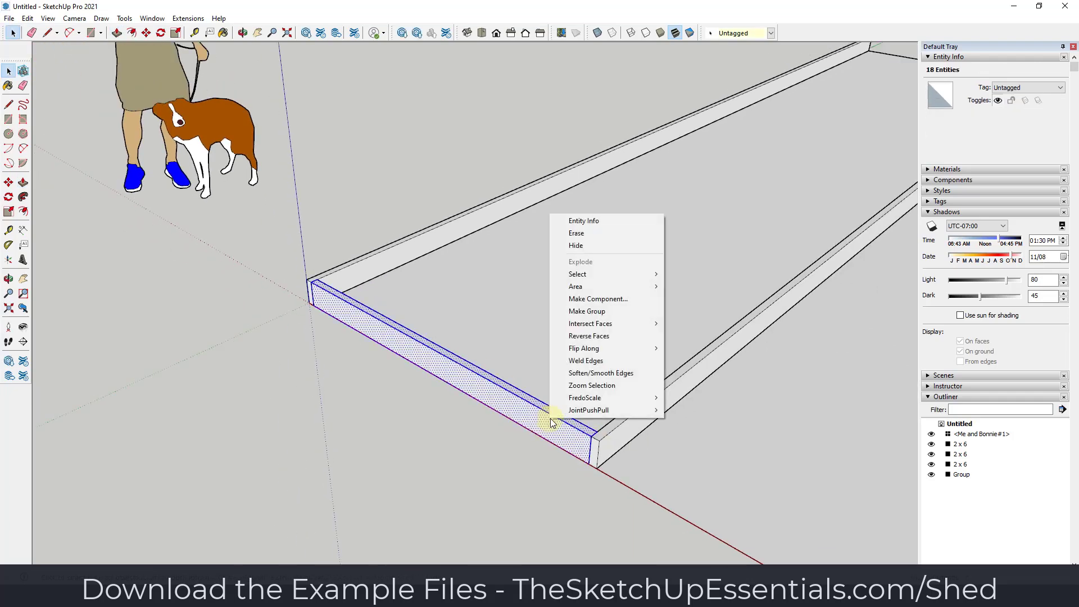
click(583, 300)
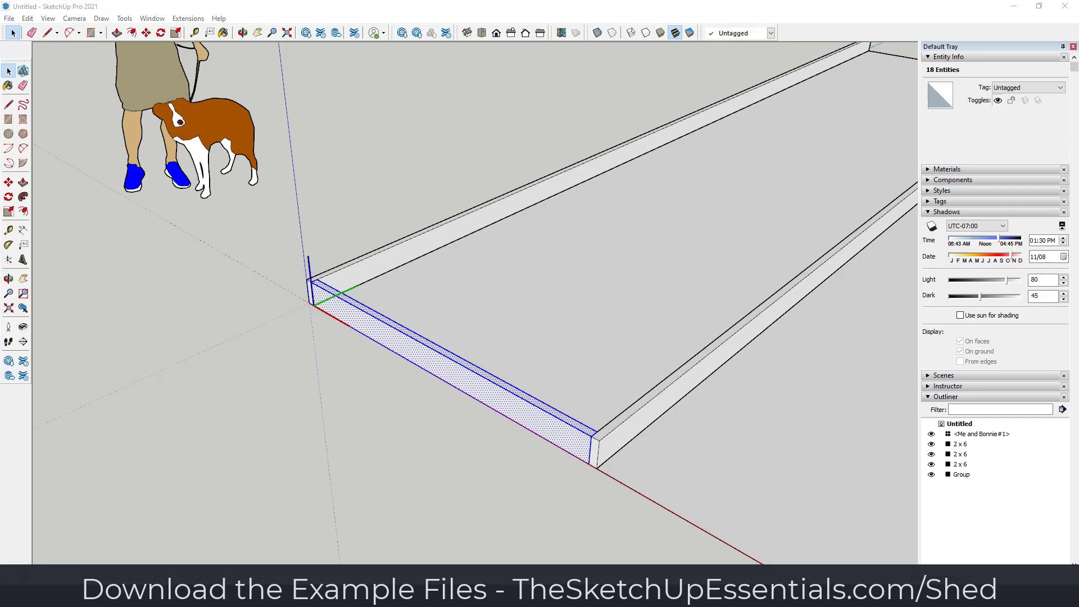
text(2 x )
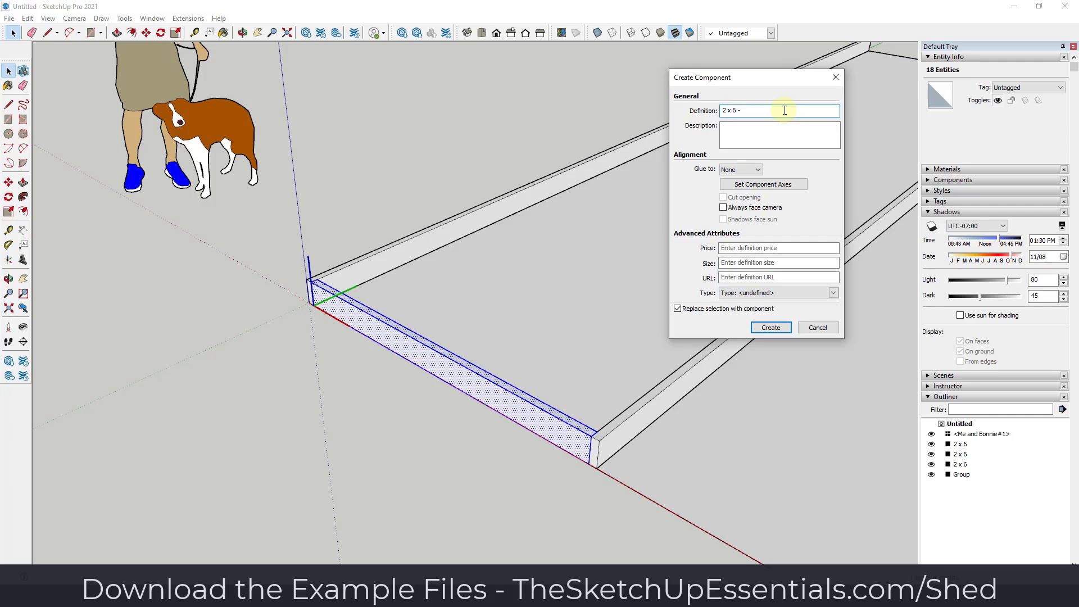
text(6 - Floor Short)
click(776, 329)
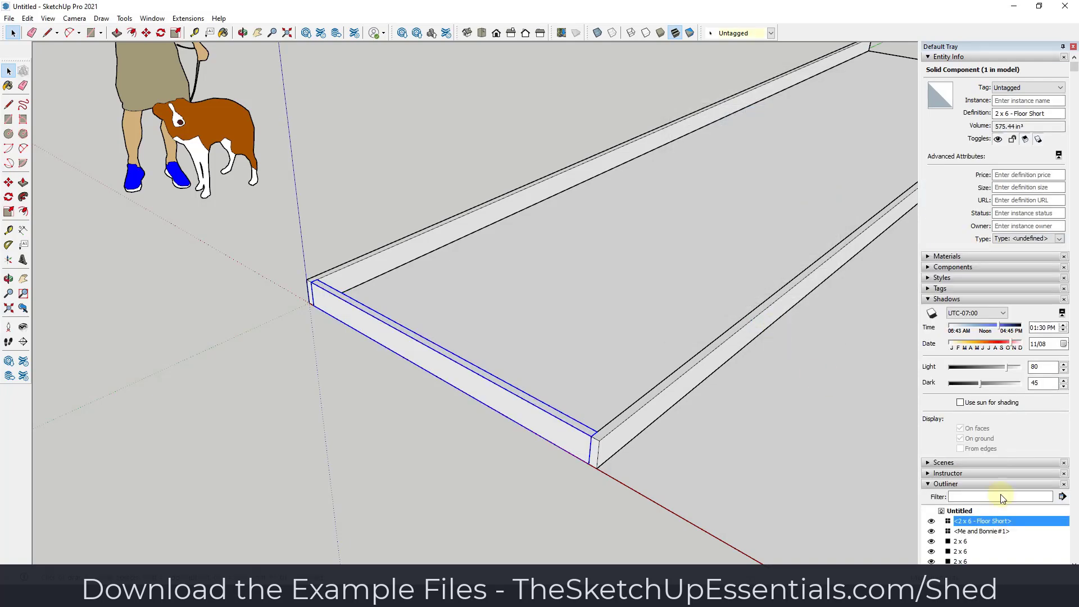
- Copy the short front board along the red axis into the gap between the middle and outer long boards
scroll(994, 397, down, 2)
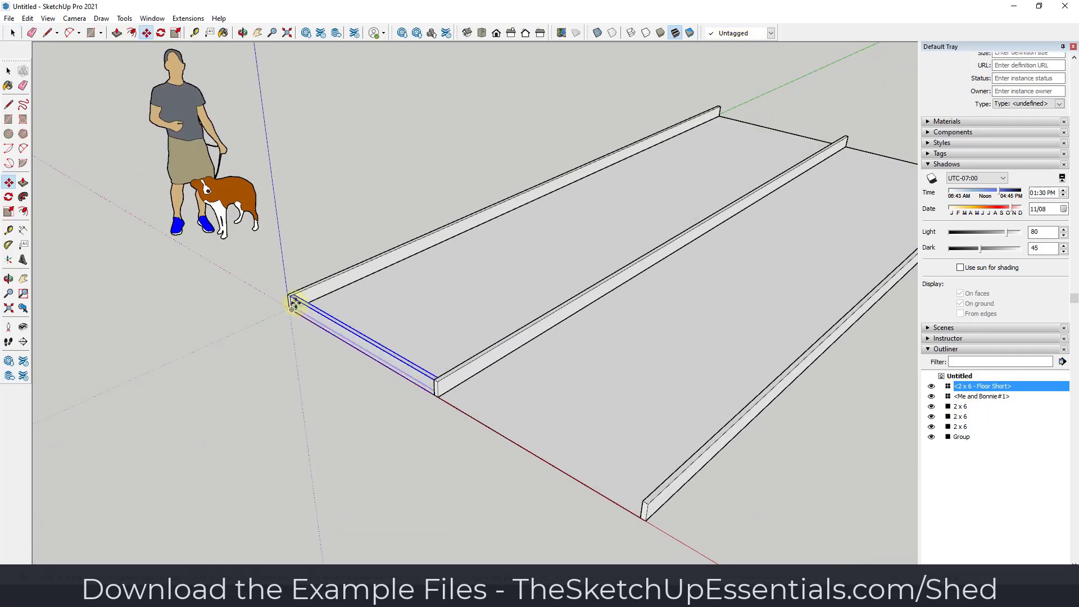
click(292, 304)
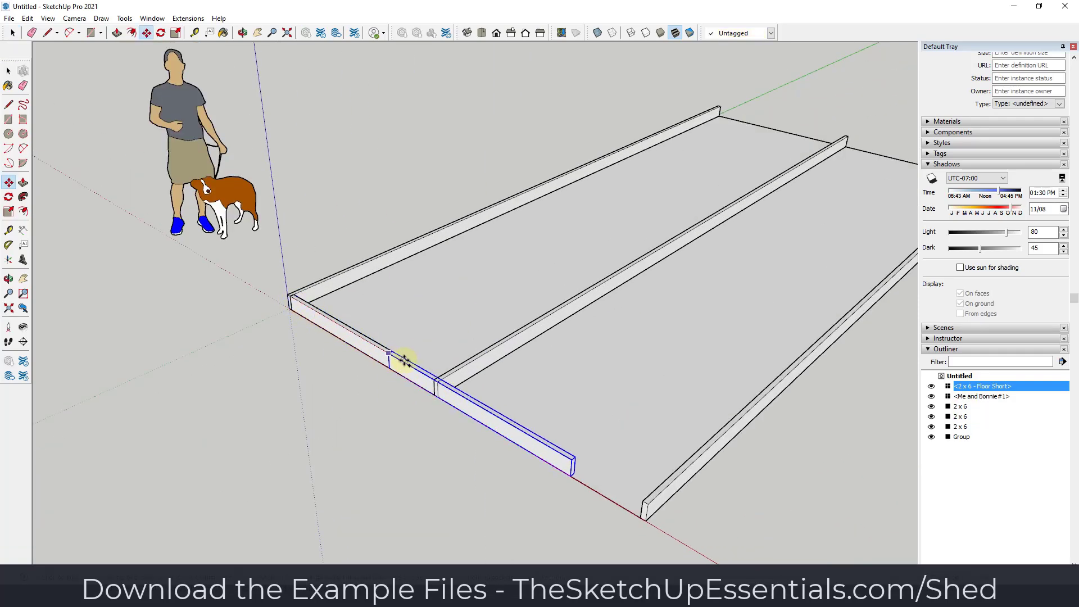
click(444, 386)
key(space)
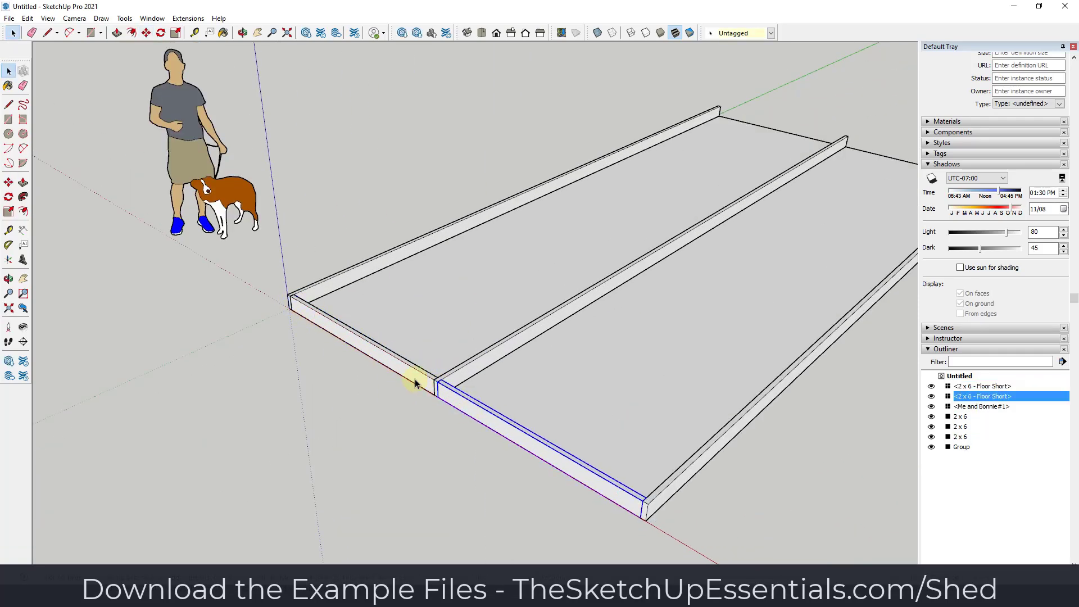
- Copy both short front boards together along the green axis as the next row of joists between the long boards
shift+click(422, 387)
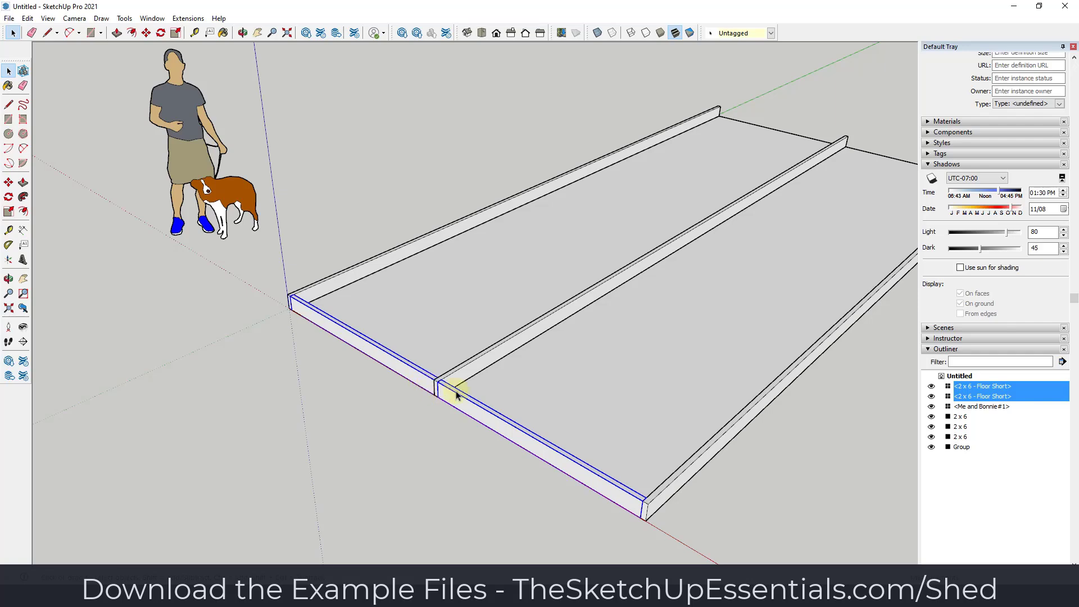
scroll(450, 387, down, 3)
scroll(435, 382, up, 3)
scroll(393, 380, down, 4)
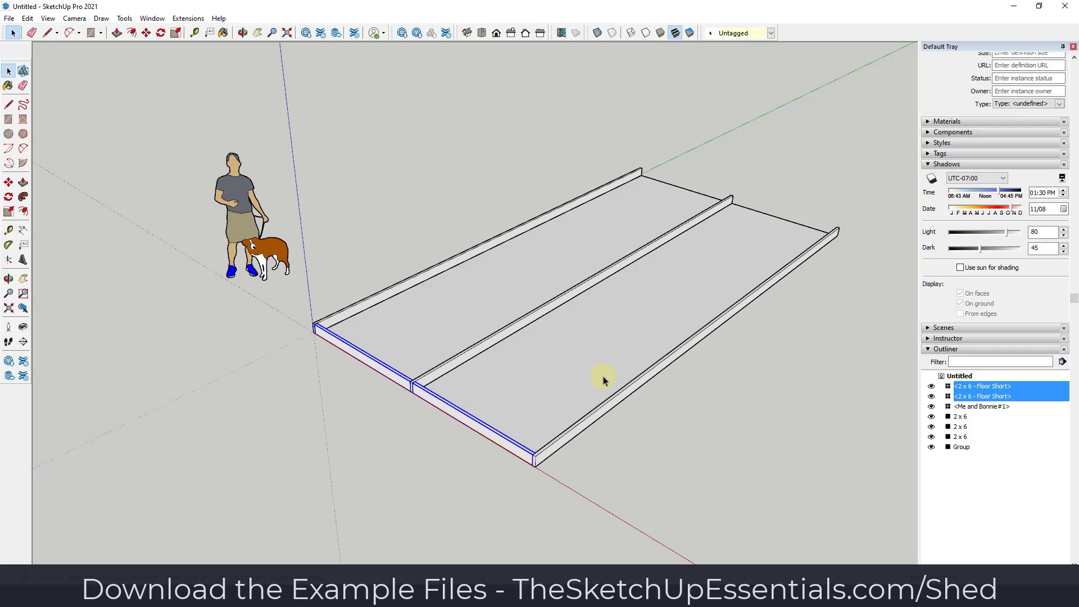
key(m)
scroll(409, 374, up, 8)
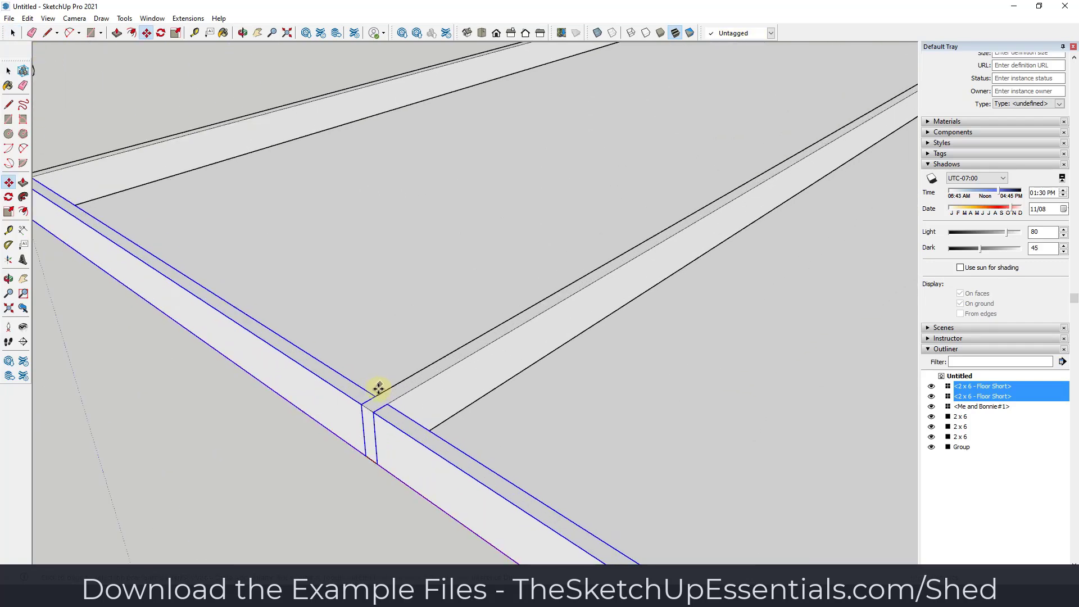
scroll(380, 407, up, 2)
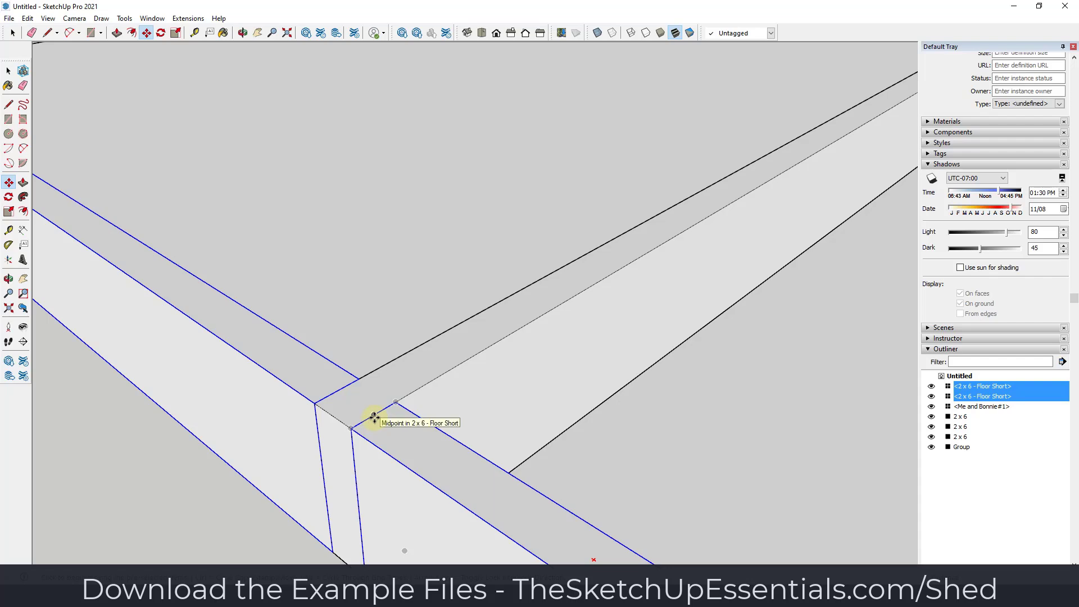
click(374, 416)
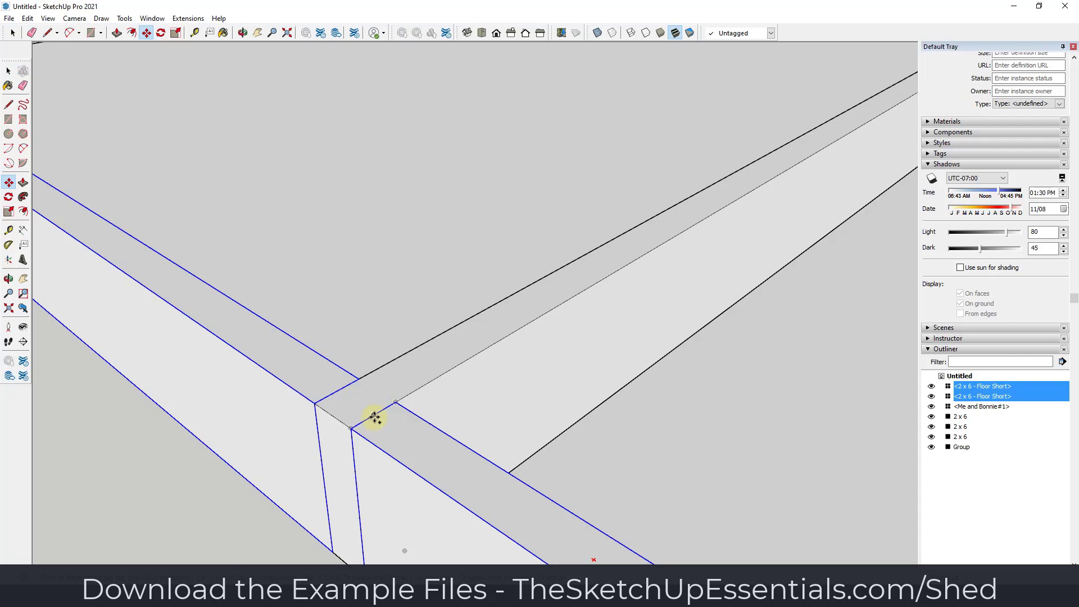
click(452, 368)
- Repeat the joist pair copy as an x14 array along the length of the floor
scroll(451, 369, down, 2)
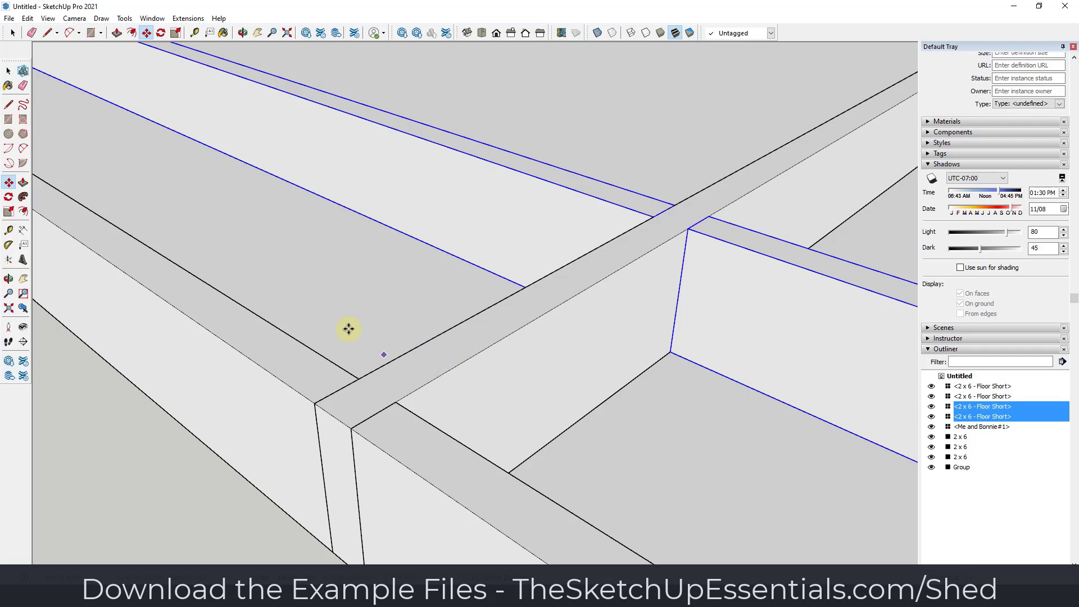
scroll(320, 292, down, 4)
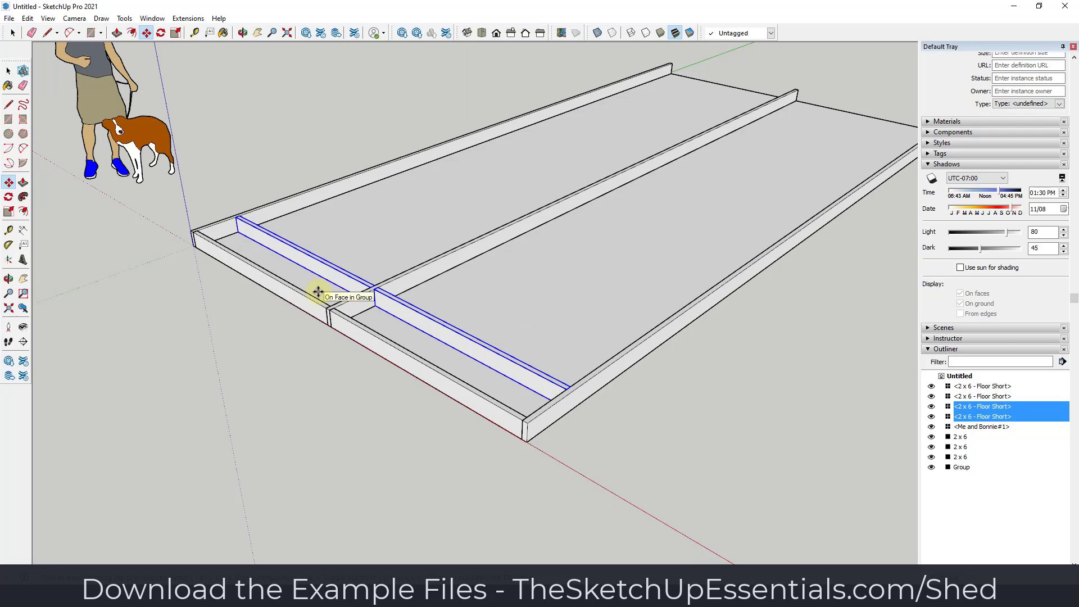
text(x14)
key(Return)
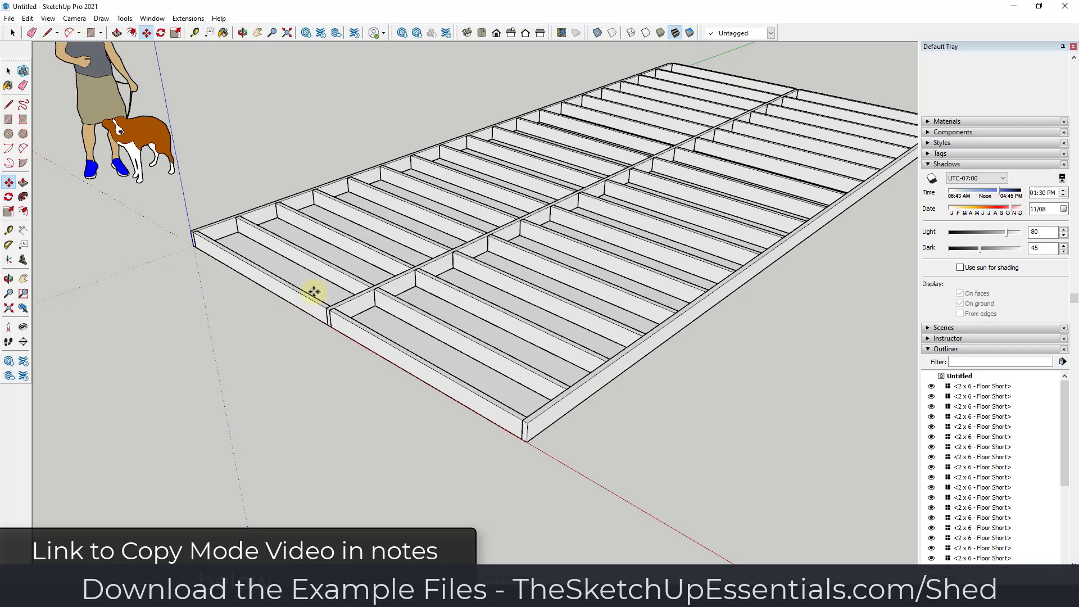
scroll(302, 287, down, 8)
scroll(506, 228, up, 4)
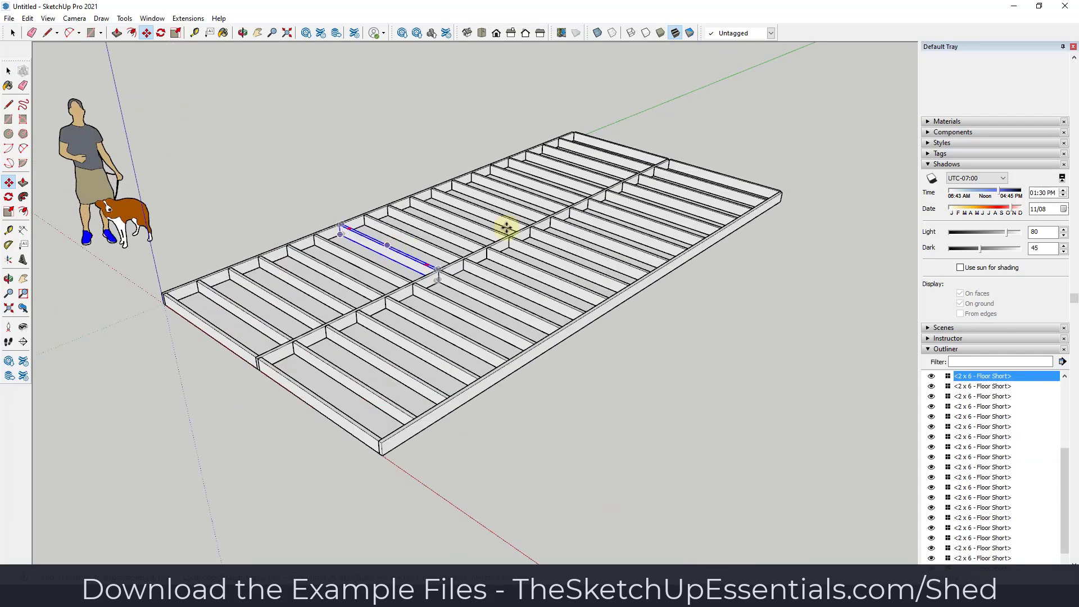
click(928, 349)
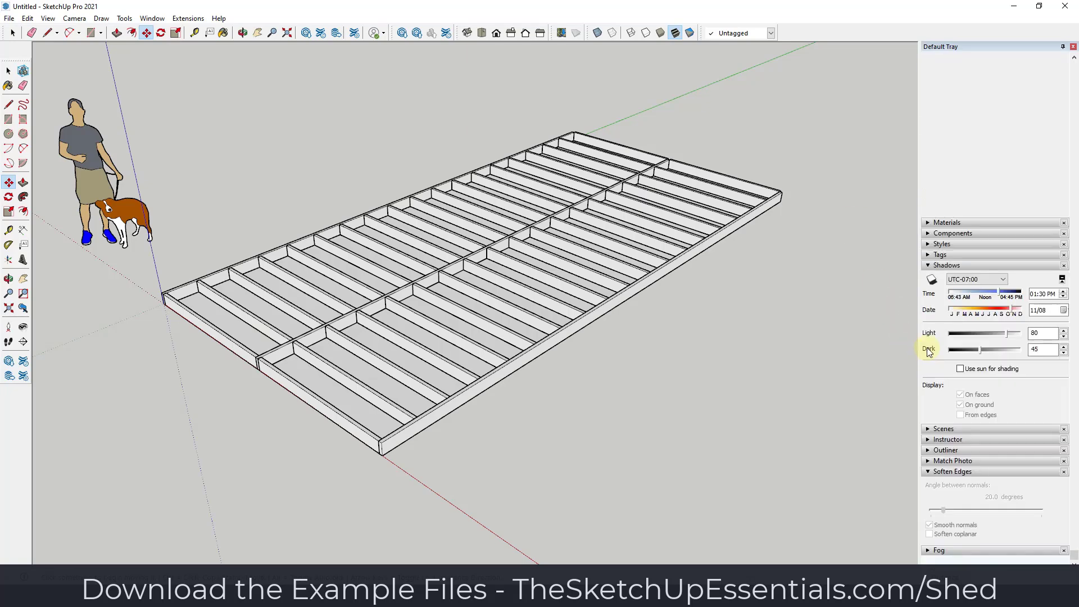
- Move the last pair of short boards at the far end back flush with the ends of the long boards
middle_drag(832, 264, 804, 309)
scroll(646, 266, up, 5)
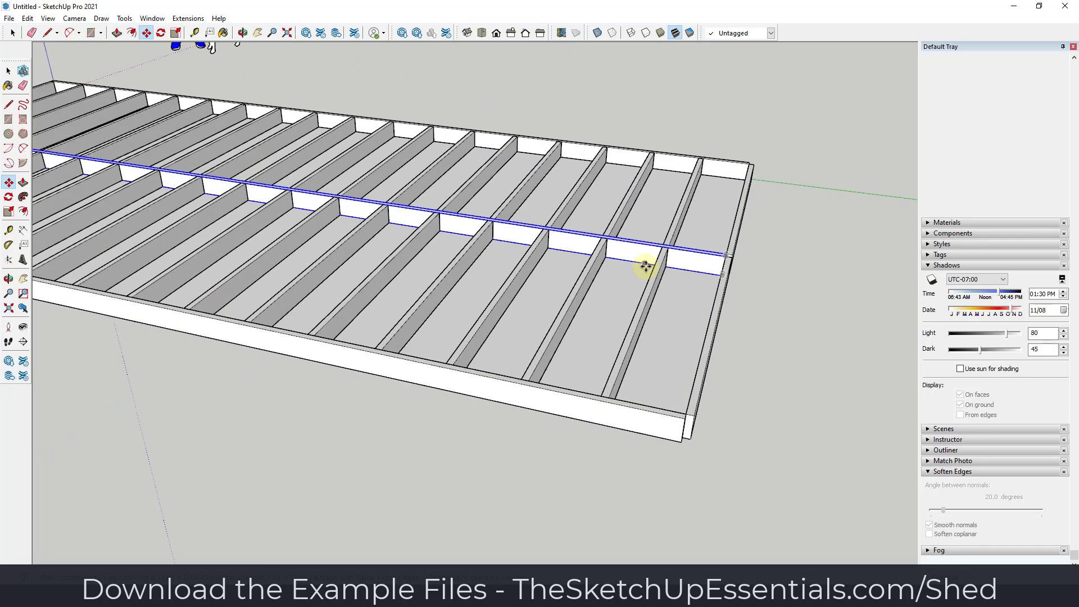
scroll(674, 275, up, 3)
key(space)
click(745, 248)
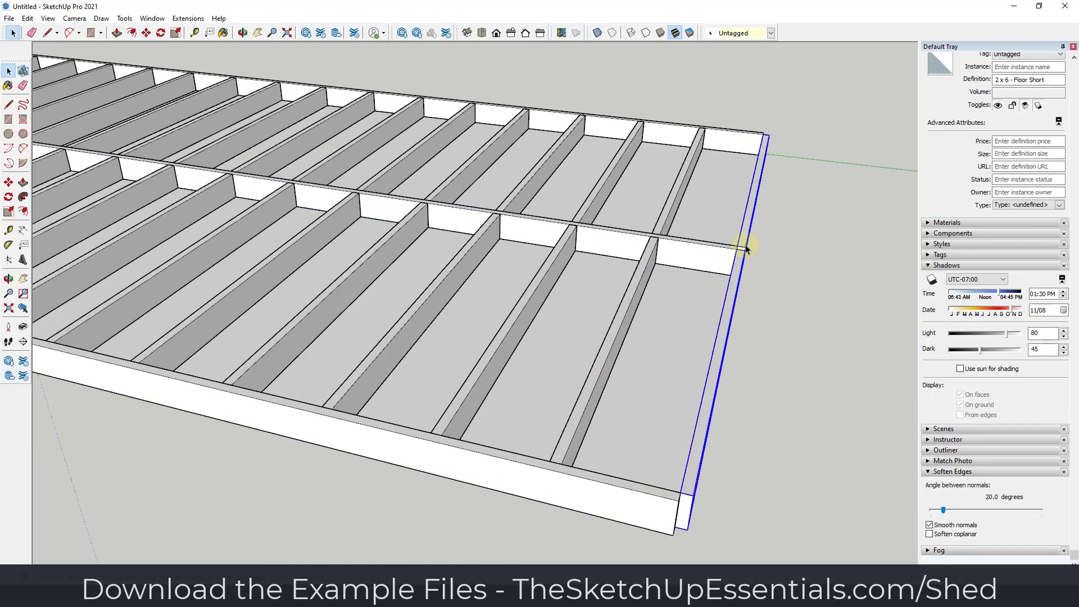
scroll(747, 249, up, 4)
key(m)
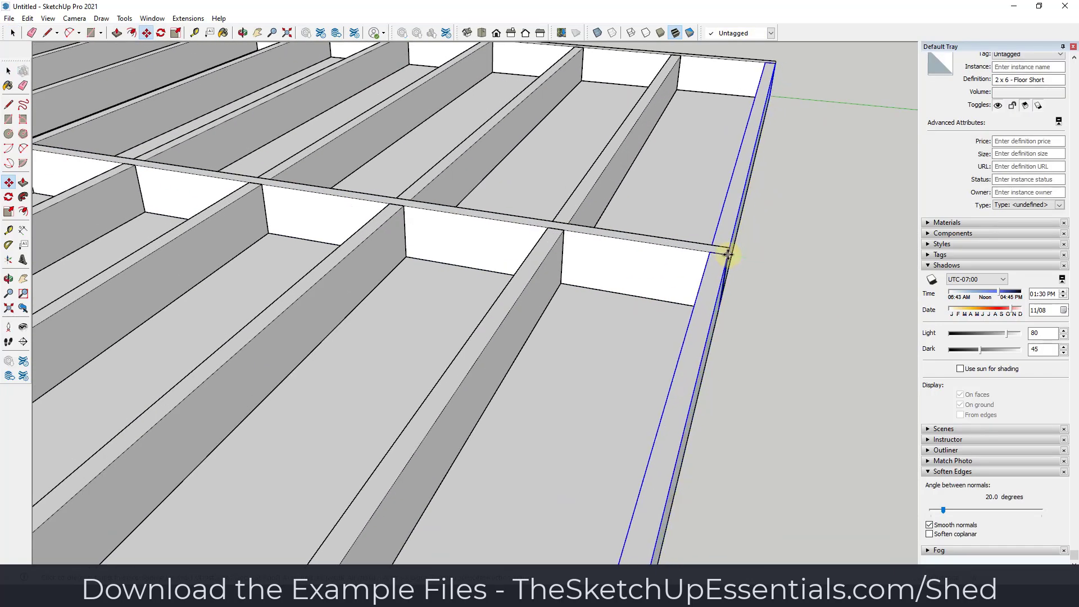
scroll(727, 254, down, 10)
middle_drag(330, 231, 687, 281)
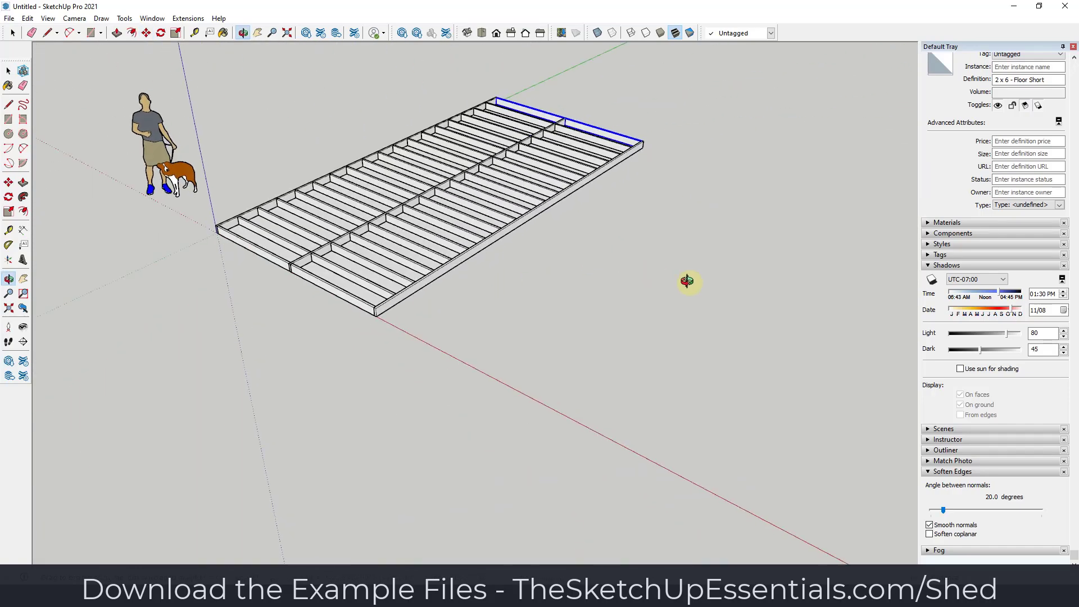
scroll(441, 244, up, 2)
scroll(429, 253, down, 2)
scroll(260, 258, down, 2)
scroll(295, 247, up, 2)
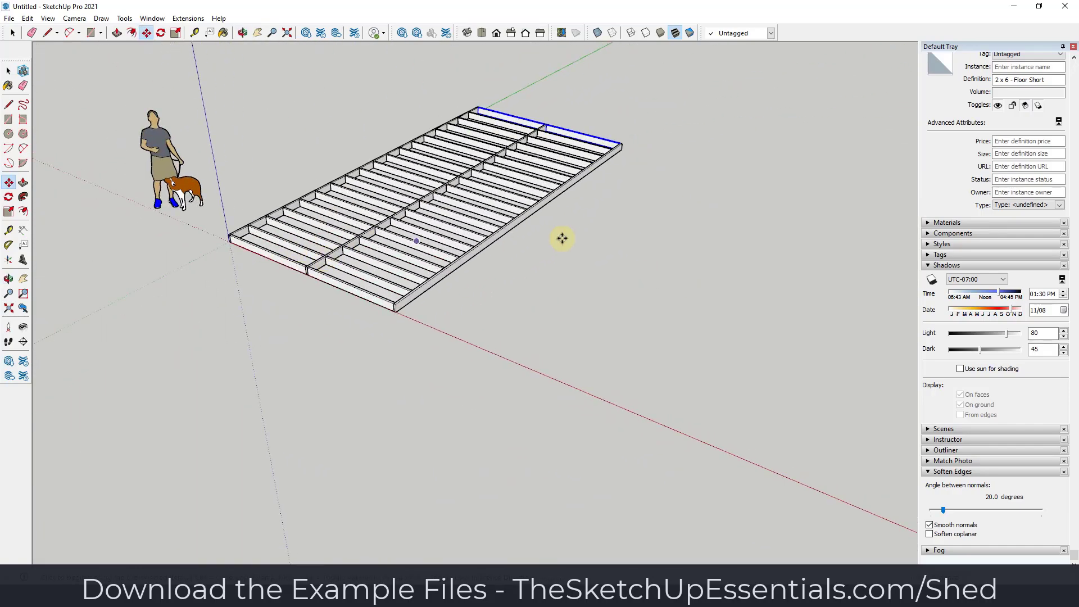
- Hide the floor rectangle group beneath the framing boards
scroll(405, 220, up, 5)
middle_drag(444, 221, 453, 325)
key(space)
click(464, 349)
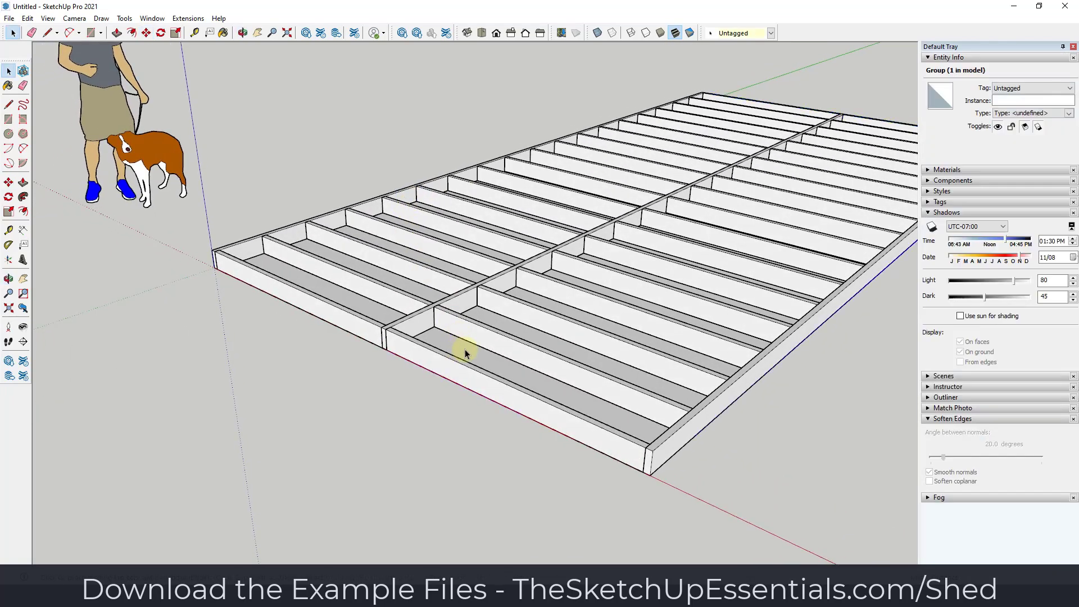
right_click(465, 349)
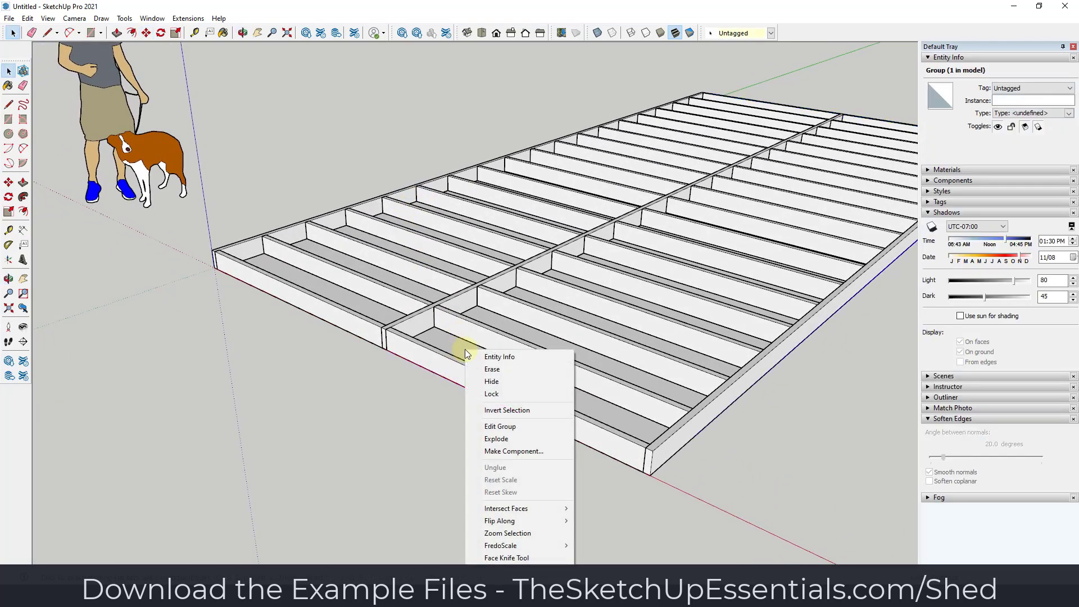
click(491, 381)
middle_drag(449, 333, 496, 338)
key(space)
scroll(496, 338, down, 5)
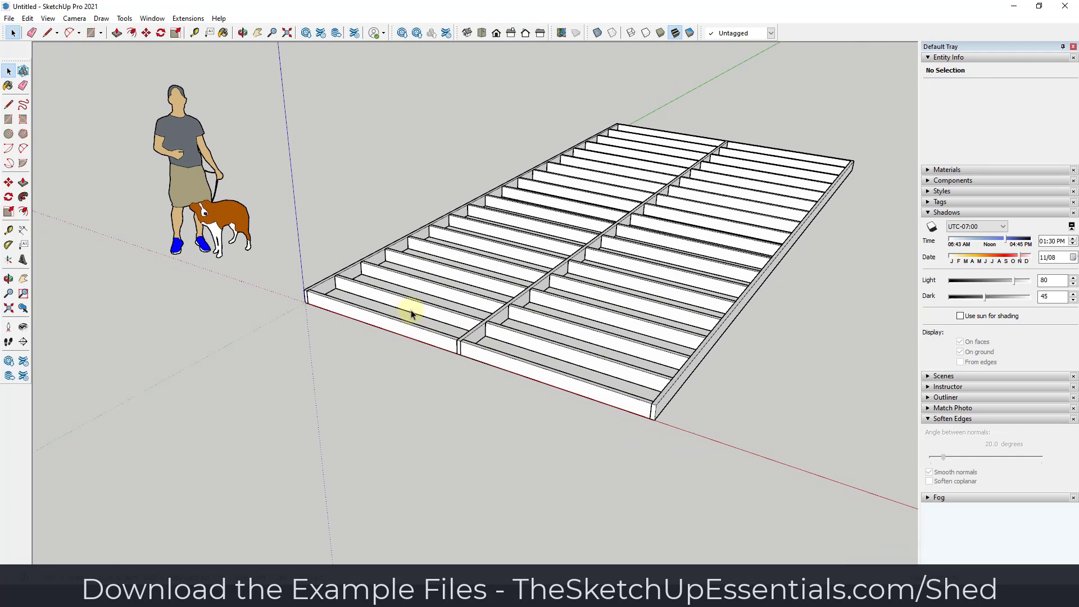
- Group all the floor boards together and rename the group Floor Framing
drag(355, 115, 644, 381)
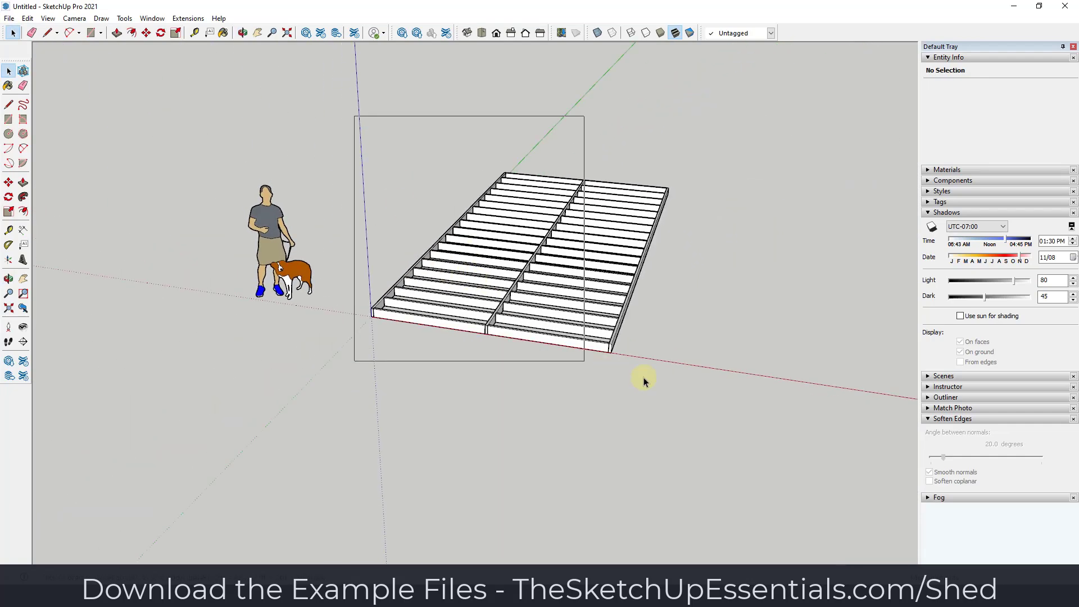
right_click(559, 279)
click(613, 389)
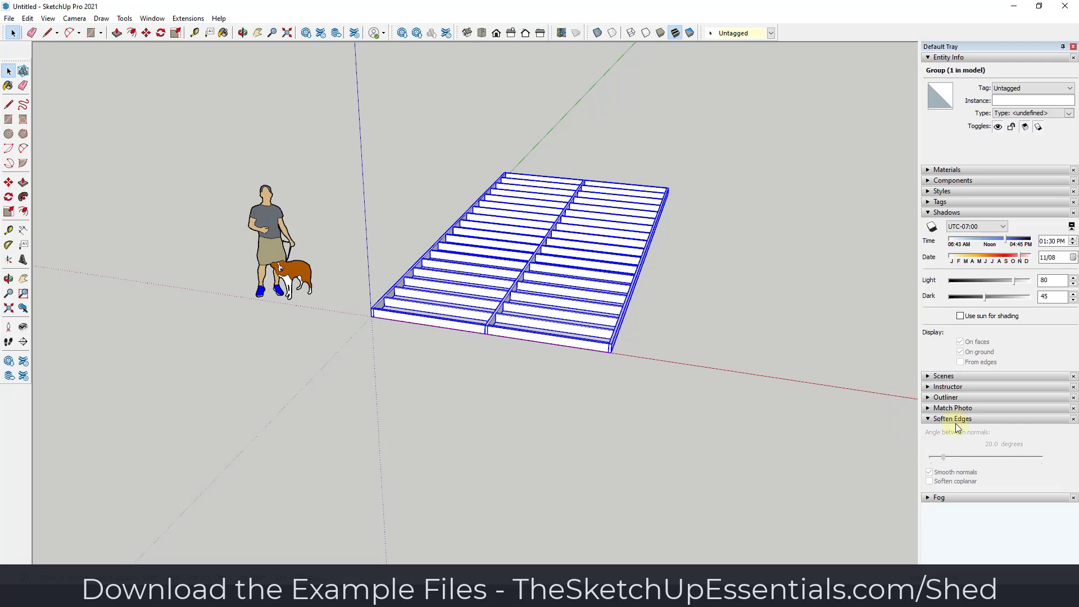
click(931, 397)
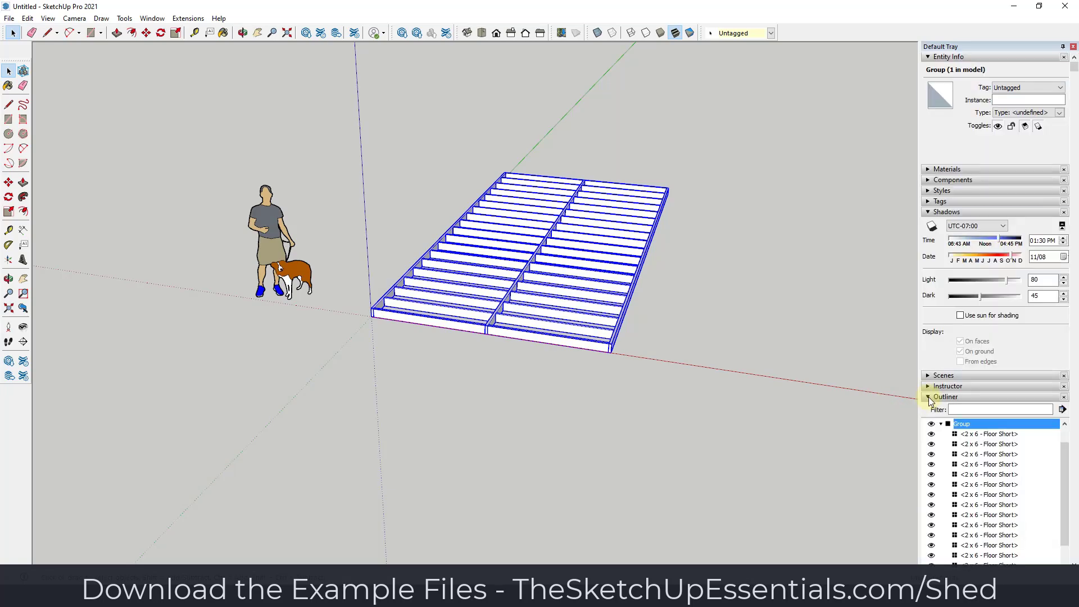
right_click(960, 430)
click(983, 412)
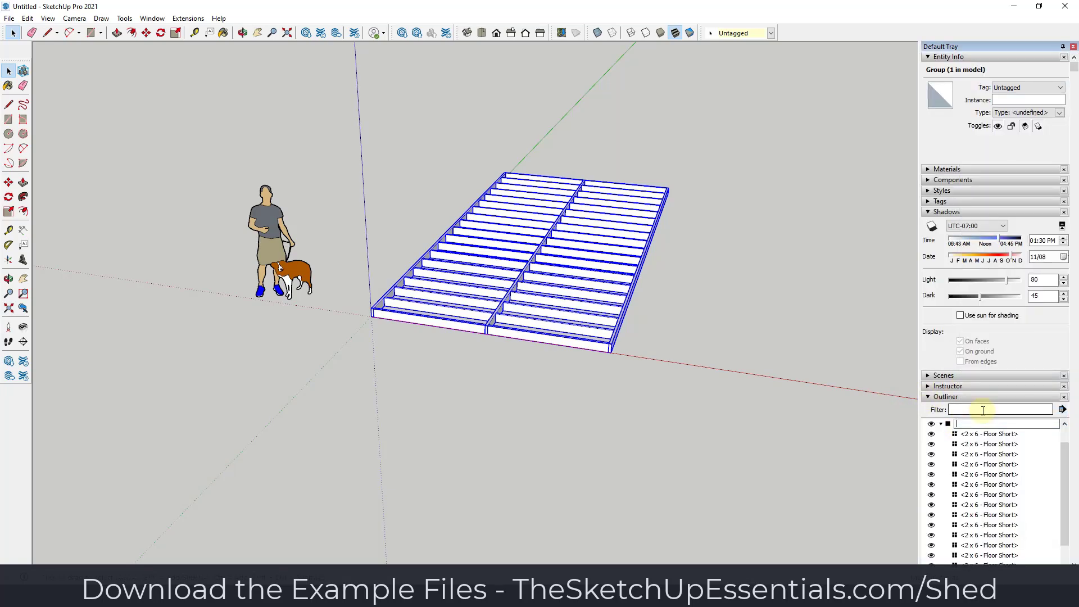
text(Floor Framing)
key(Return)
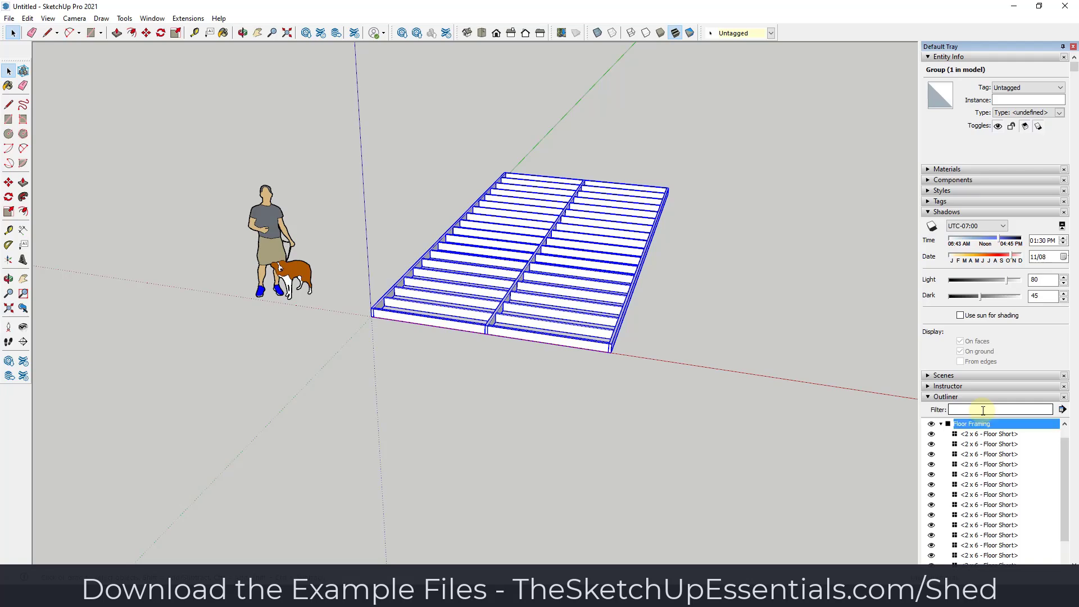
- Draw the square end profile of a 4 x 4 sleeper beneath the floor frame, against the inside edge of the long board at the front corner
middle_drag(740, 330, 574, 324)
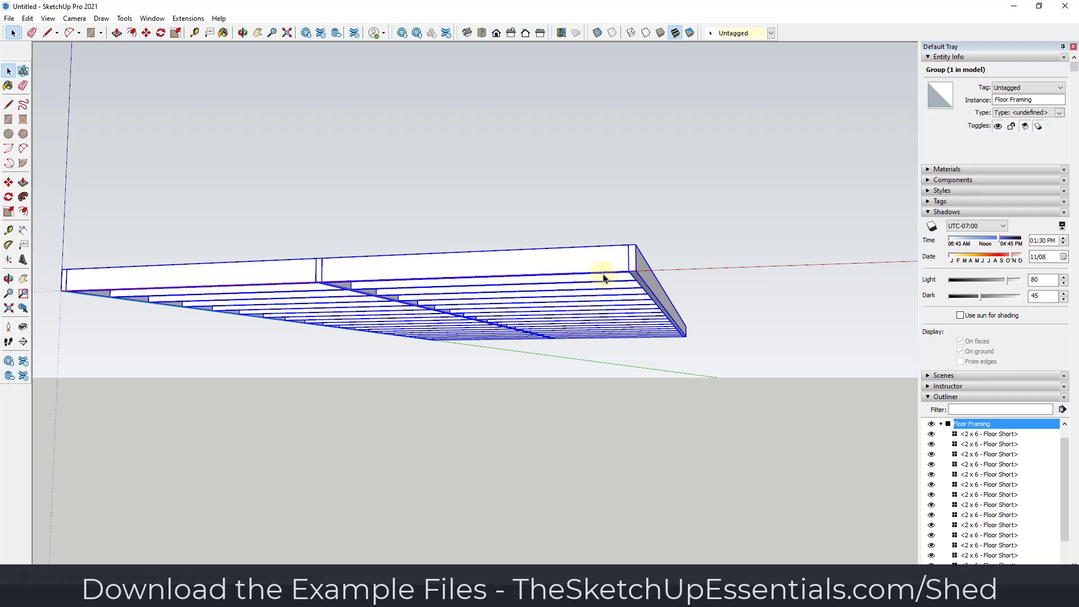
middle_drag(603, 277, 615, 294)
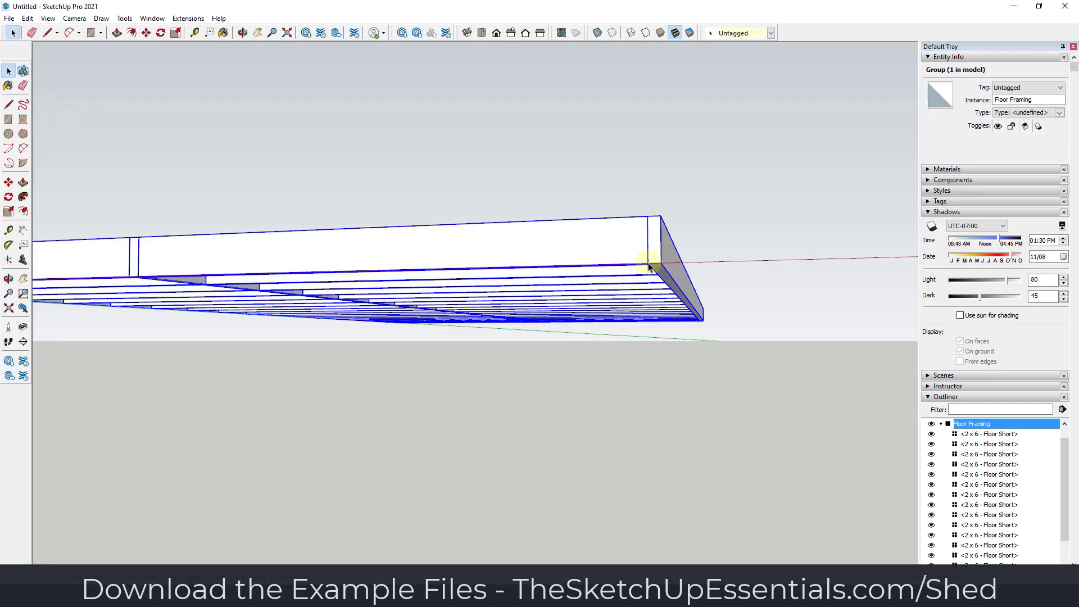
key(l)
middle_drag(650, 265, 649, 247)
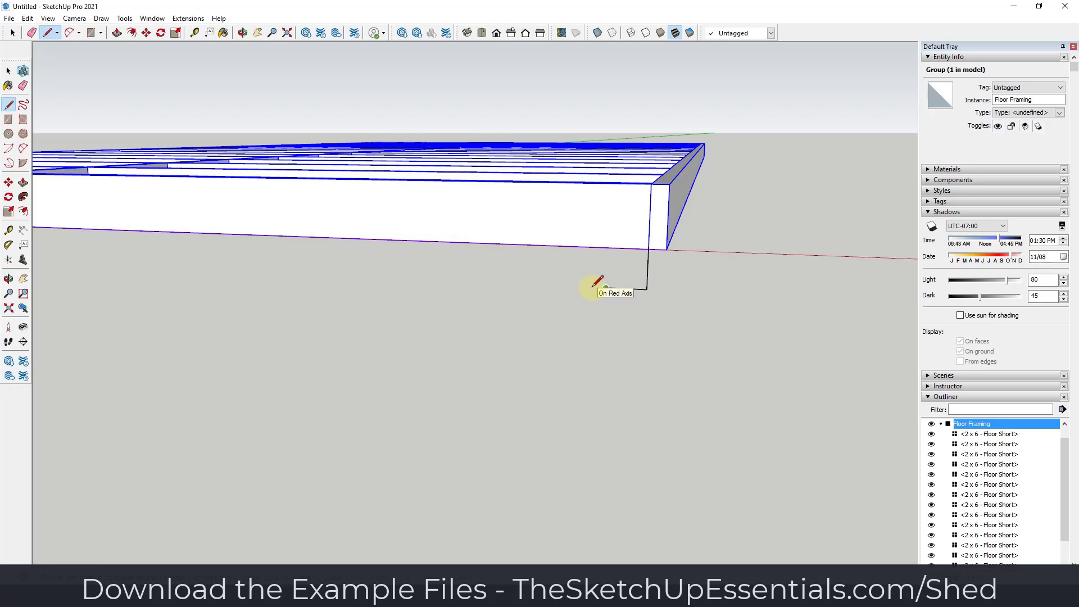
key(r)
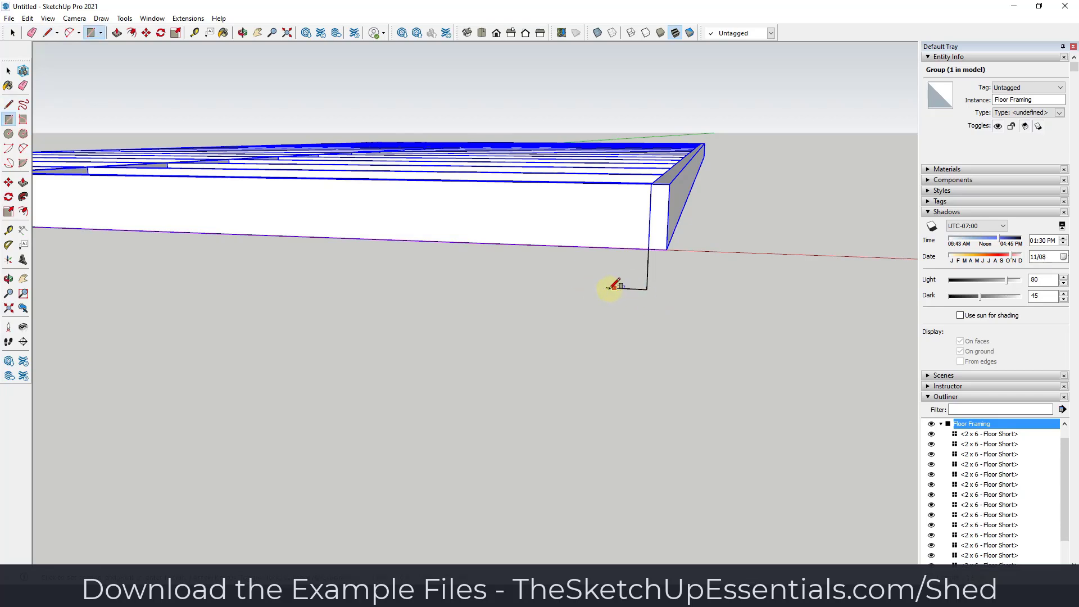
click(650, 247)
- Extrude the sleeper profile along the length of the floor frame
middle_drag(716, 309, 504, 250)
key(space)
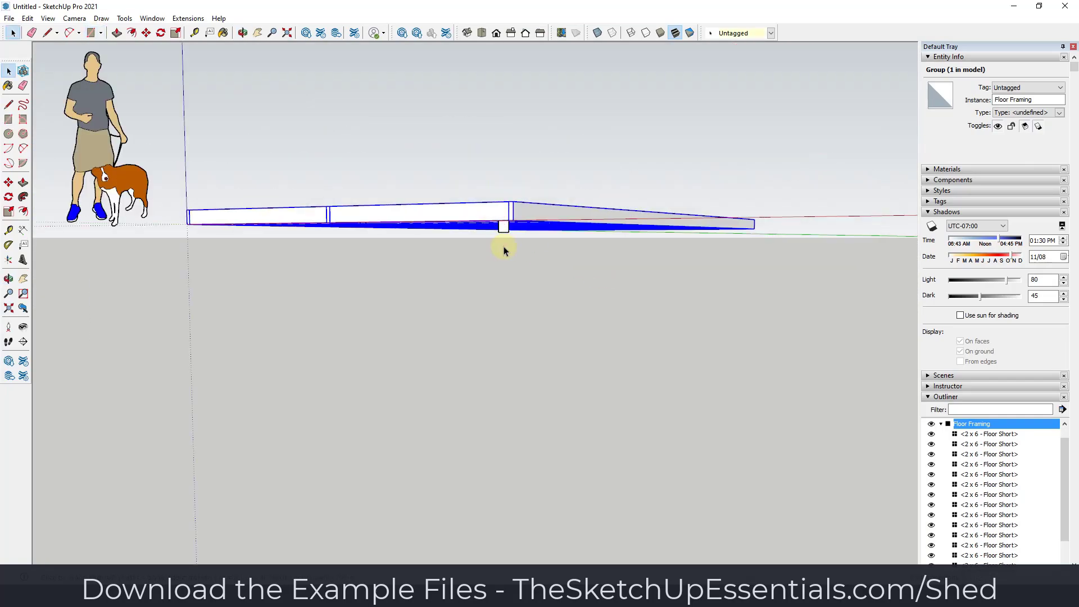
key(p)
click(503, 228)
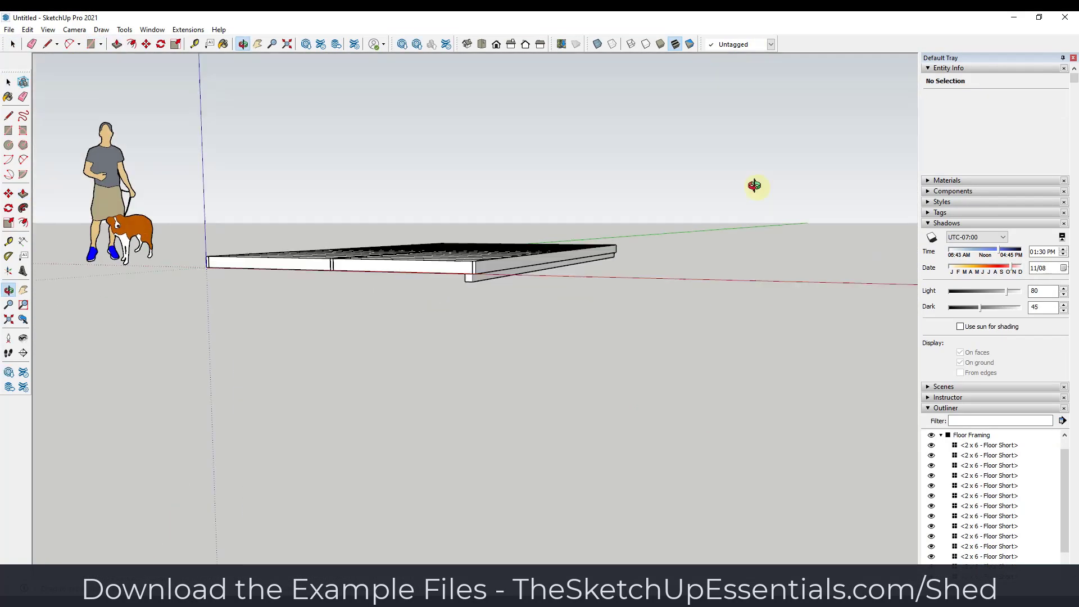
- Group the whole sleeper solid and convert it to a component named 4 x 4 Sleeper
scroll(474, 234, up, 10)
triple_click(476, 233)
right_click(476, 233)
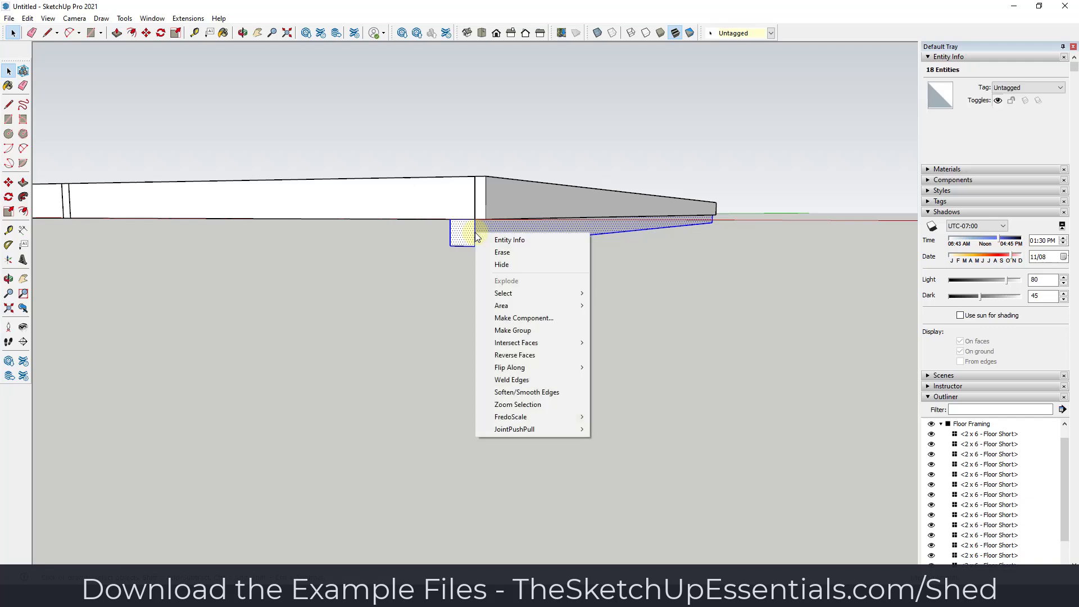
click(515, 330)
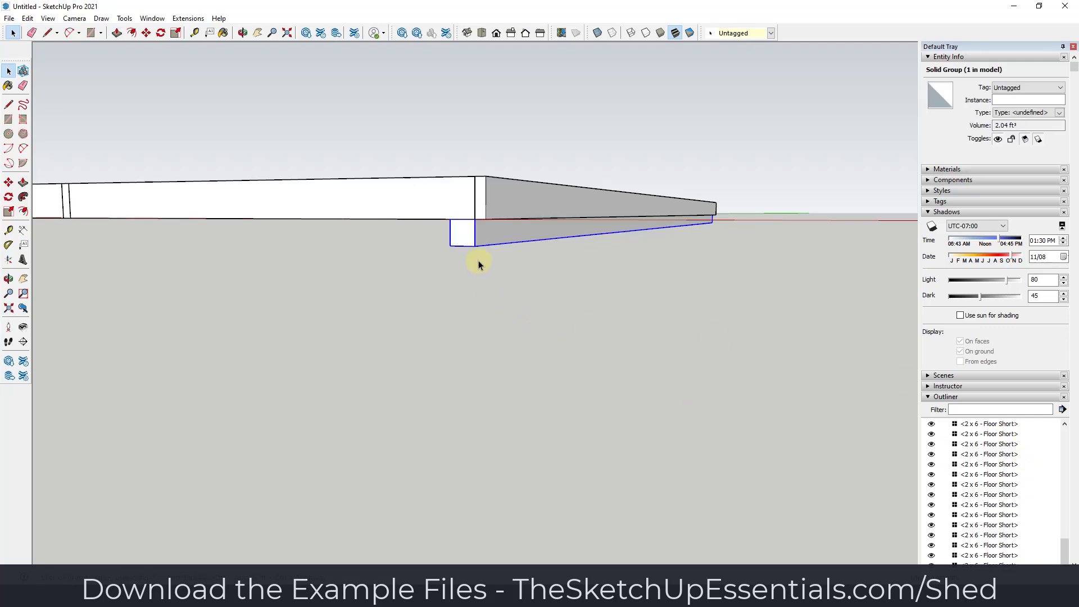
right_click(471, 228)
click(524, 327)
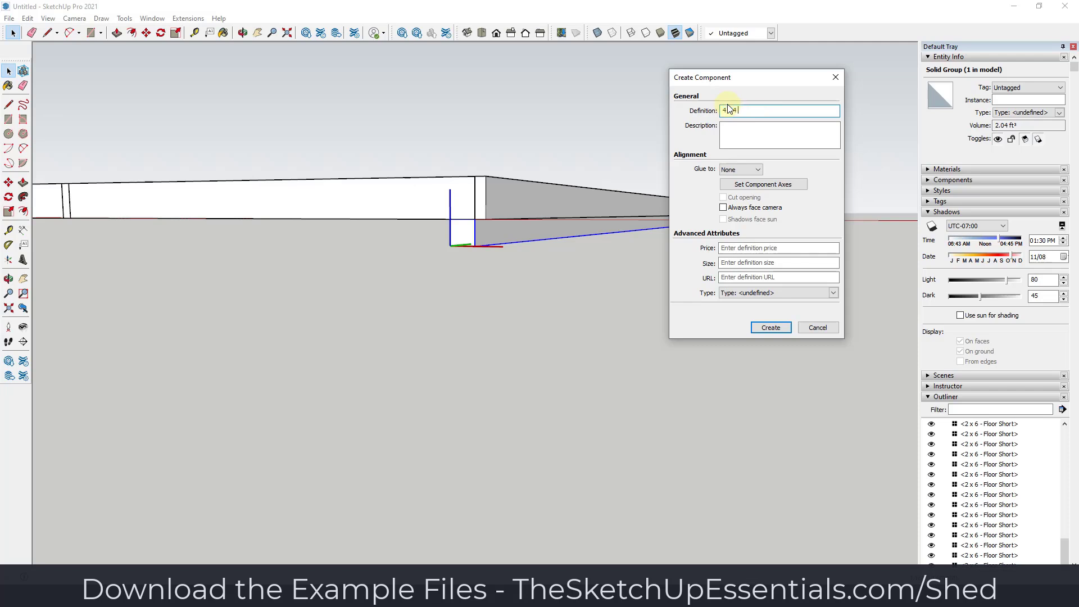
text(4 x 4 Sleeper)
key(Return)
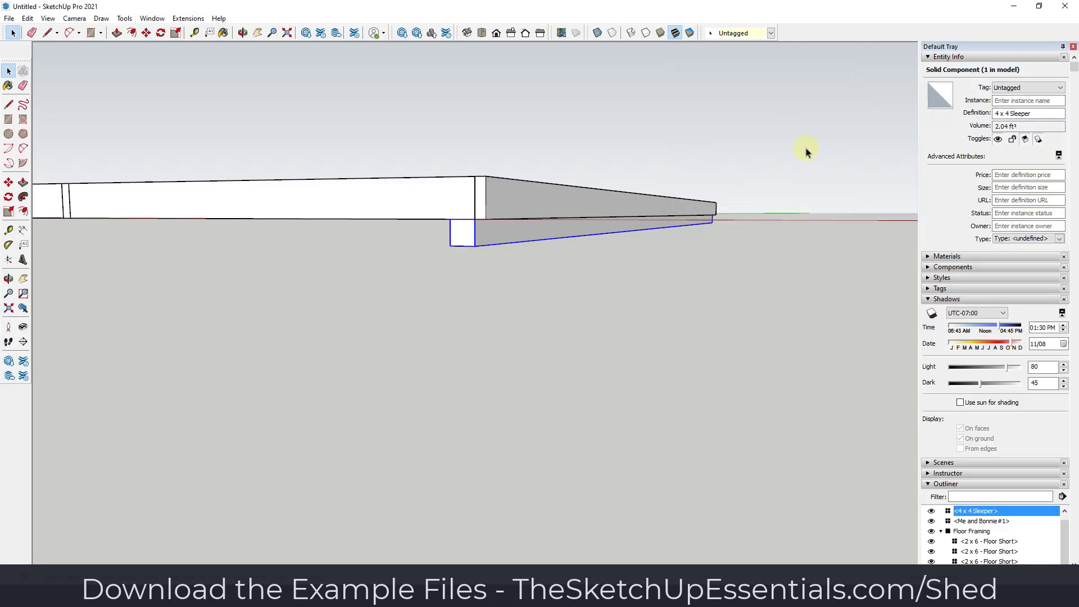
- Copy the sleeper beneath the opposite side of the floor frame and divide the span with two evenly spaced sleepers between
scroll(660, 195, down, 2)
key(m)
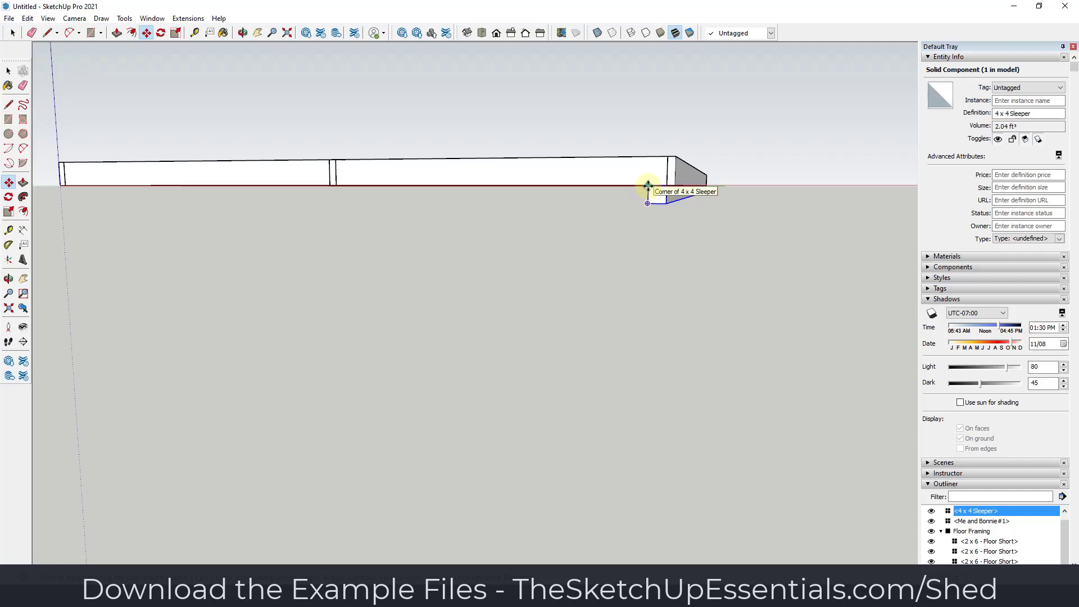
click(648, 186)
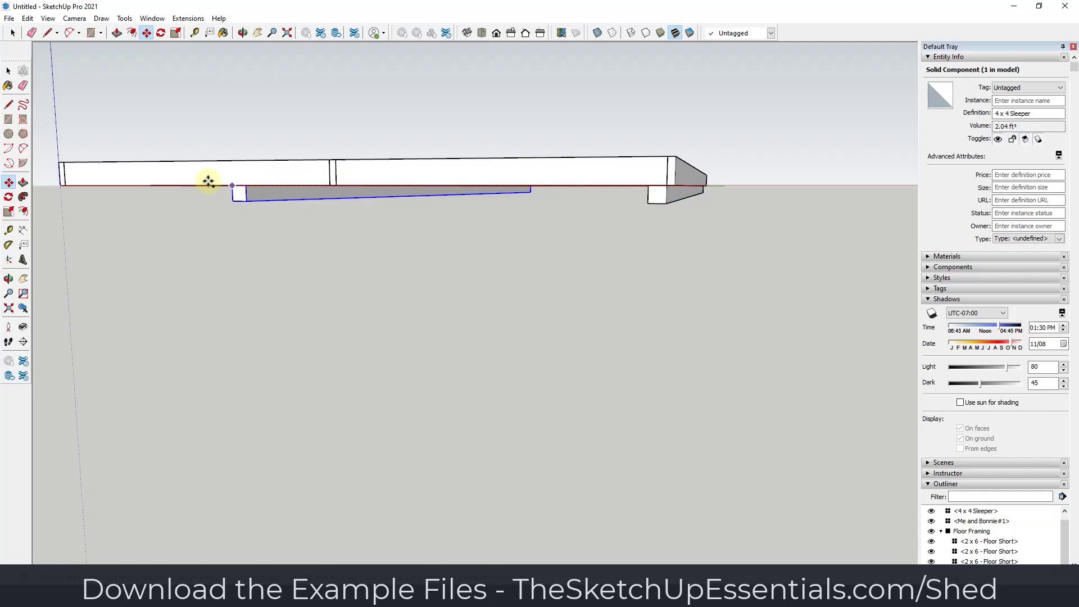
click(66, 185)
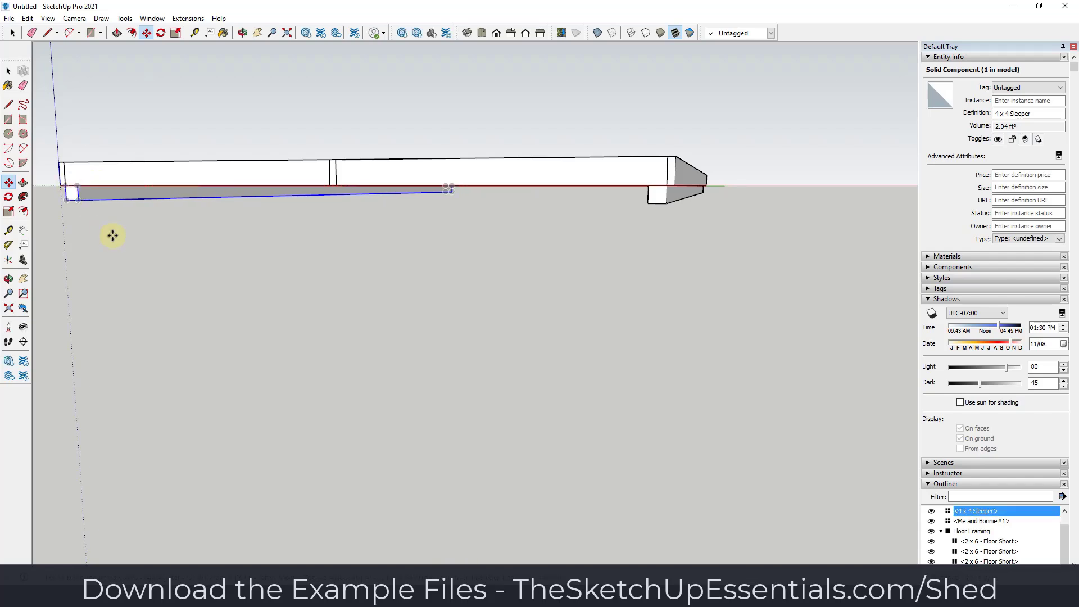
scroll(188, 241, down, 1)
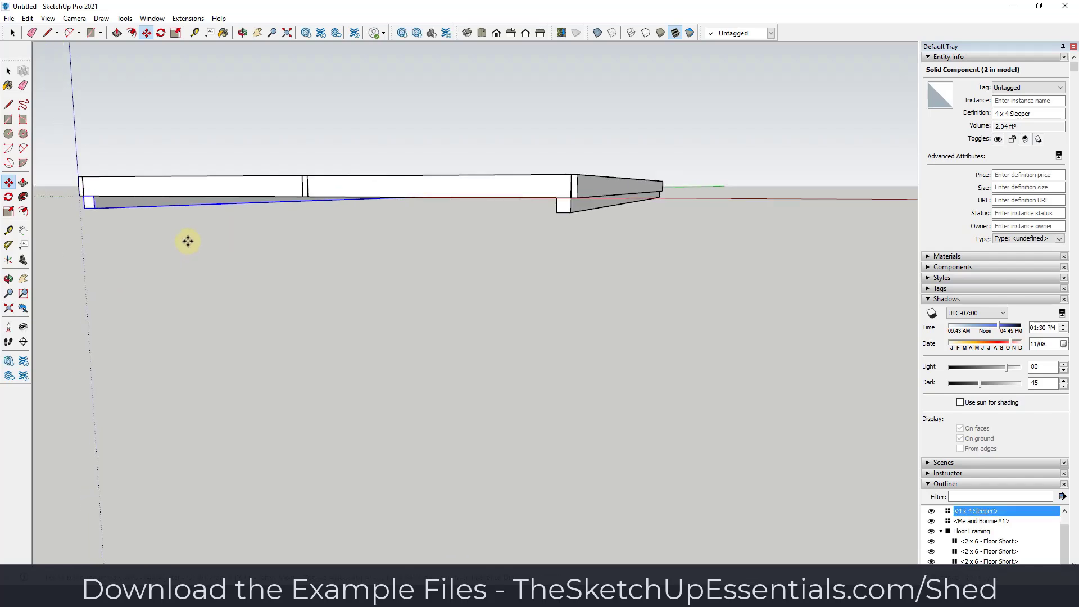
key(ctrl+t)
middle_drag(330, 234, 457, 193)
- Group the four sleepers under the floor frame
key(m)
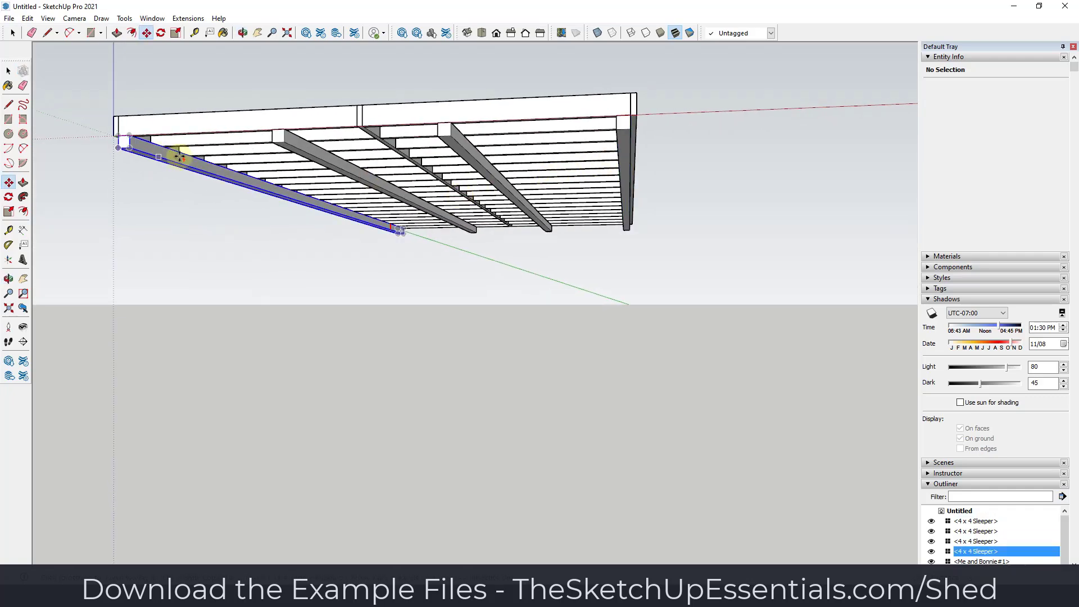
middle_drag(193, 157, 217, 174)
key(space)
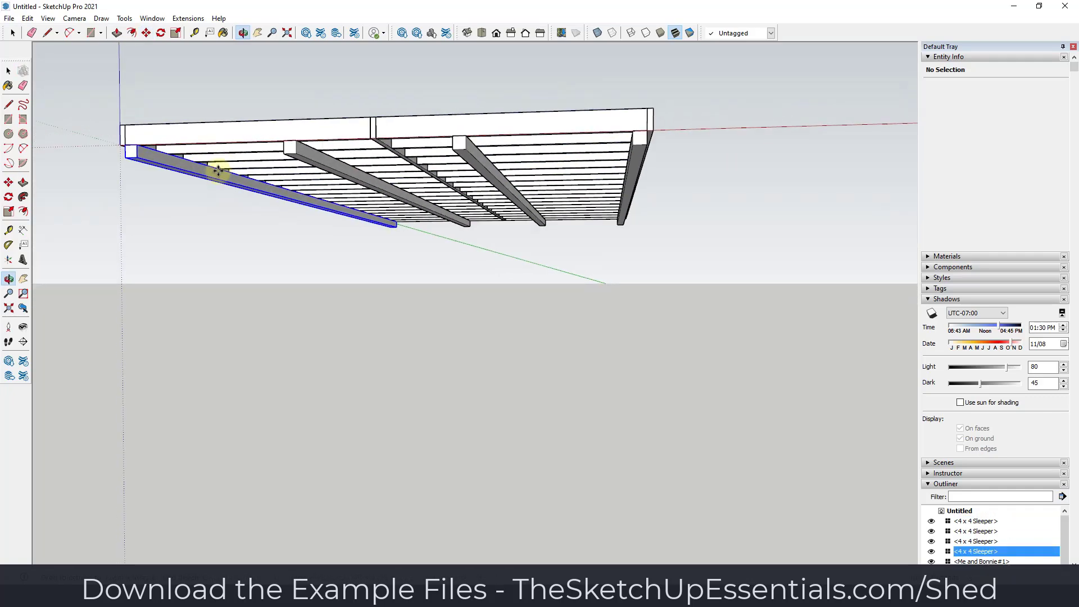
click(180, 171)
shift+click(310, 154)
shift+click(472, 149)
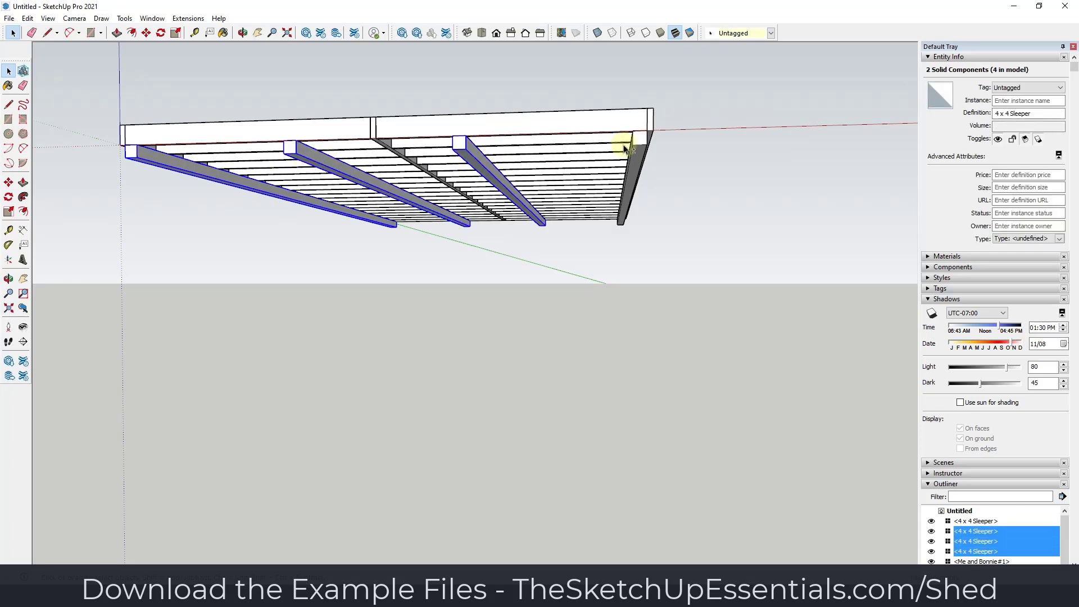
shift+click(639, 152)
right_click(639, 152)
click(704, 263)
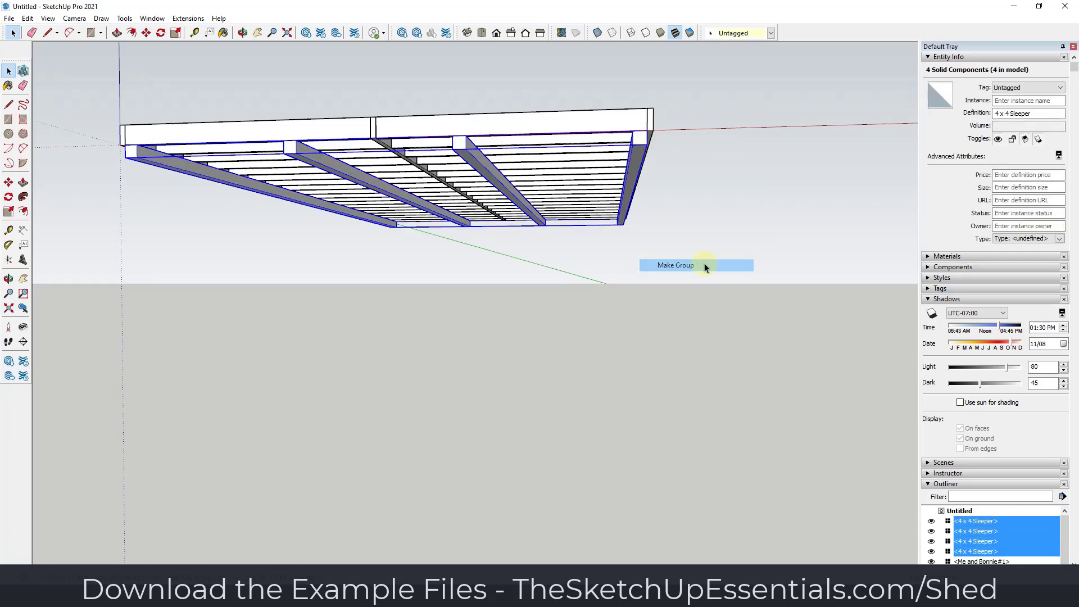
- Rename the new sleeper group Sleepers
scroll(962, 506, down, 3)
right_click(967, 458)
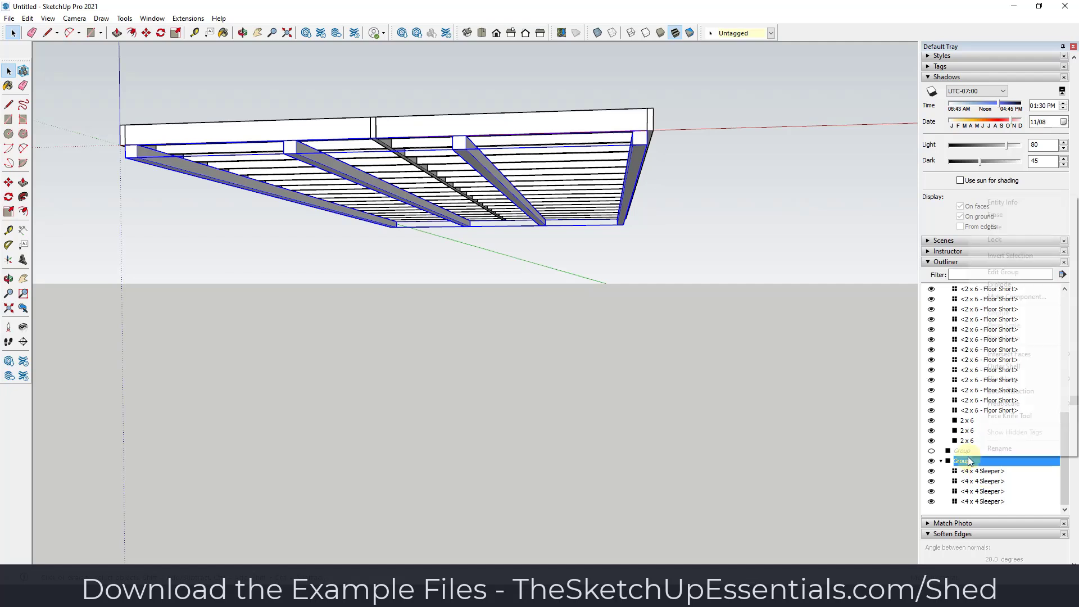
click(999, 448)
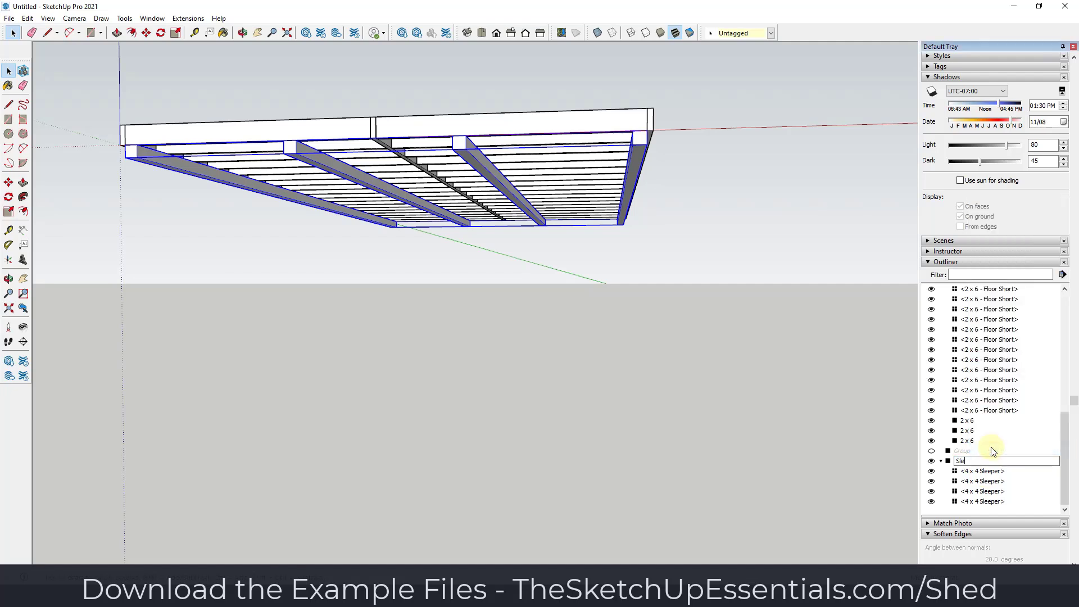
key(Return)
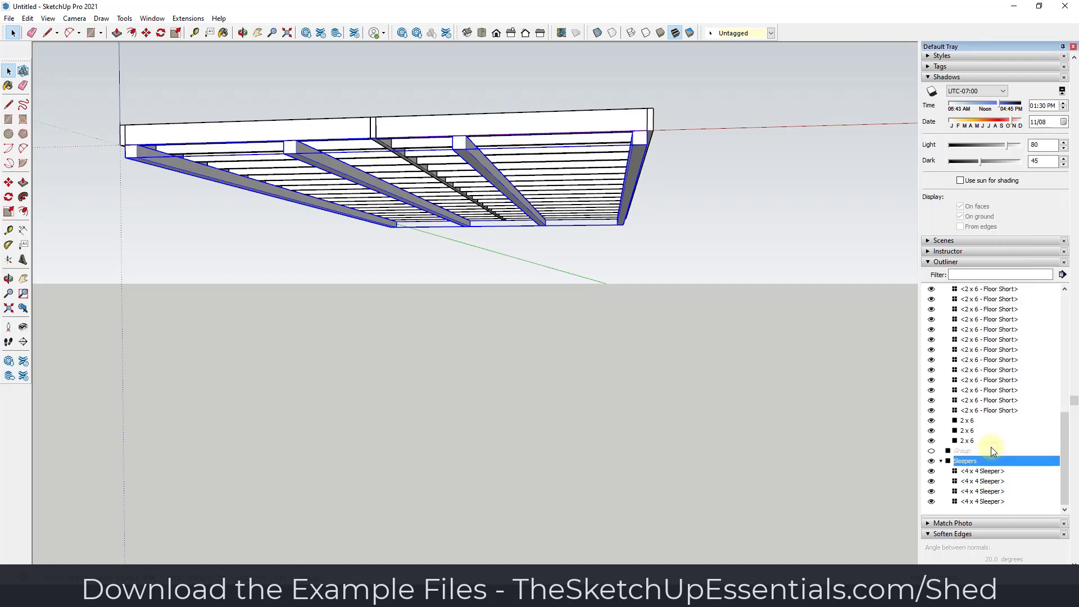
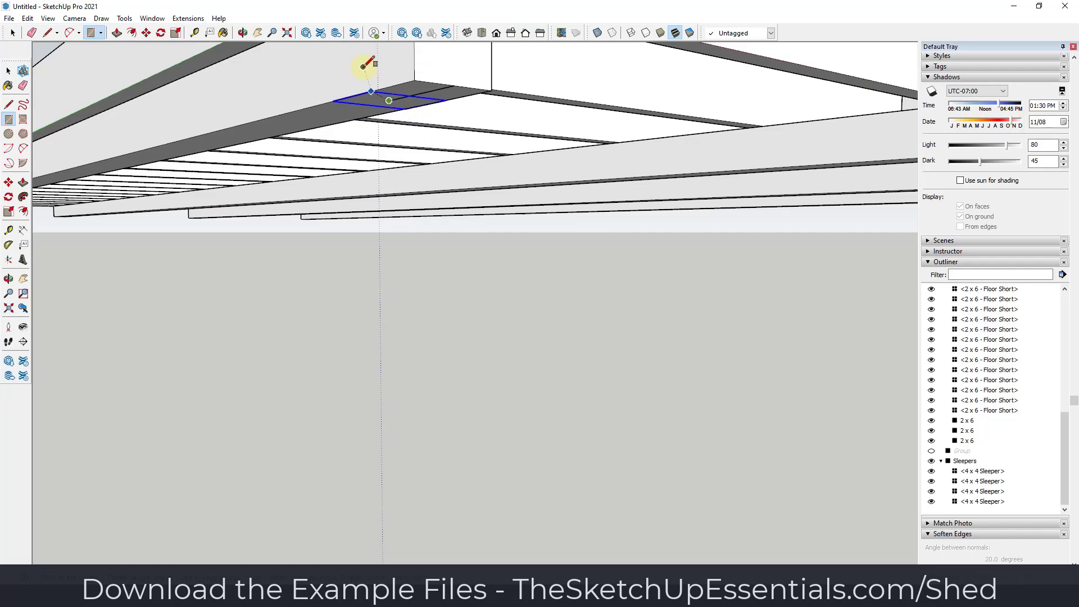
- Draw a centered rectangle on the underside of the sleeper's front end near the origin and extrude it downward into a footing block
middle_drag(349, 53, 334, 140)
scroll(332, 135, down, 3)
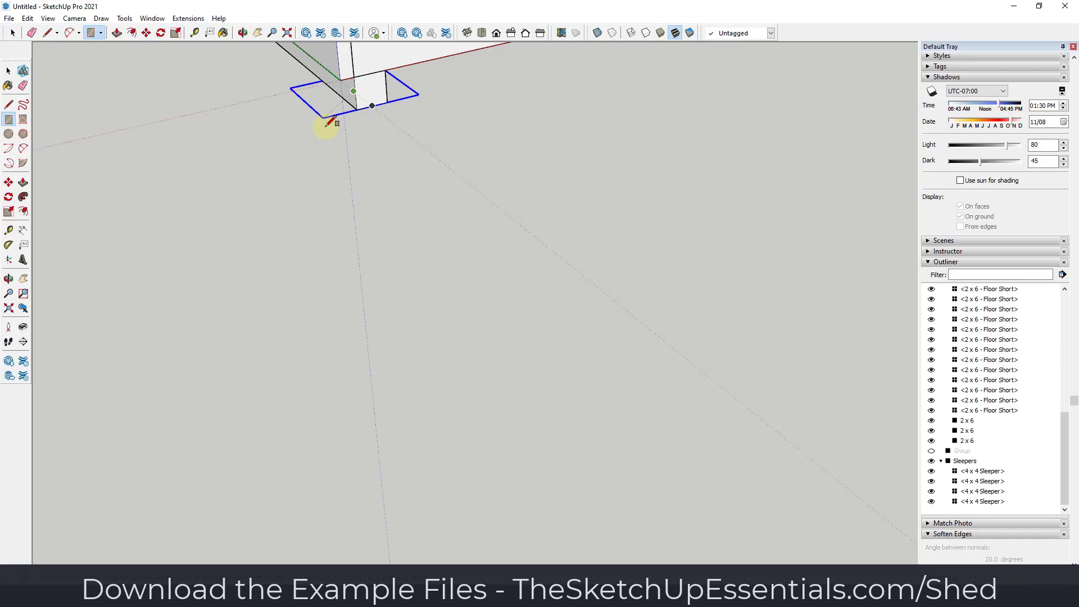
click(326, 125)
key(p)
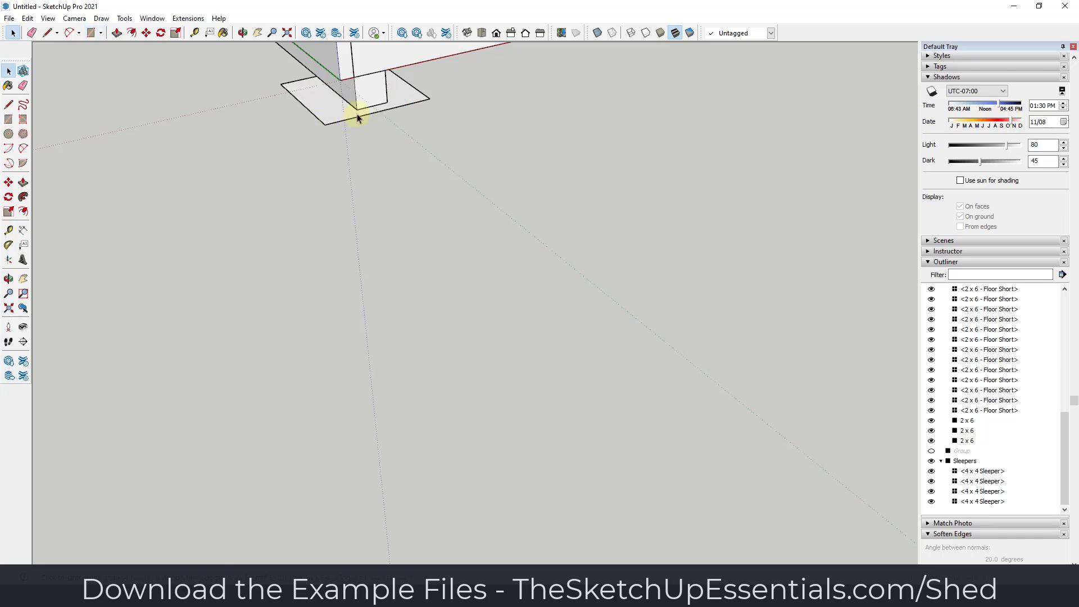
click(320, 108)
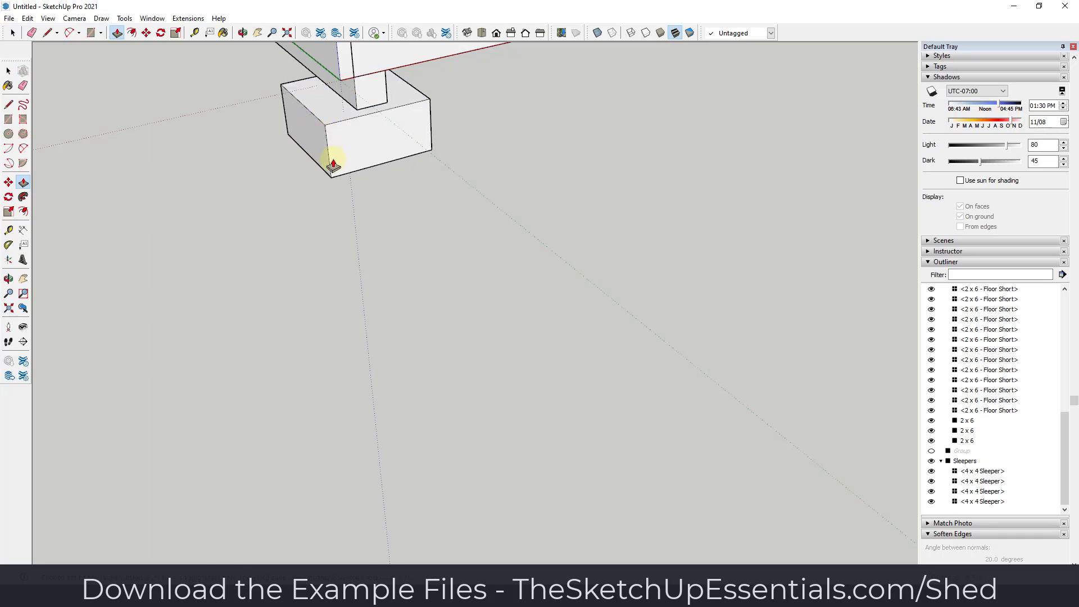
click(333, 164)
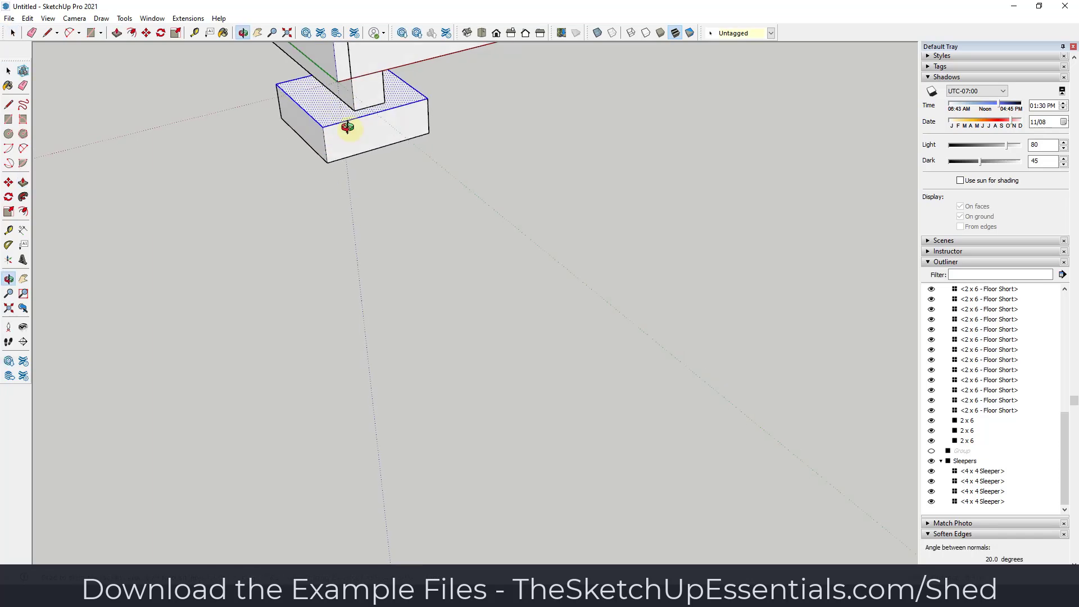
- Scale the block's top face inward about its center so the sides taper
key(s)
click(321, 125)
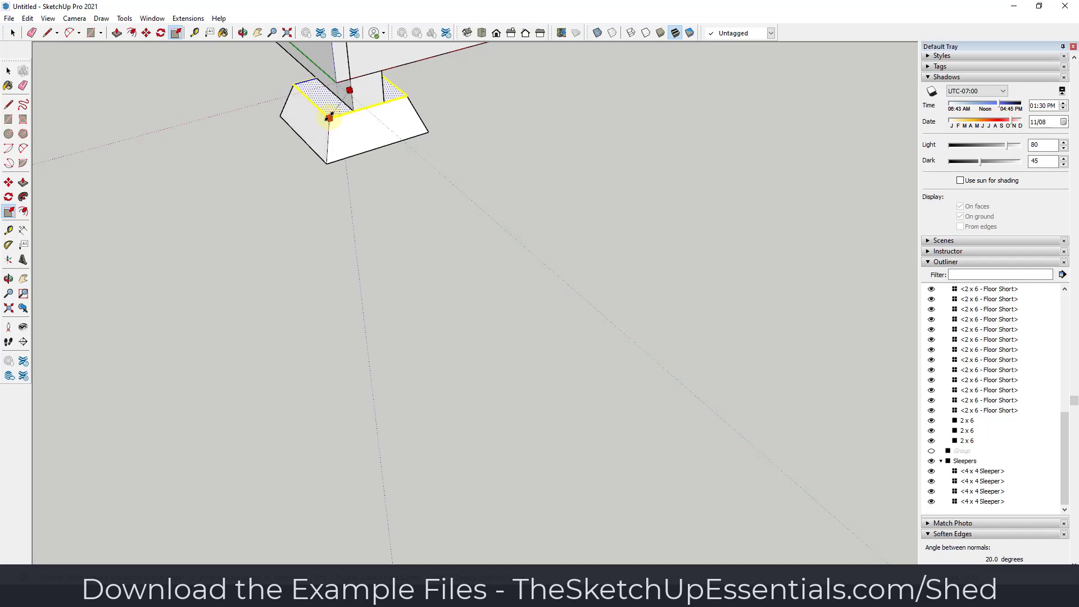
click(329, 112)
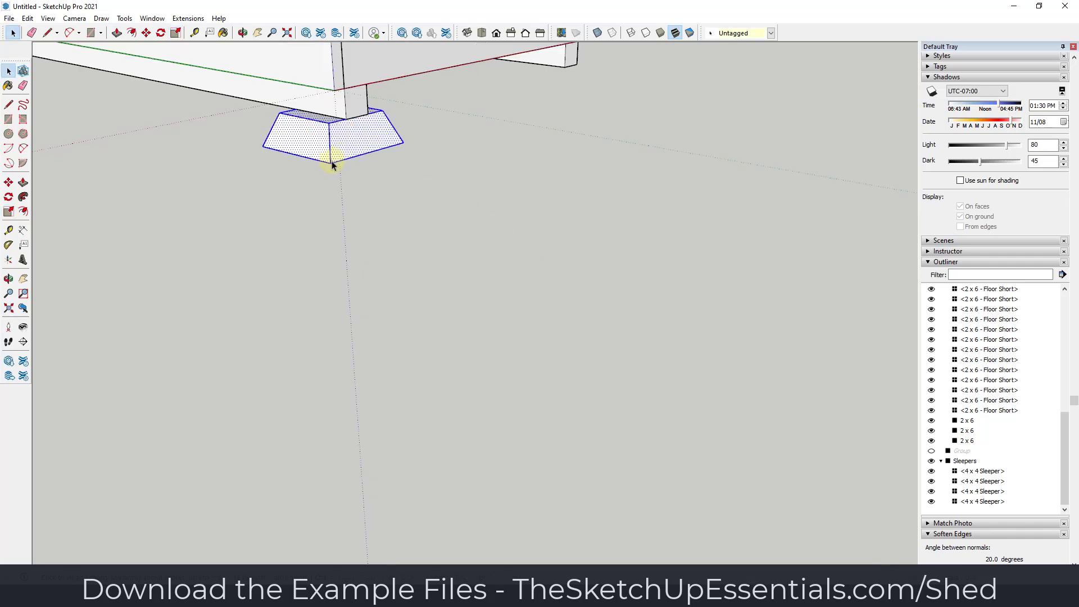
- Raise the tapered block so it overlaps the bottom of the sleeper, and shift it back beneath the sleeper along the green axis
key(m)
click(329, 164)
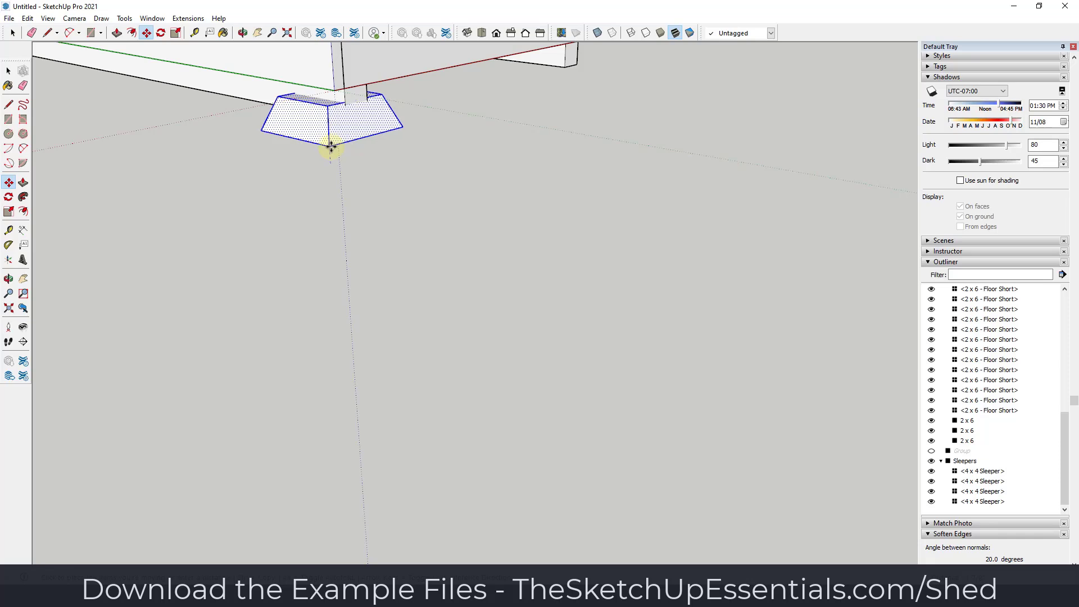
click(331, 140)
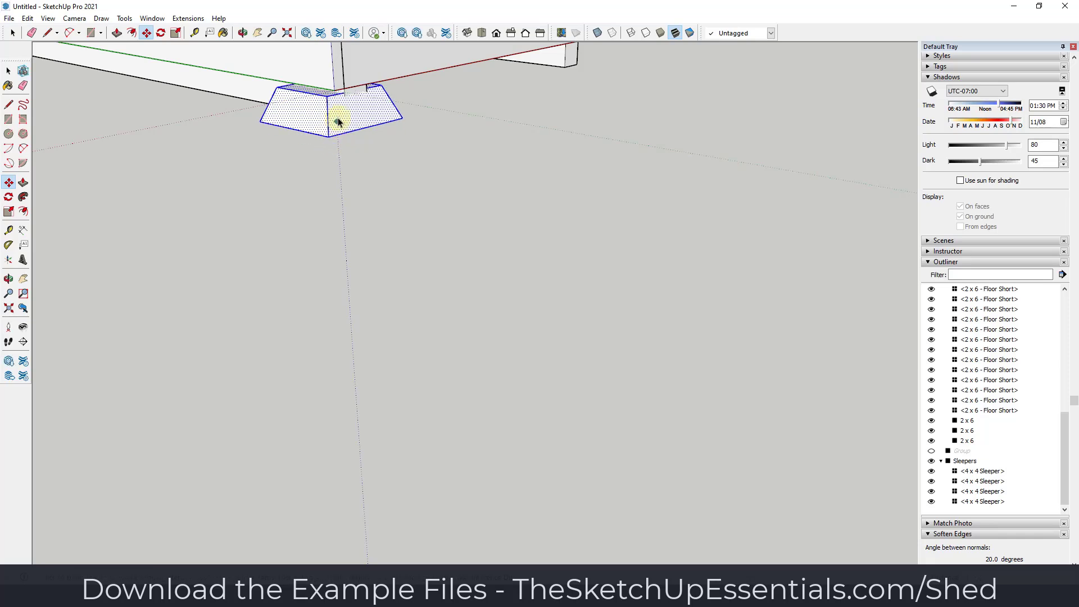
key(space)
key(m)
click(329, 136)
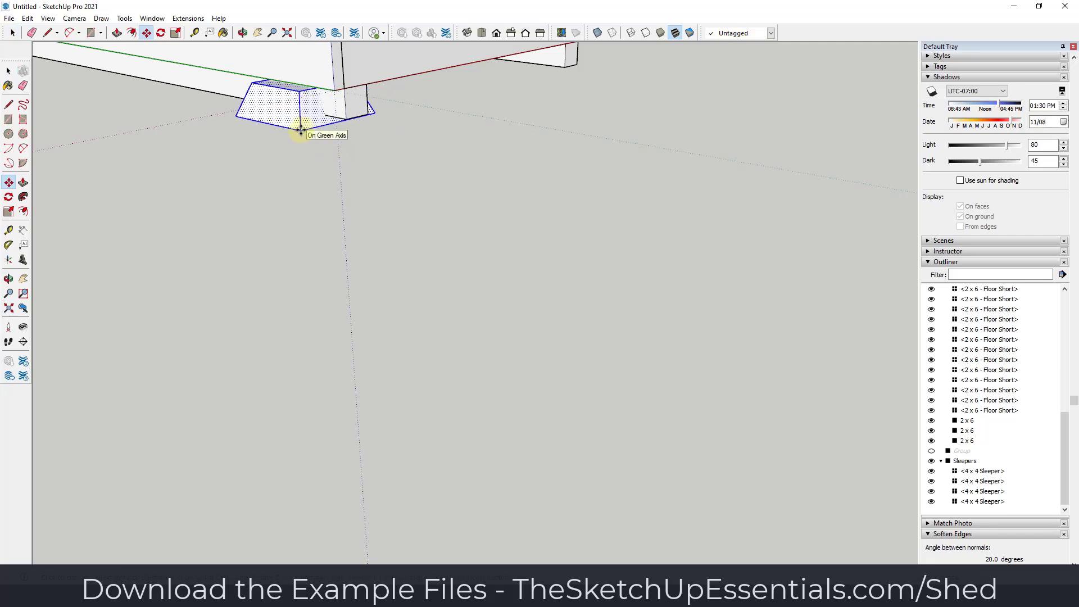
click(301, 130)
- Intersect the tapered block's faces with the model to cut in the sleeper's outline
key(space)
right_click(272, 119)
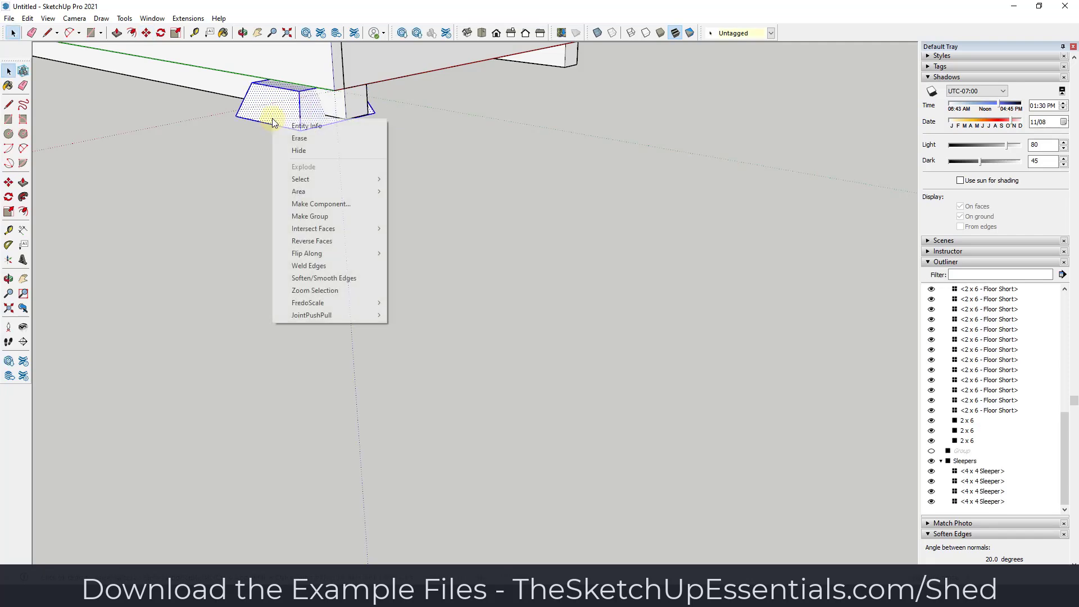
mouse_move(326, 228)
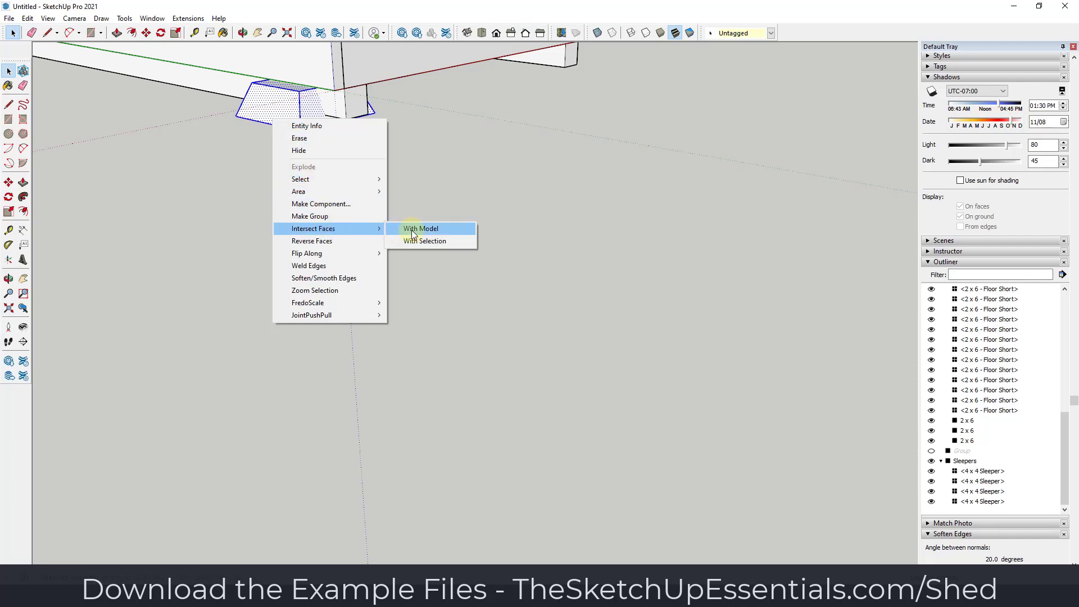
click(420, 229)
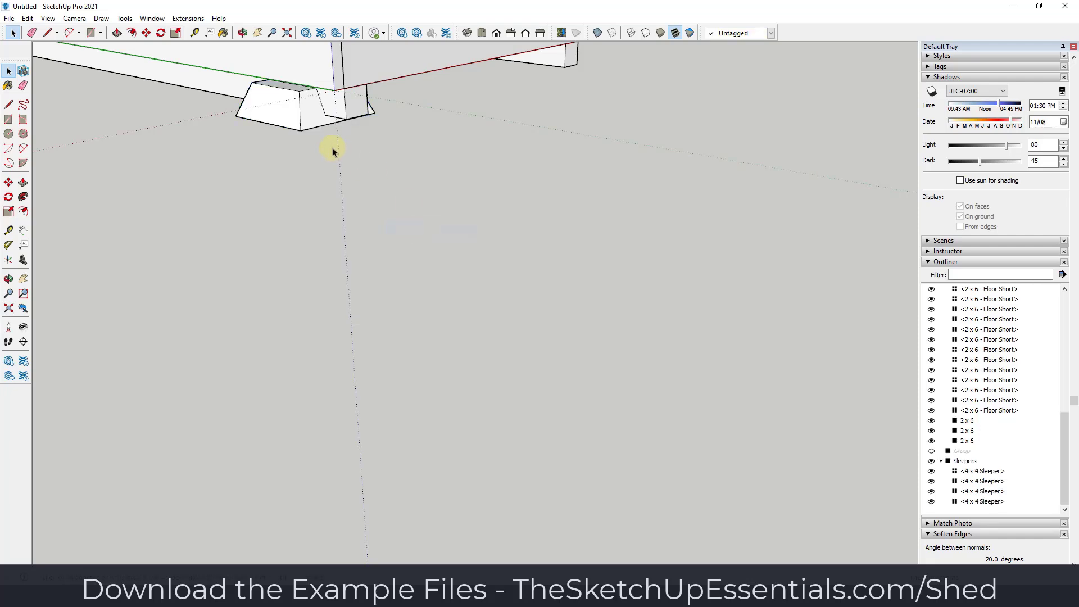
- Move the tapered footing block out from beneath the sleeper so it stands clear of the floor frame
key(m)
click(309, 111)
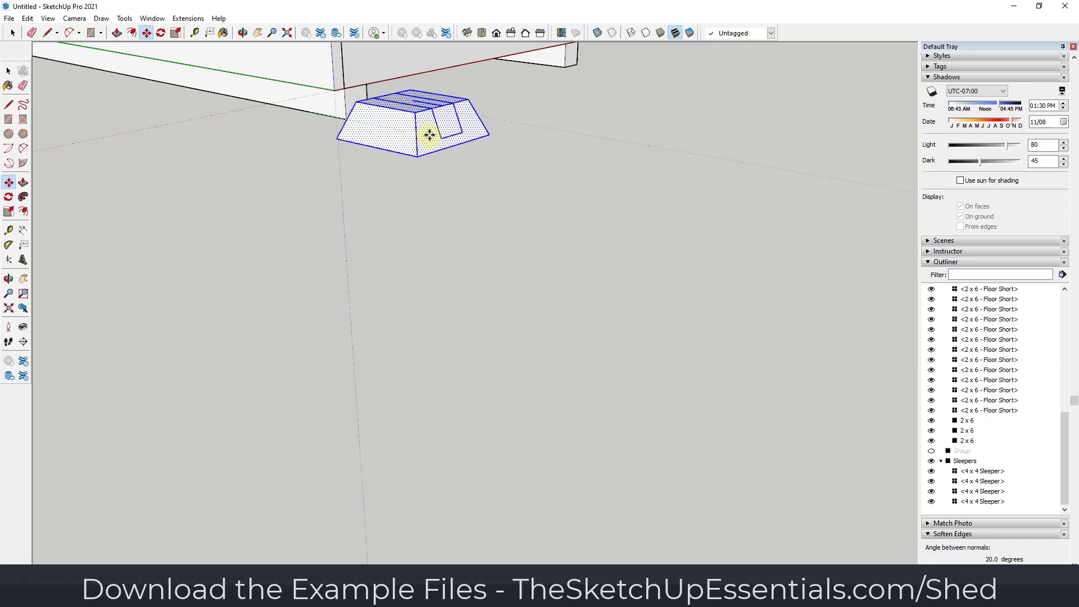
click(441, 140)
key(space)
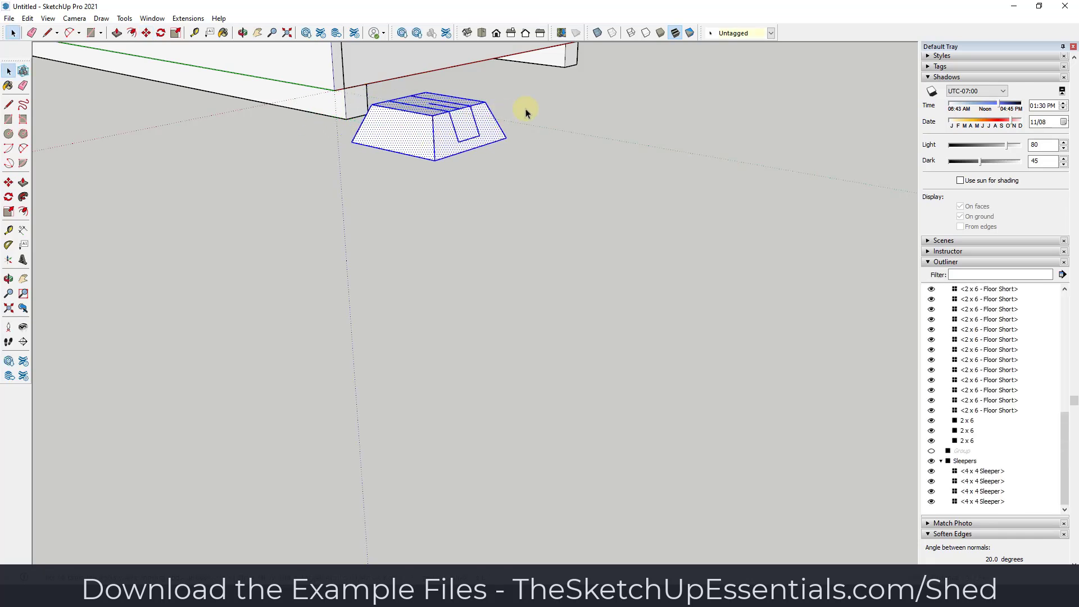
- Erase the leftover edges within the sleeper outline on the block to open a notch through its top
scroll(432, 114, up, 2)
key(e)
click(458, 124)
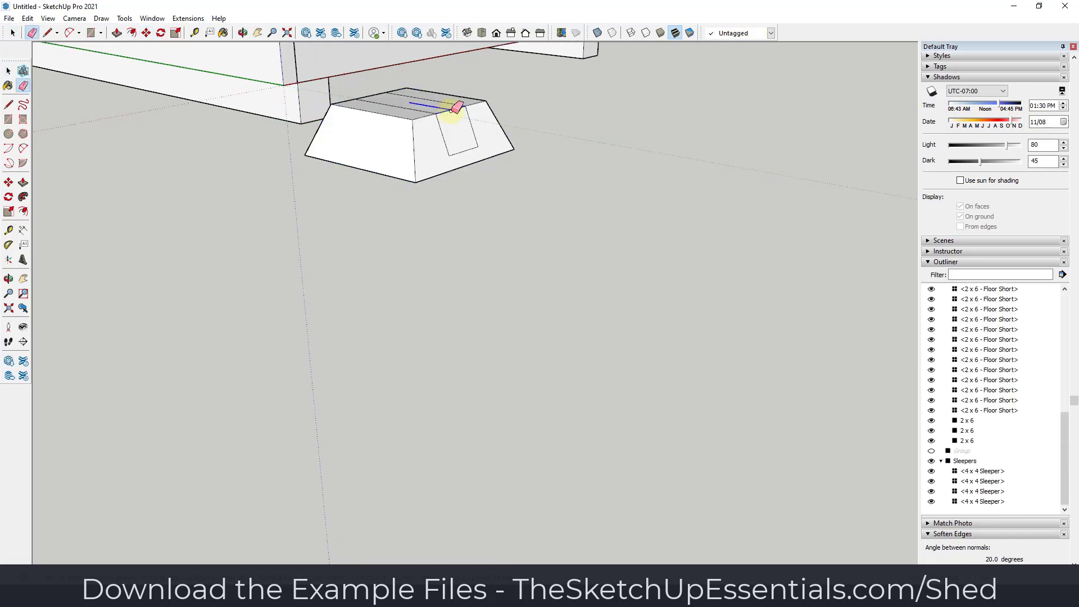
mouse_move(462, 124)
middle_down()
mouse_move(313, 145)
mouse_move(405, 84)
mouse_move(375, 80)
middle_up()
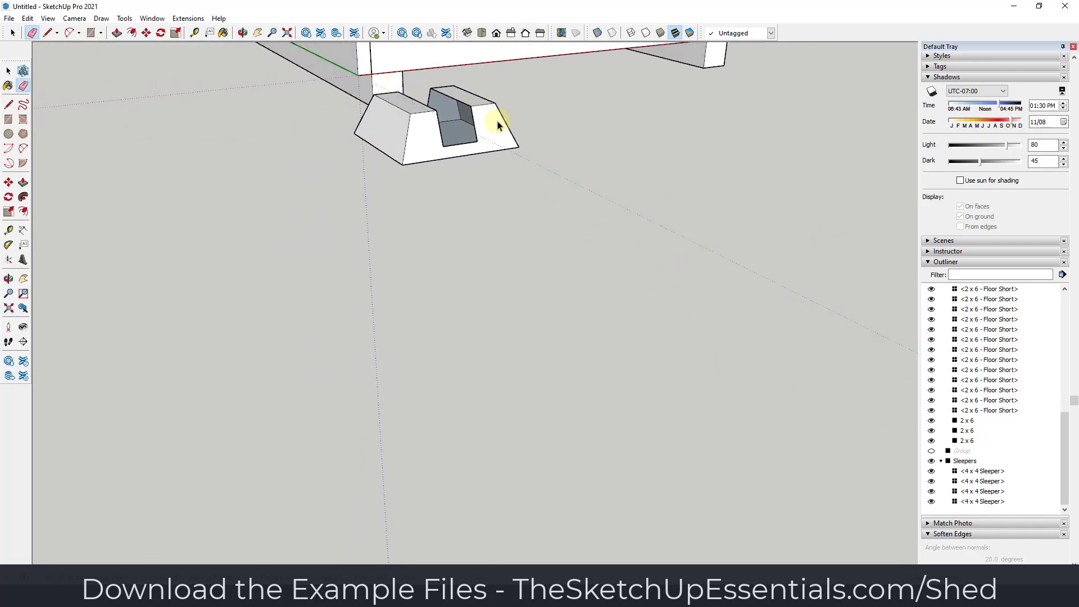
- Draw an edge line in the block's notch to close its missing inner faces
key(l)
middle_drag(477, 141, 457, 108)
middle_drag(523, 156, 513, 125)
click(458, 142)
key(space)
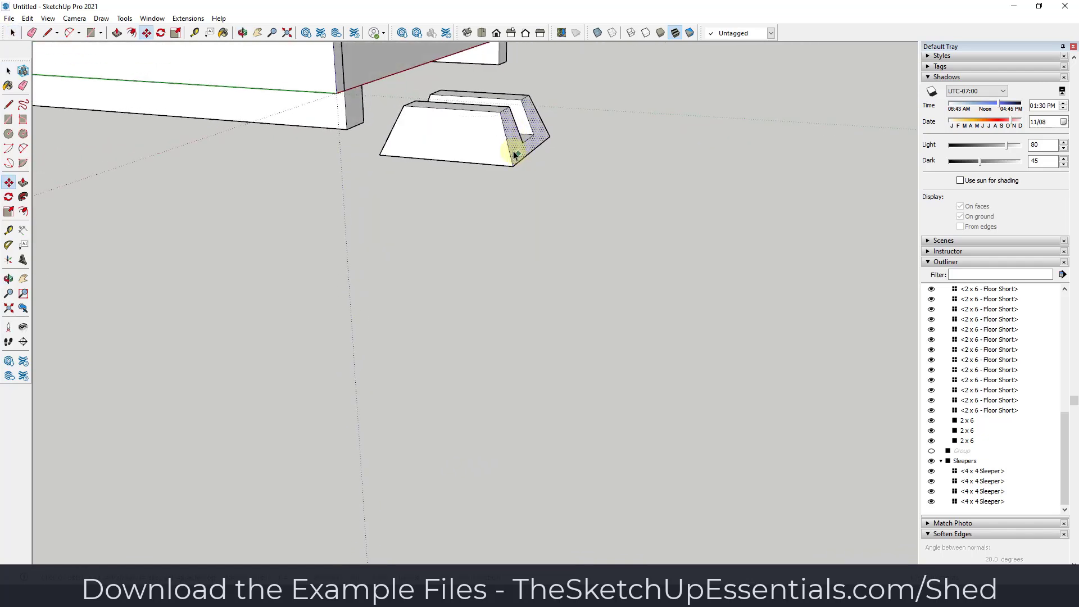
scroll(479, 135, down, 2)
scroll(479, 132, up, 4)
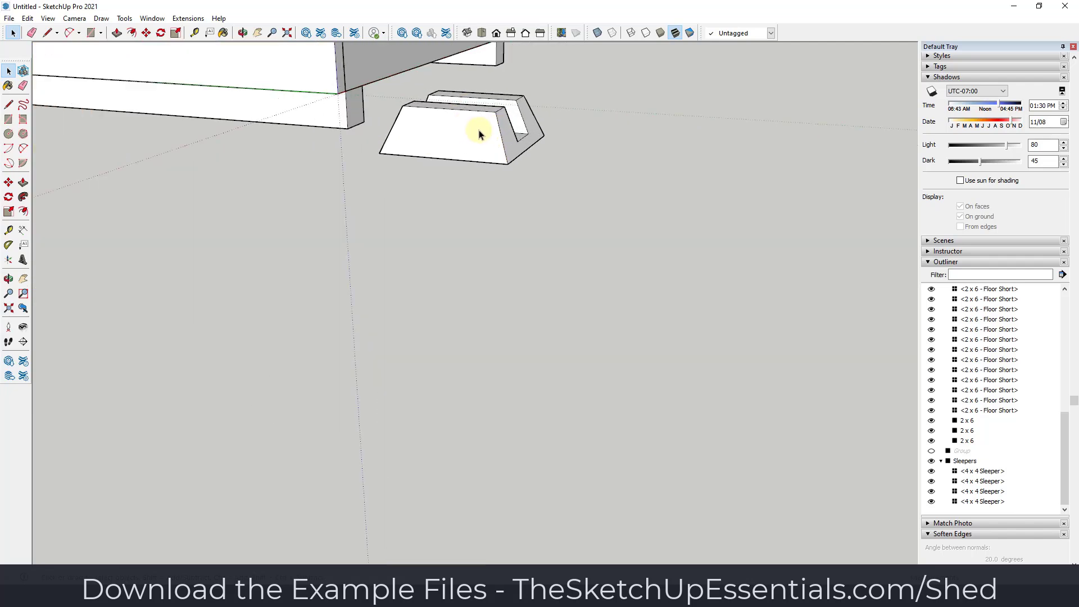
- Make the whole notched block a component named Pier Pad
triple_click(485, 131)
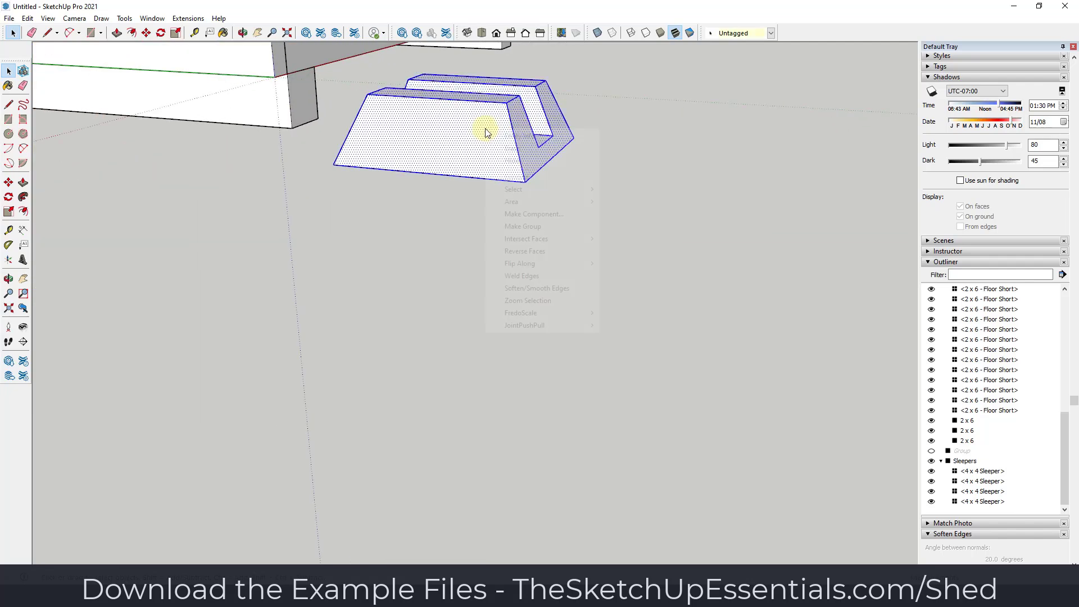
right_click(487, 131)
click(531, 215)
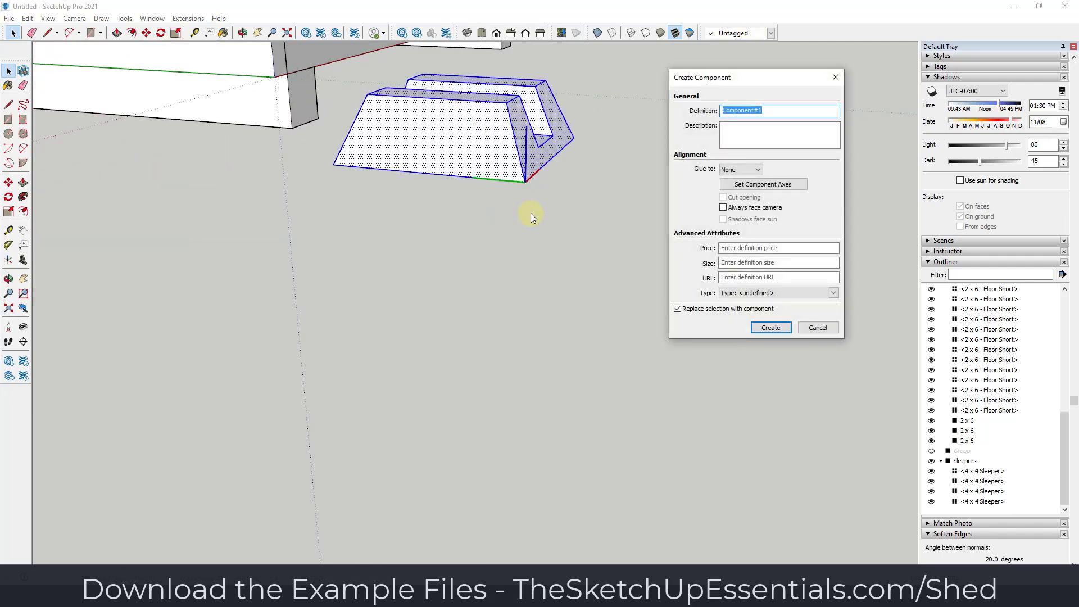
text(Pier Pad)
key(Return)
- Move the pier pad back beneath the sleeper's front end near the origin so the notch seats around it
scroll(508, 105, up, 2)
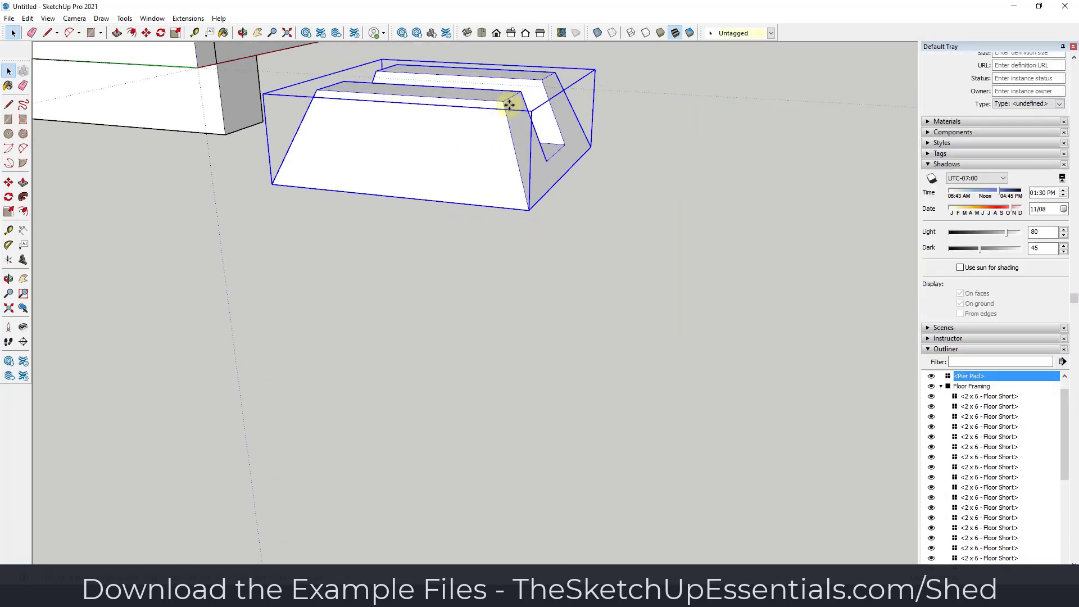
key(m)
click(529, 211)
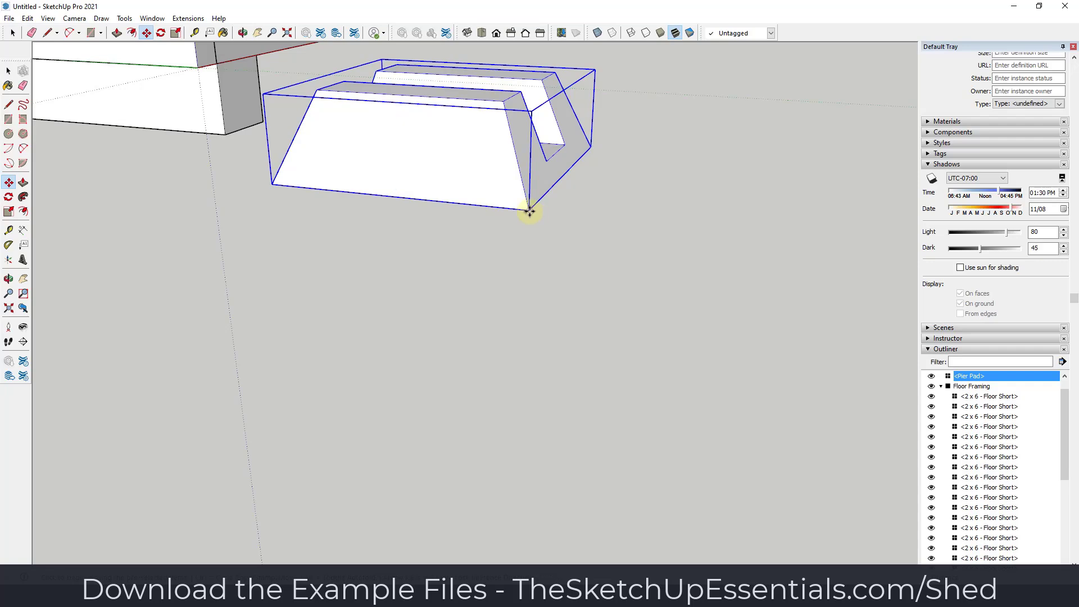
click(228, 135)
- Copy the pier pad along the green axis beneath the sleeper and array it as 11 evenly spaced copies
middle_drag(369, 138, 455, 127)
scroll(378, 149, down, 4)
scroll(380, 150, up, 4)
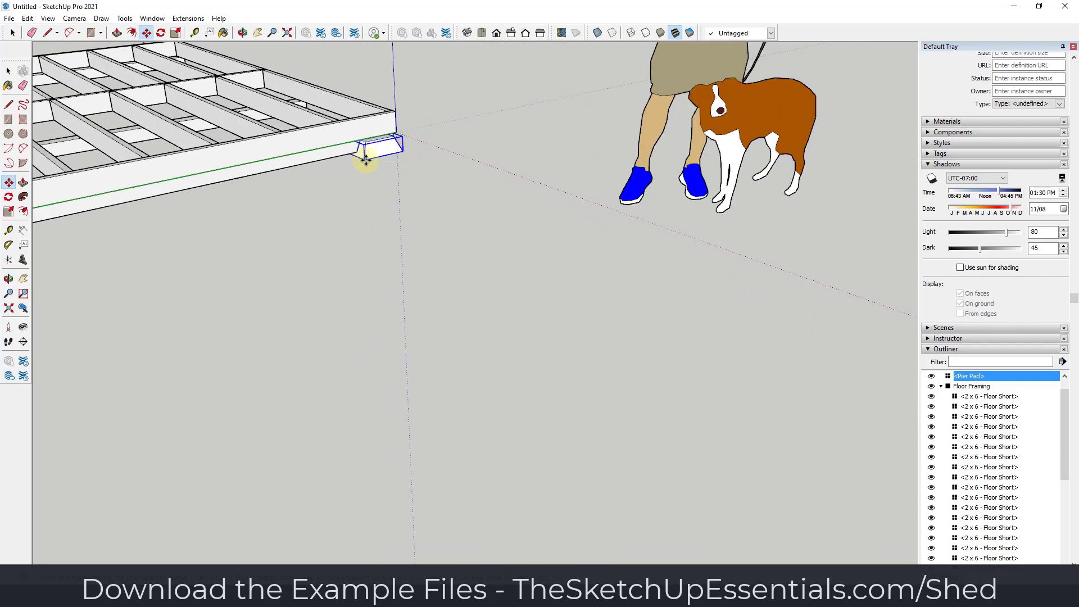
click(365, 161)
key(ctrl)
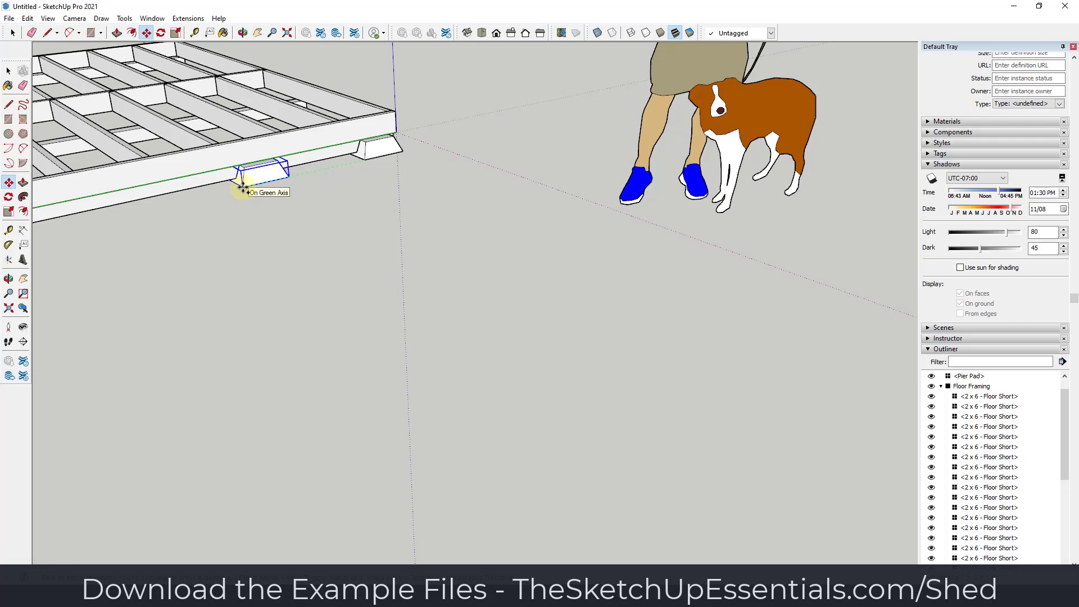
click(243, 188)
text(11x)
key(Return)
- Copy the last pier pad in the row along the green axis to the far end of the sleeper
scroll(284, 120, down, 3)
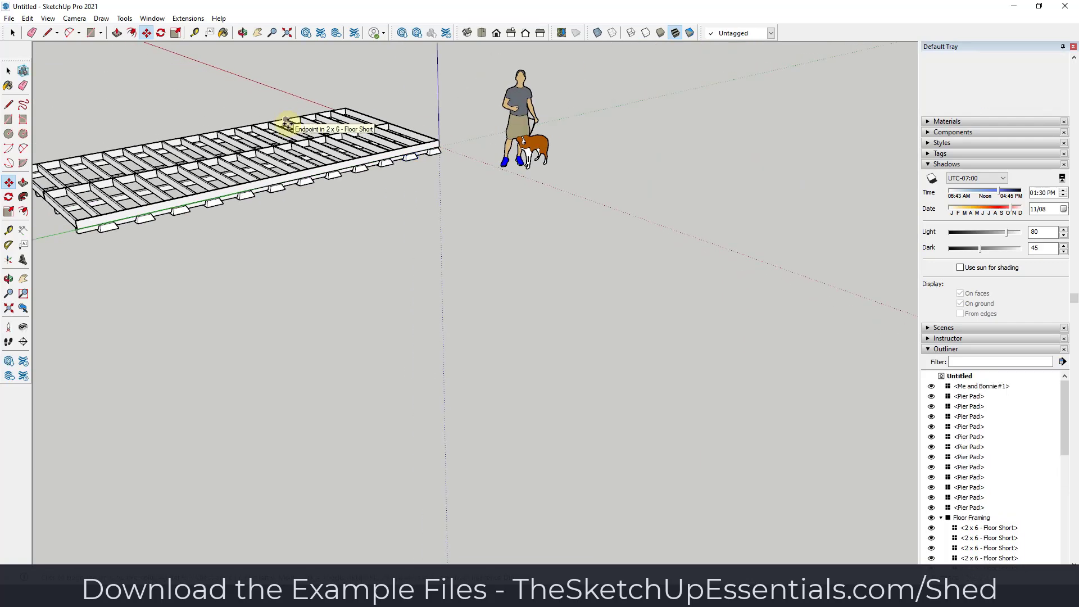
scroll(65, 225, up, 5)
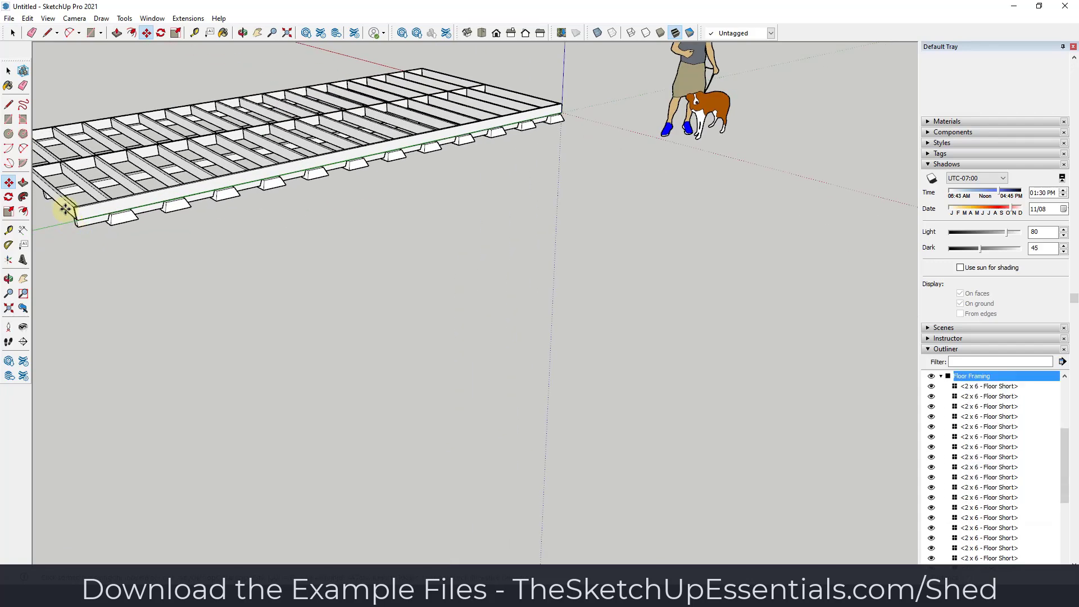
key(space)
click(185, 221)
scroll(185, 219, up, 3)
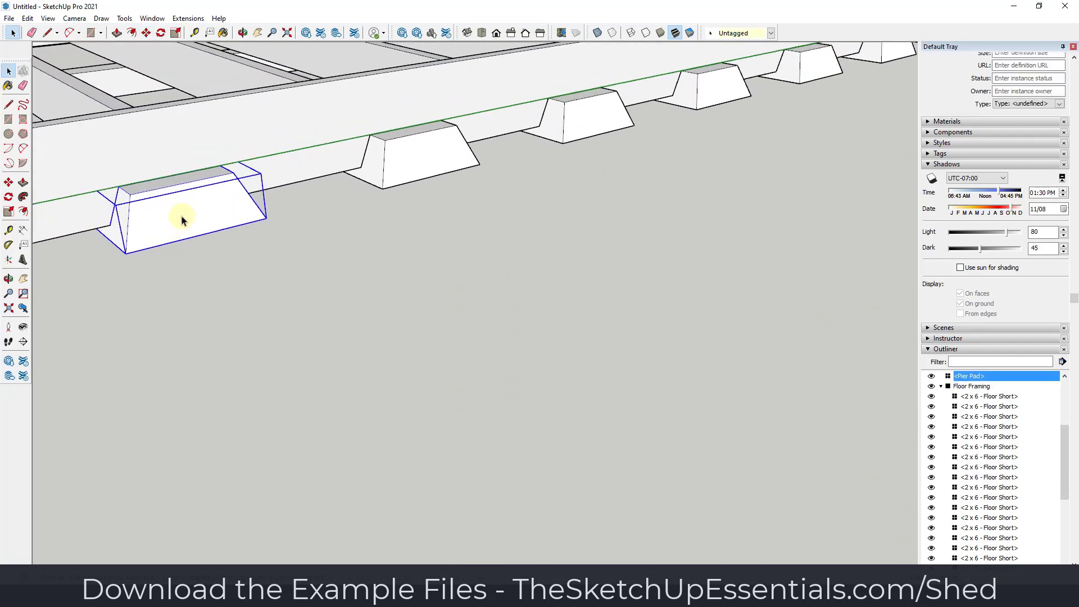
scroll(186, 219, down, 2)
key(m)
click(241, 219)
scroll(137, 233, down, 2)
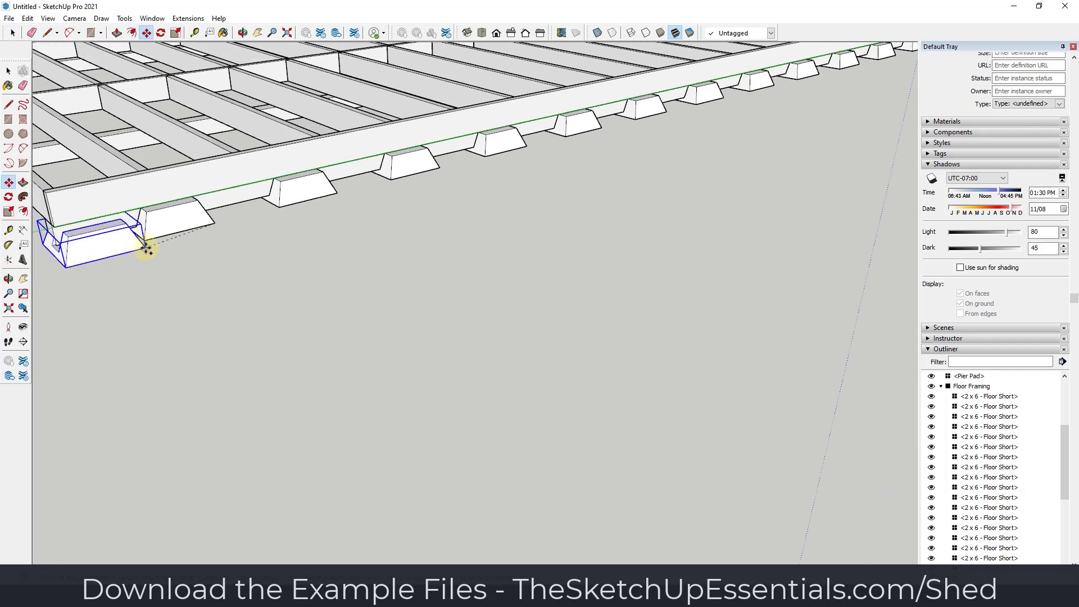
click(145, 244)
- Select every pier pad in the row and copy the row along the red axis beneath the other three sleepers
middle_drag(129, 255, 397, 174)
middle_drag(559, 160, 538, 164)
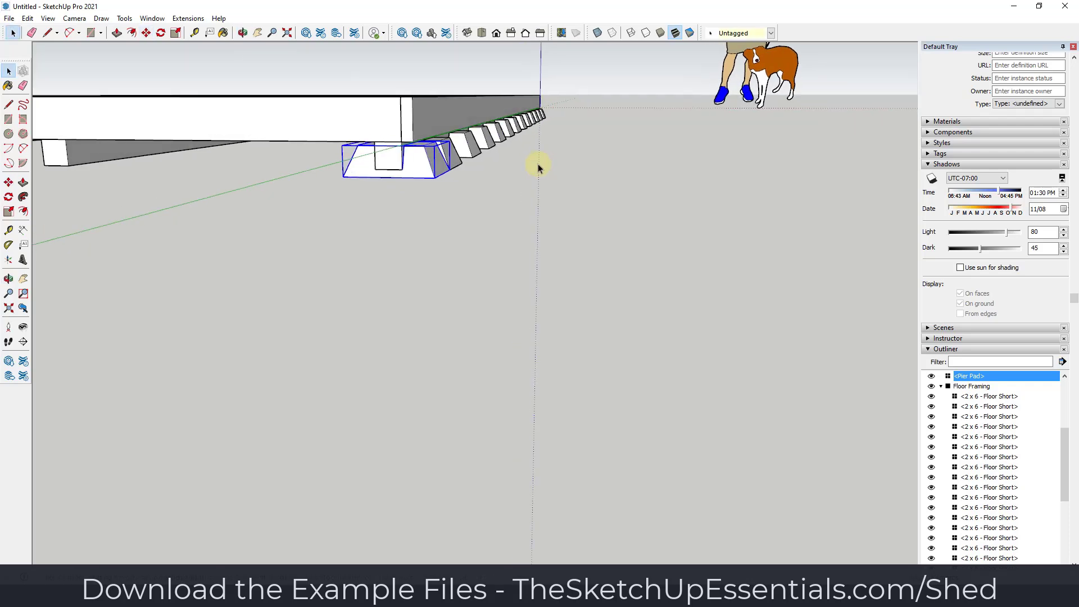
click(545, 118)
scroll(975, 413, up, 1)
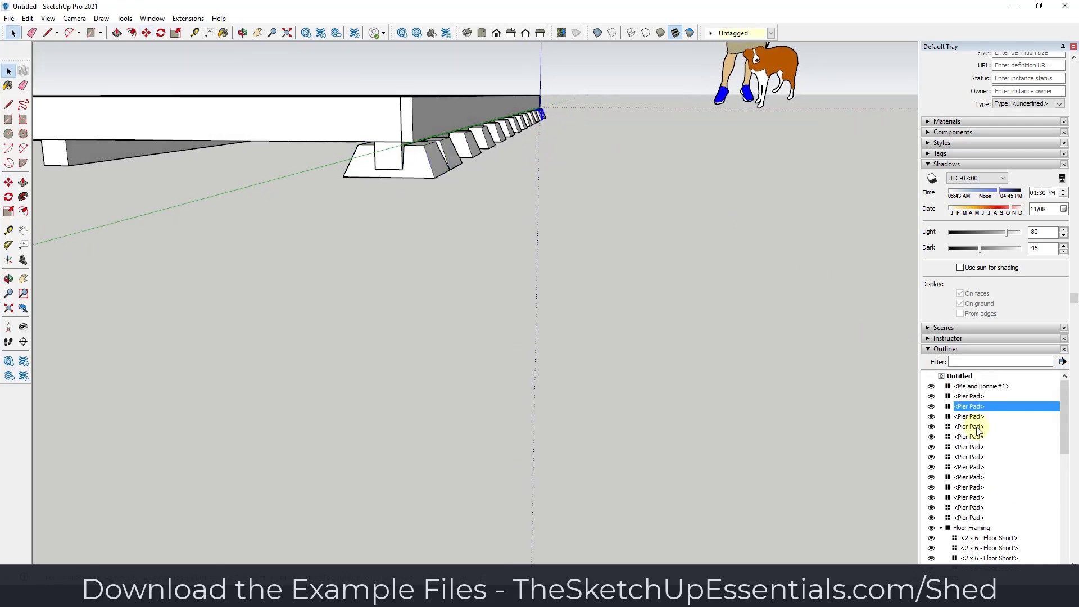
shift+click(975, 518)
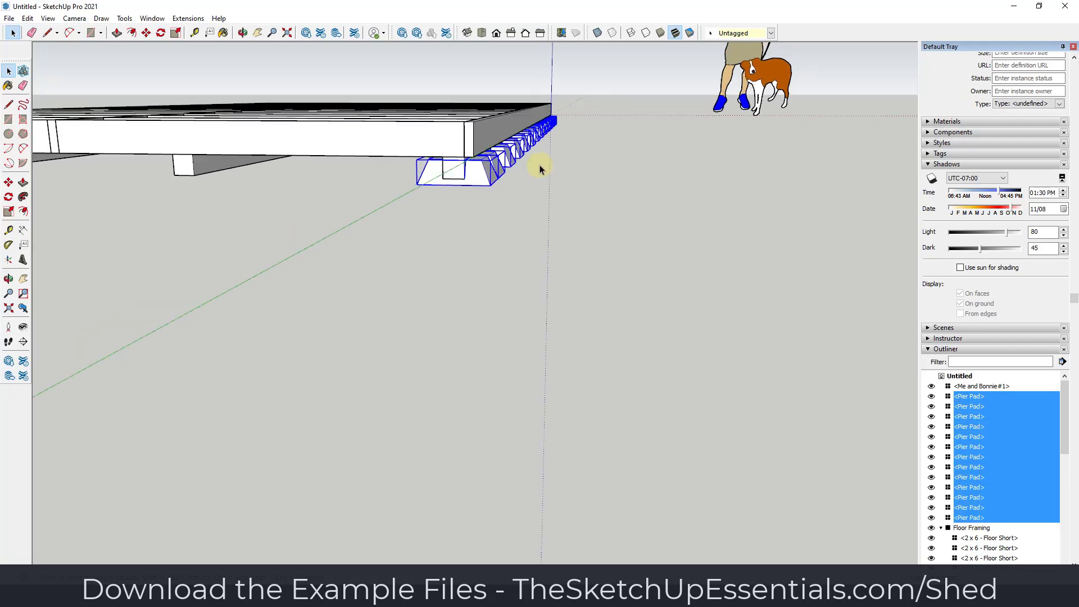
middle_drag(535, 164, 468, 184)
key(m)
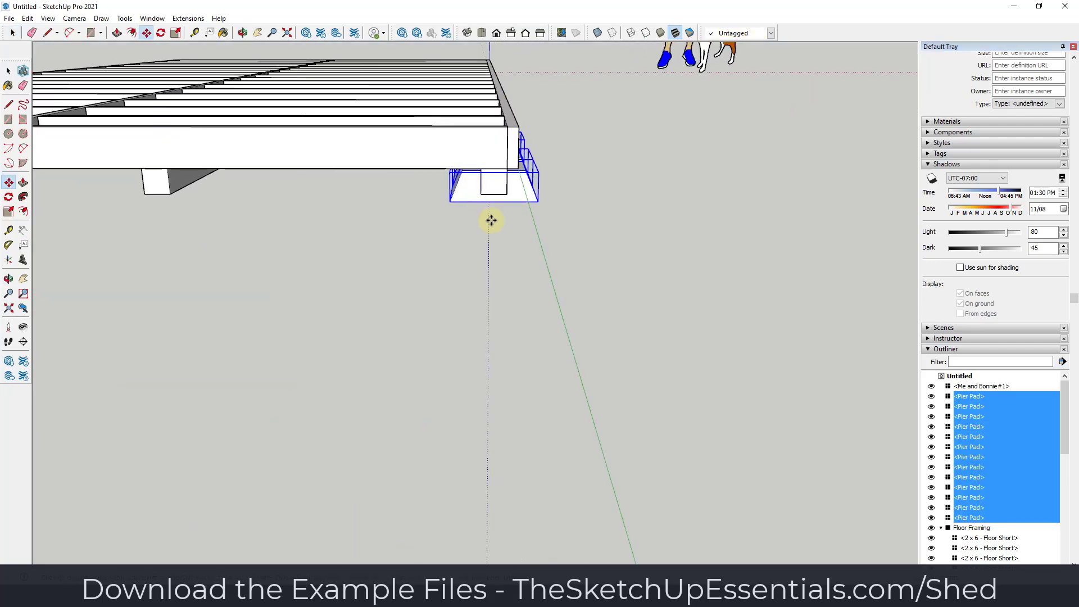
click(491, 186)
middle_drag(392, 197, 349, 186)
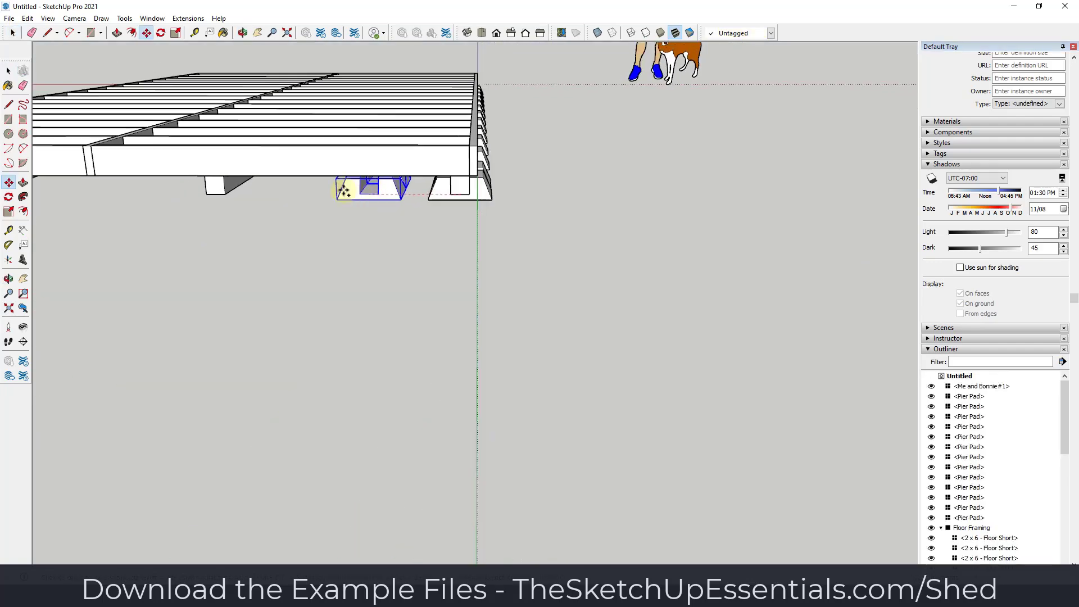
scroll(214, 188, up, 1)
click(215, 194)
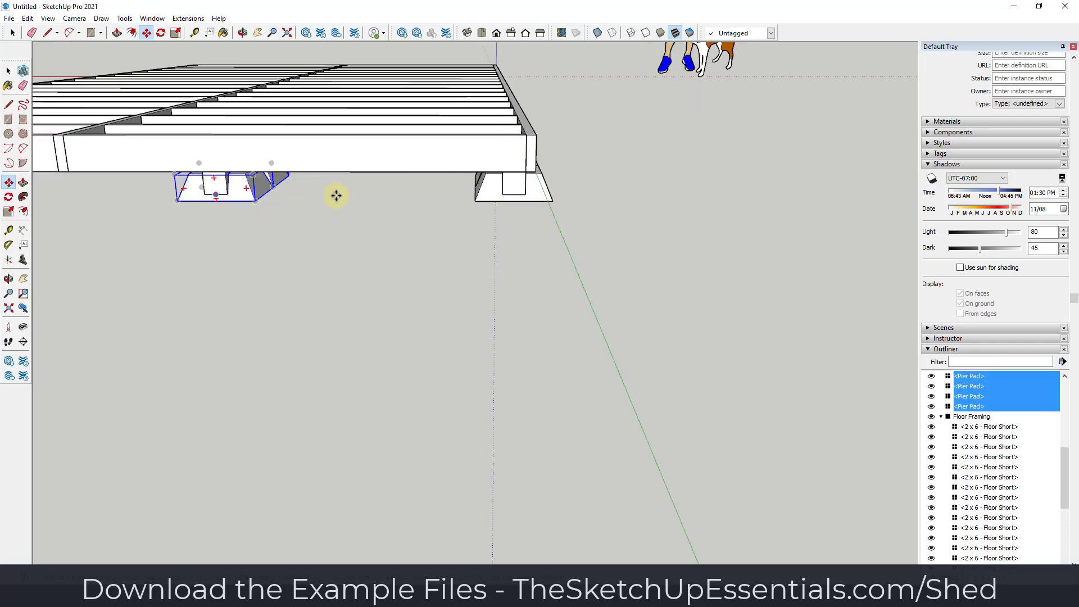
scroll(354, 143, down, 5)
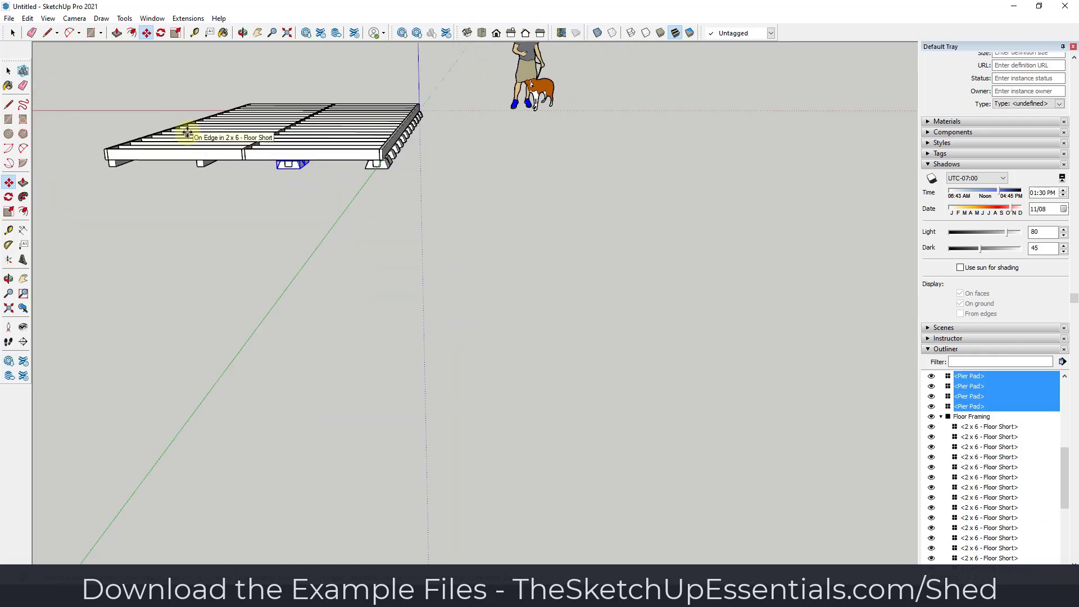
click(188, 133)
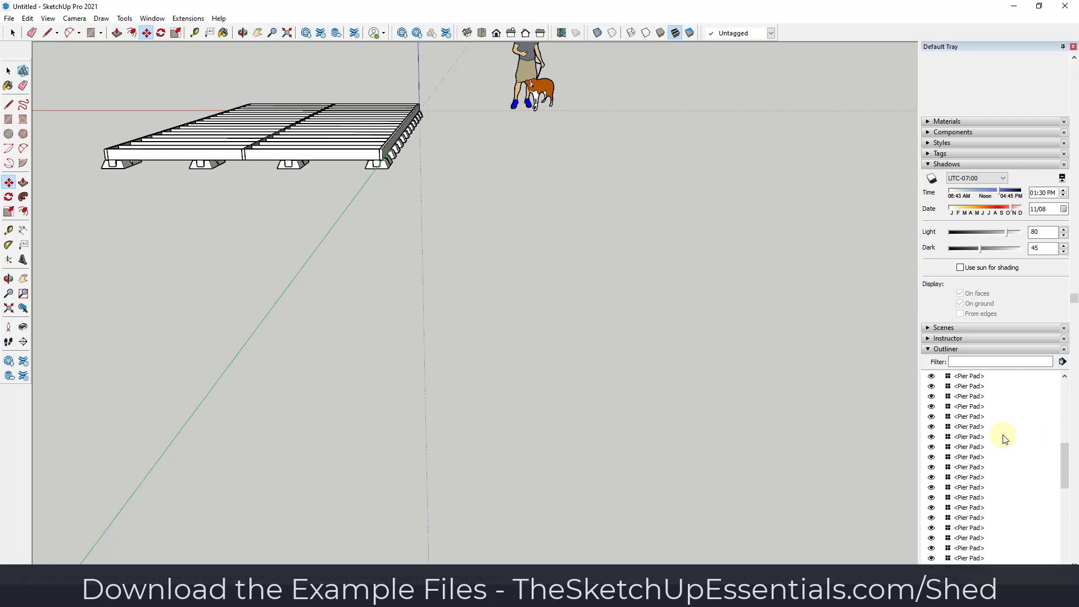
- Group all the pier pads, name the group Pier Pads, and collapse it in the Outliner
scroll(1005, 439, up, 10)
click(968, 464)
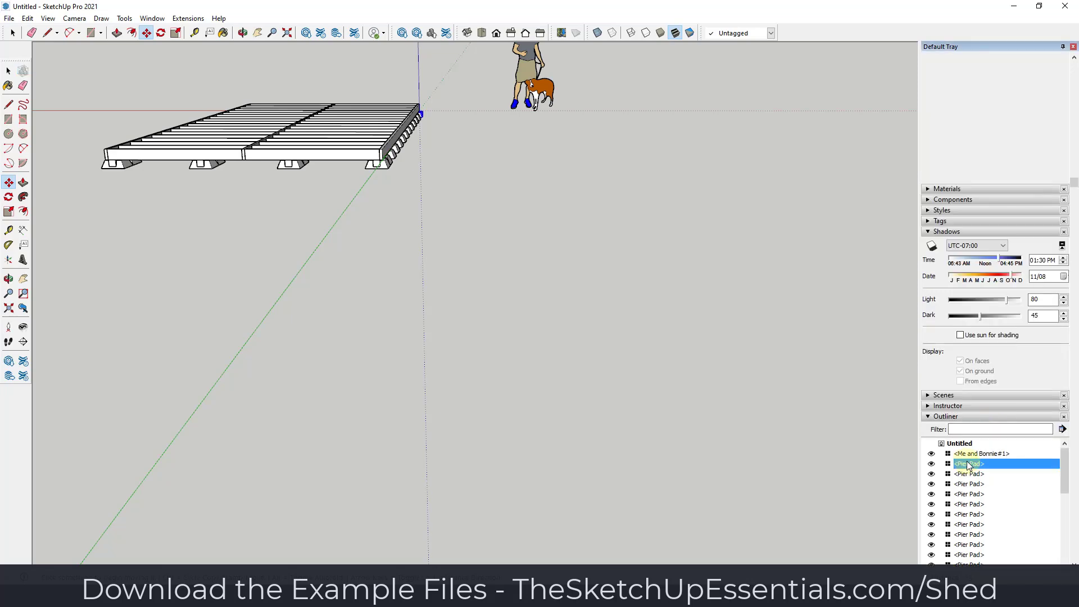
scroll(990, 474, down, 10)
shift+click(989, 493)
right_click(990, 494)
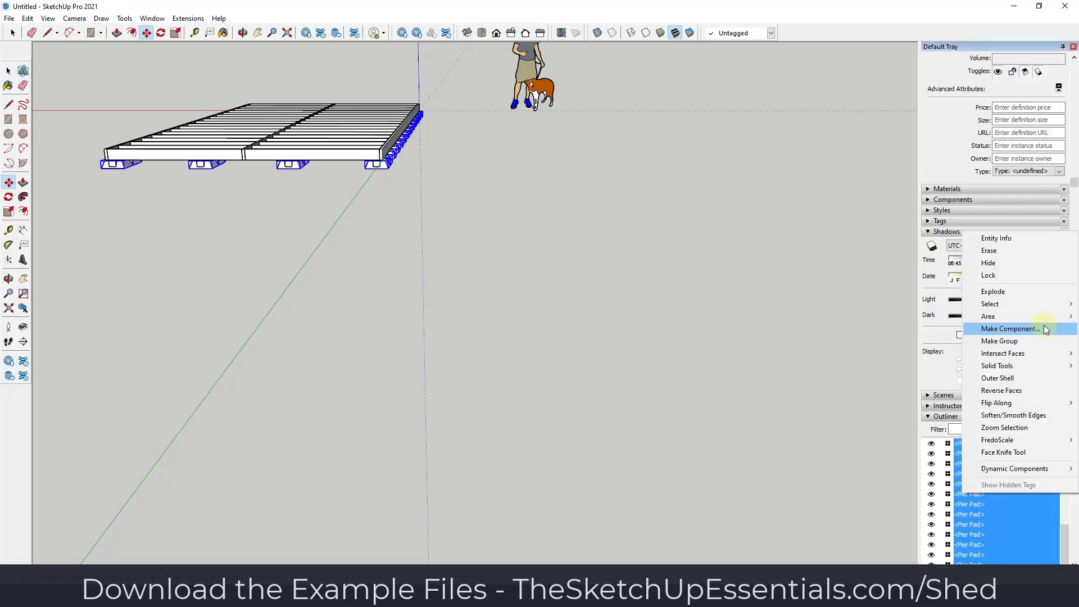
click(1044, 329)
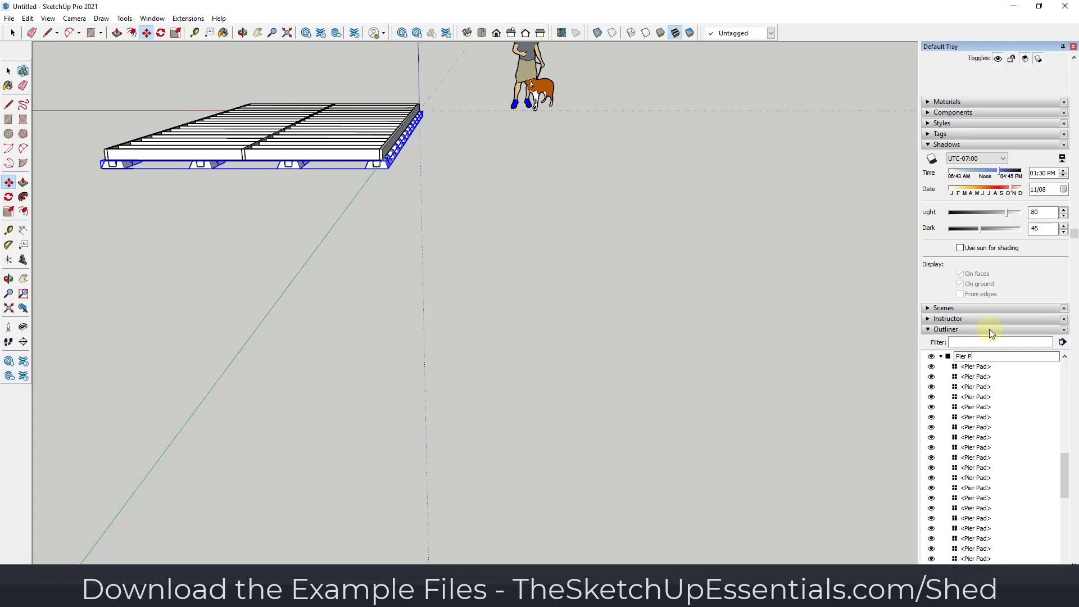
click(940, 356)
middle_drag(427, 241, 477, 210)
key(space)
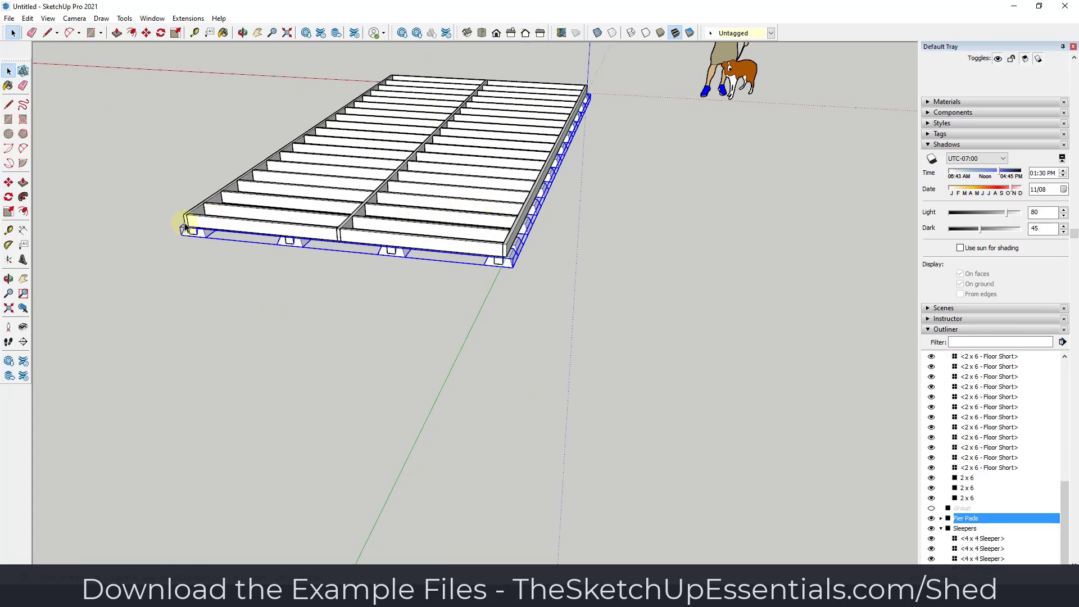
scroll(345, 174, up, 1)
scroll(137, 229, up, 2)
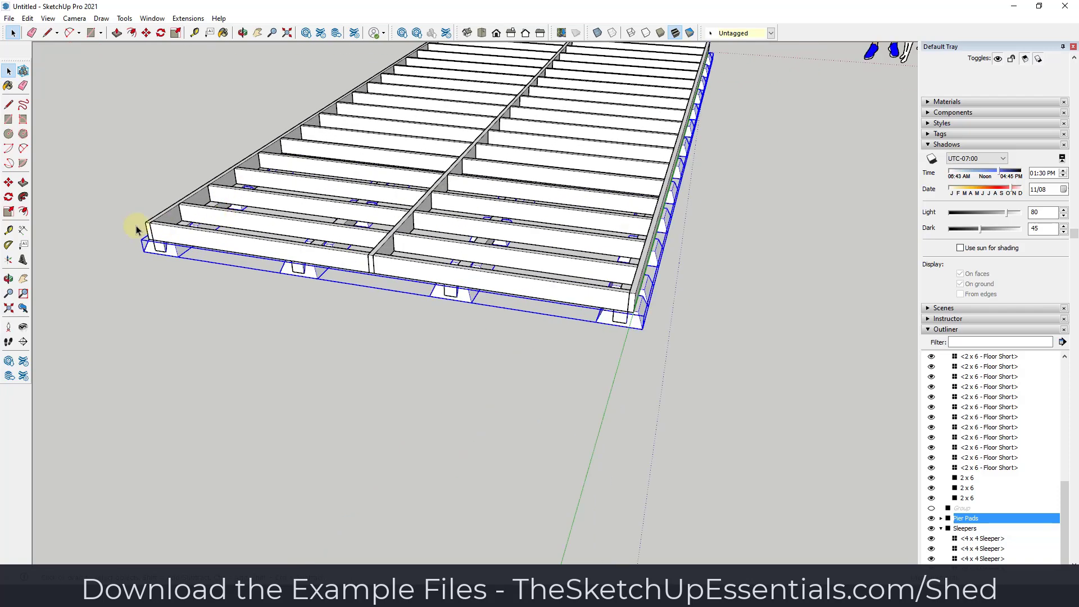
key(r)
scroll(145, 221, down, 3)
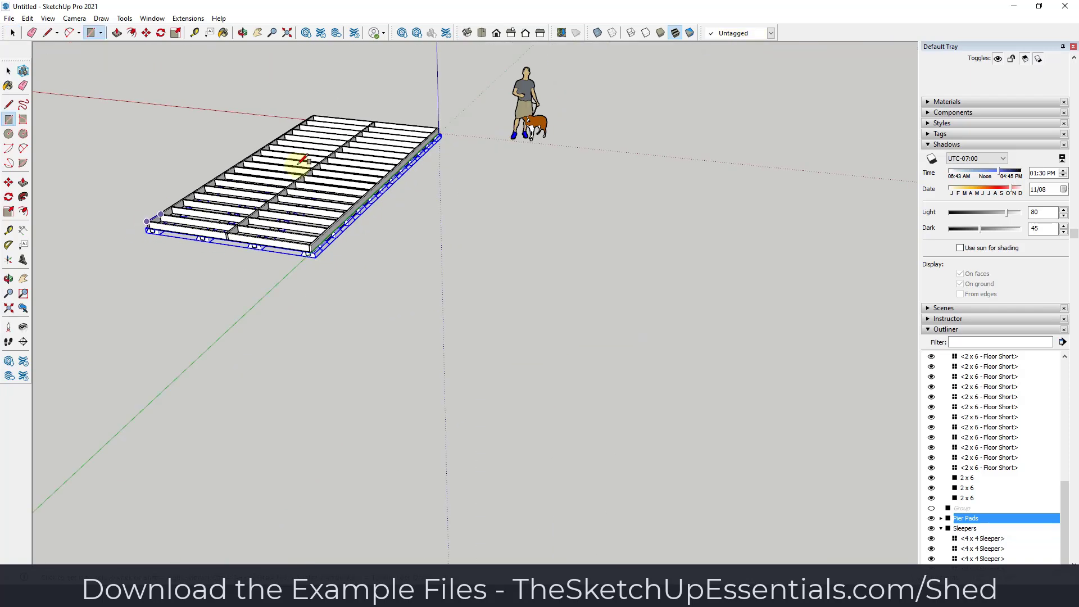
scroll(442, 130, up, 5)
click(443, 141)
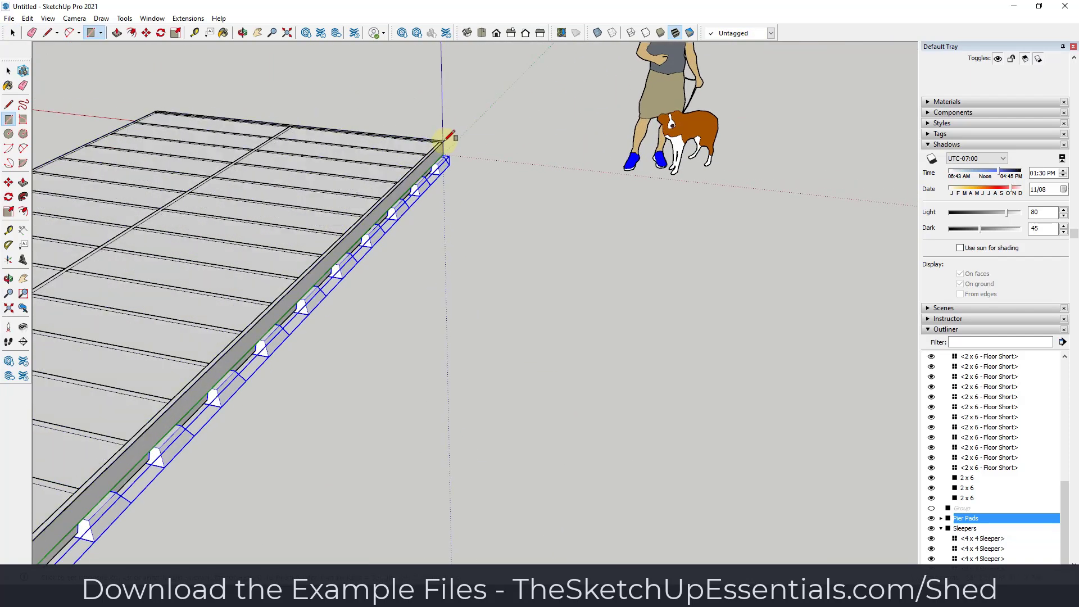
key(ctrl+z)
- Draw a rectangle over the top of the floor frame from the corner above the origin to the diagonally opposite corner
click(443, 141)
scroll(369, 176, down, 5)
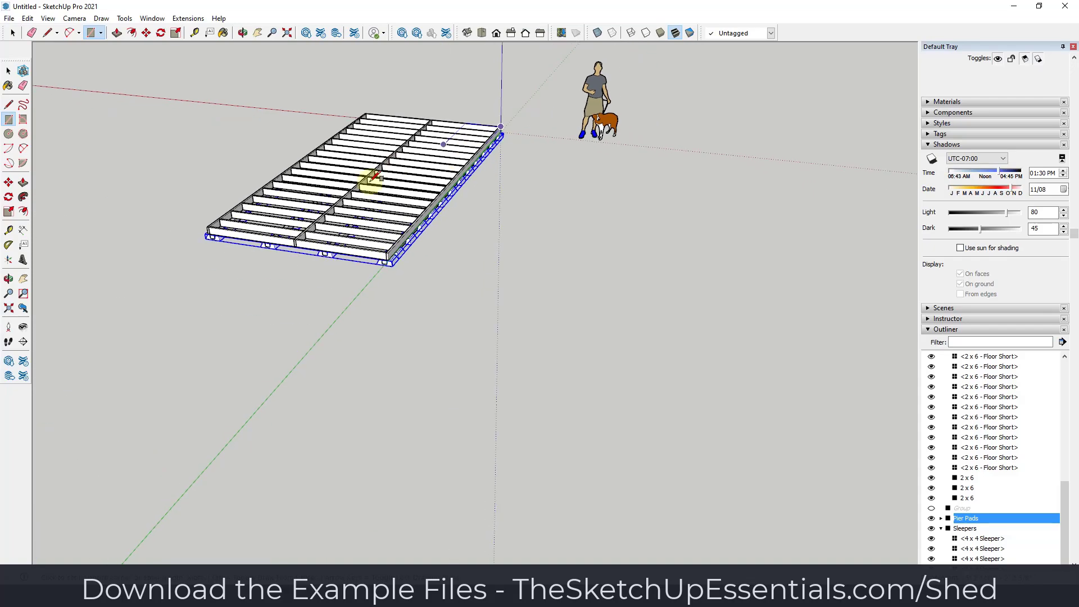
scroll(155, 248, up, 5)
scroll(161, 257, up, 3)
click(169, 256)
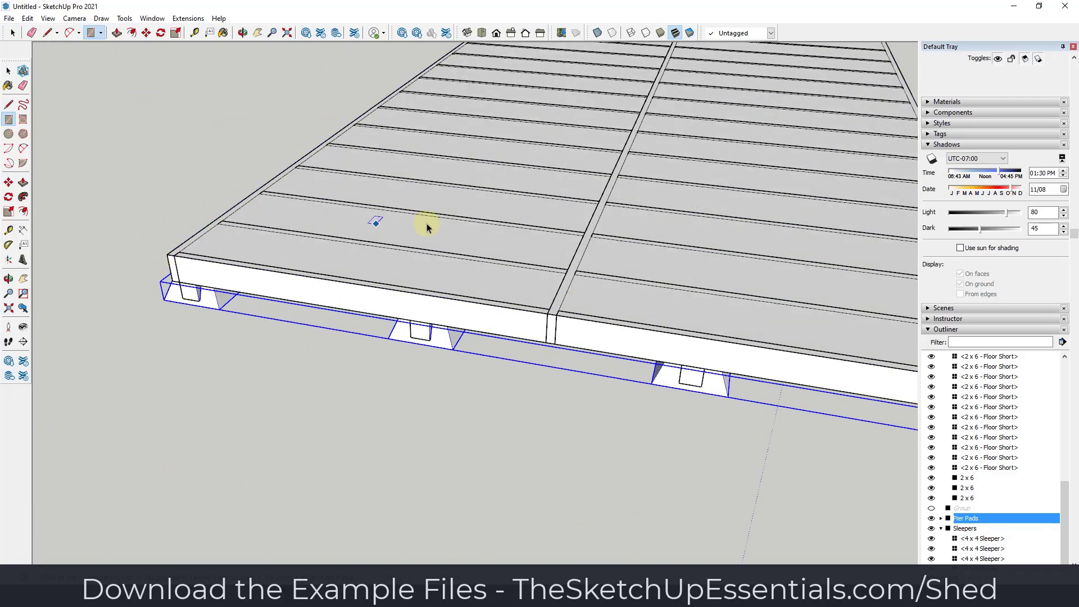
- Extrude the rectangle on top of the floor frame upward into a thin floor sheet
key(space)
click(400, 242)
key(p)
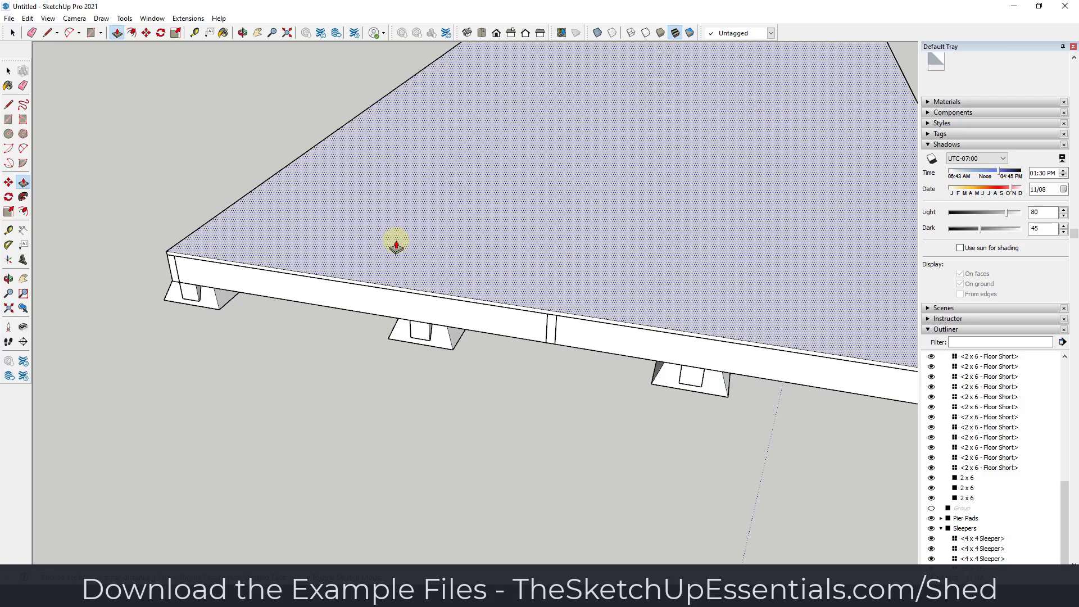
click(396, 246)
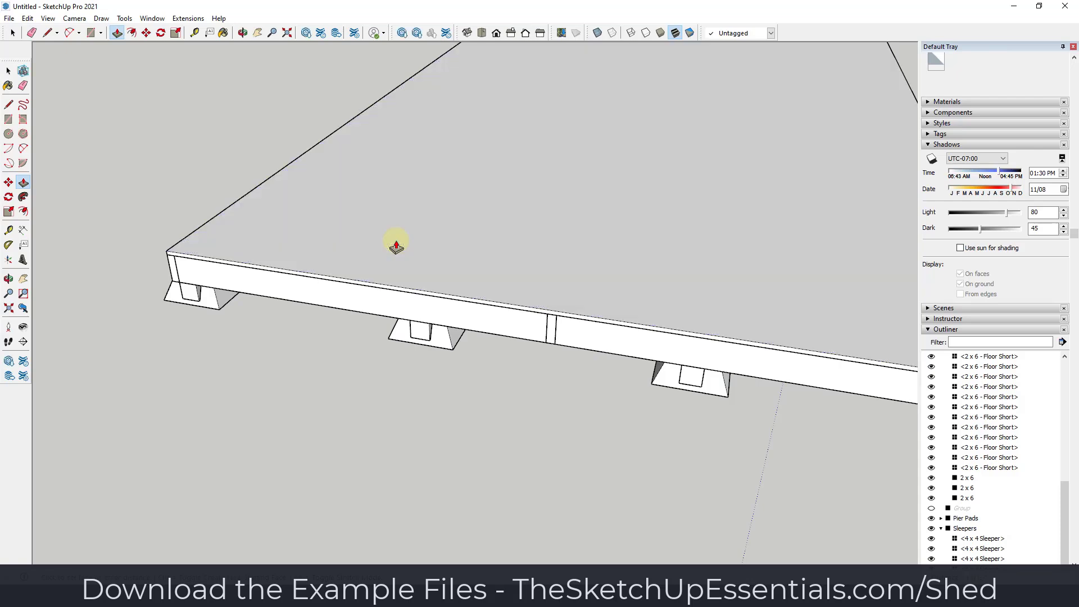
- Group the thin floor sheet on top of the floor frame and name the group Plywood Floor
scroll(297, 174, down, 5)
key(space)
click(448, 162)
double_click(447, 162)
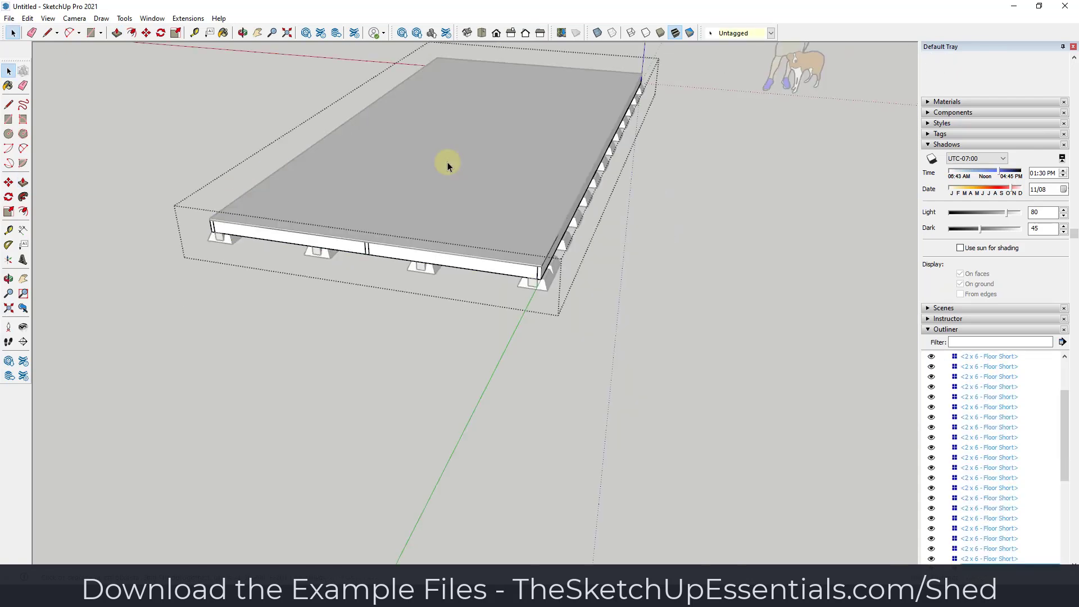
key(Escape)
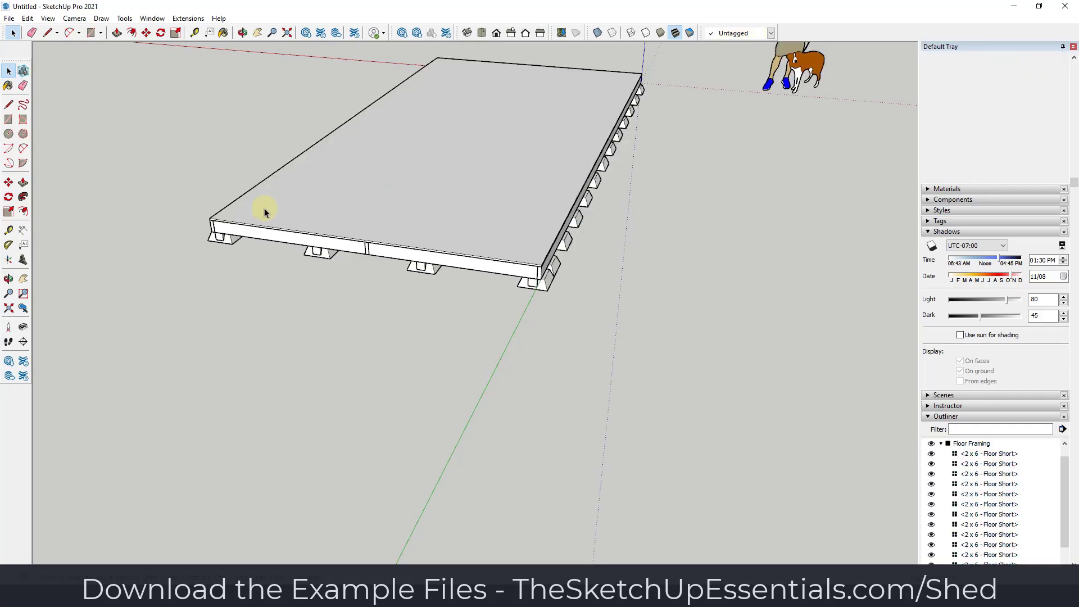
double_click(213, 221)
right_click(213, 221)
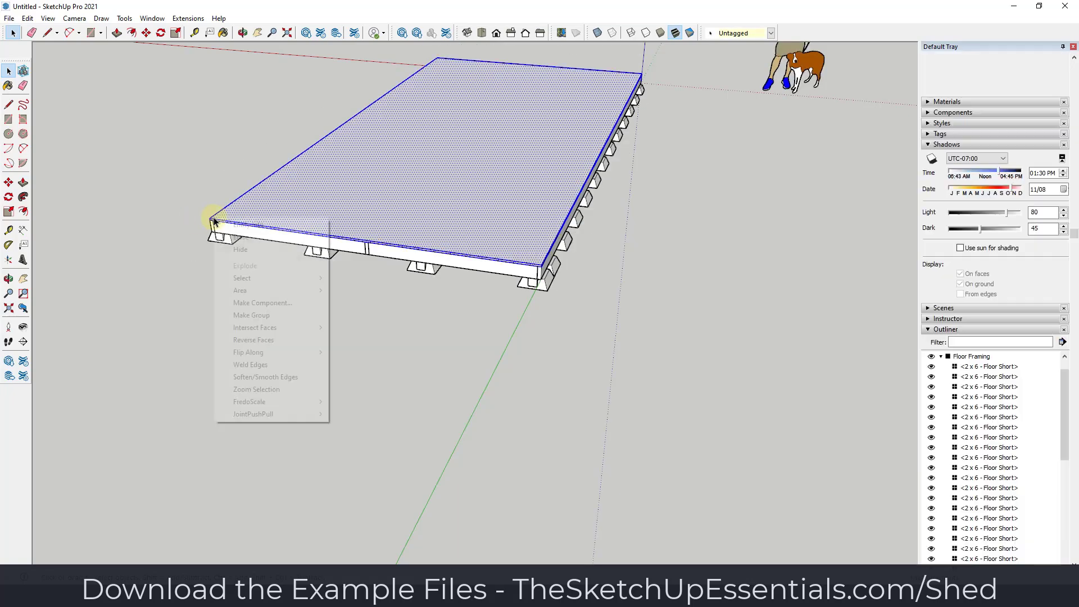
click(273, 317)
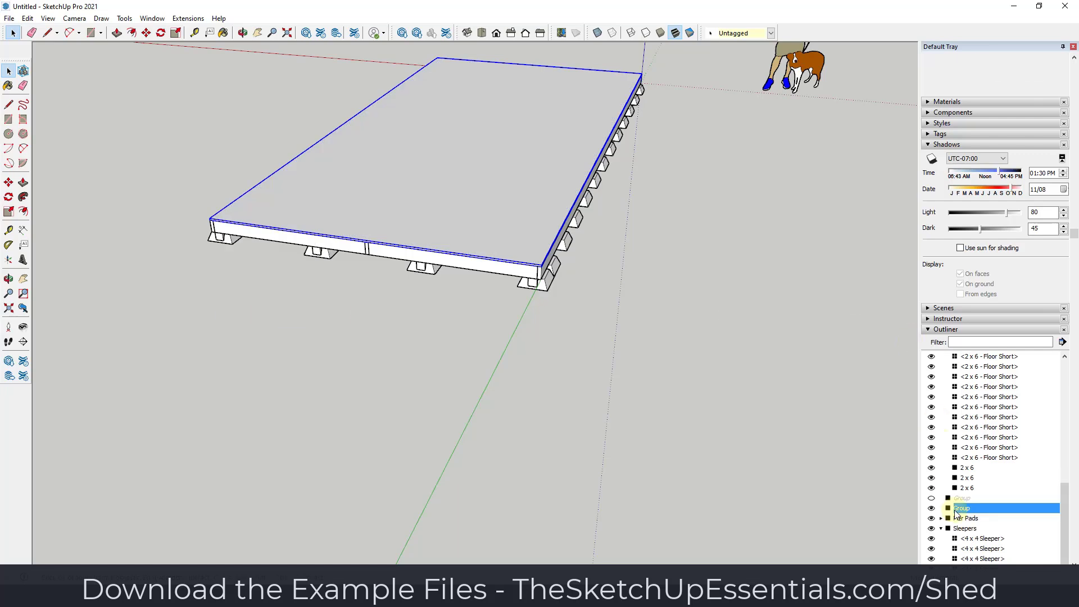
right_click(967, 507)
click(981, 499)
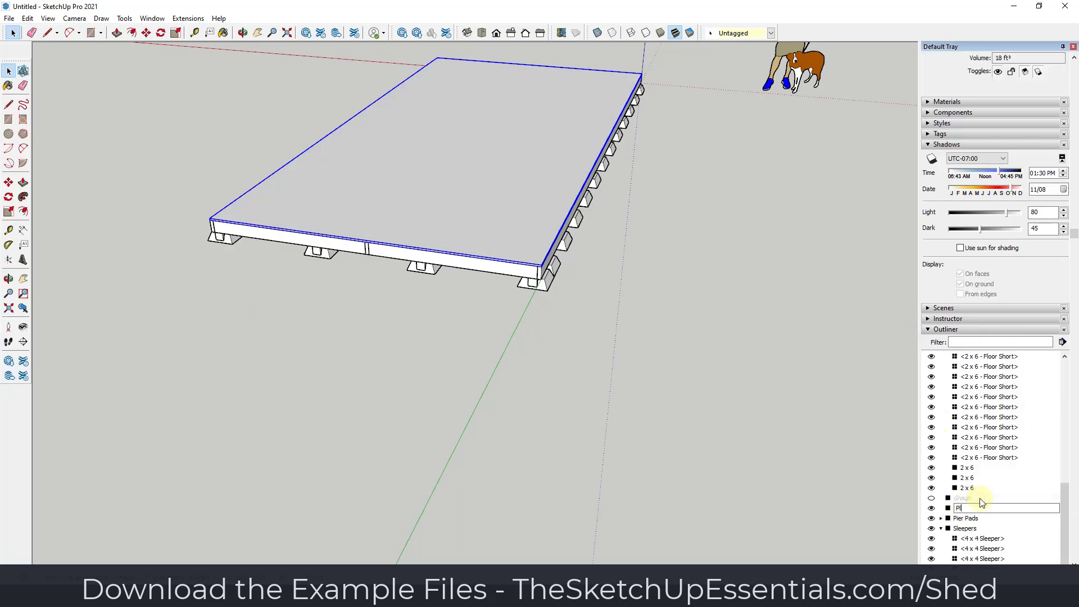
key(Return)
middle_drag(607, 224, 462, 123)
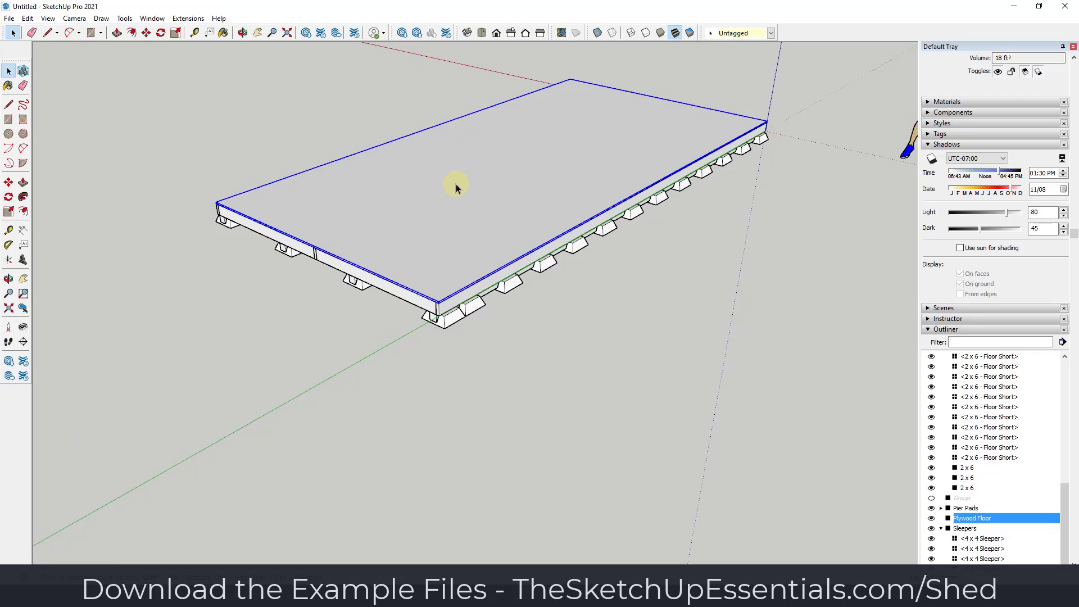
scroll(460, 232, up, 1)
scroll(460, 231, up, 1)
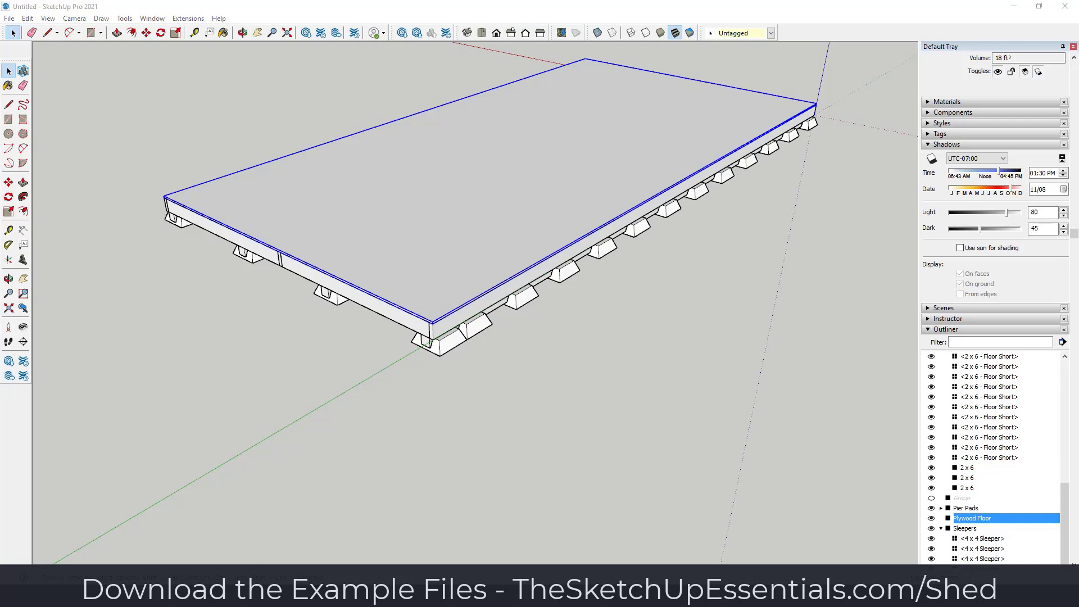
middle_drag(152, 320, 645, 173)
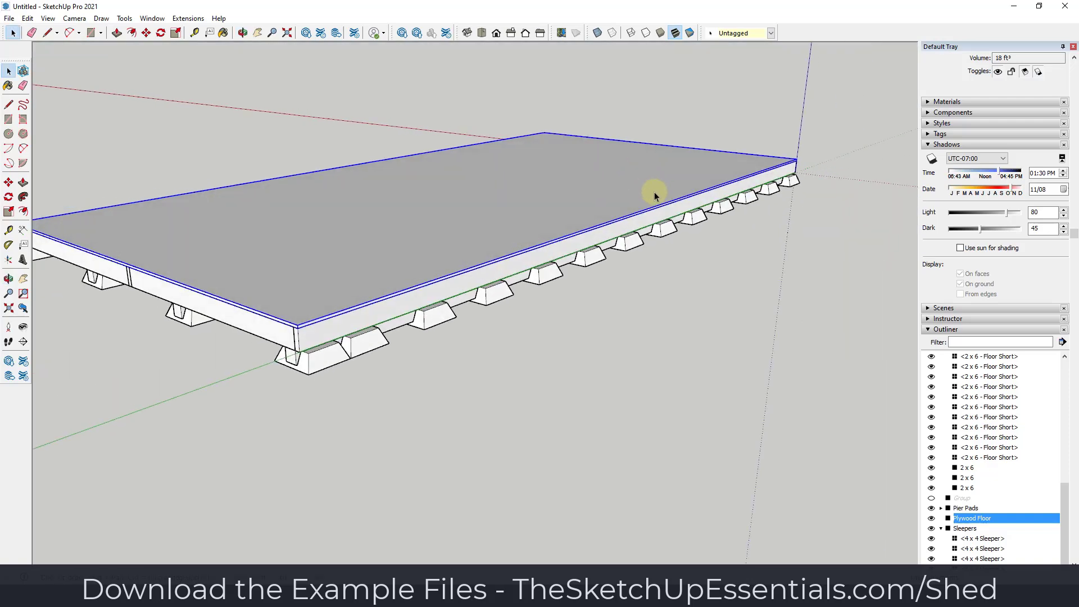
middle_drag(583, 211, 497, 235)
scroll(497, 235, up, 1)
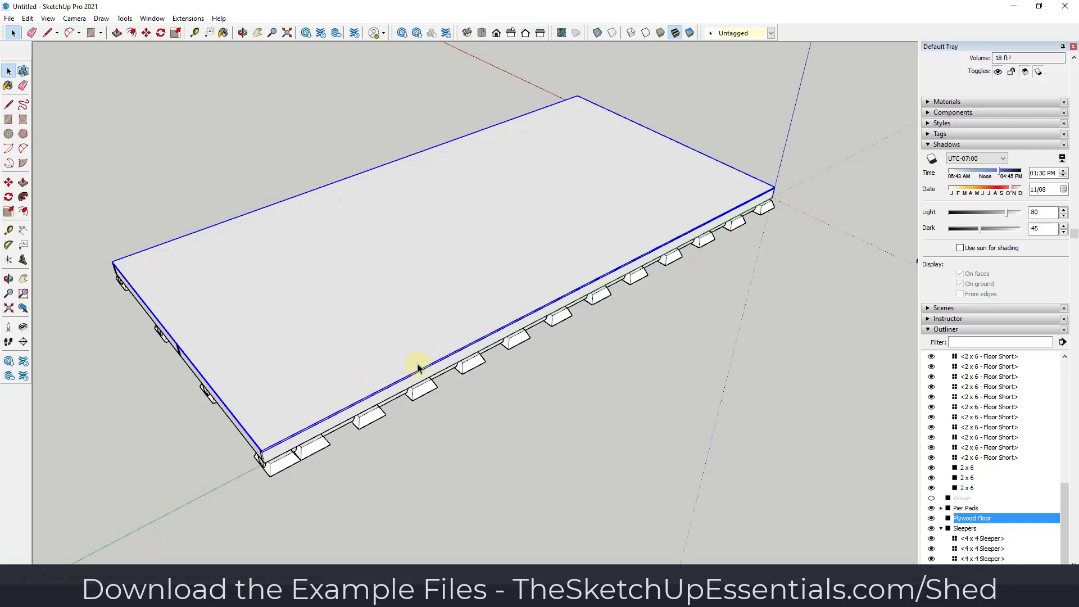
middle_drag(433, 361, 422, 322)
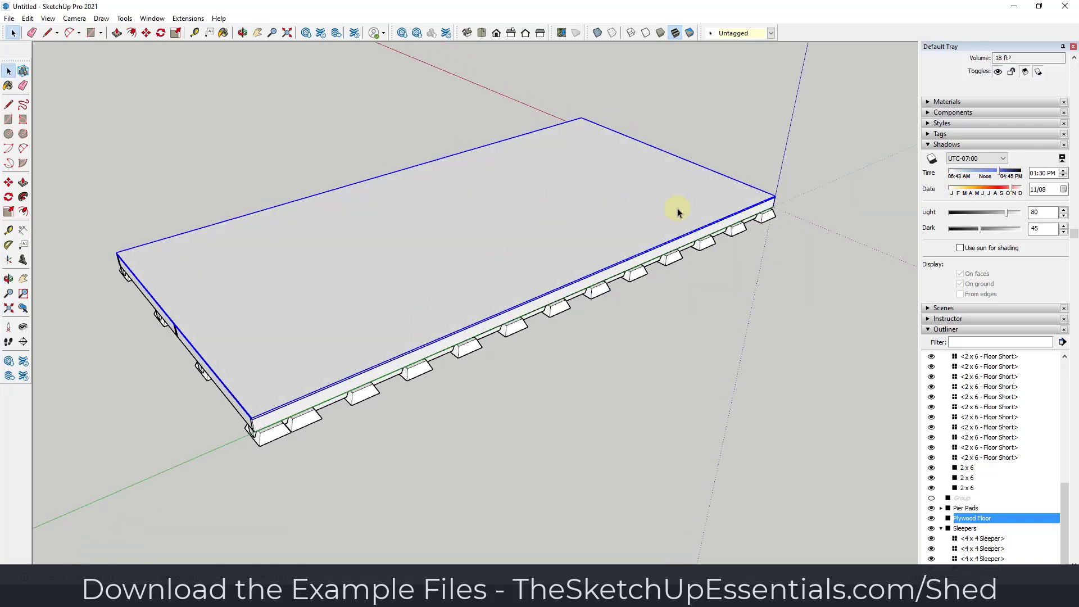
scroll(777, 187, up, 2)
key(l)
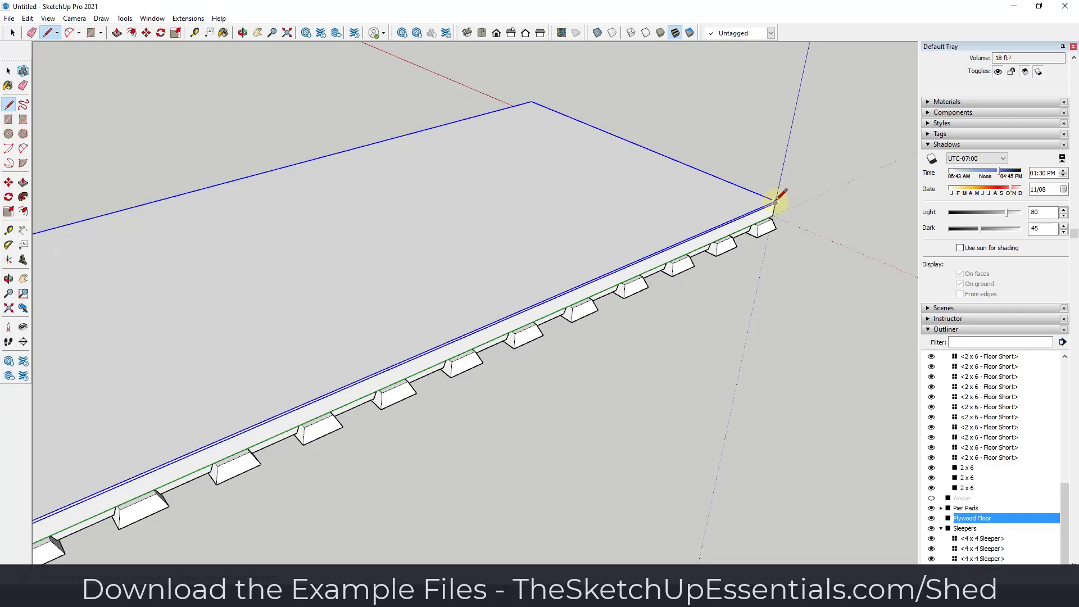
scroll(775, 201, up, 3)
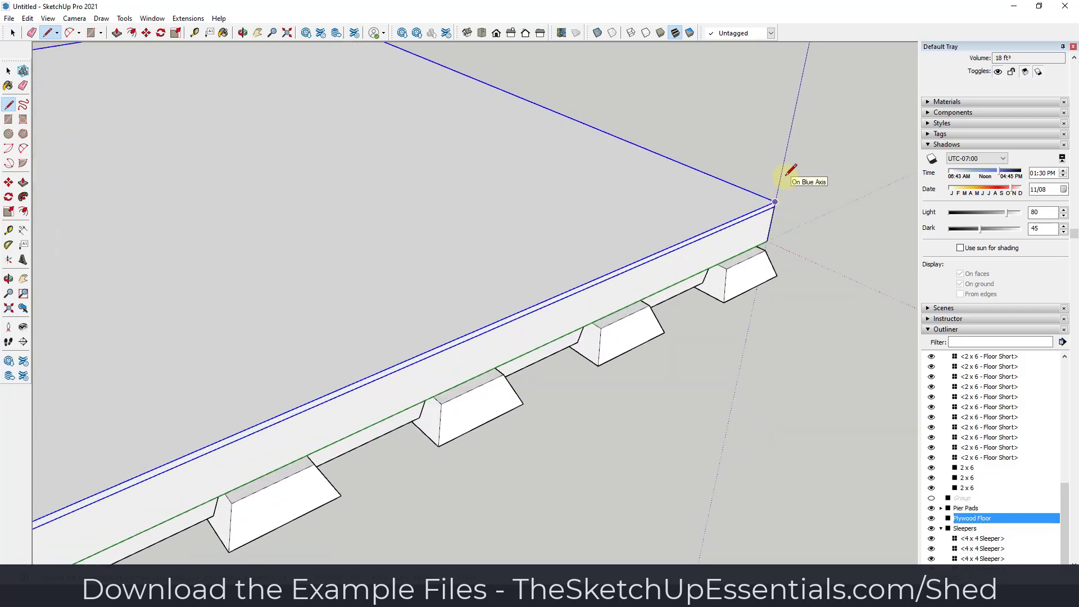
click(784, 168)
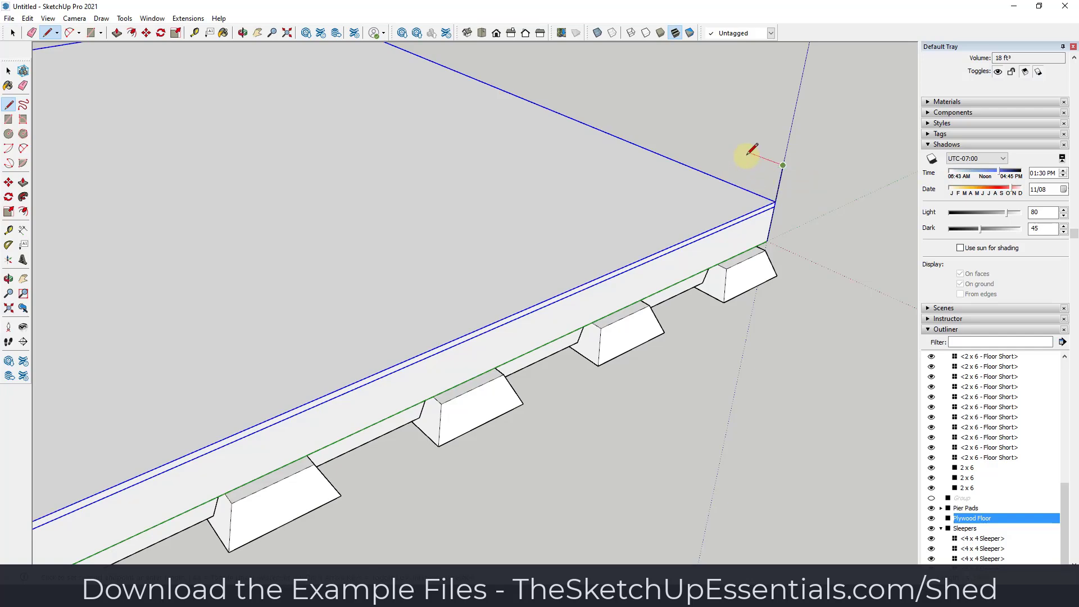
key(space)
scroll(798, 149, down, 6)
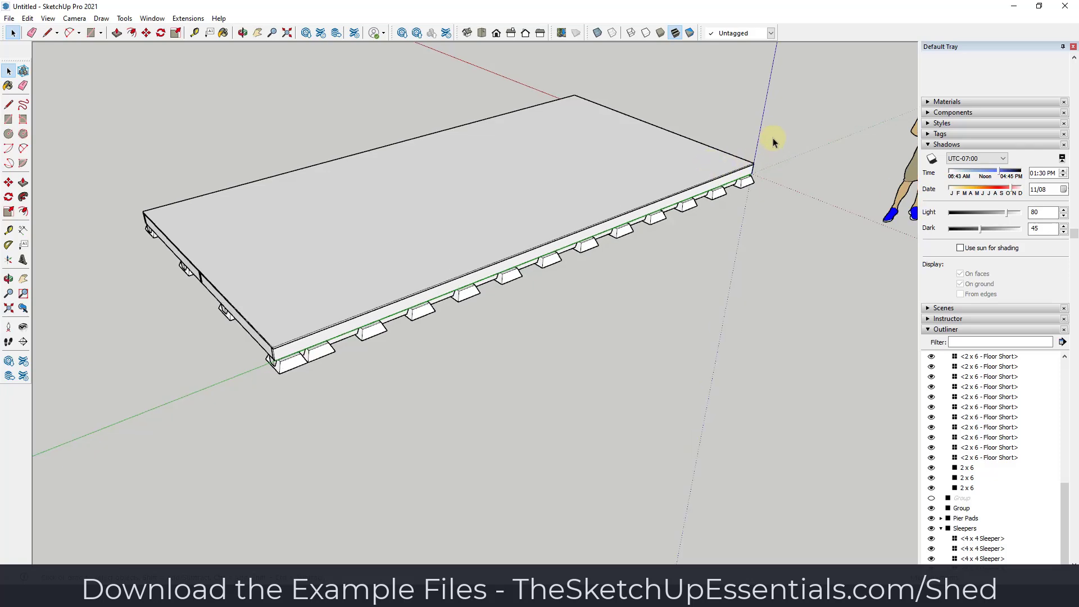
- Draw the base plate's rectangular end profile standing on top of the floor sheet at the corner above the origin
scroll(774, 139, up, 6)
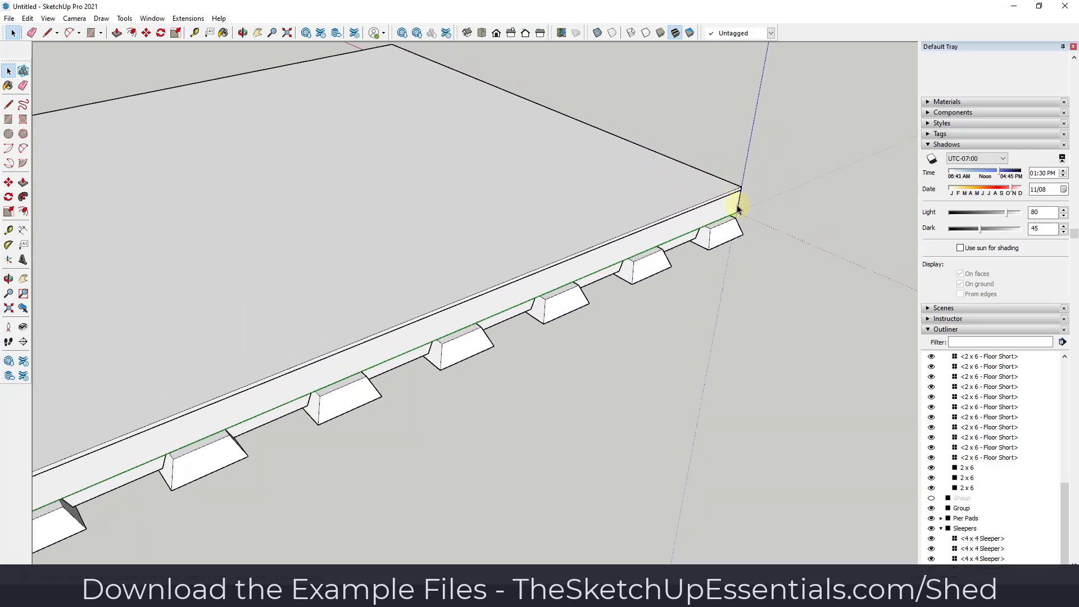
key(l)
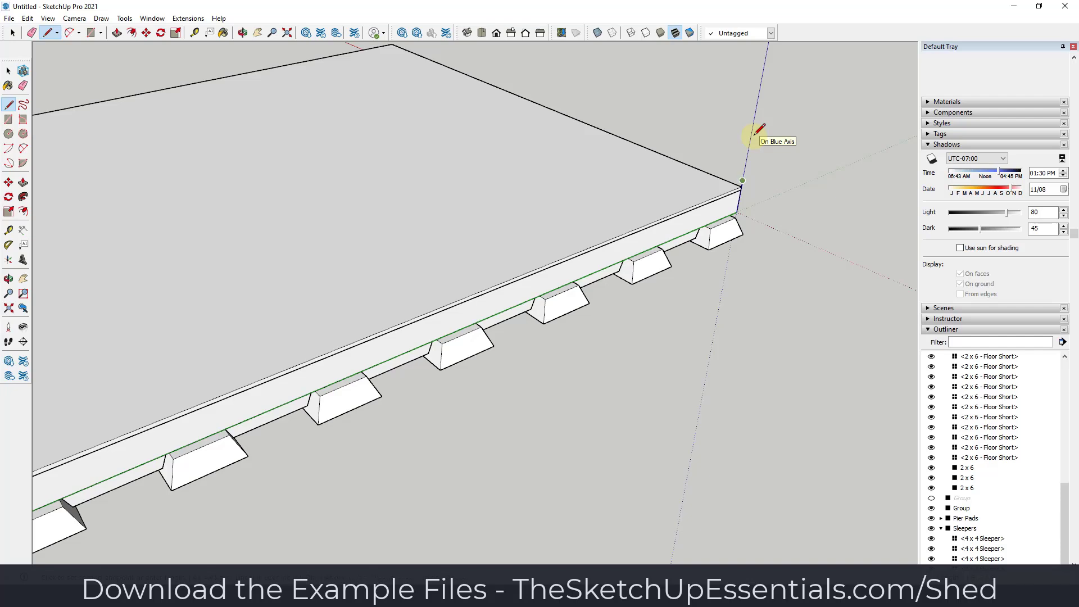
scroll(728, 161, up, 2)
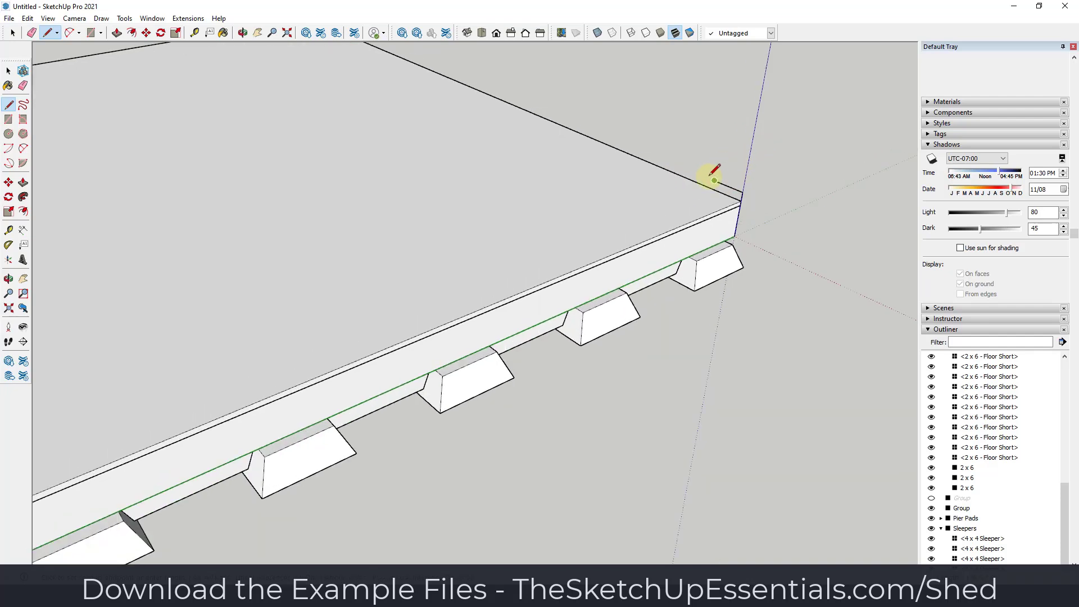
key(p)
scroll(753, 169, down, 6)
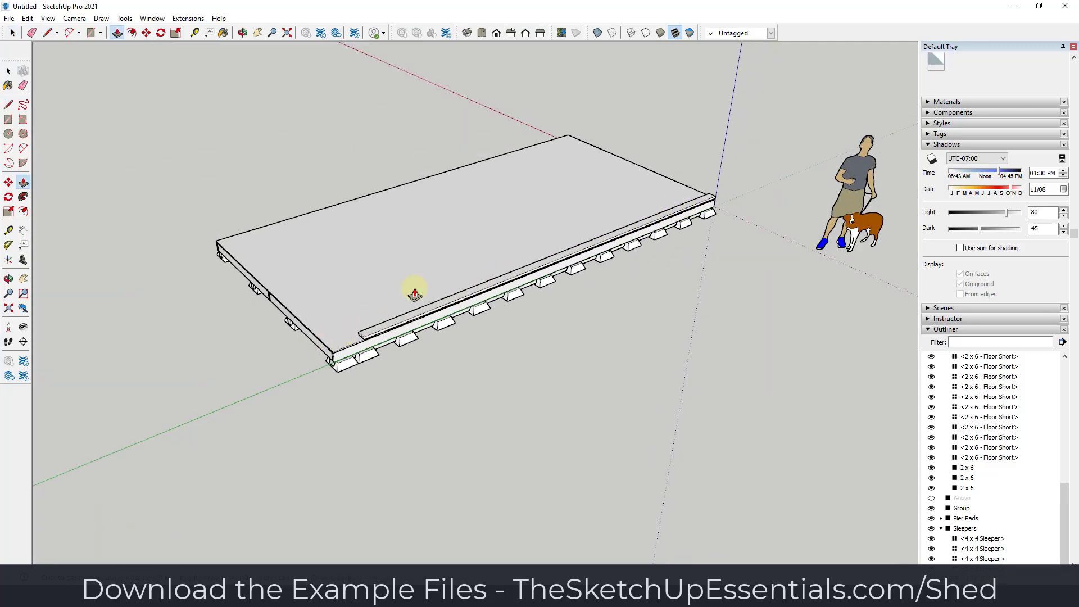
- Place a guide line across the floor, parallel to and offset inward from the short edge farthest from the origin
click(8, 230)
click(314, 333)
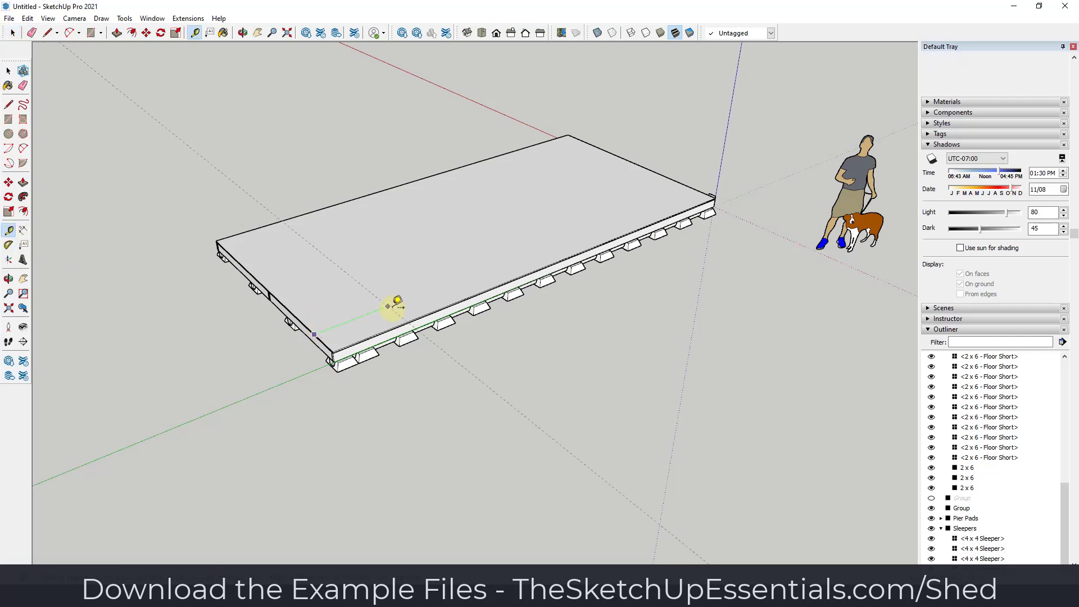
click(398, 303)
key(space)
- Extrude the end profile along the long floor edge up to the guide line
key(p)
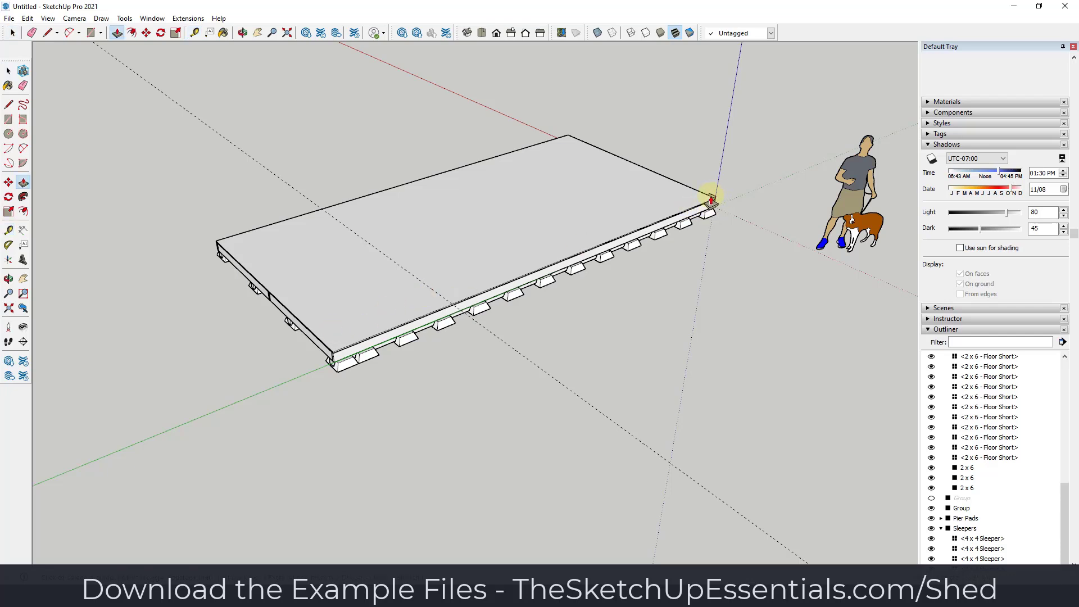
drag(711, 200, 455, 311)
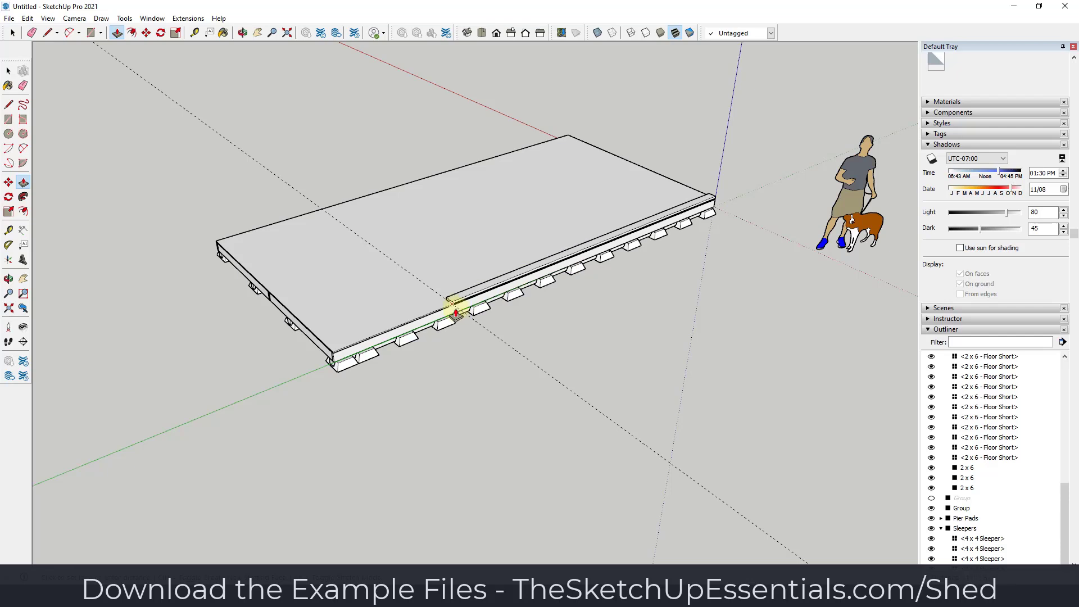
key(space)
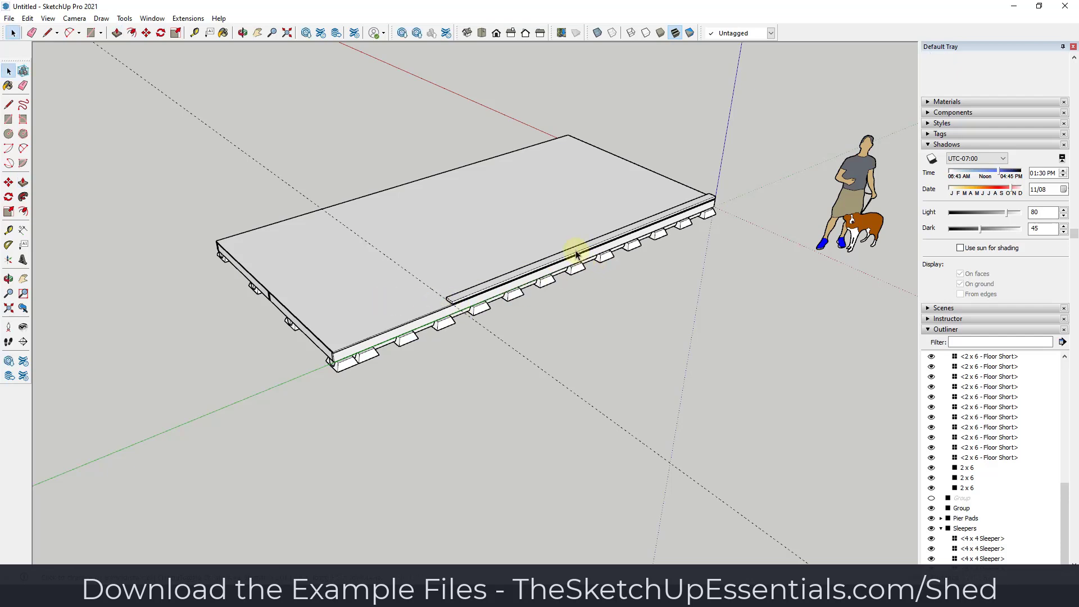
- Make the extruded plate a component with the definition name 2 x 6 Base Plate
click(575, 252)
right_click(575, 250)
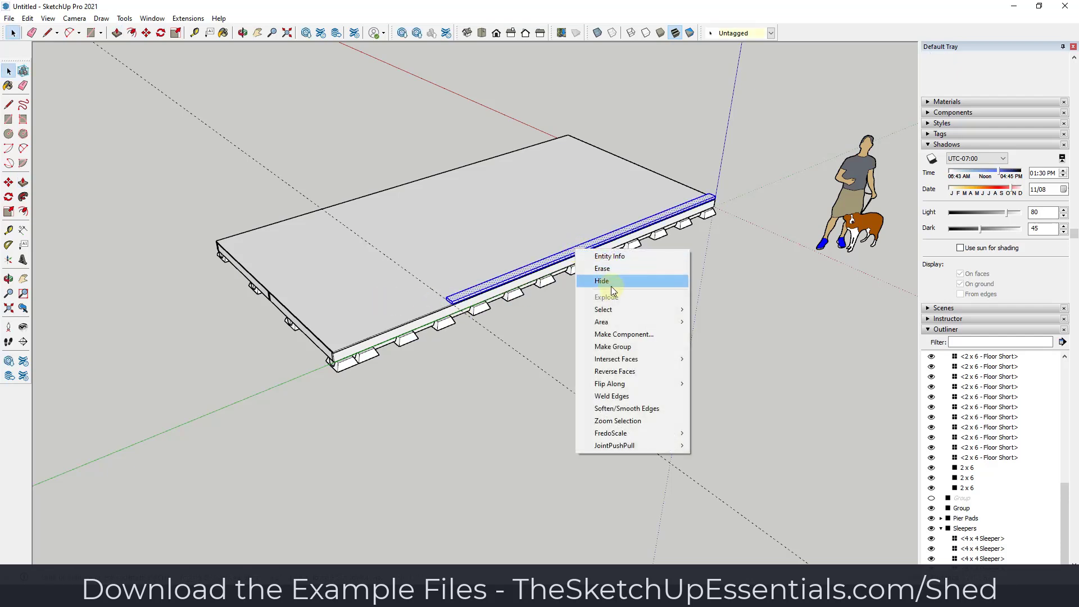
click(626, 334)
text(2 )
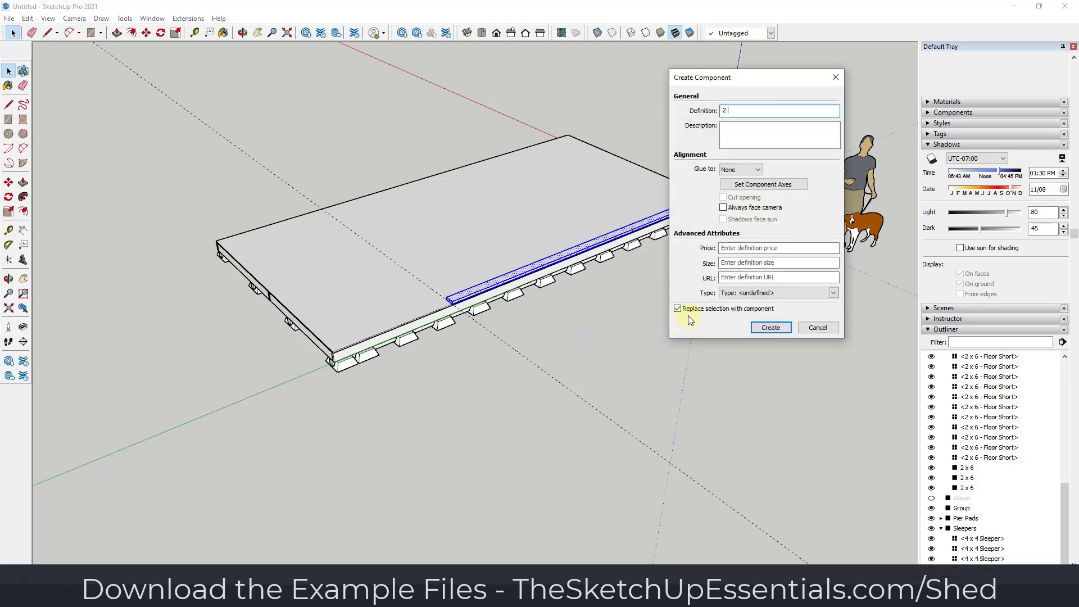
text(x 6 Base Plate)
key(Return)
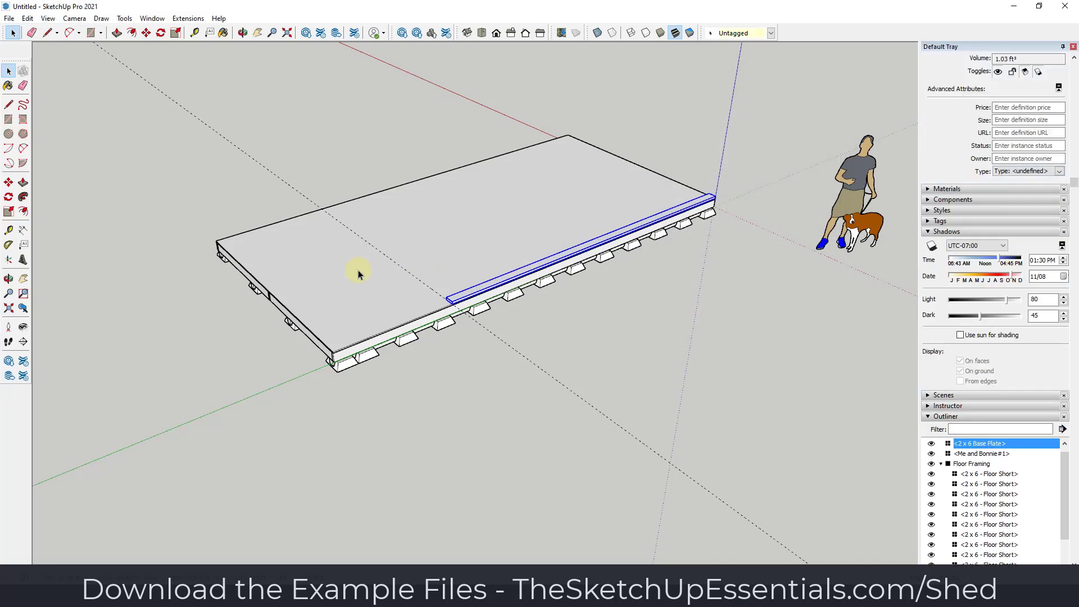
- Copy the base plate along the red axis to the opposite long edge of the floor
middle_drag(468, 287, 650, 299)
key(m)
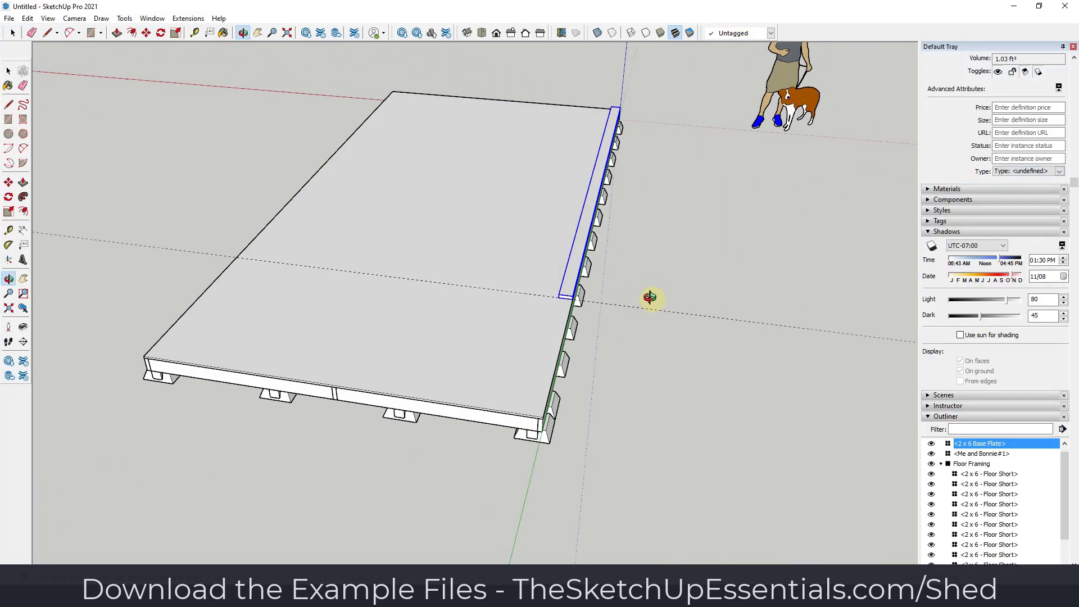
scroll(565, 289, up, 5)
click(578, 284)
scroll(577, 284, down, 5)
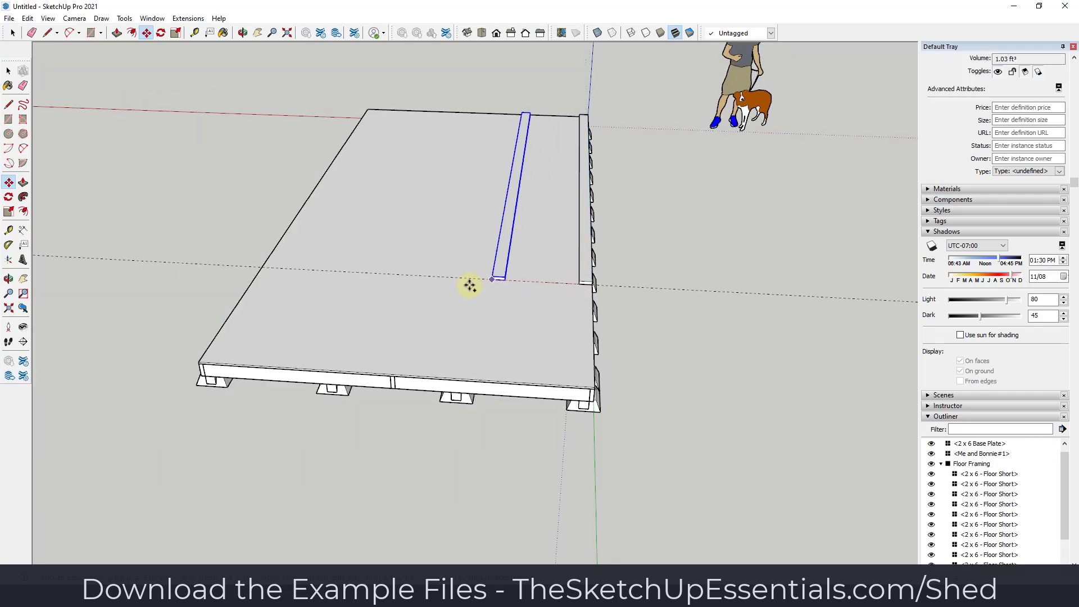
click(262, 266)
key(space)
- Create a 2 x 6 Base Plate Short component between the long plates at the guide line and copy it to their other end
scroll(568, 174, up, 10)
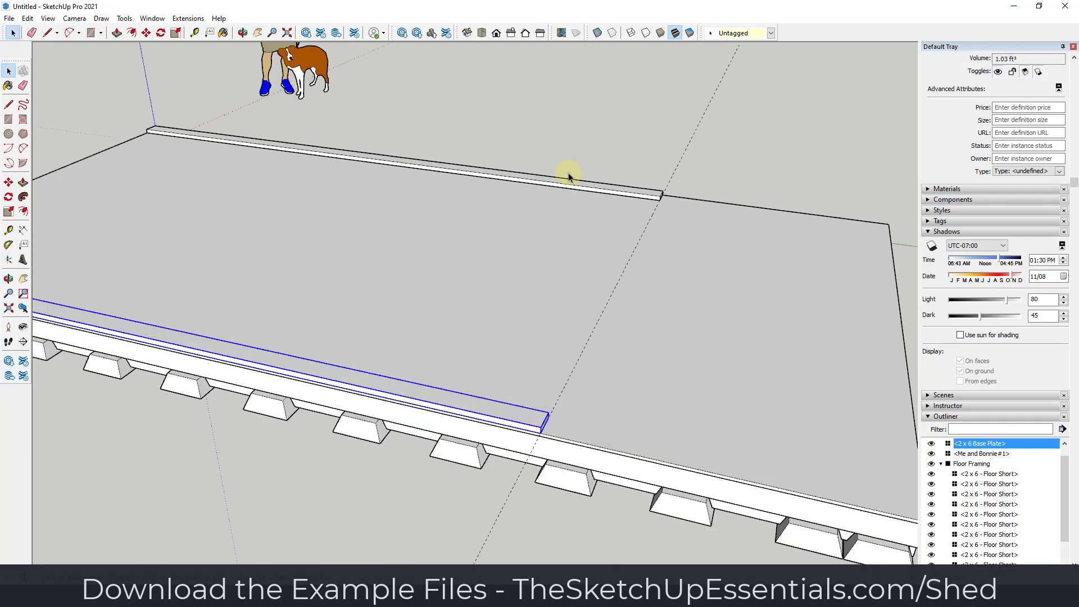
scroll(591, 212, down, 10)
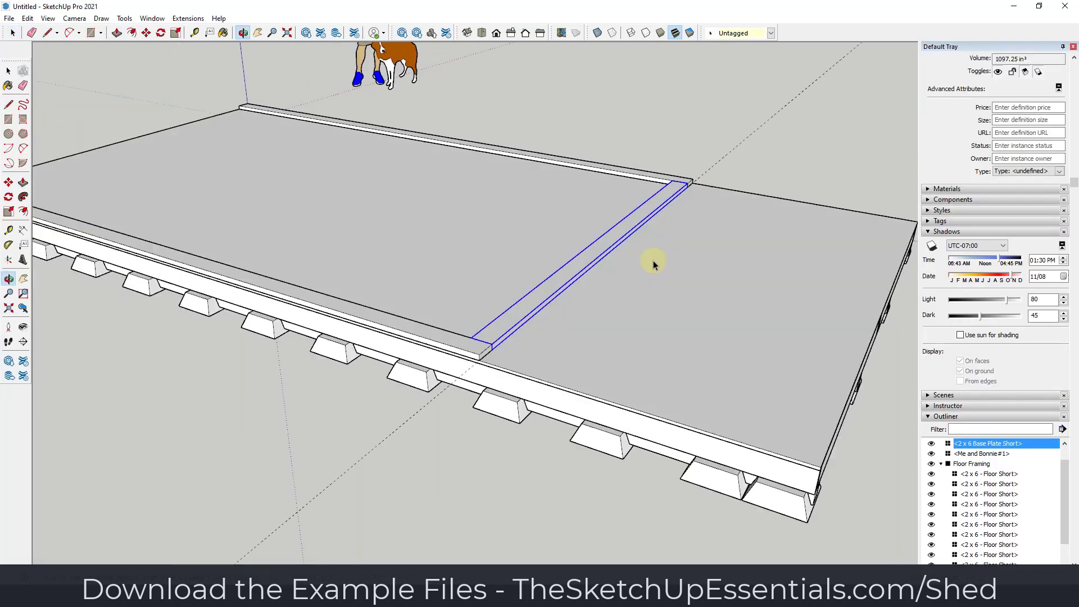
scroll(653, 261, down, 5)
drag(558, 306, 467, 272)
key(space)
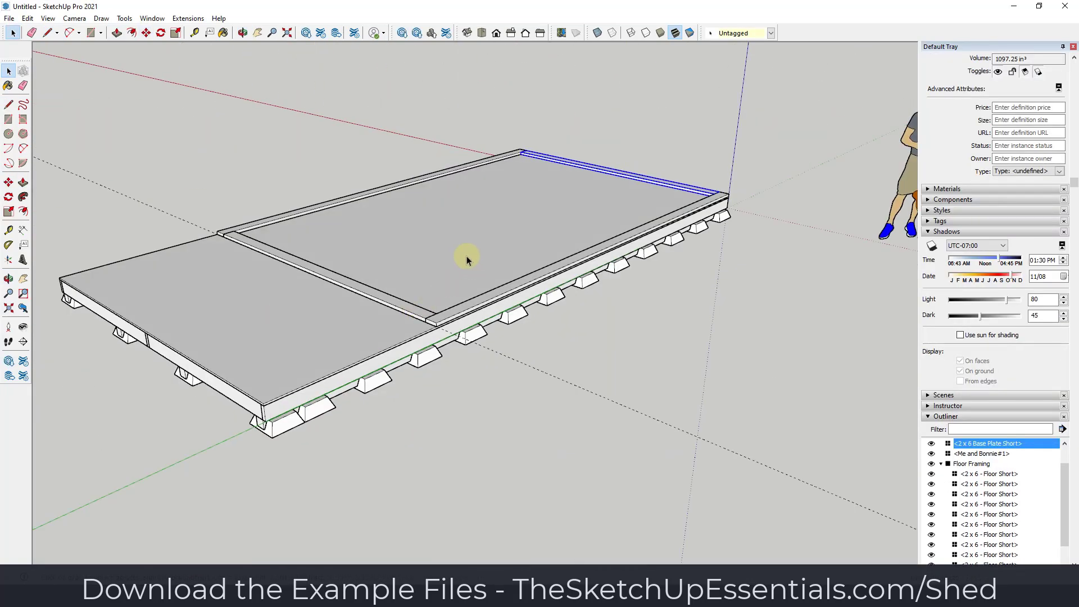
- Draw a line across the long base plate near its corner by the guide line to outline a stud footprint
scroll(419, 353, up, 5)
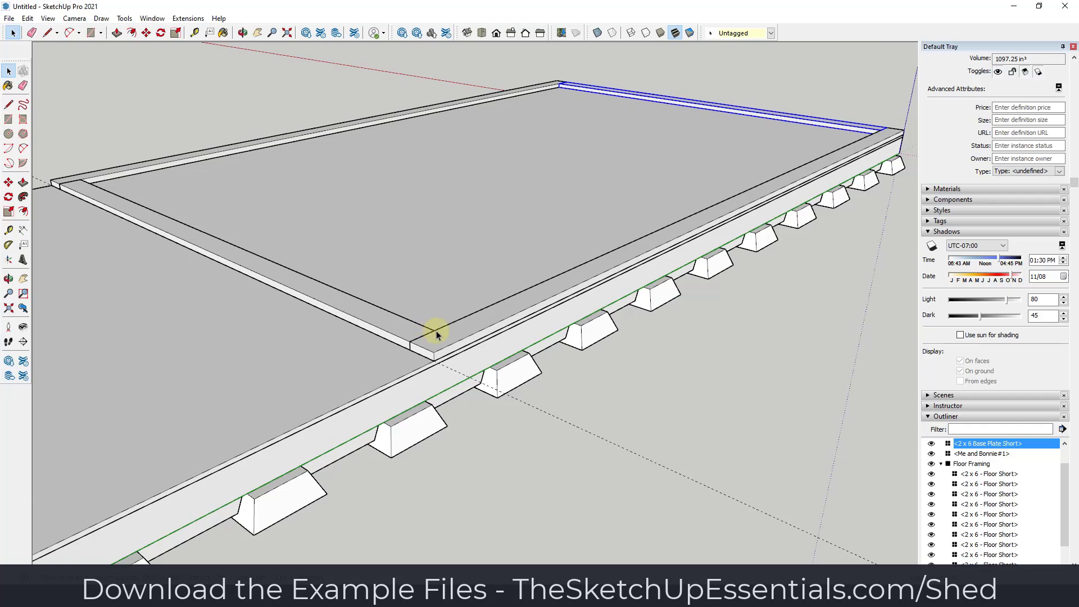
middle_drag(434, 335, 377, 334)
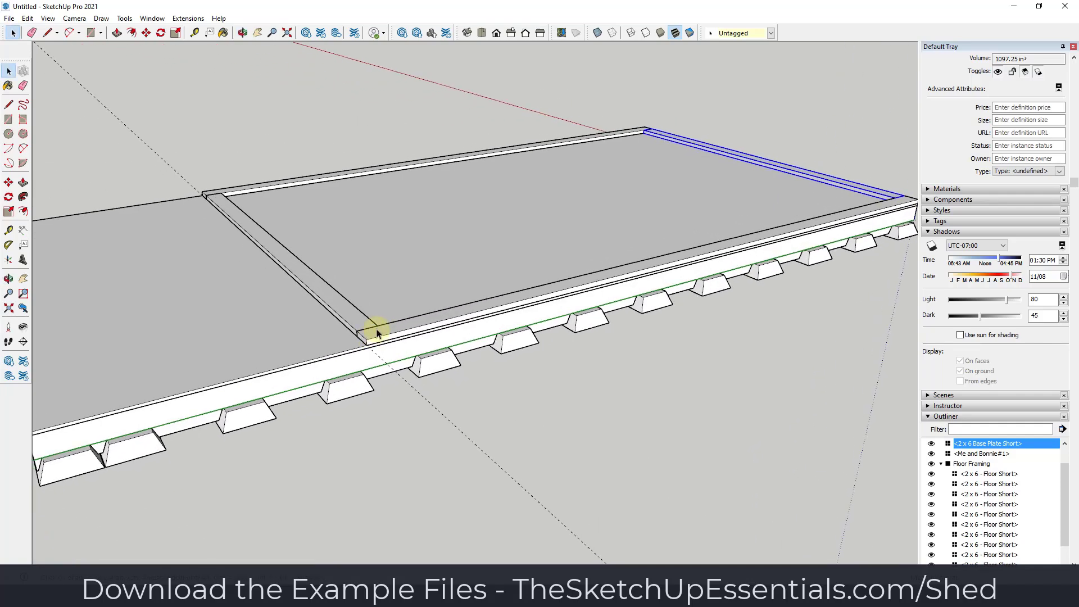
scroll(377, 333, up, 6)
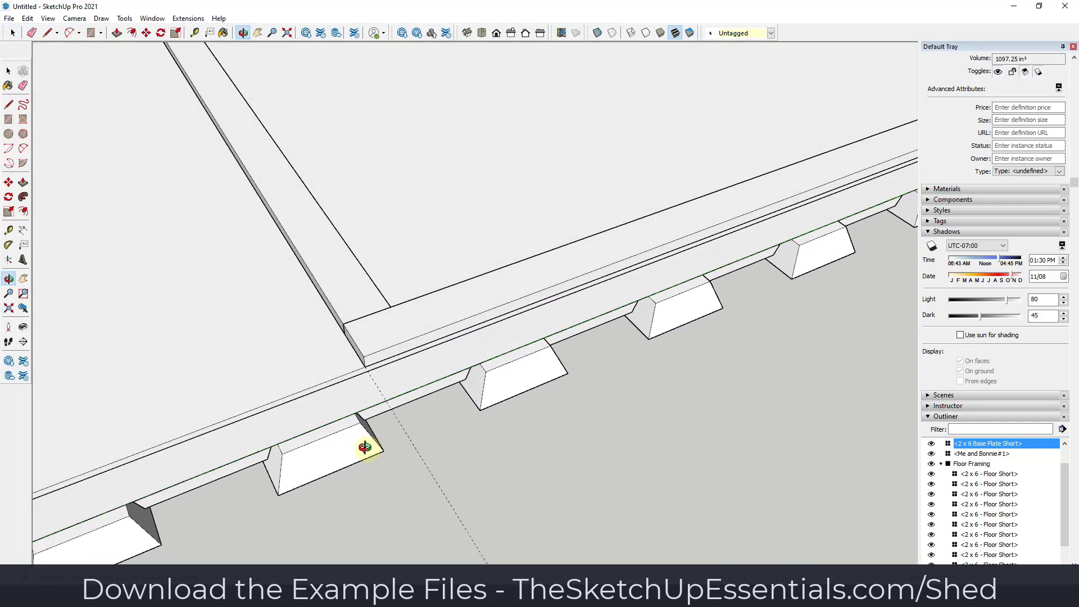
key(l)
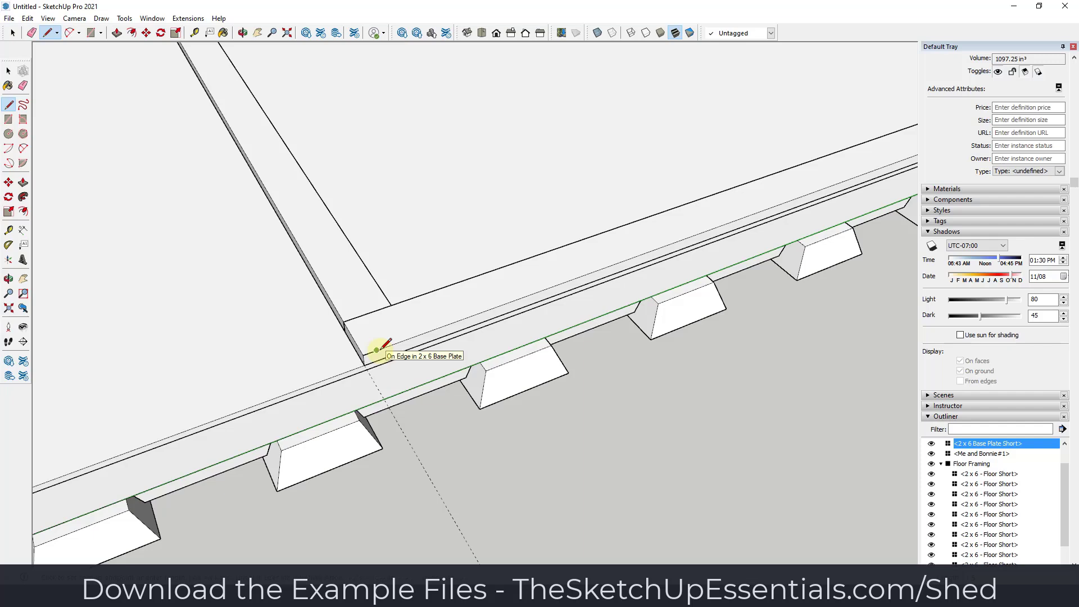
click(377, 349)
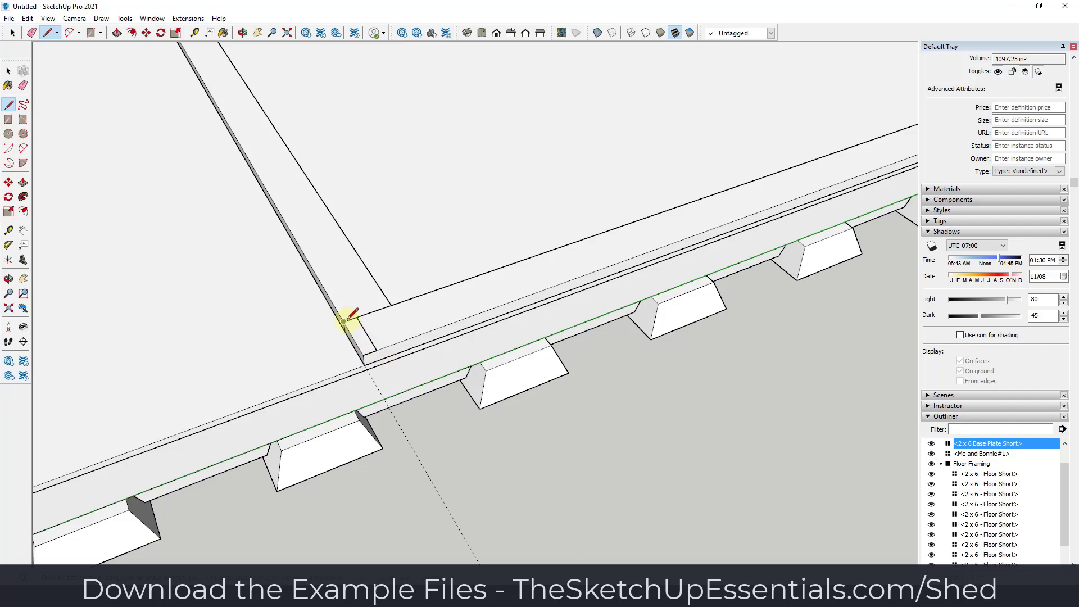
click(361, 349)
- Extrude the stud footprint straight up from the base plate corner to form a vertical wall stud
key(p)
scroll(362, 349, down, 3)
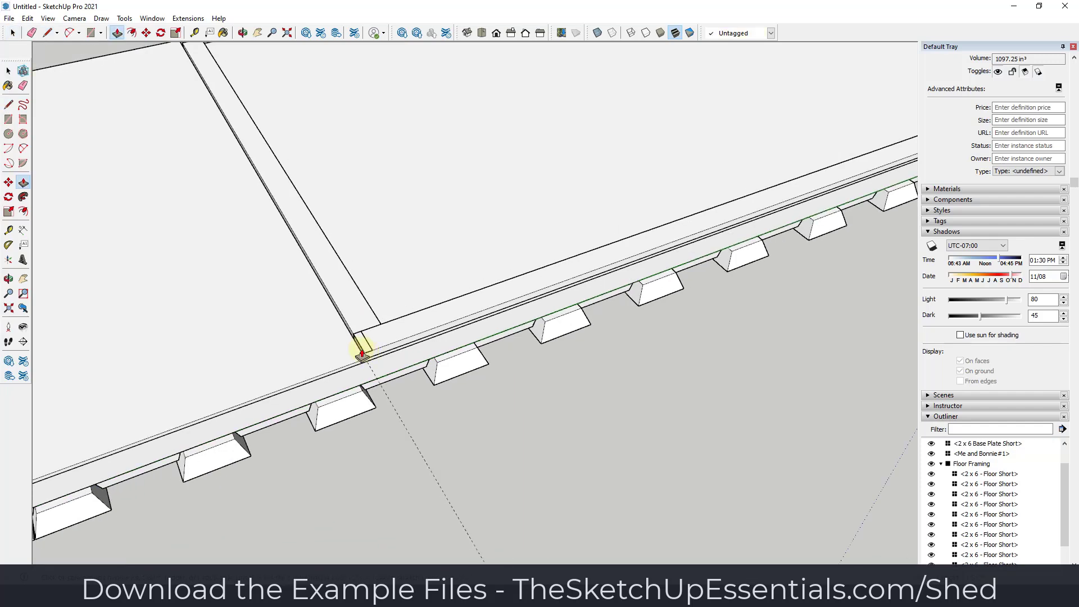
scroll(362, 349, down, 5)
click(368, 321)
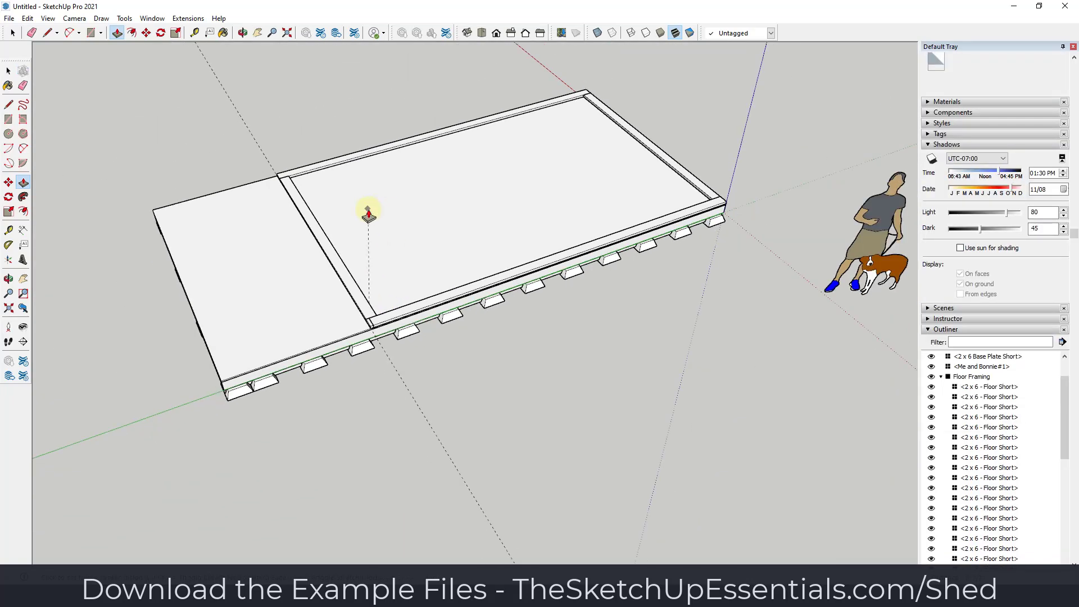
middle_drag(313, 96, 482, 82)
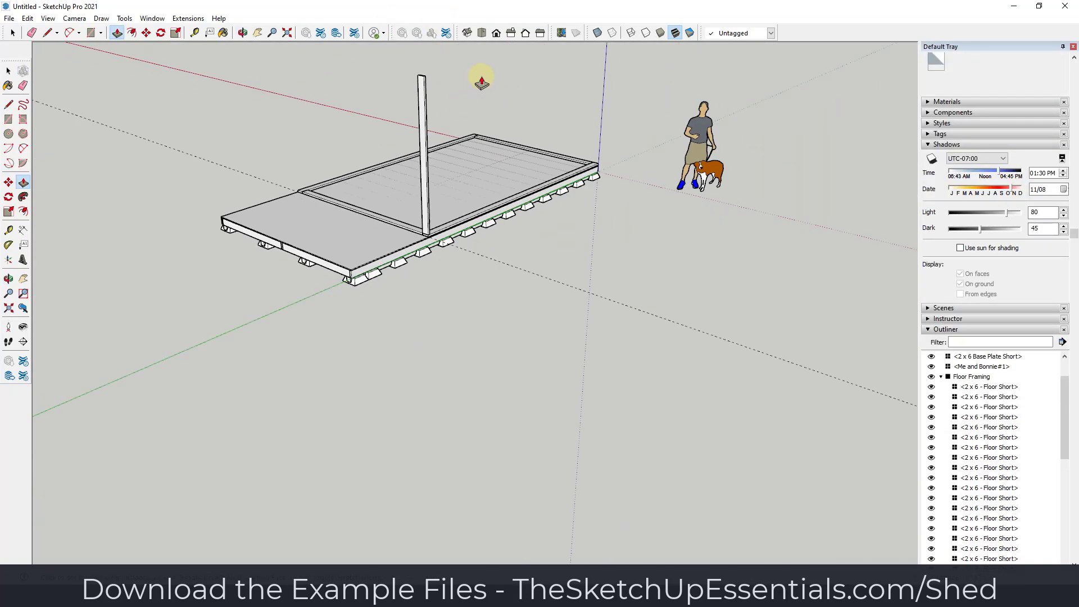
click(443, 82)
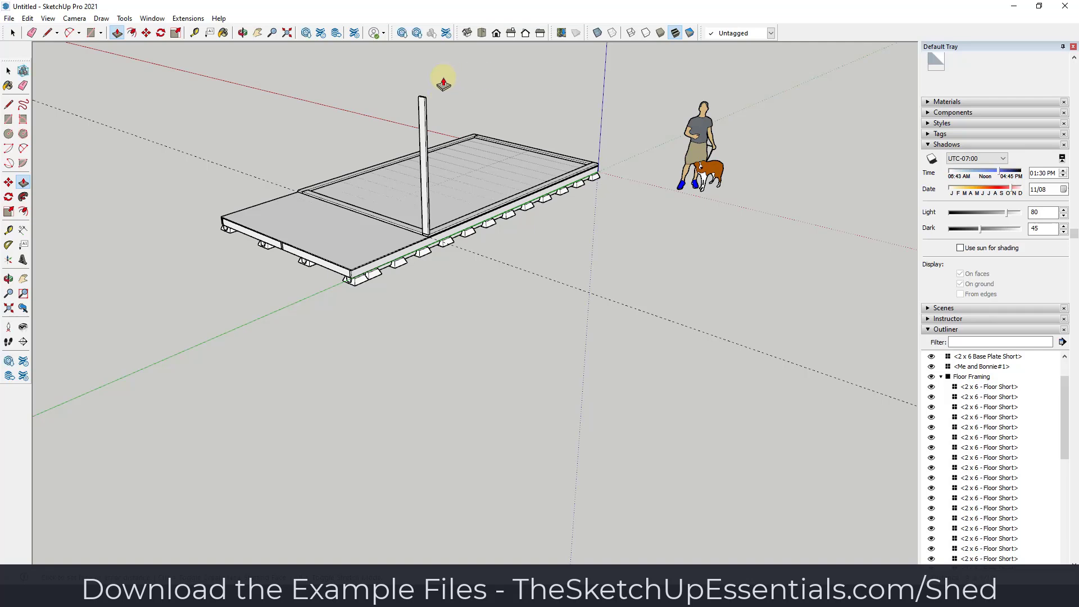
- Make the vertical stud a component with the definition name 2 x 6 Wall Framing
key(o)
drag(458, 236, 418, 143)
key(space)
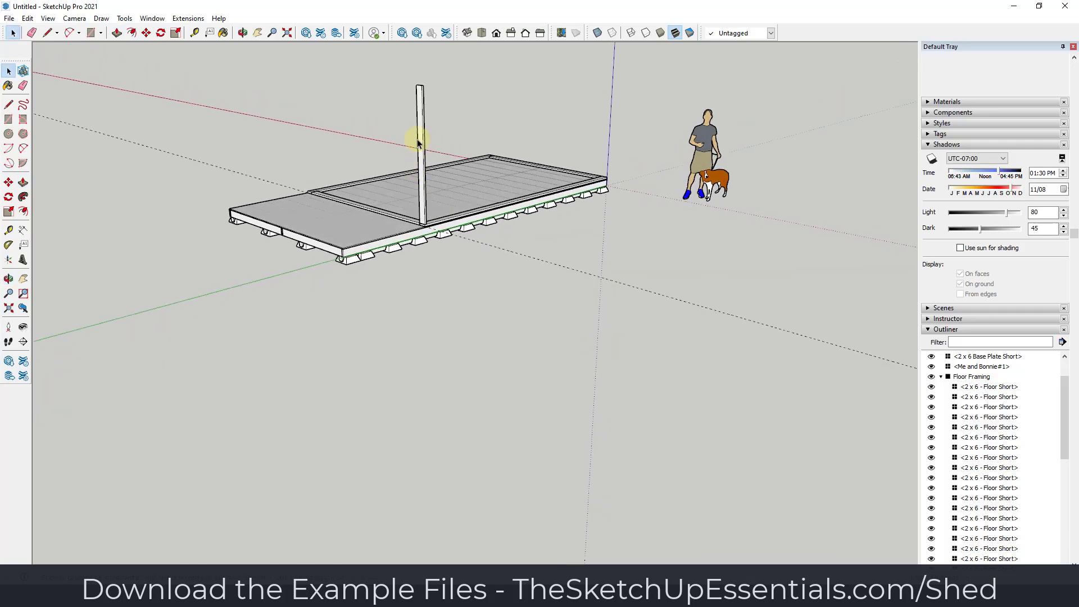
triple_click(419, 141)
right_click(420, 137)
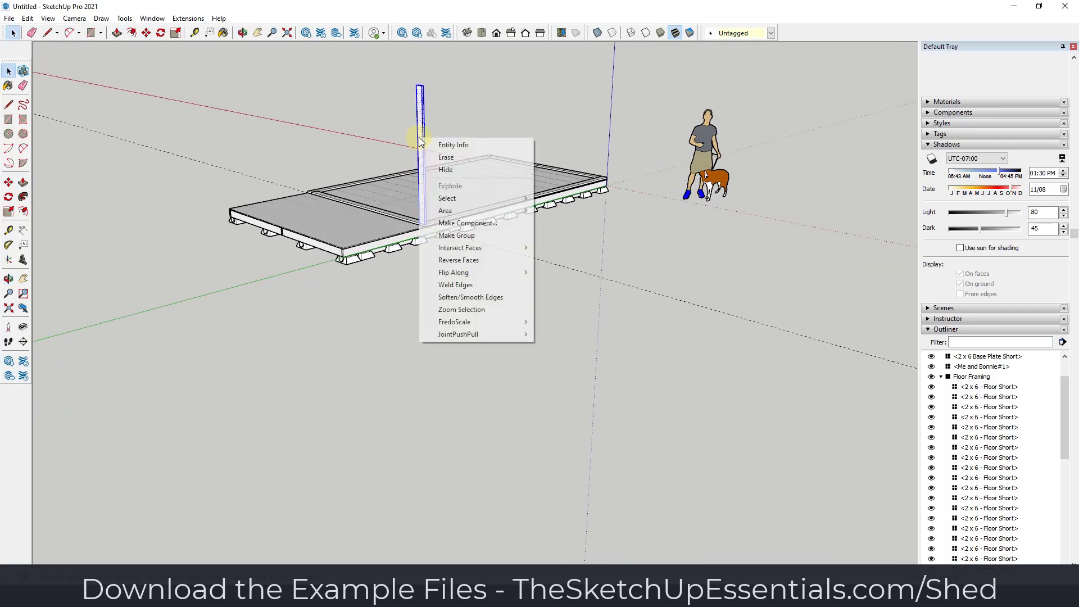
click(467, 222)
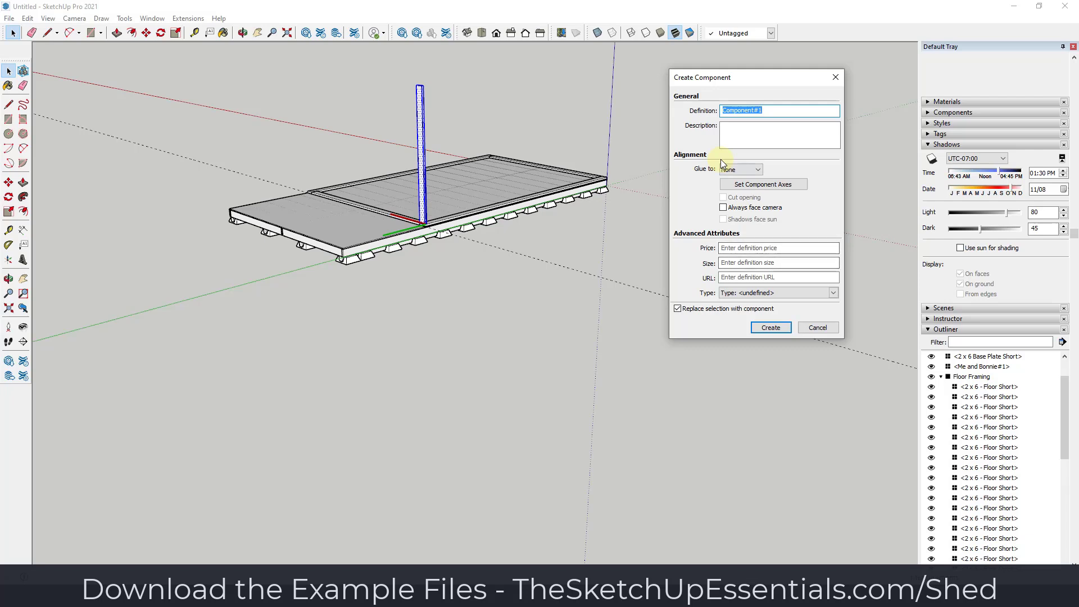
text(2 x 6 Wall Framing)
key(Return)
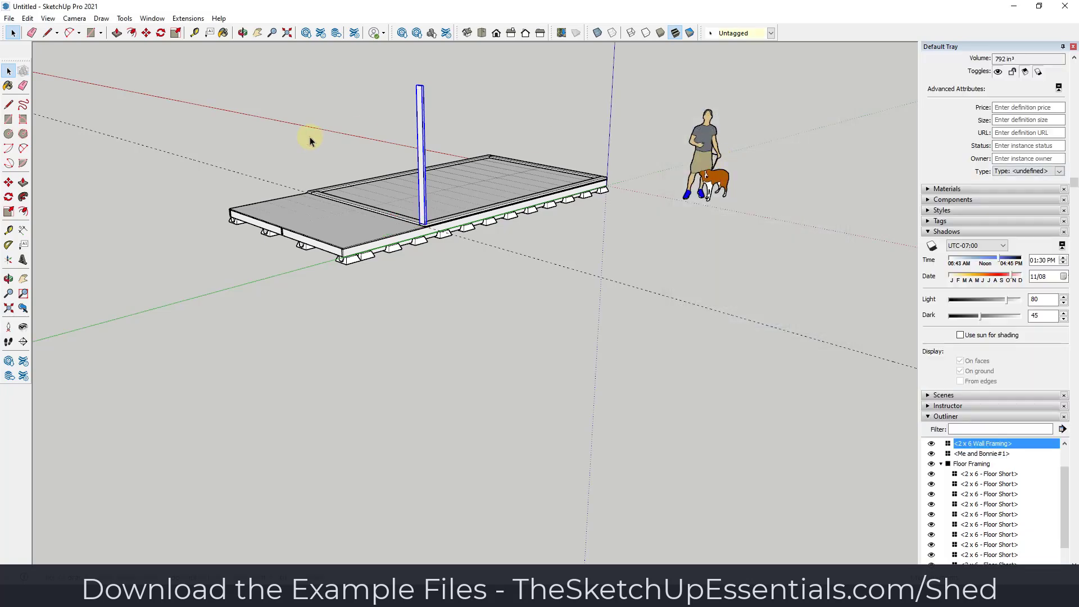
- Copy the corner stud along the long base plate until it lines up with the inner edge of the short base plate
scroll(515, 167, up, 5)
scroll(474, 169, down, 2)
scroll(388, 78, up, 3)
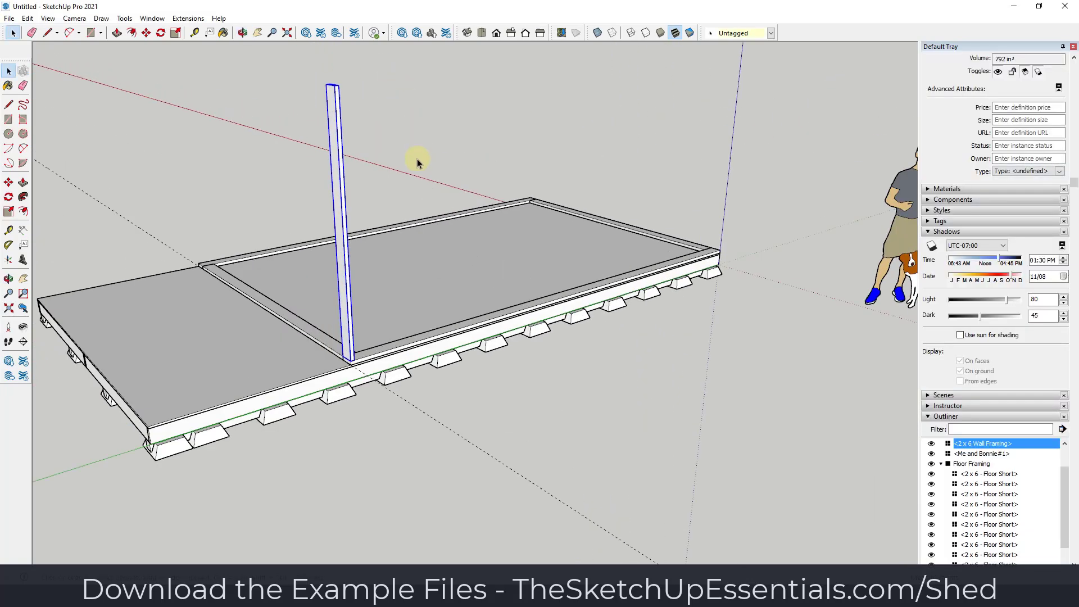
key(space)
scroll(368, 359, up, 1)
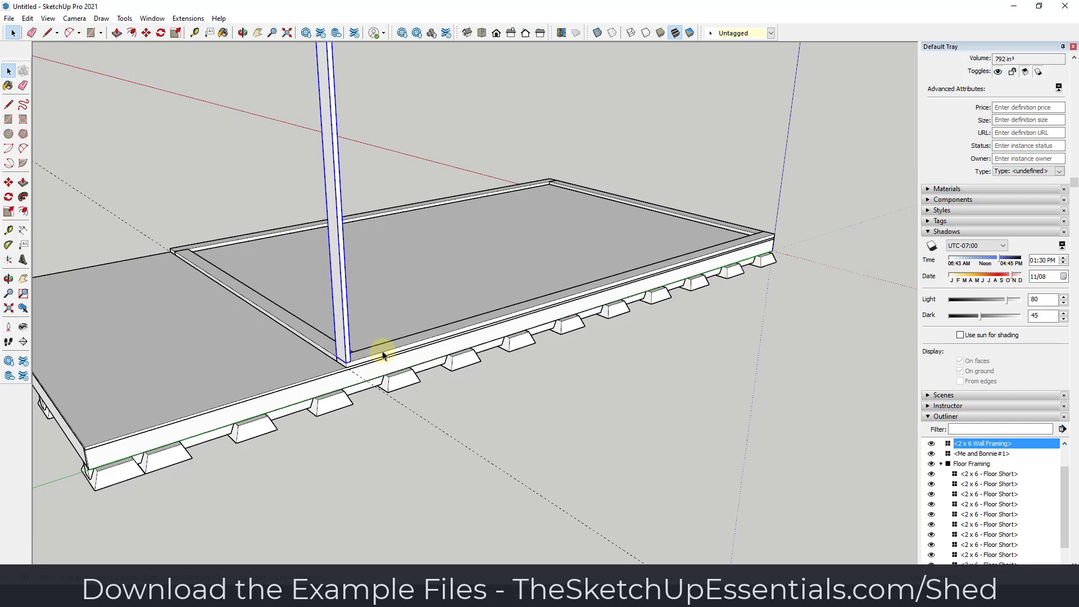
scroll(369, 358, up, 1)
scroll(365, 358, up, 4)
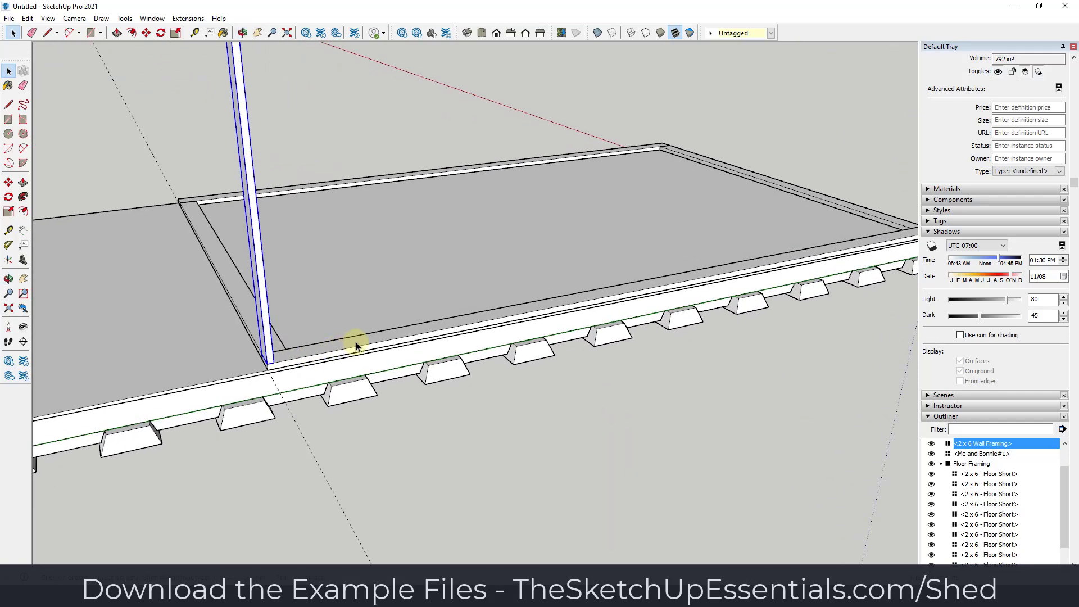
scroll(306, 334, up, 2)
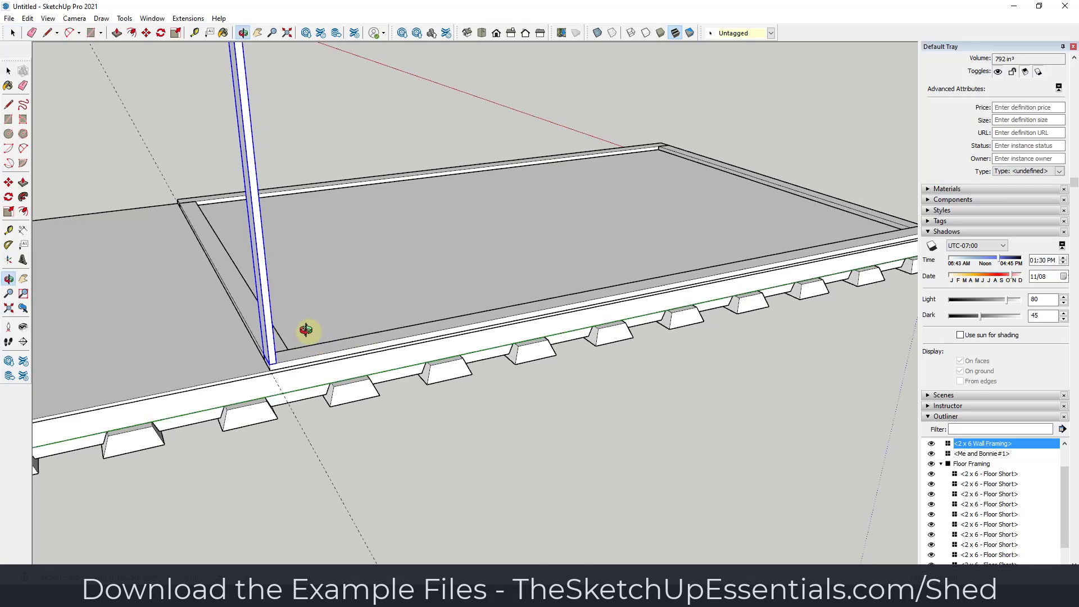
scroll(298, 347, down, 2)
middle_drag(344, 349, 698, 448)
key(m)
click(639, 450)
key(ctrl)
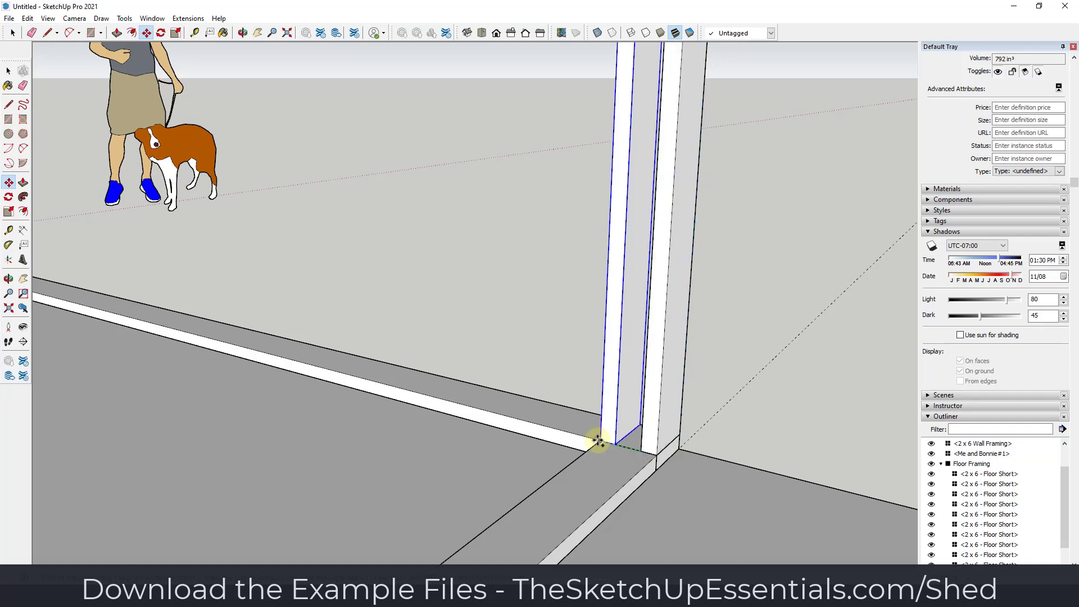
click(596, 441)
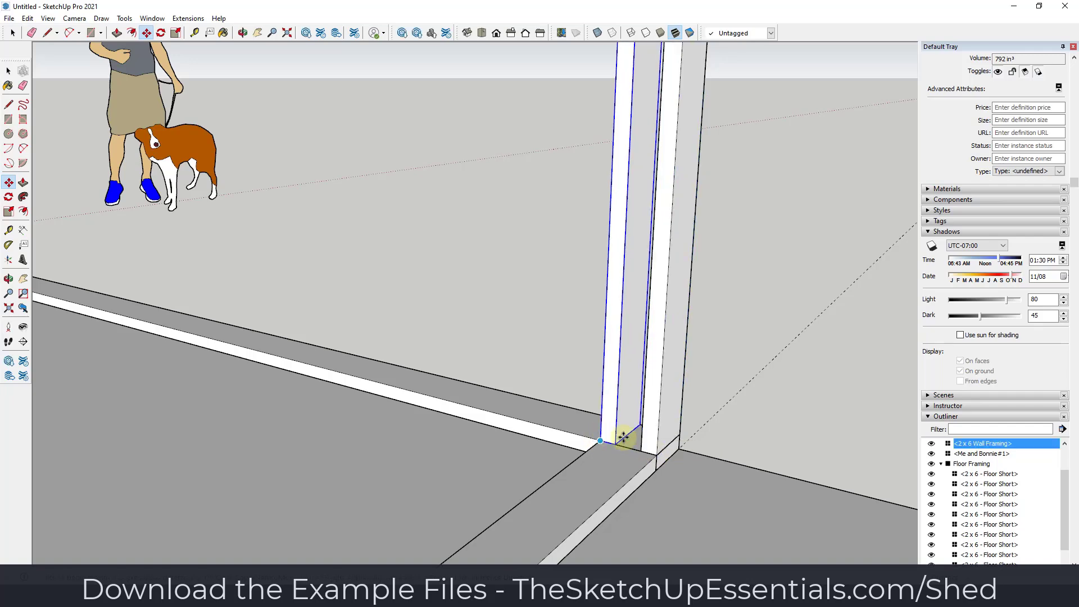
- Copy both corner studs together along the long base plate to its opposite end
scroll(638, 432, down, 6)
middle_drag(629, 405, 105, 380)
middle_drag(530, 342, 393, 315)
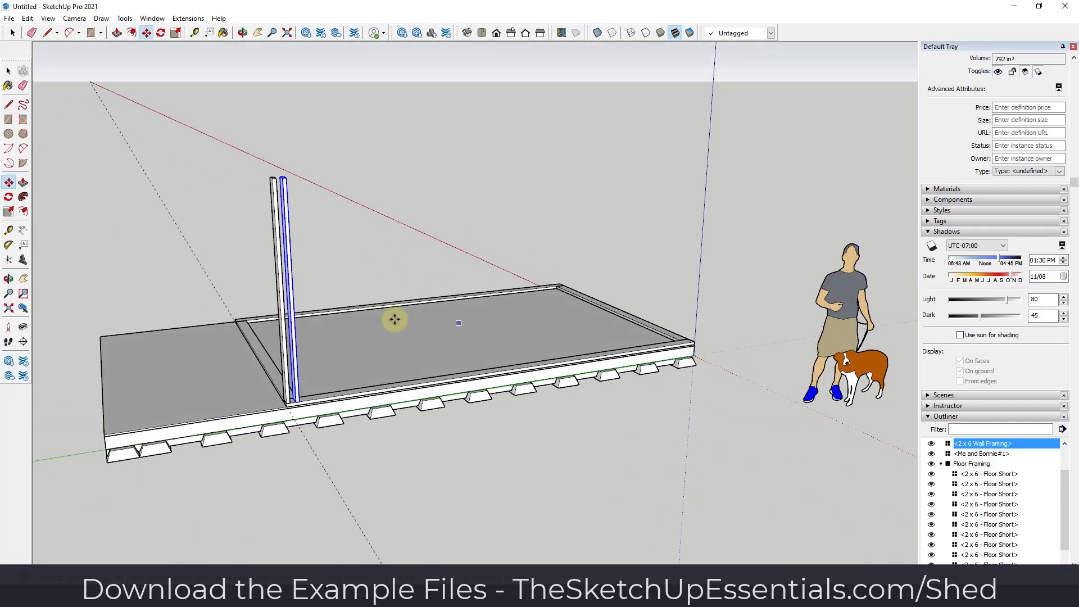
key(space)
click(288, 289)
click(281, 284)
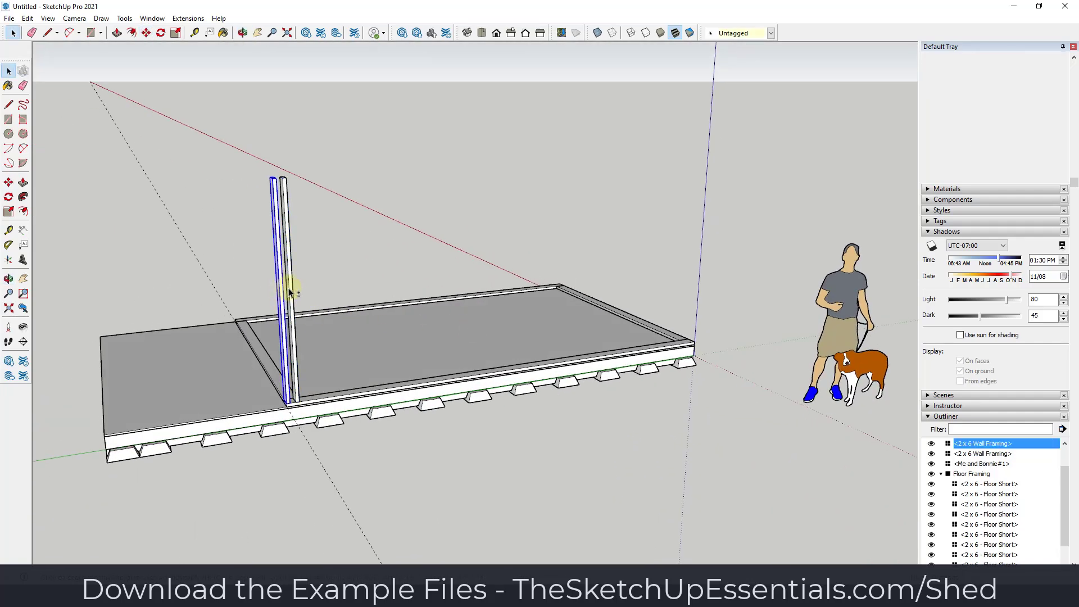
ctrl+click(292, 286)
key(m)
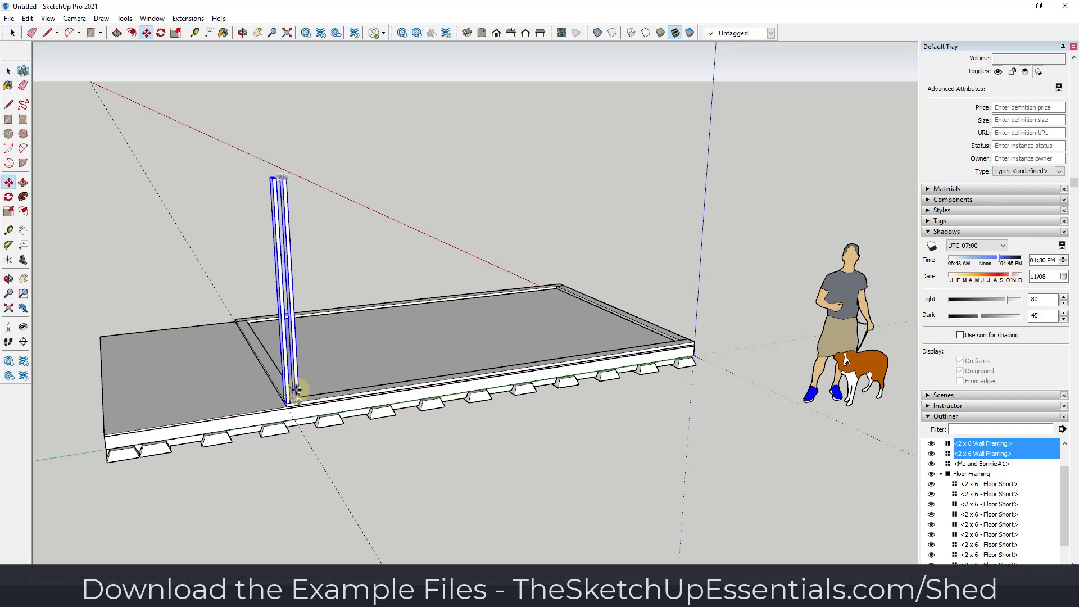
scroll(303, 402, up, 2)
click(302, 404)
key(ctrl)
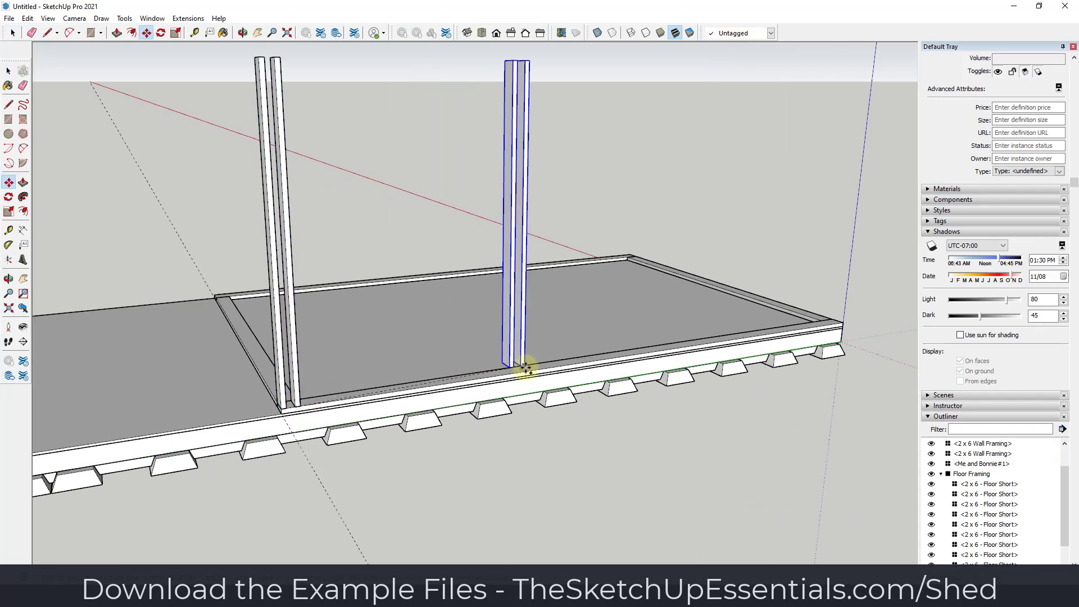
click(837, 327)
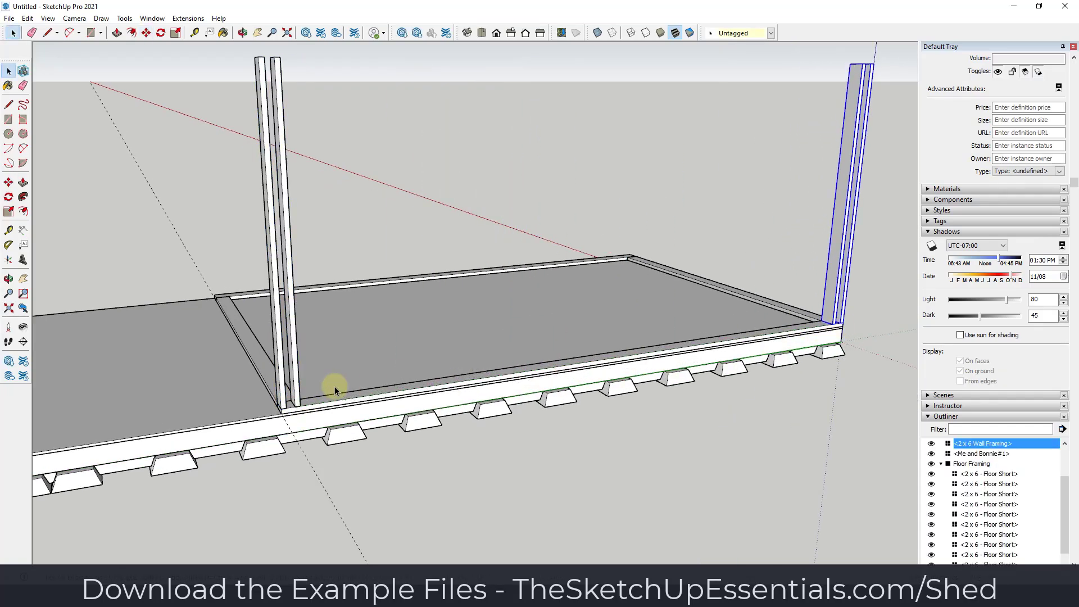
- Copy the inner stud of the corner pair by the guide line 16 inches along the long base plate
key(space)
middle_drag(330, 386, 313, 409)
click(312, 416)
scroll(331, 437, up, 4)
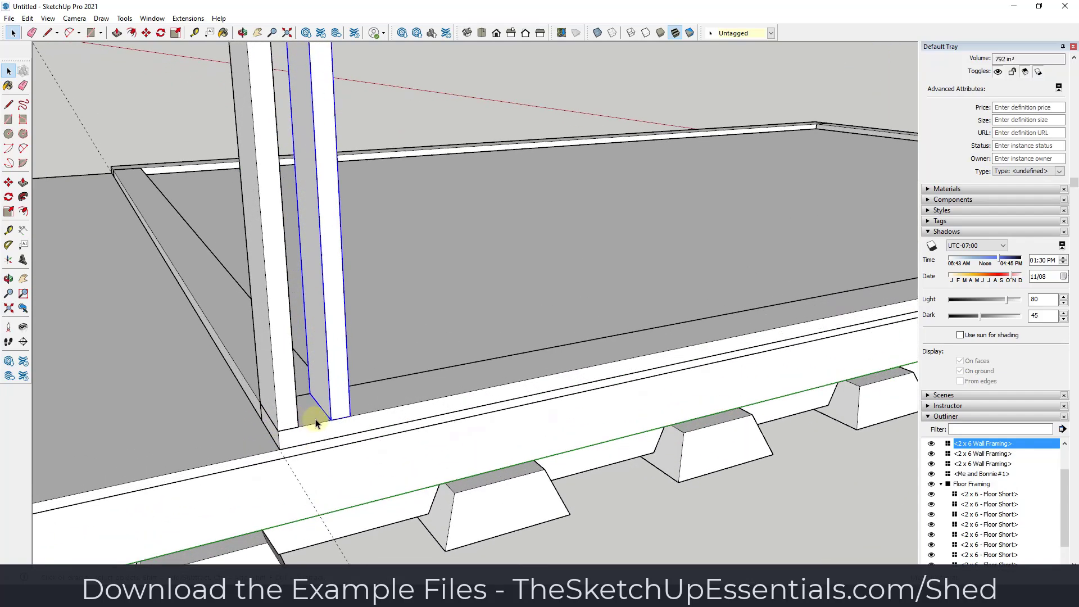
key(m)
scroll(343, 419, up, 1)
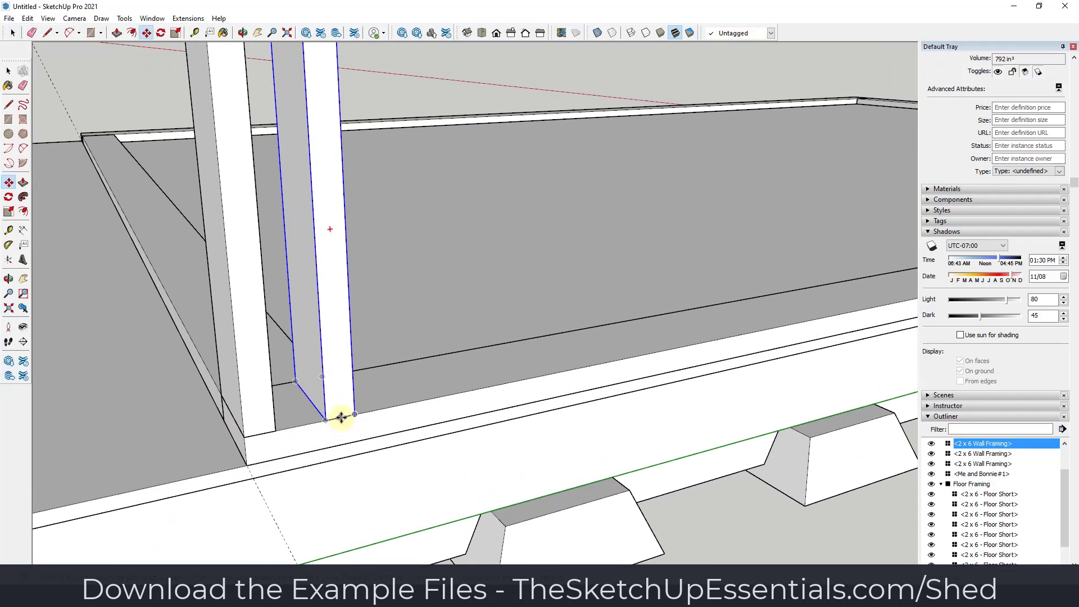
scroll(349, 417, up, 1)
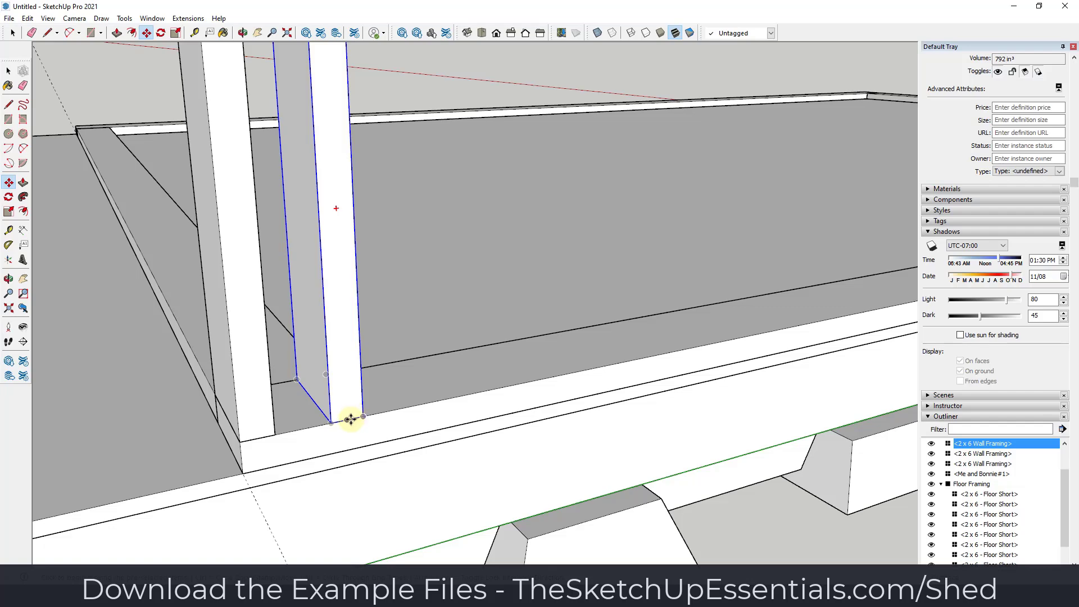
click(350, 419)
key(ctrl)
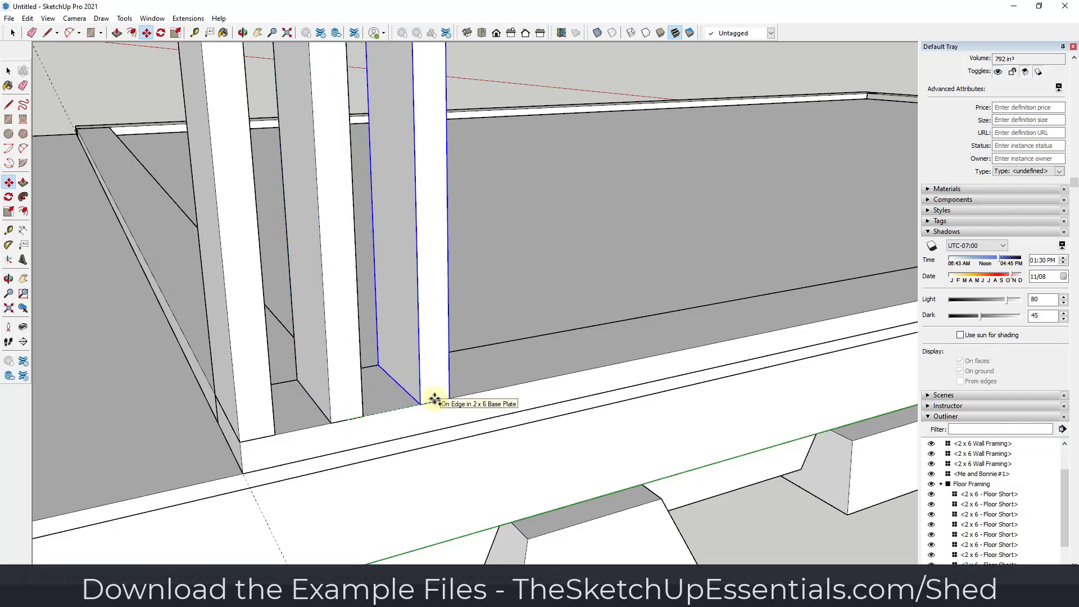
text(16)
key(Return)
- Multiply the last stud copy x12 to array the studs along the long base plate
scroll(369, 362, down, 3)
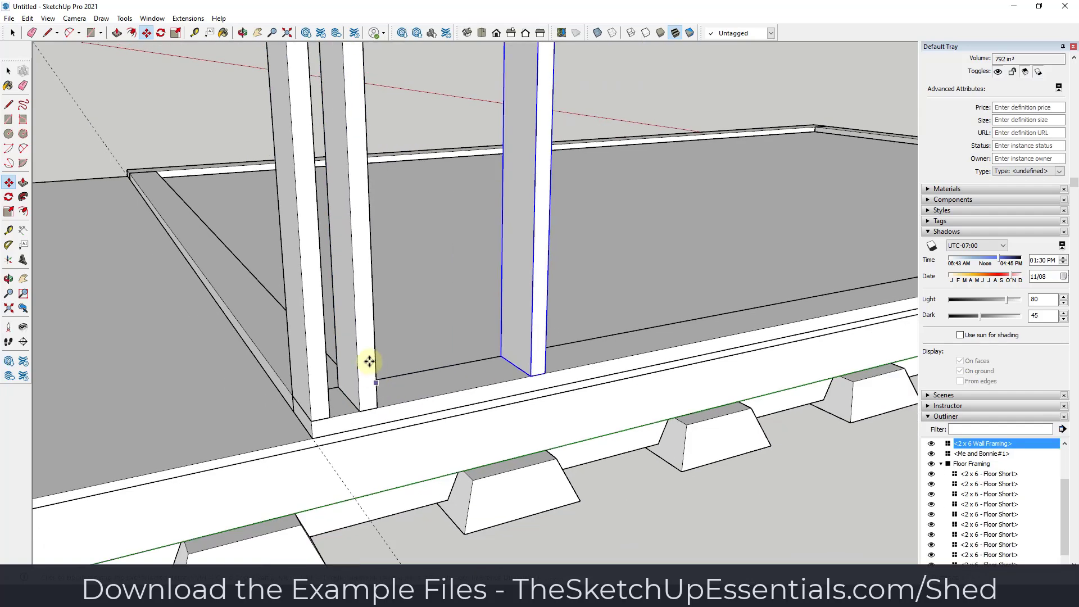
scroll(374, 344, down, 5)
middle_drag(399, 282, 474, 129)
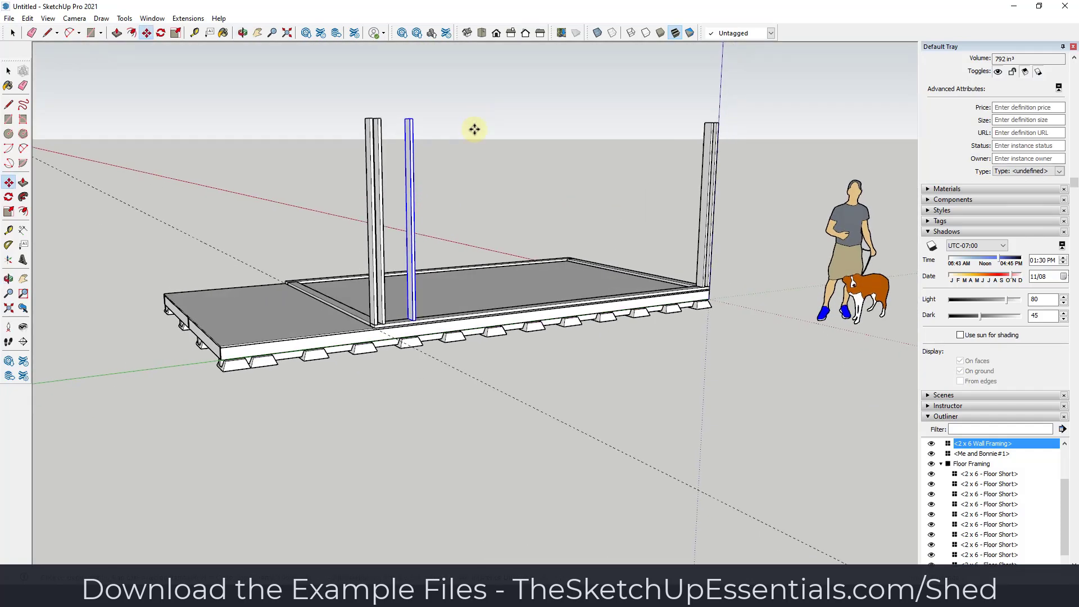
text(x12)
key(Return)
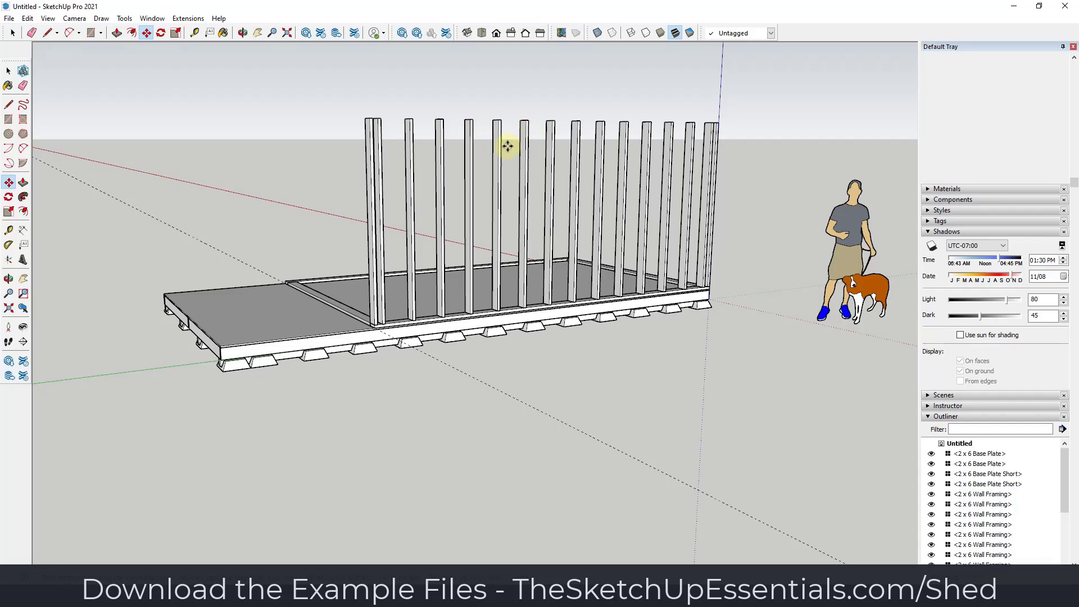
middle_drag(507, 145, 588, 173)
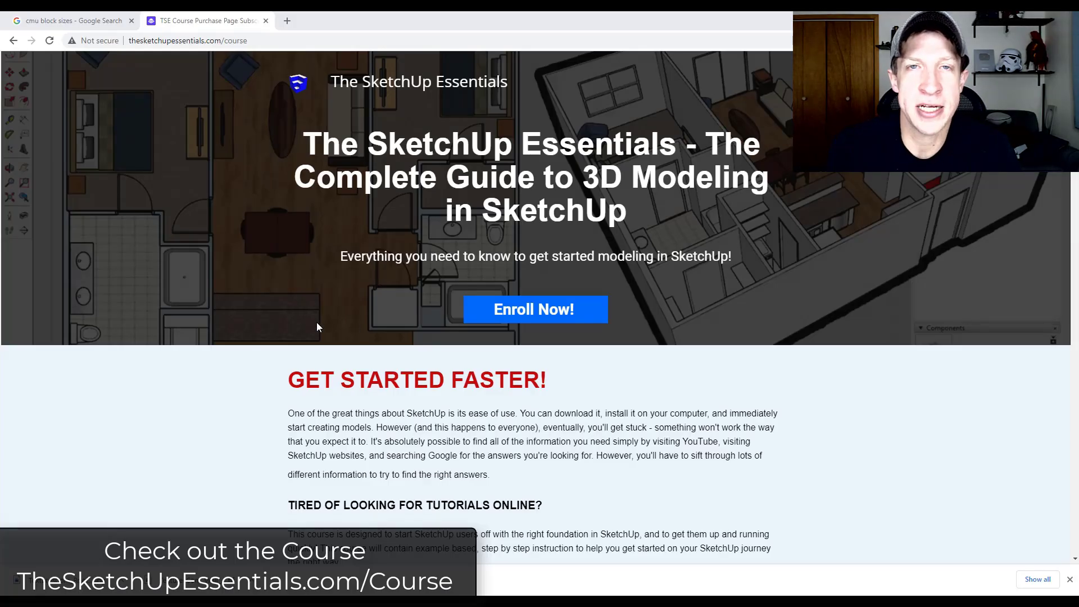
scroll(263, 325, down, 6)
scroll(261, 325, down, 5)
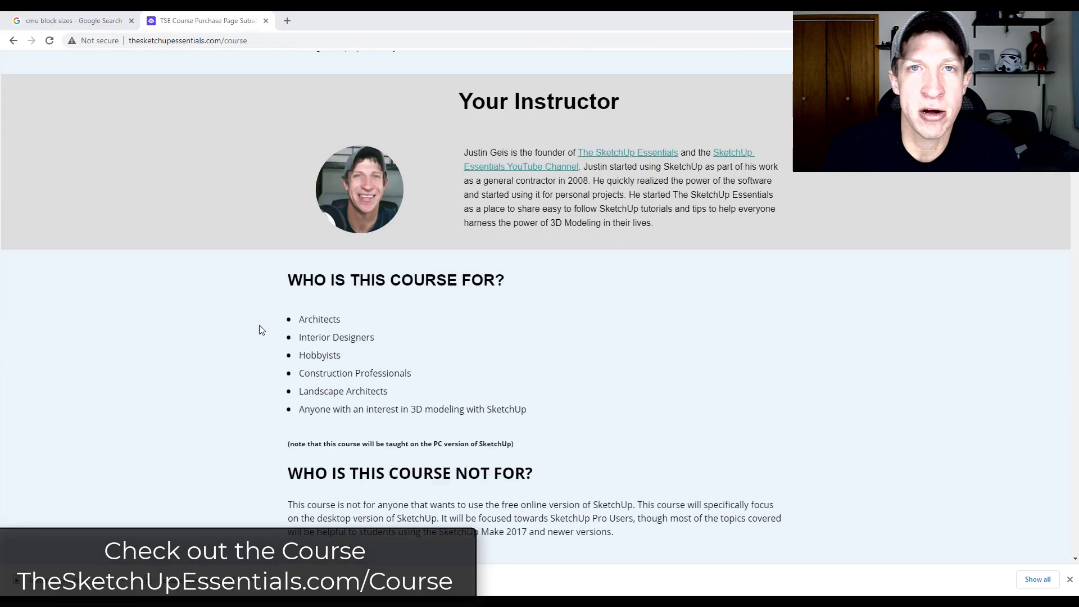
scroll(260, 329, down, 8)
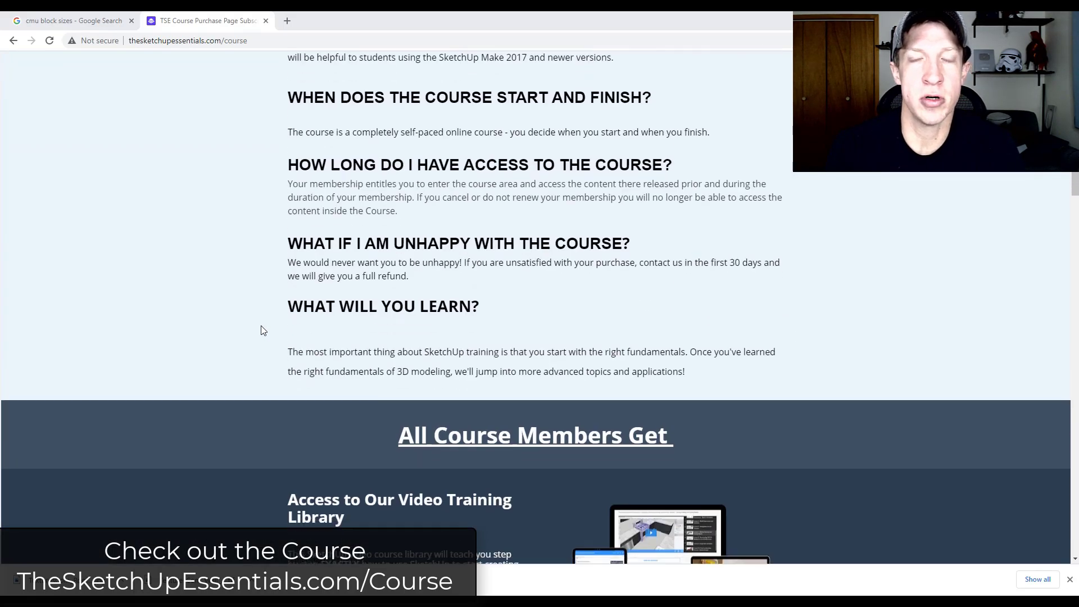
scroll(263, 330, down, 6)
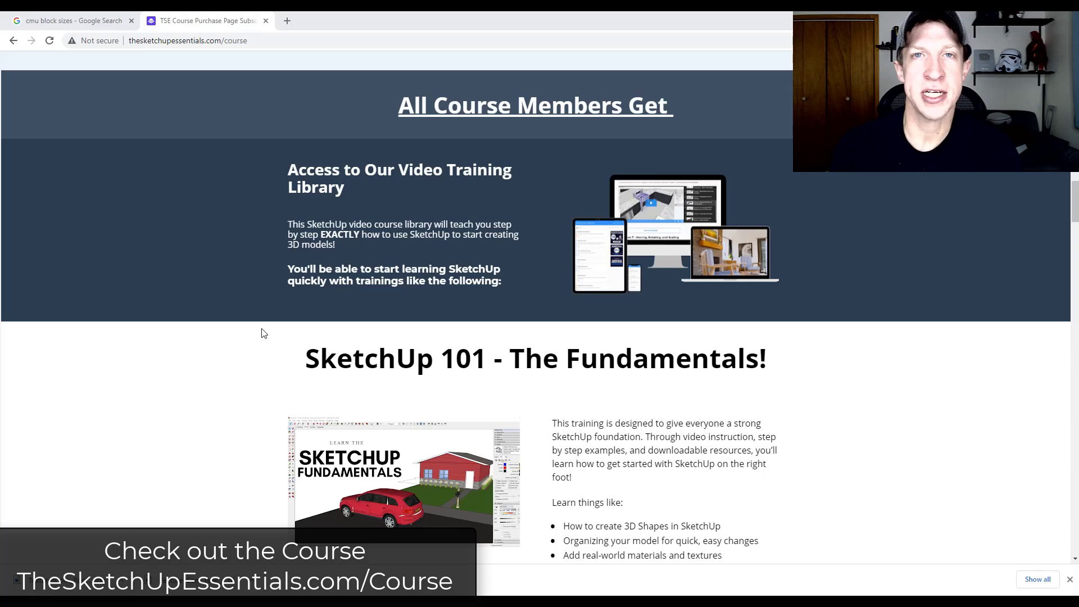
- Examine the course page's sections on training topics, live coaching calls and the community forum
scroll(265, 332, down, 4)
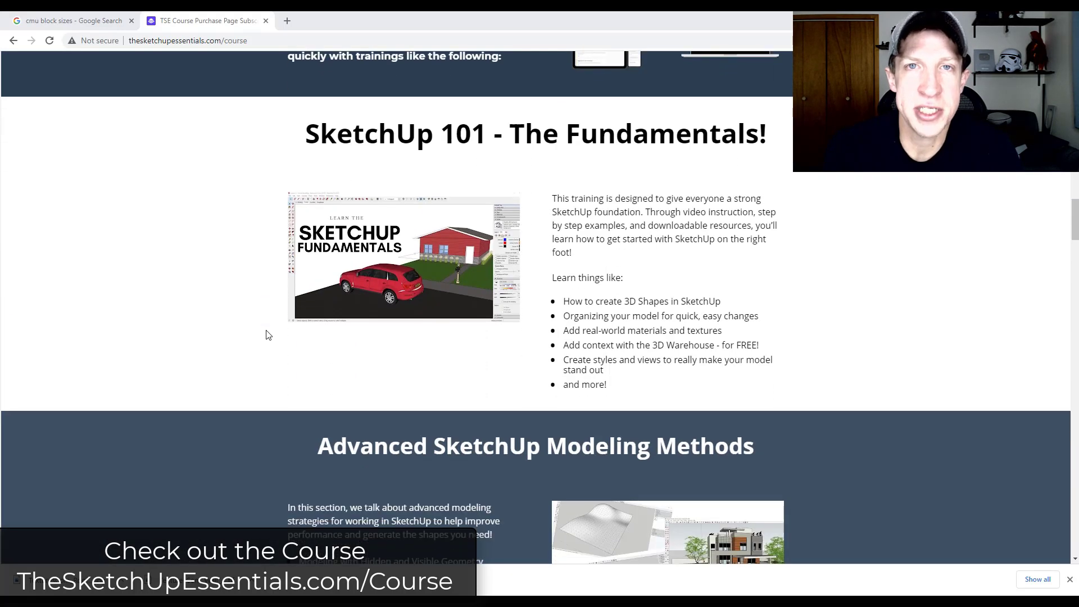
scroll(265, 334, down, 5)
scroll(264, 335, down, 1)
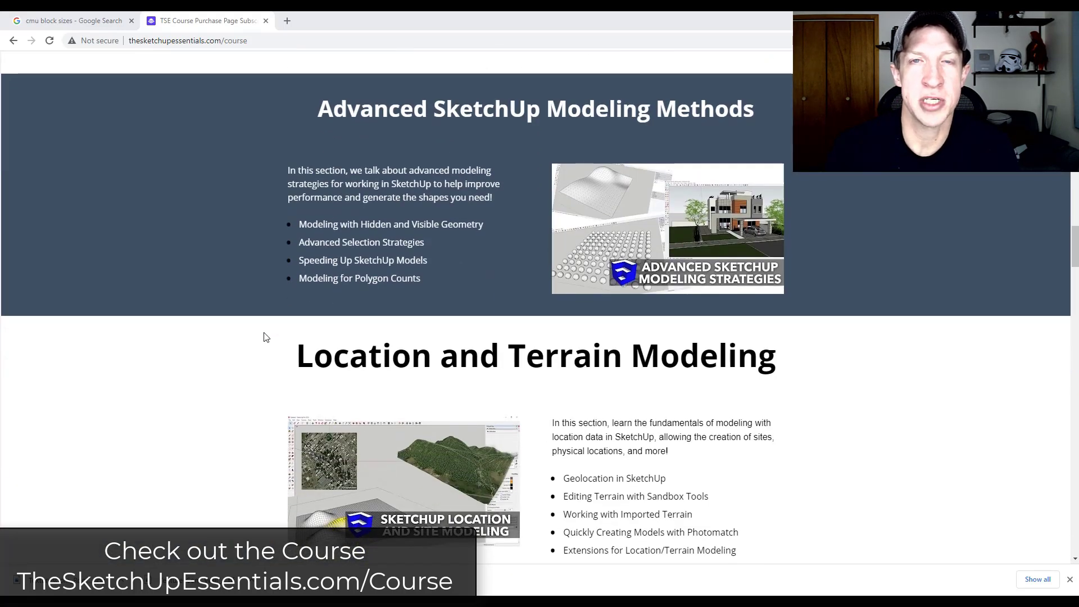
scroll(266, 337, down, 4)
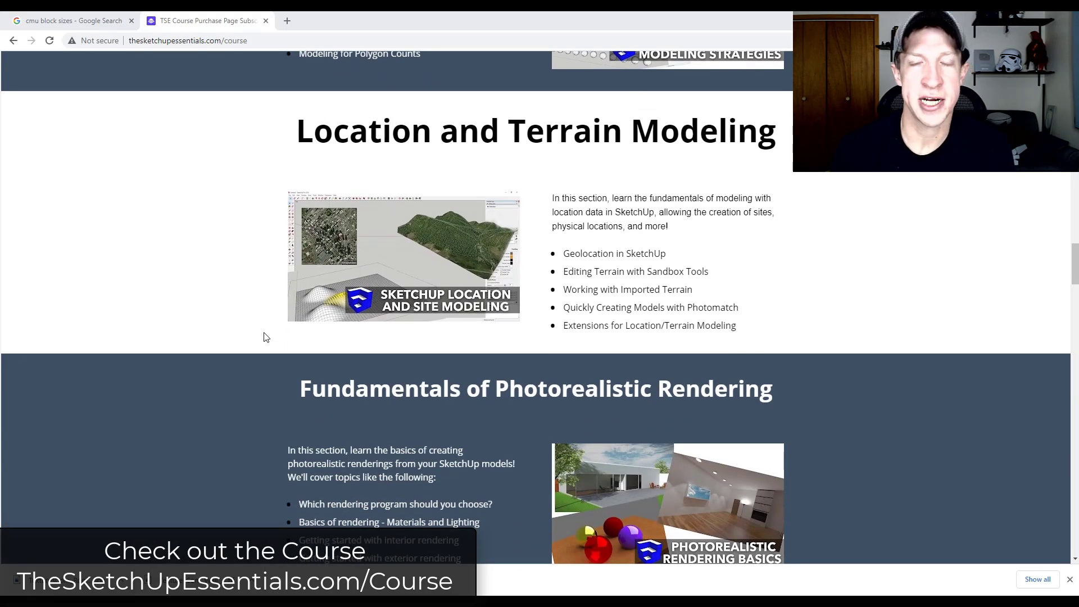
scroll(266, 337, down, 5)
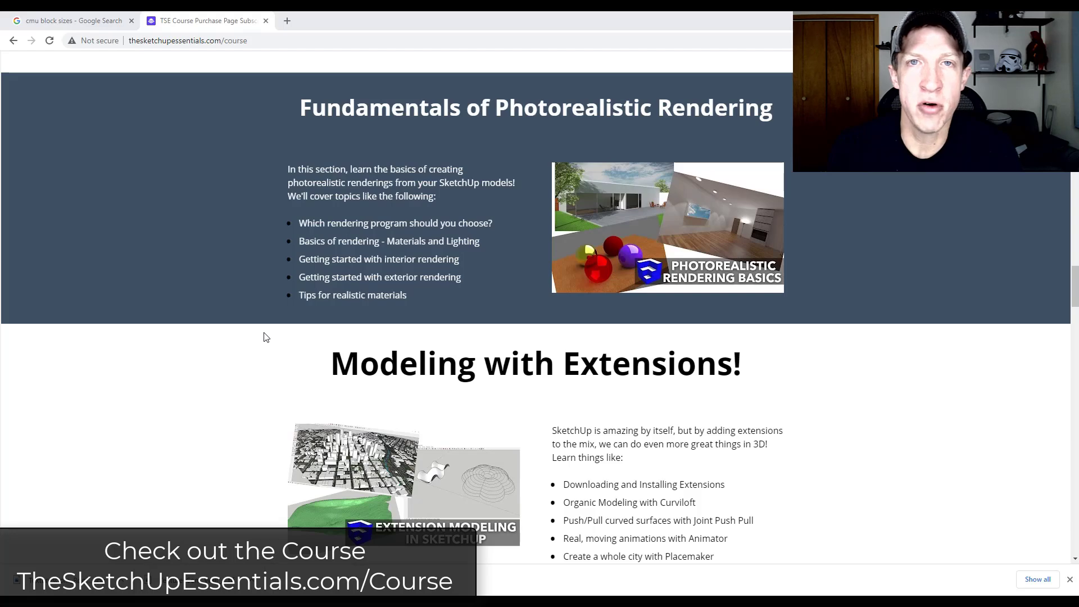
scroll(266, 337, down, 4)
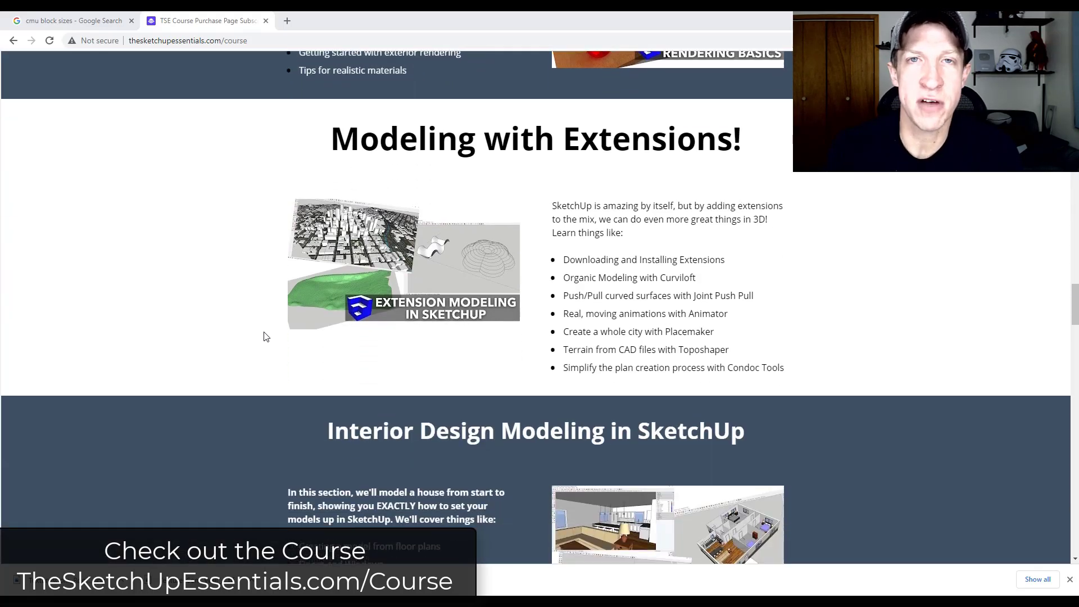
scroll(266, 337, down, 5)
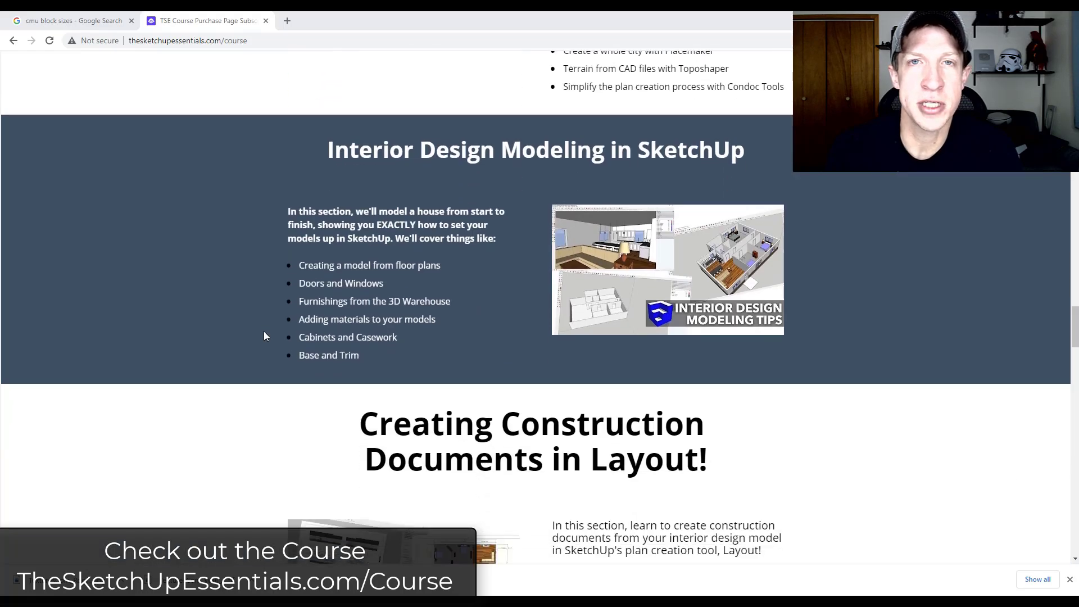
scroll(265, 336, down, 5)
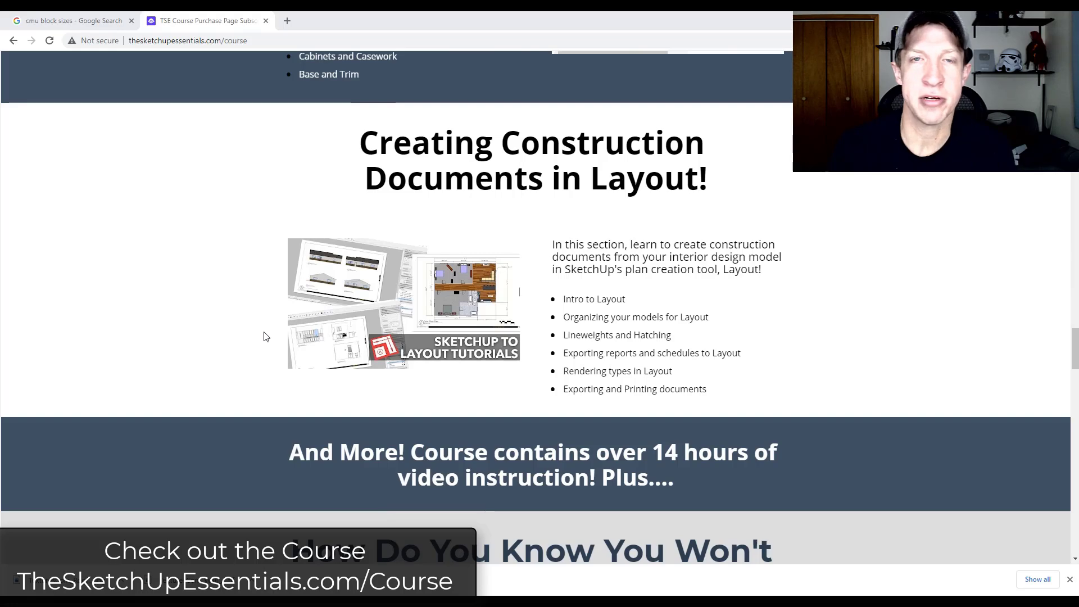
scroll(263, 338, down, 7)
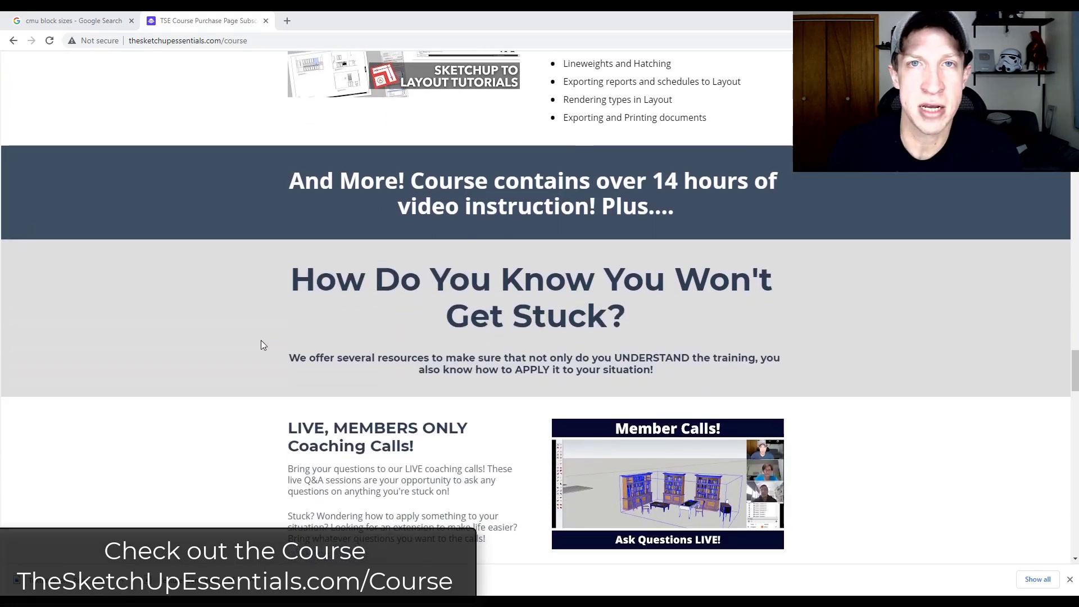
scroll(261, 344, down, 5)
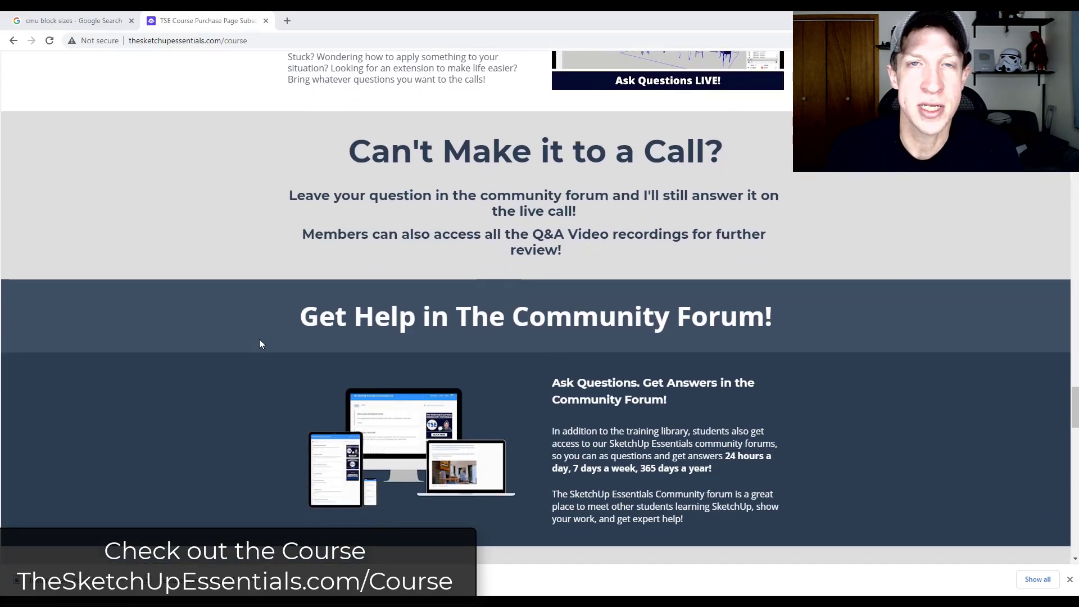
scroll(260, 344, down, 3)
scroll(260, 344, down, 2)
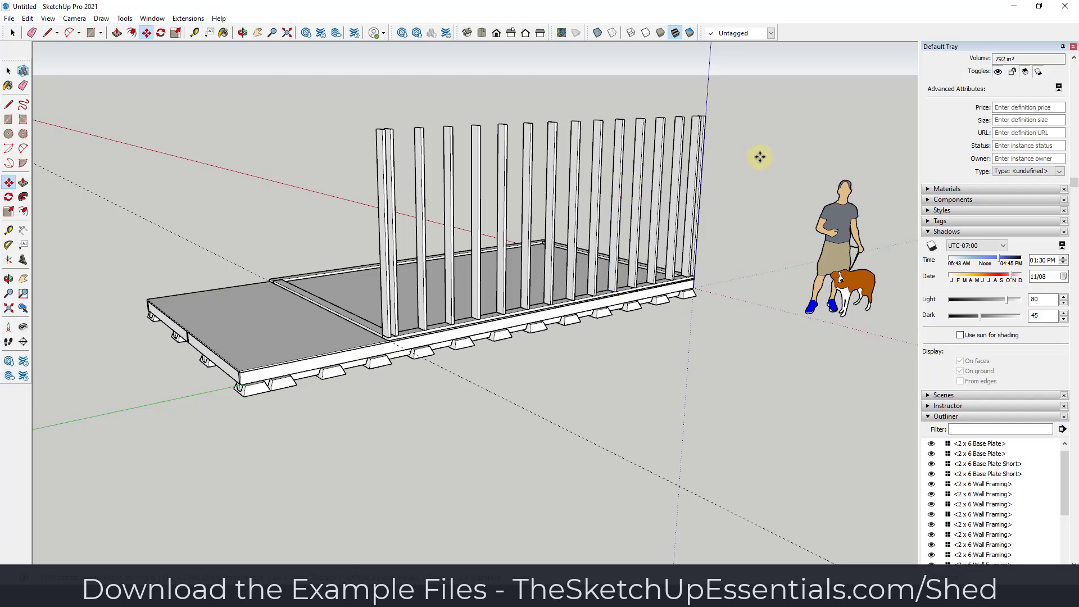
- Place a guide line across the floor with the Tape Measure, parallel to the short base plate beside the open deck
key(space)
click(719, 161)
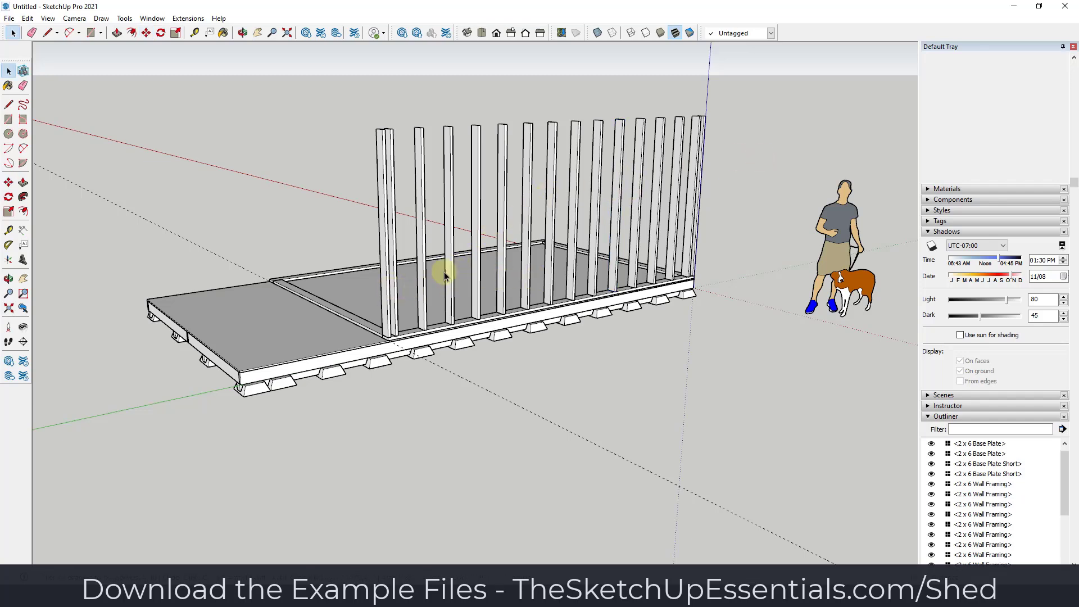
middle_drag(457, 308, 368, 342)
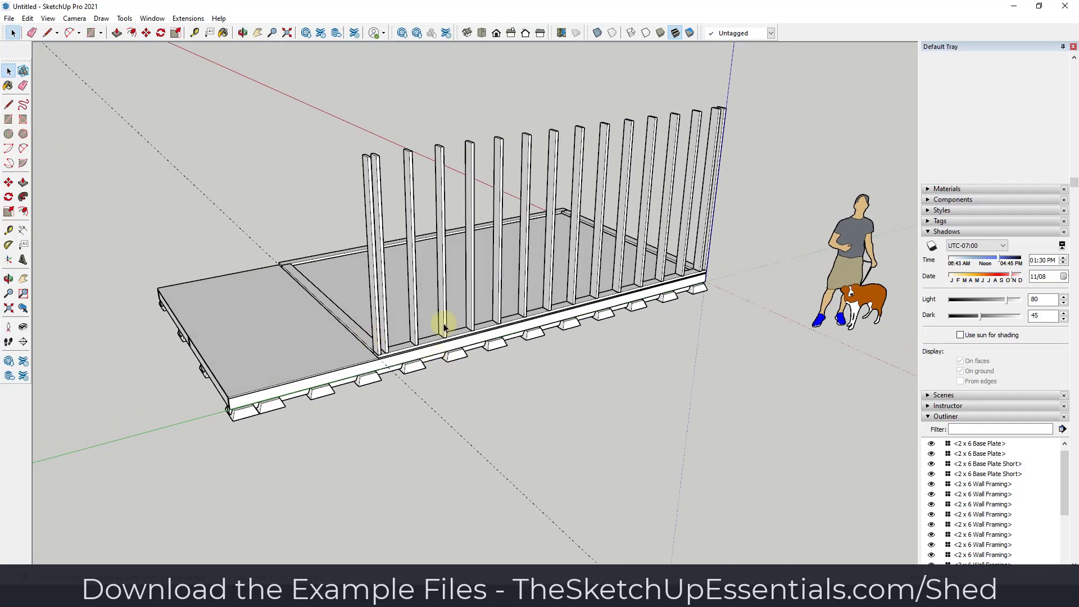
click(8, 230)
click(337, 316)
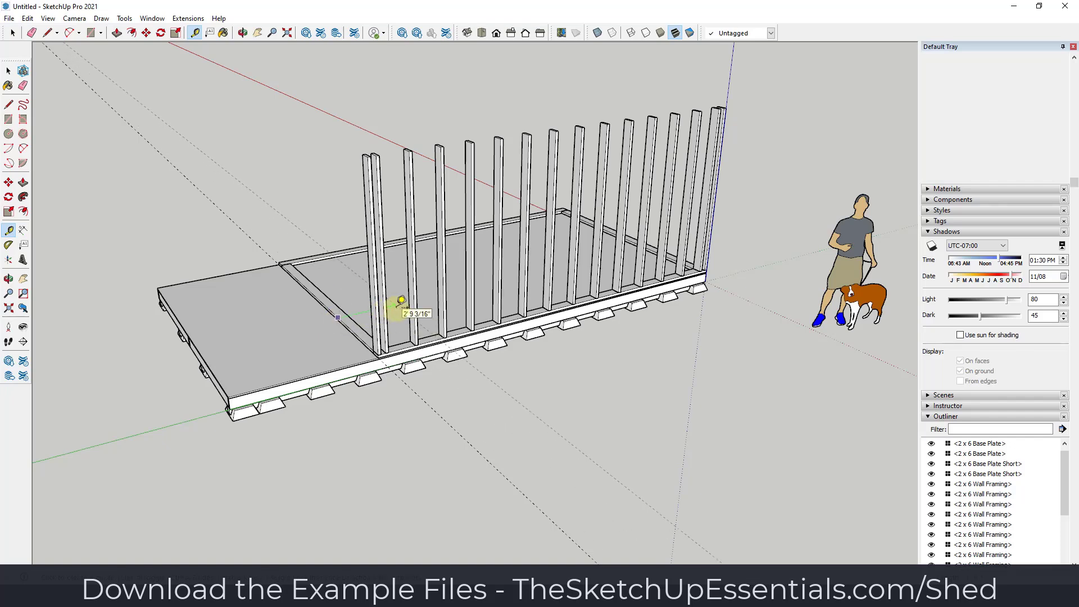
scroll(475, 336, up, 4)
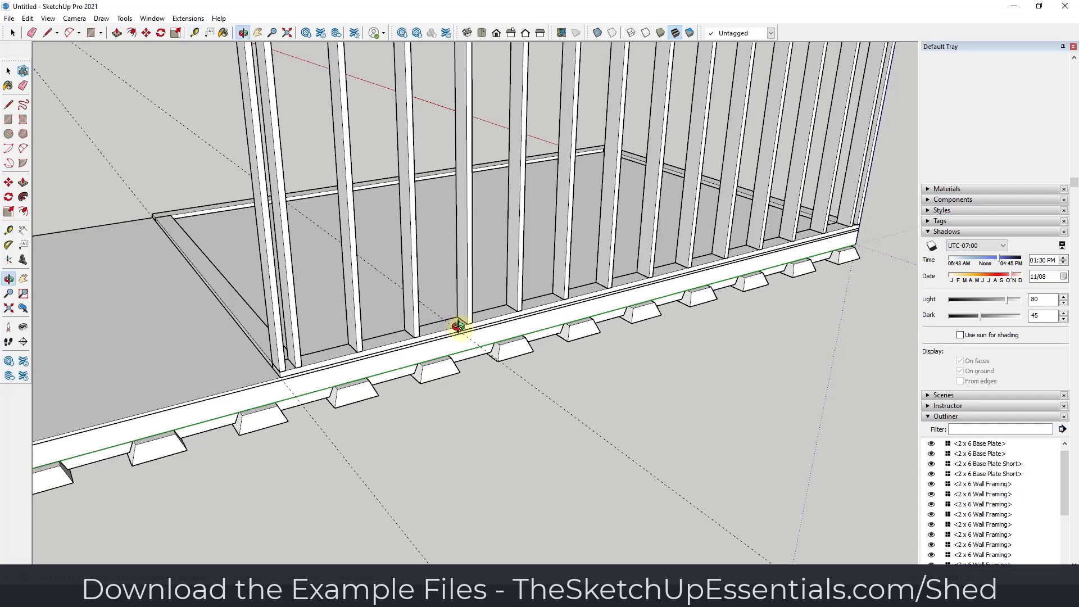
scroll(452, 337, up, 2)
scroll(448, 346, up, 2)
key(space)
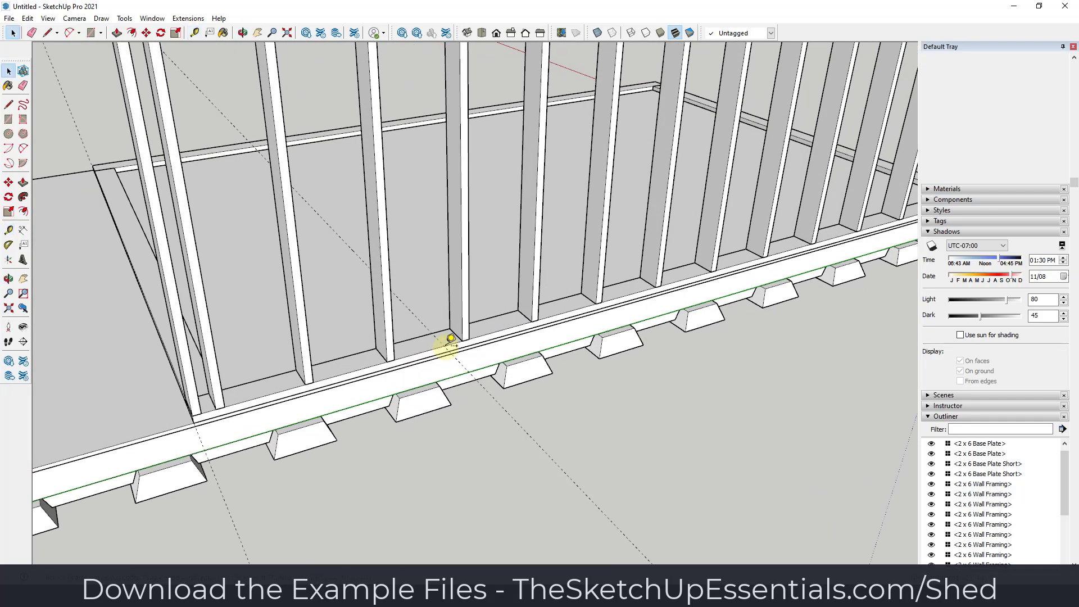
- Offset a second parallel guide line from the first one, farther along the long base plate, to mark the opening
scroll(450, 349, up, 2)
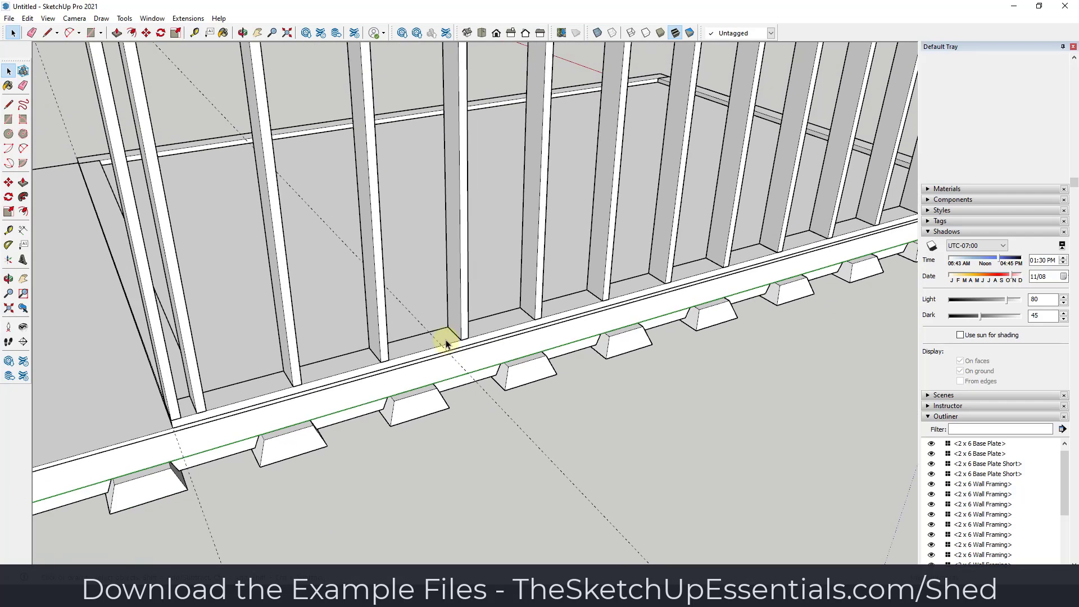
click(9, 230)
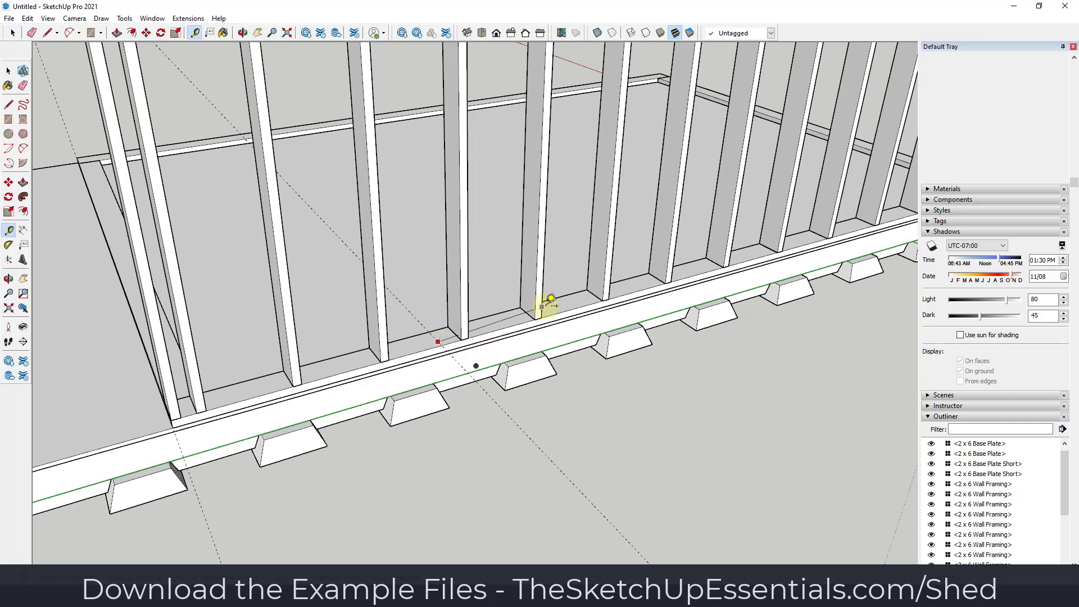
key(space)
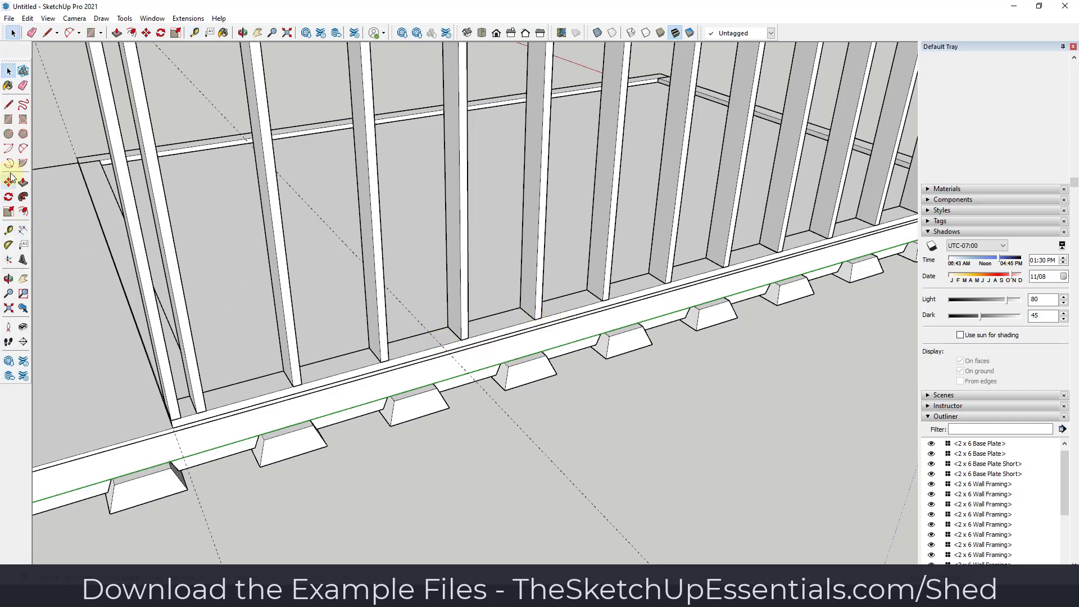
click(9, 230)
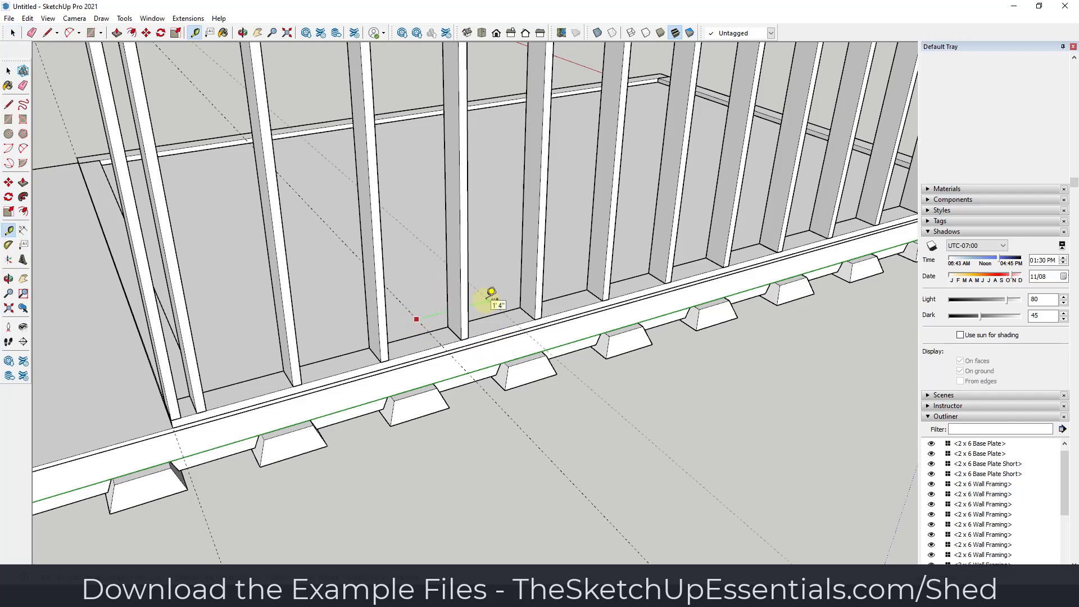
key(space)
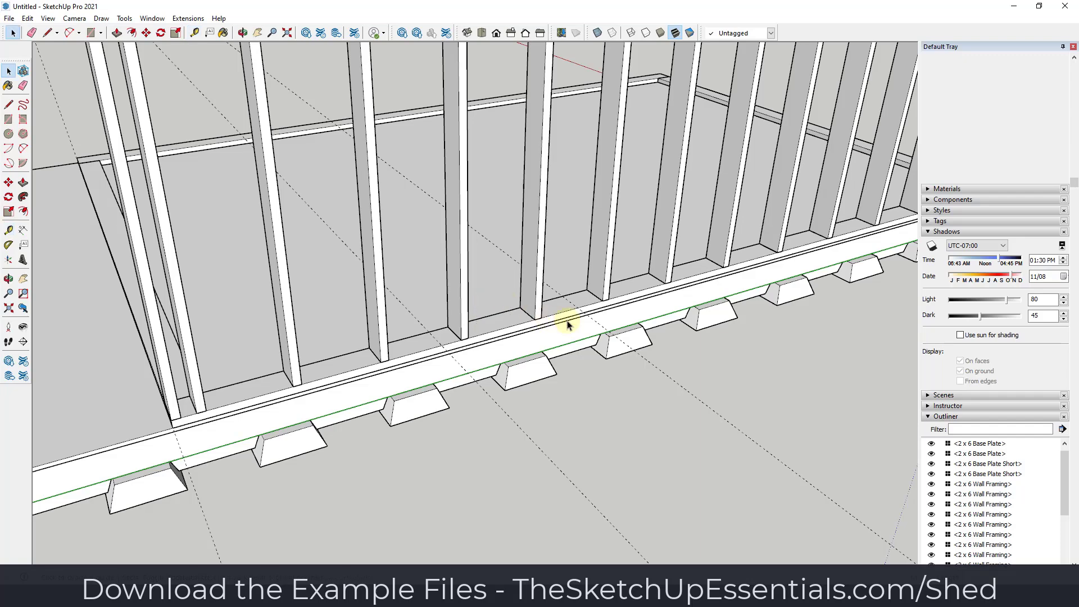
- Outline a stud footprint on top of the long base plate, with one edge on the first guide line
middle_drag(568, 320, 582, 290)
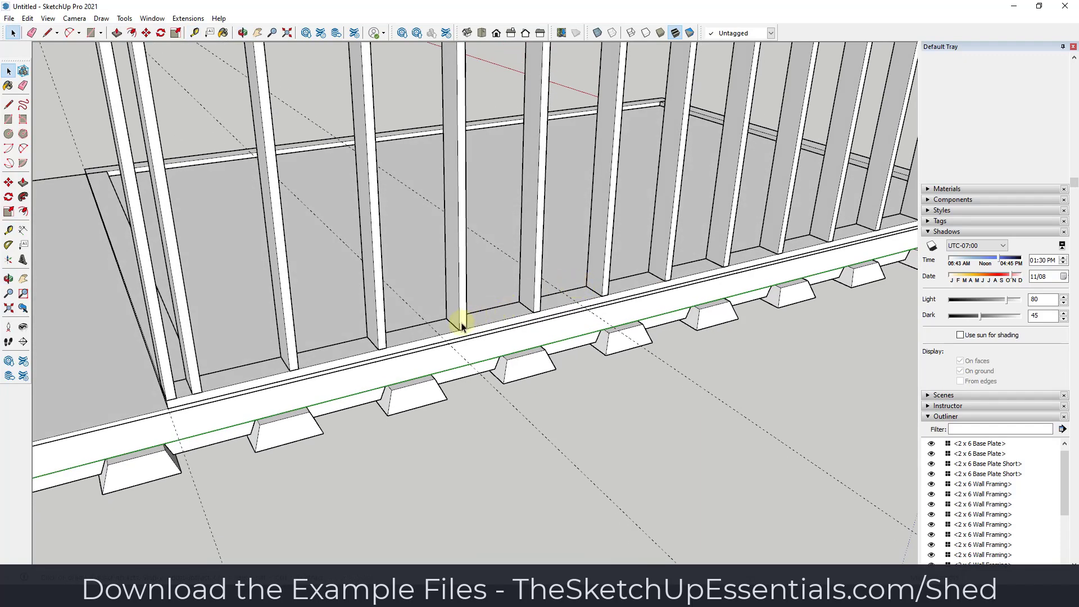
middle_drag(490, 328, 455, 337)
scroll(459, 336, down, 3)
scroll(470, 326, up, 4)
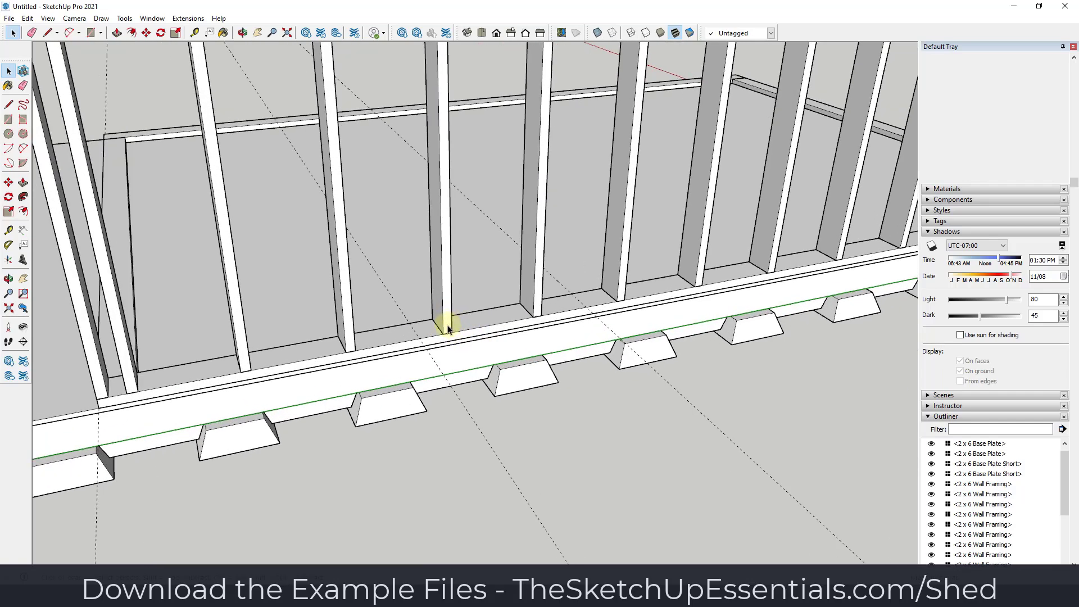
click(444, 326)
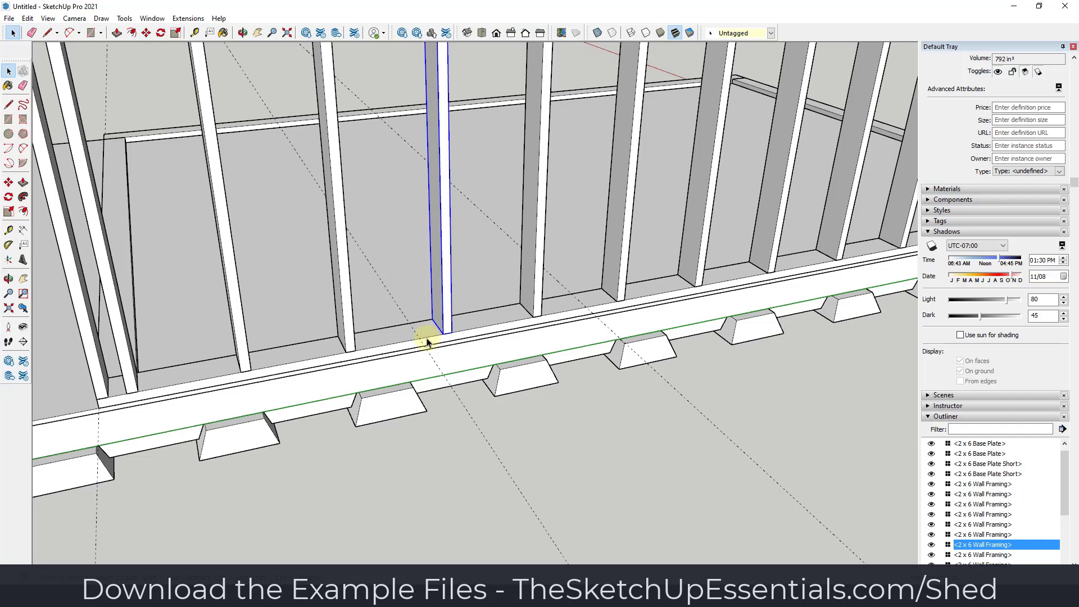
scroll(427, 342, up, 3)
key(l)
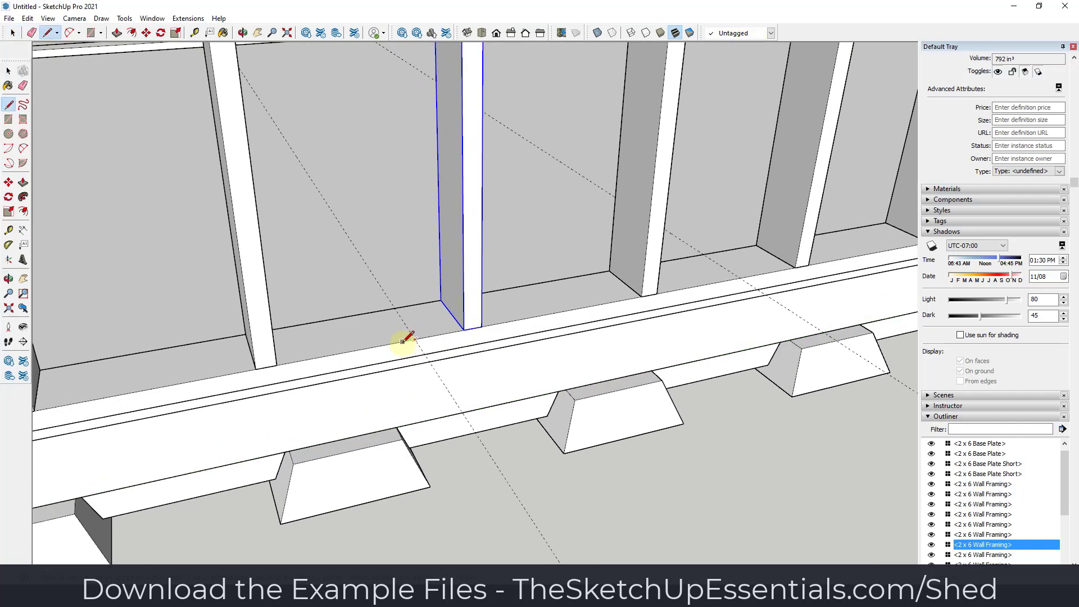
click(414, 340)
click(405, 337)
key(space)
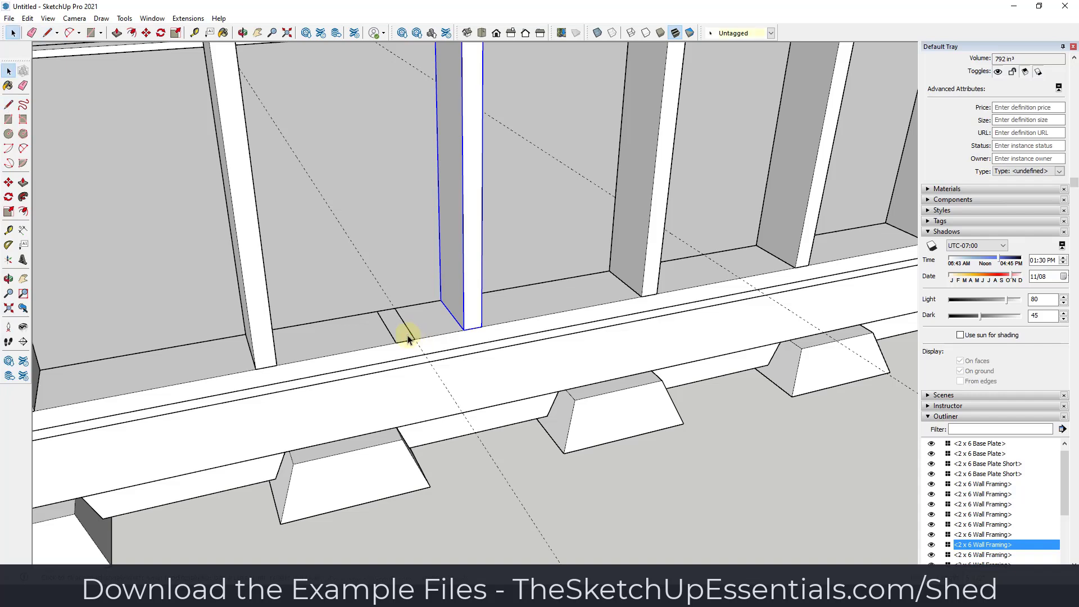
- Copy the stud footprint by its own width along the base plate, on the side away from the first guide line
key(p)
scroll(397, 331, down, 1)
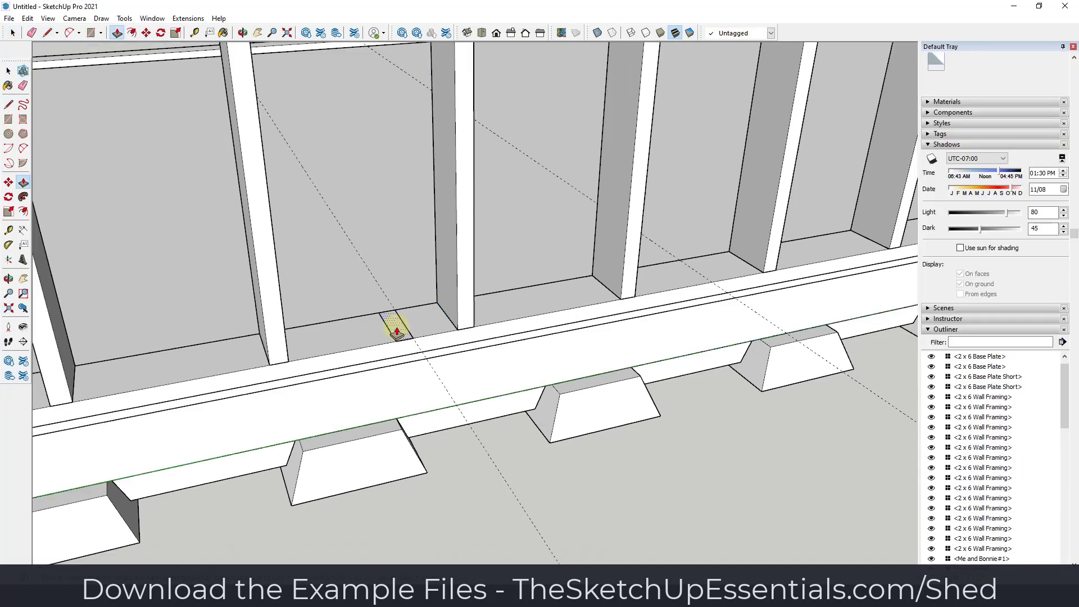
key(space)
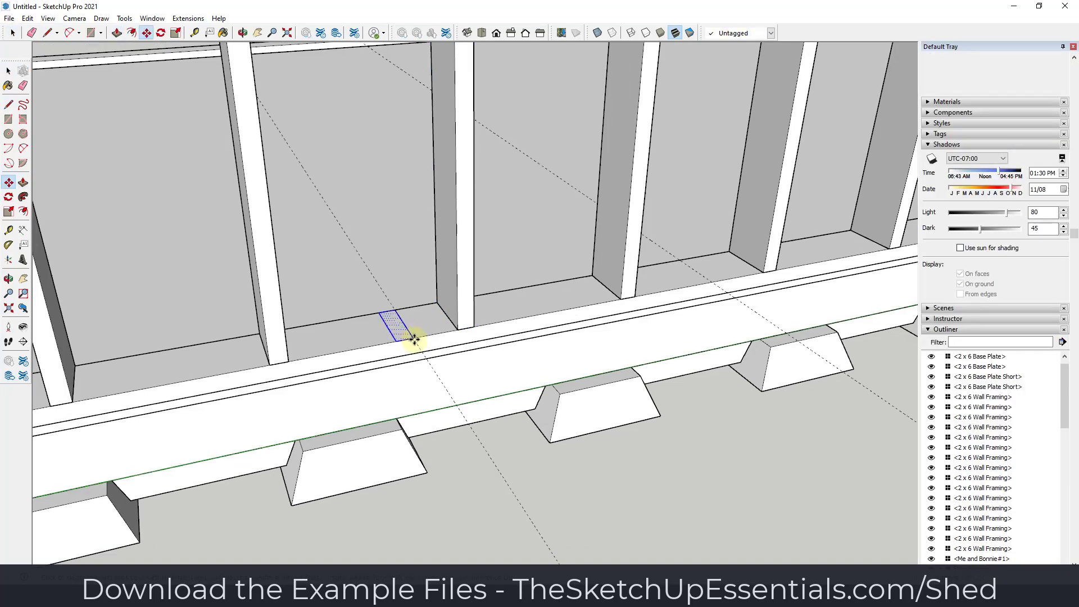
click(393, 337)
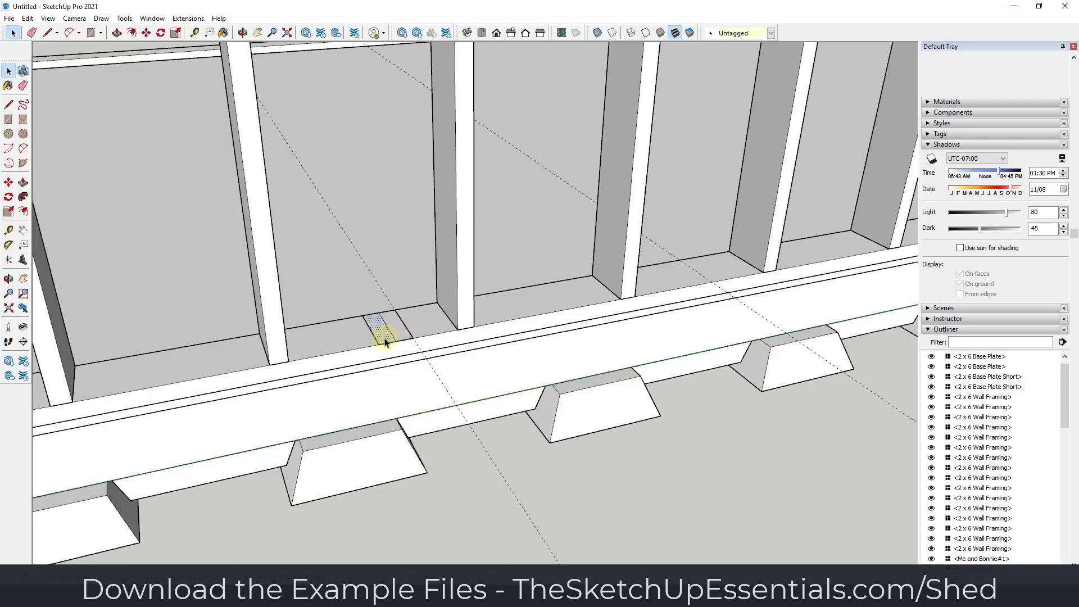
click(386, 337)
- Push/Pull the copied footprint up to the top of the existing wall studs to form a full-height stud
scroll(386, 336, down, 2)
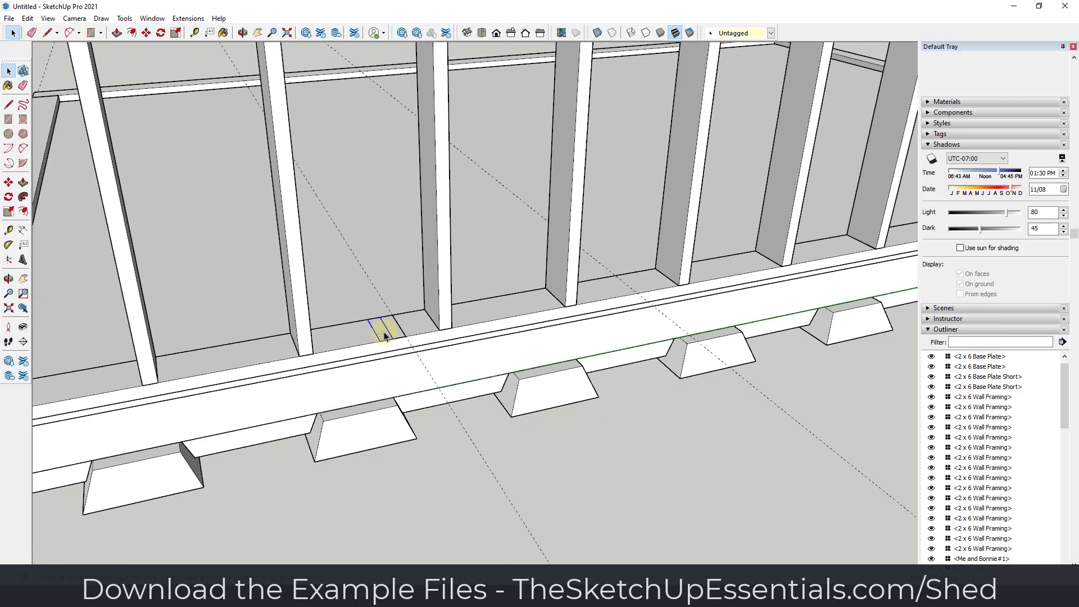
key(p)
scroll(385, 331, down, 4)
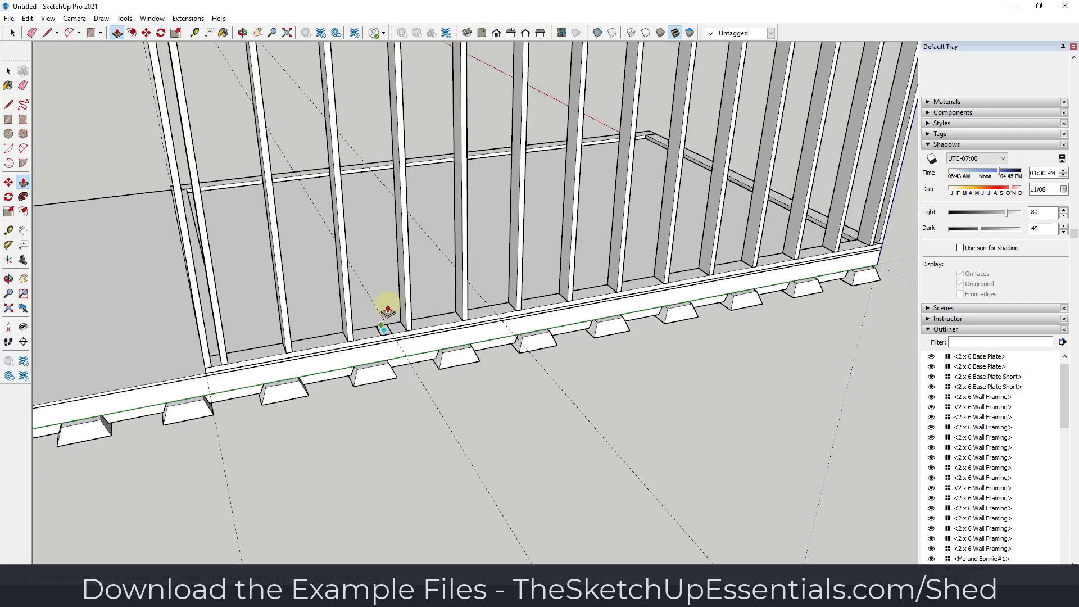
scroll(380, 242, down, 4)
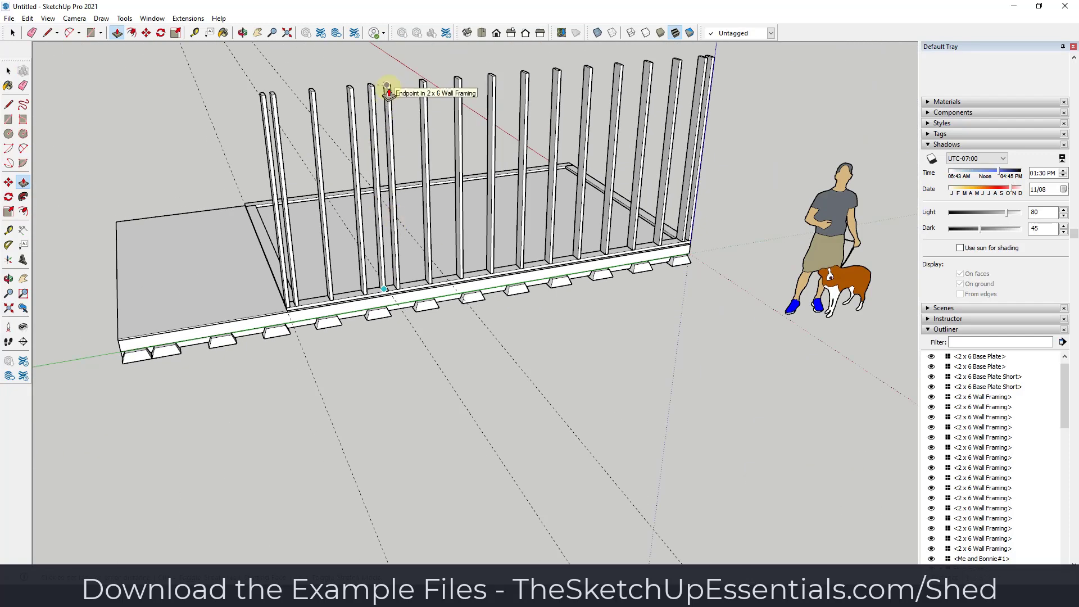
key(space)
- Offset a horizontal guide line upward from the bottom edge of a wall stud beside the opening
scroll(375, 264, up, 3)
scroll(382, 255, down, 3)
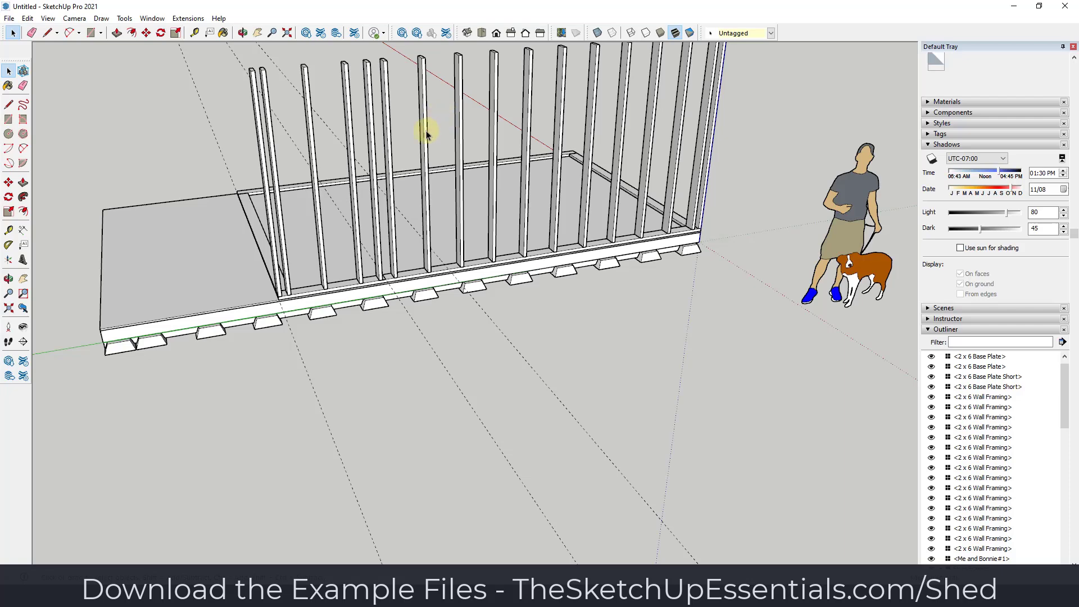
scroll(419, 275, up, 3)
scroll(402, 277, down, 2)
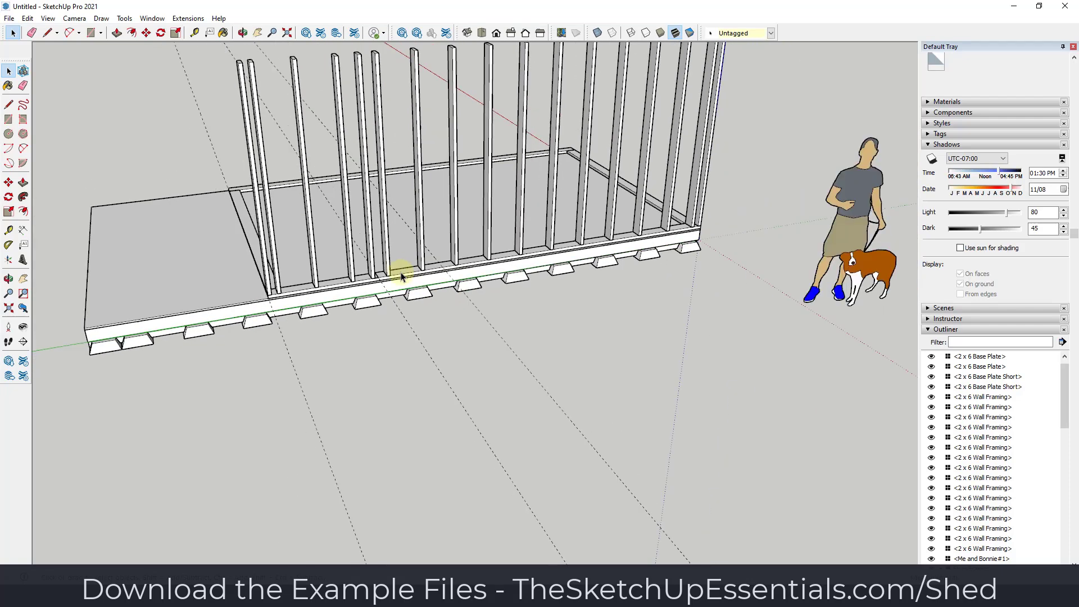
click(9, 231)
scroll(368, 283, up, 5)
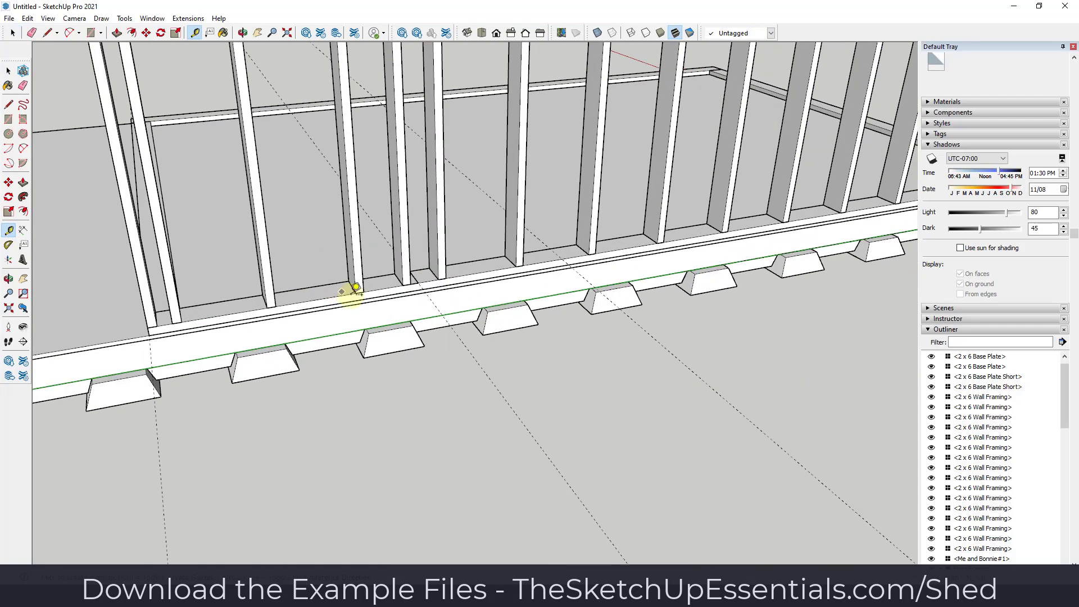
click(369, 284)
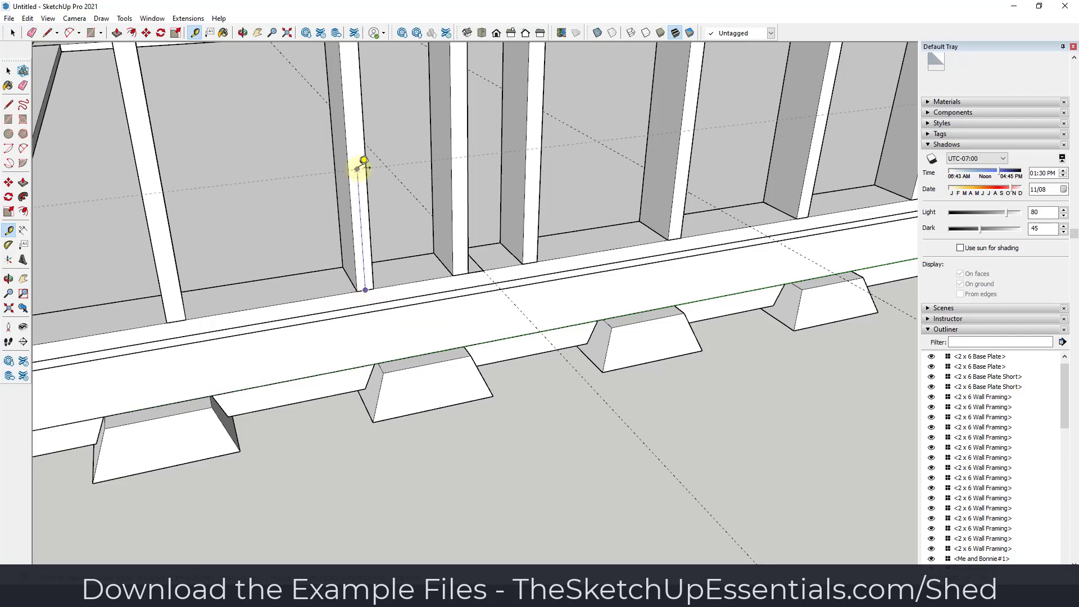
scroll(356, 169, down, 5)
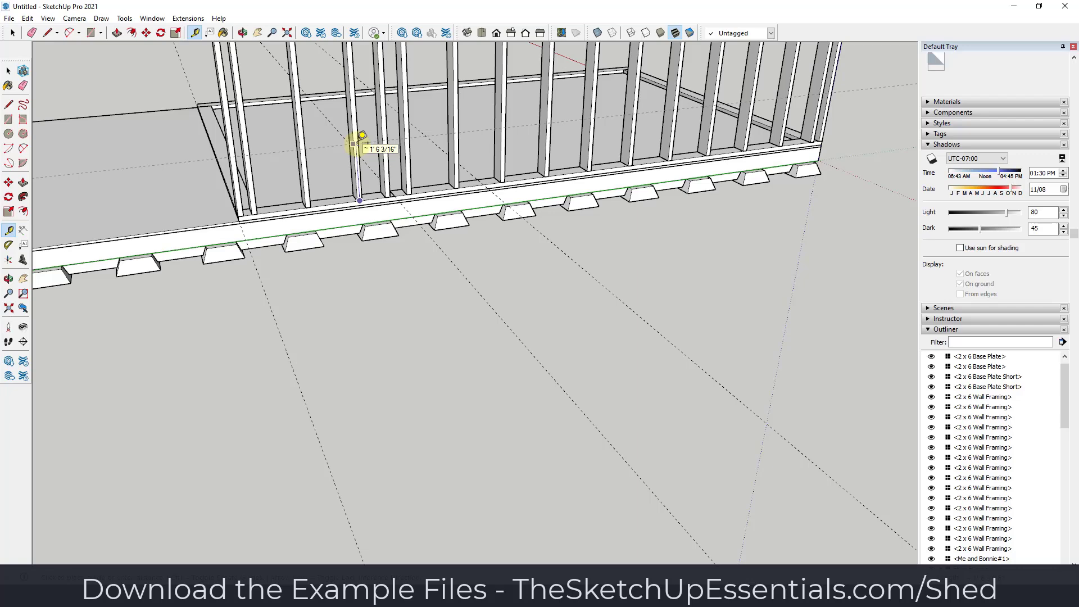
click(359, 134)
scroll(358, 124, up, 3)
scroll(362, 116, down, 6)
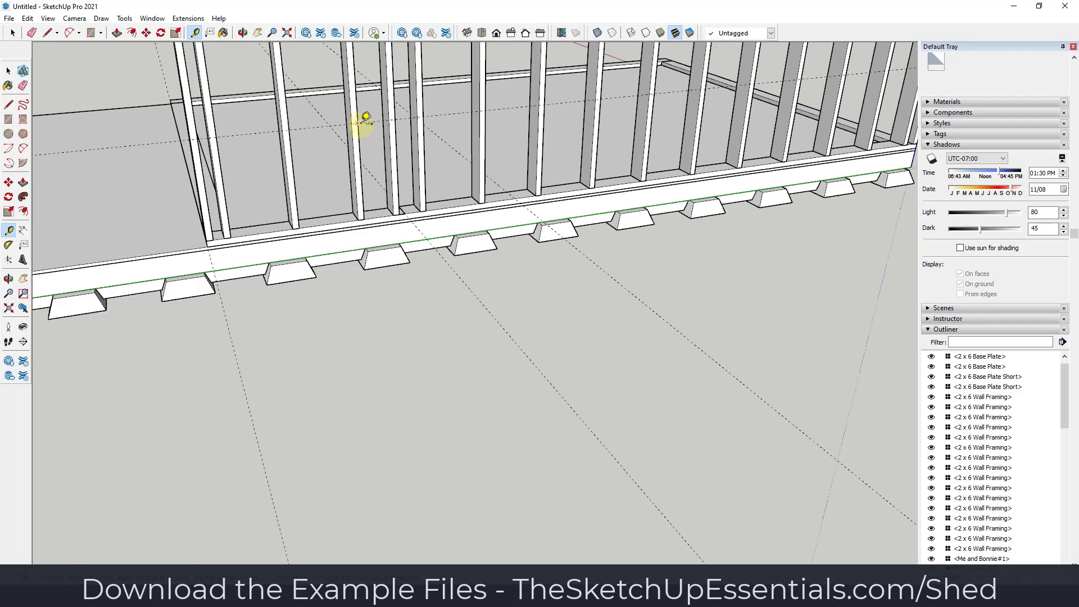
shift+middle_drag(357, 84, 368, 212)
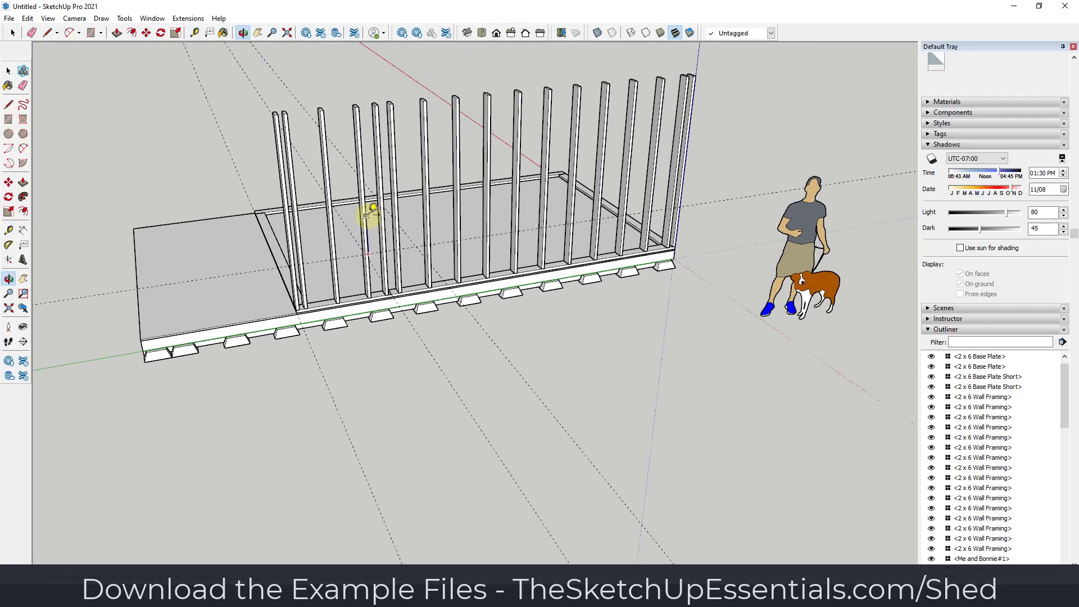
- Offset a second horizontal guide line upward from the first horizontal one to mark the top of the opening
key(space)
scroll(362, 258, up, 4)
scroll(362, 259, up, 2)
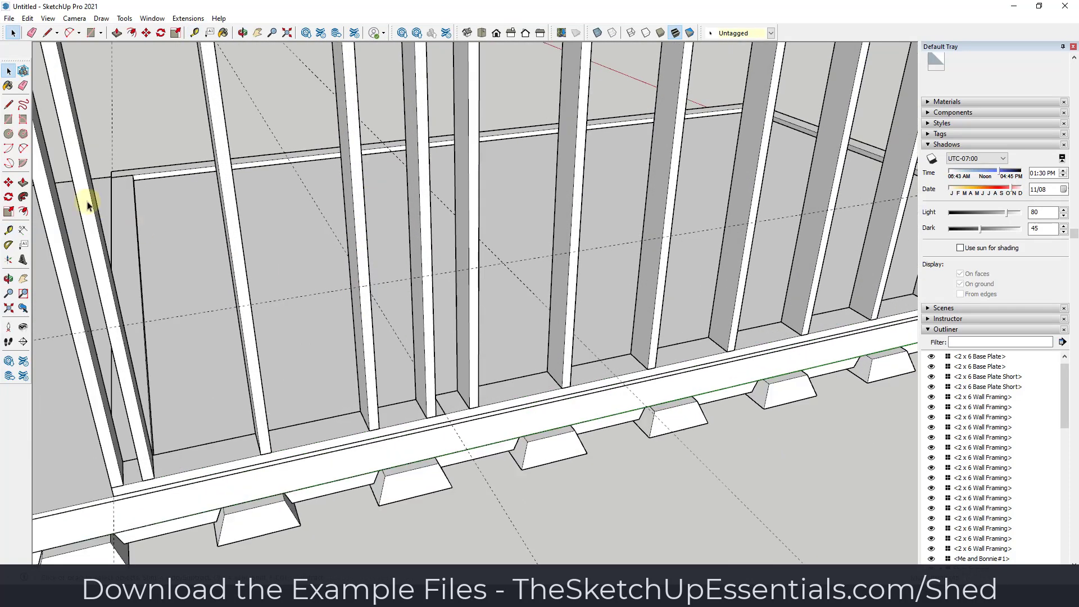
click(7, 230)
scroll(369, 284, up, 3)
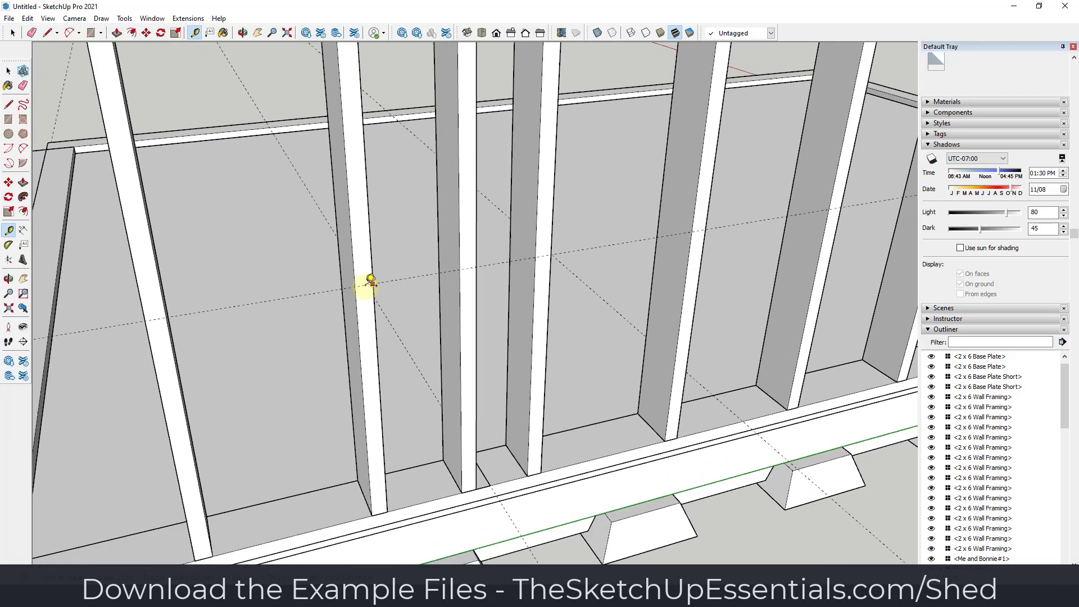
click(364, 285)
key(Escape)
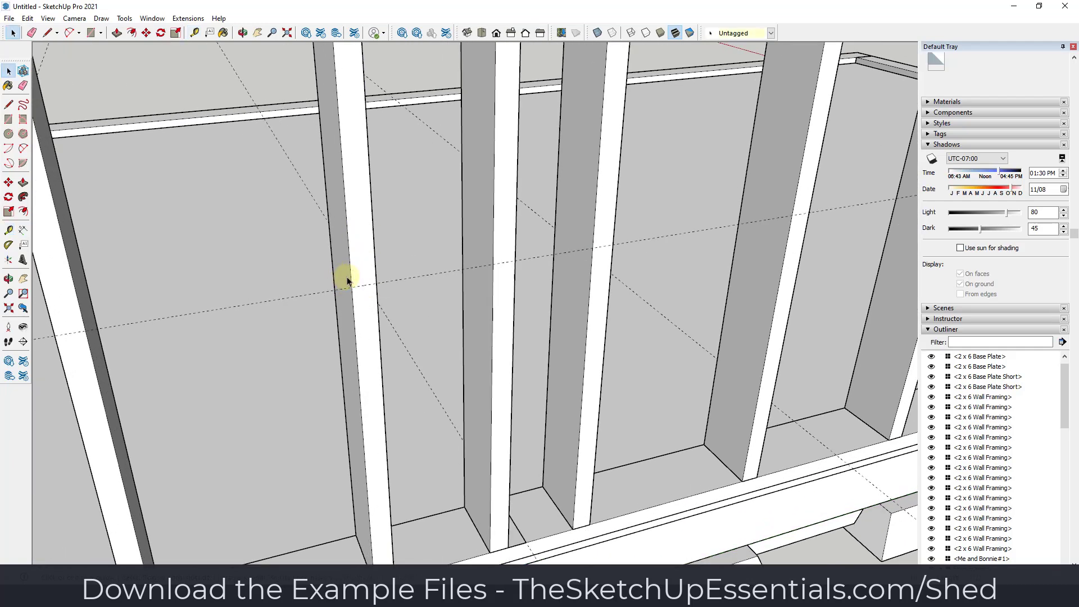
click(312, 293)
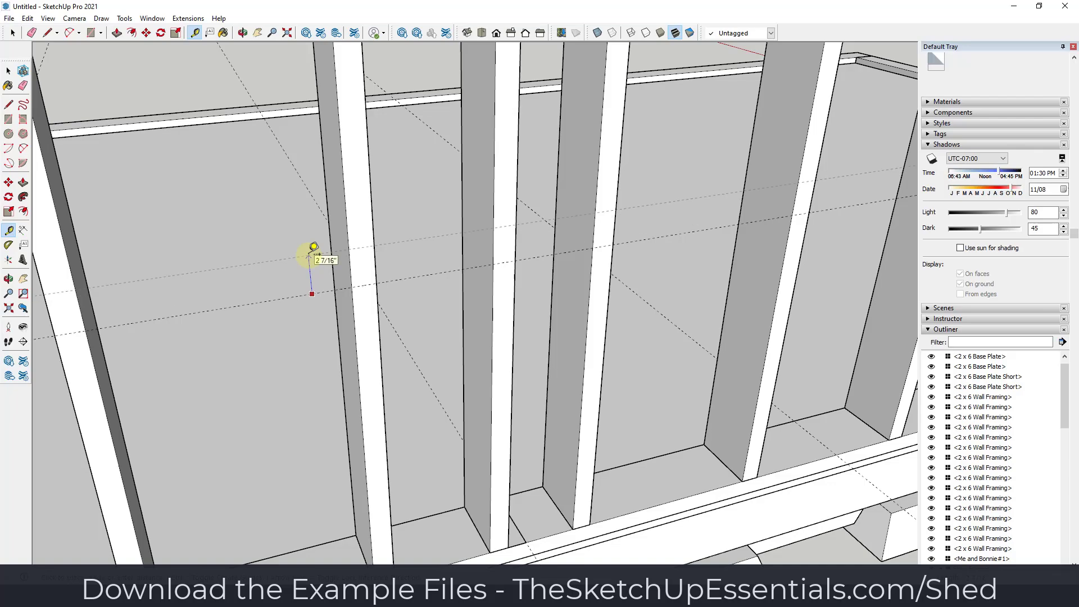
click(314, 248)
scroll(386, 313, down, 6)
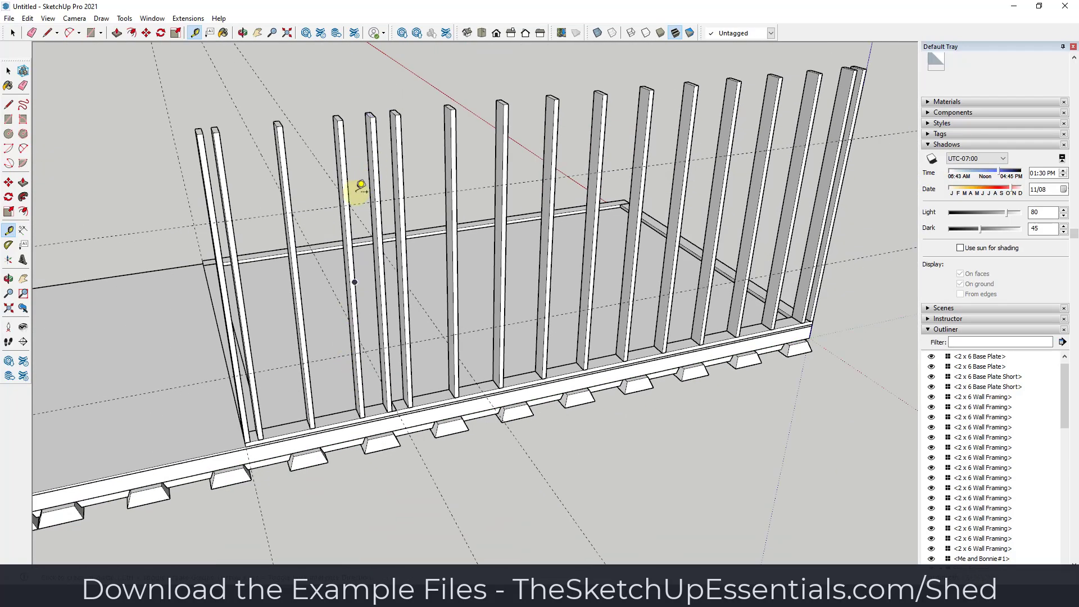
- Group the remaining stud footprint at the first opening guide line and open the group for editing
middle_drag(361, 186, 327, 137)
scroll(364, 397, up, 5)
key(space)
right_click(365, 397)
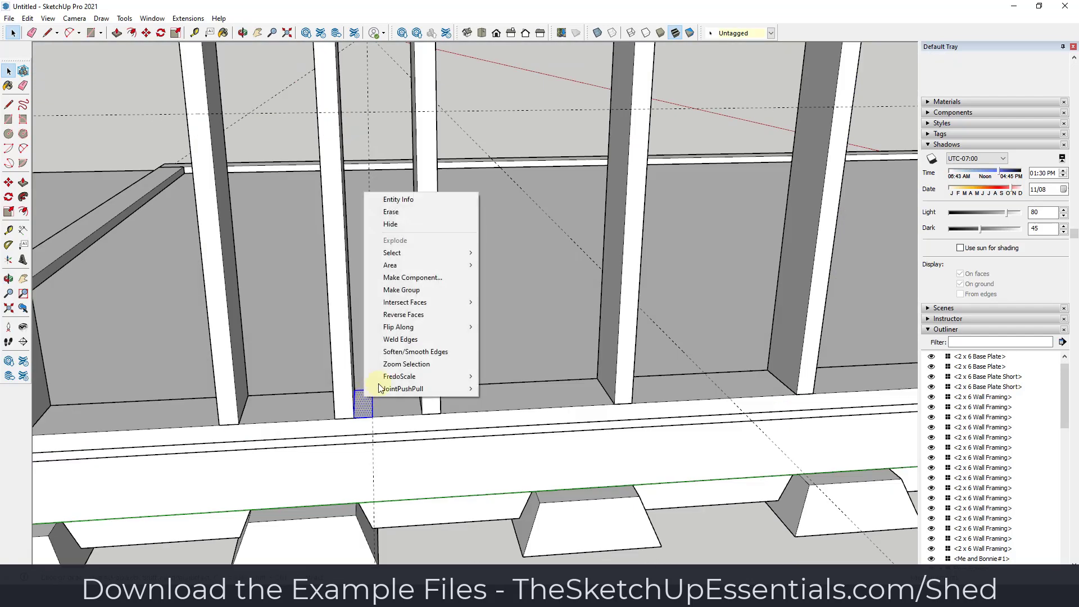
click(427, 291)
double_click(363, 402)
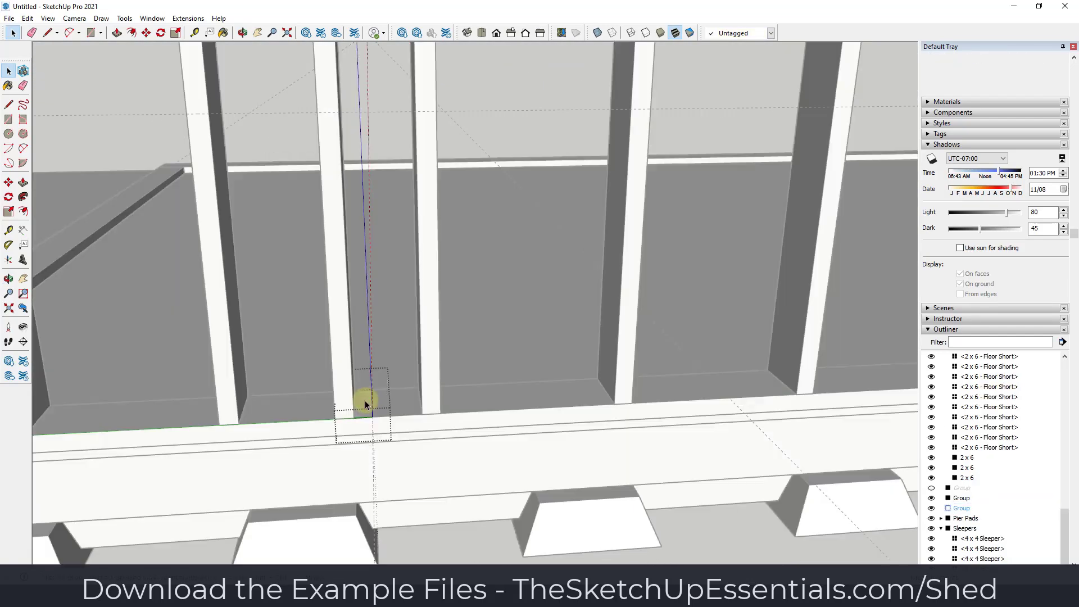
- Push/Pull the grouped footprint up to the upper horizontal guide line to form a shorter stud, and leave the group
key(p)
scroll(362, 404, down, 5)
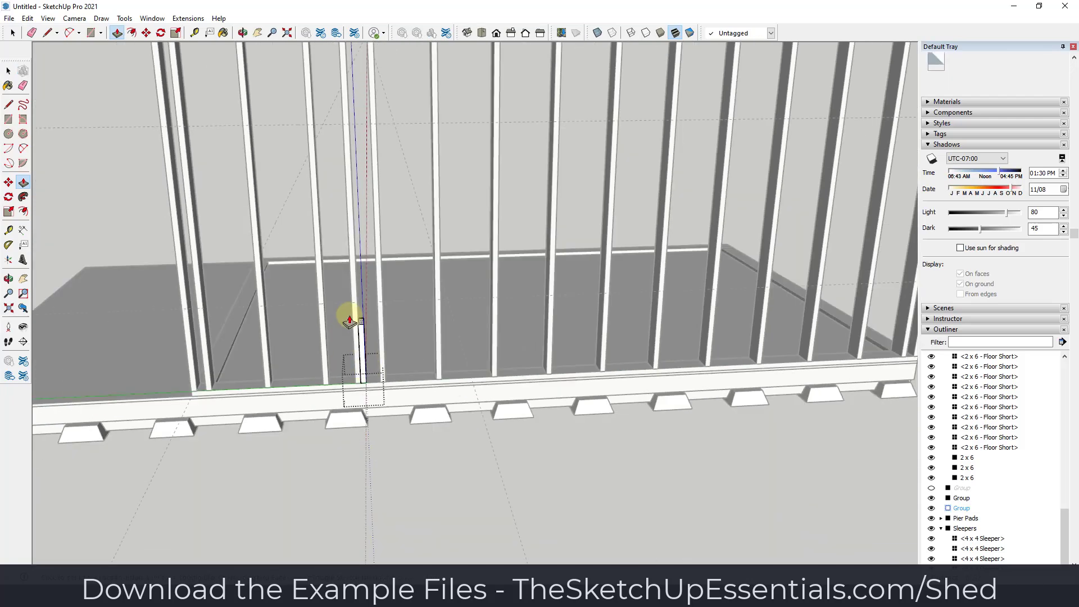
middle_drag(362, 264, 414, 211)
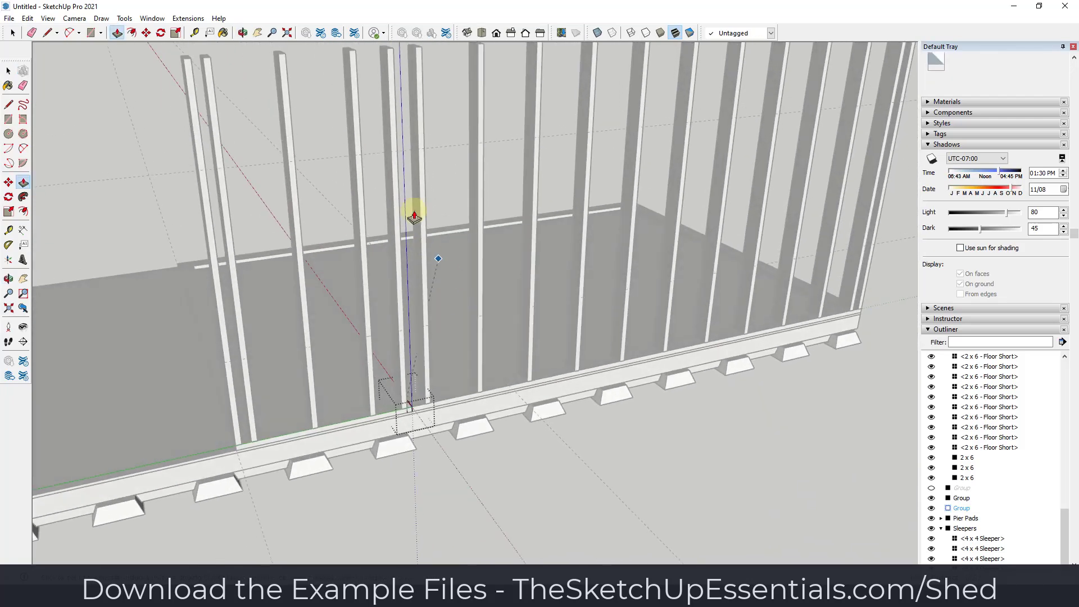
click(405, 149)
key(space)
click(397, 232)
- Make a group of the full-height stud that stands directly against the shorter stud
scroll(395, 233, down, 3)
scroll(409, 174, up, 5)
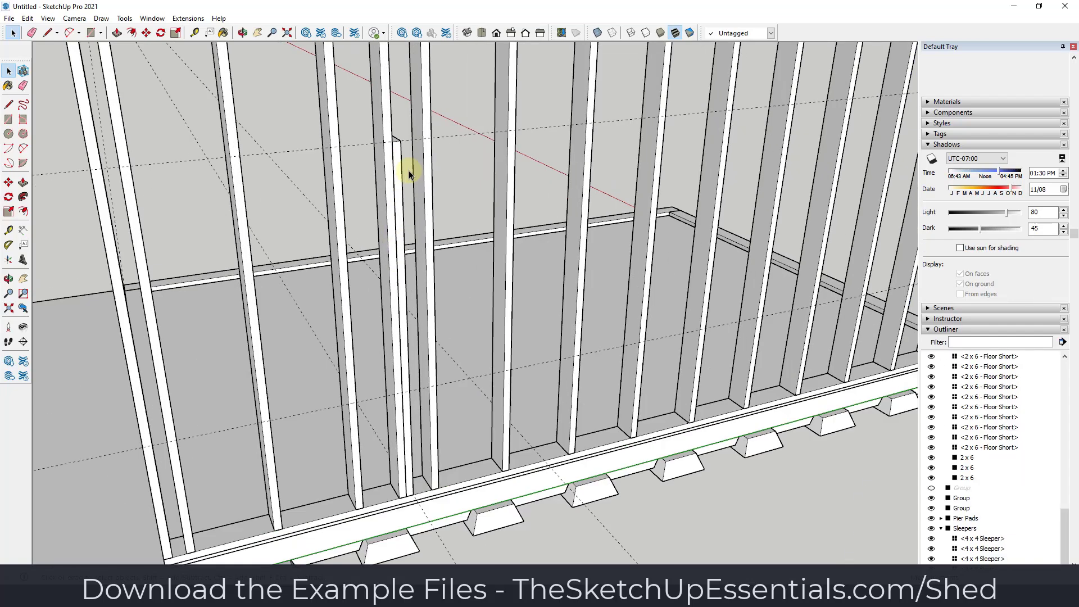
scroll(409, 270, down, 3)
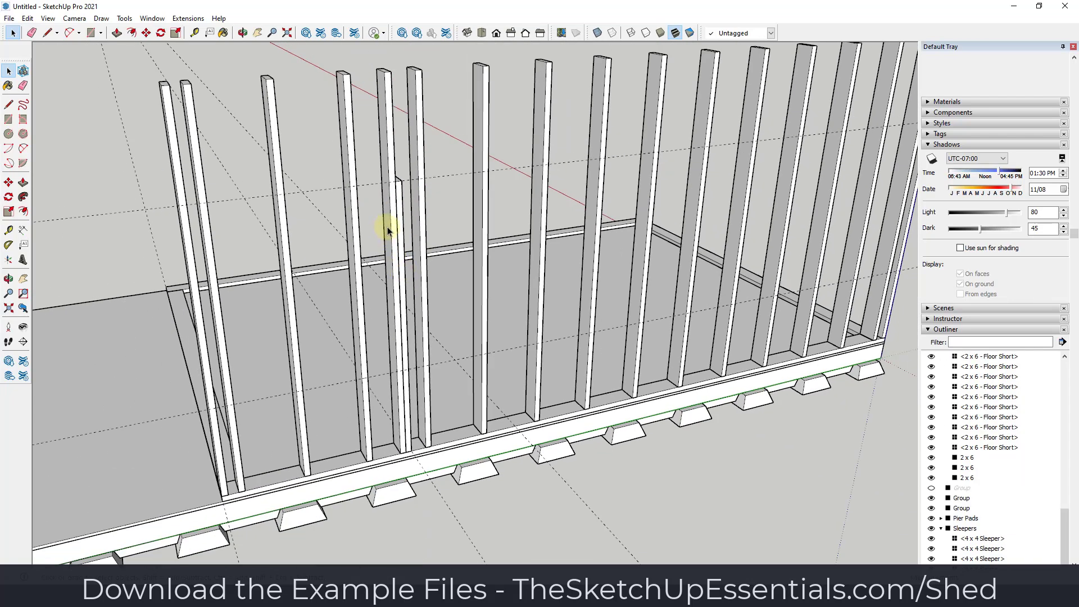
click(387, 230)
right_click(388, 228)
click(424, 324)
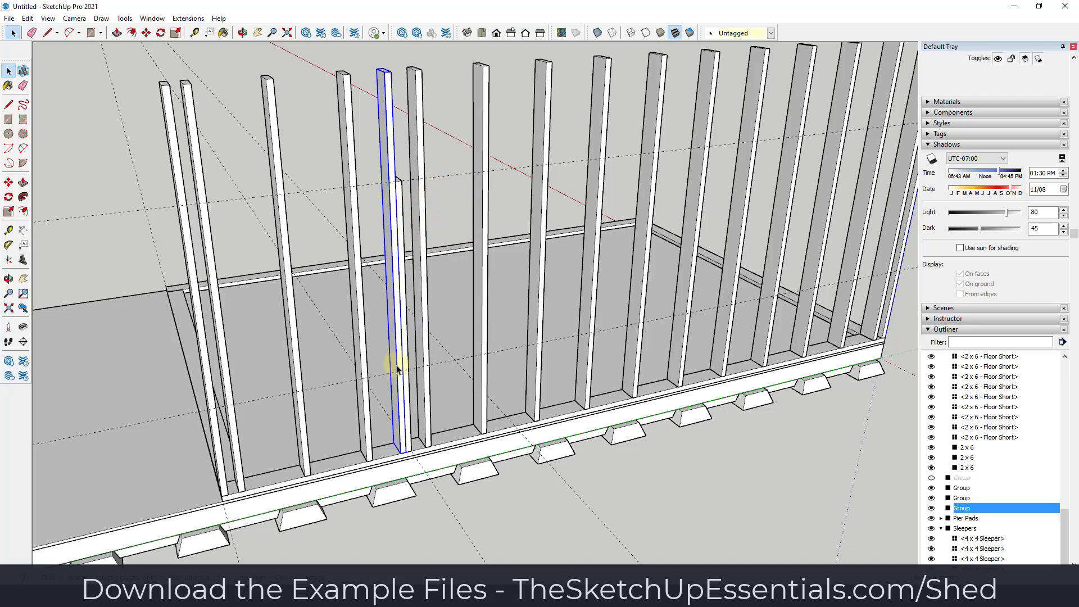
- Copy the full-height and shorter stud pair along the base plate to the second opening guide line
shift+click(408, 380)
scroll(425, 423, down, 3)
key(m)
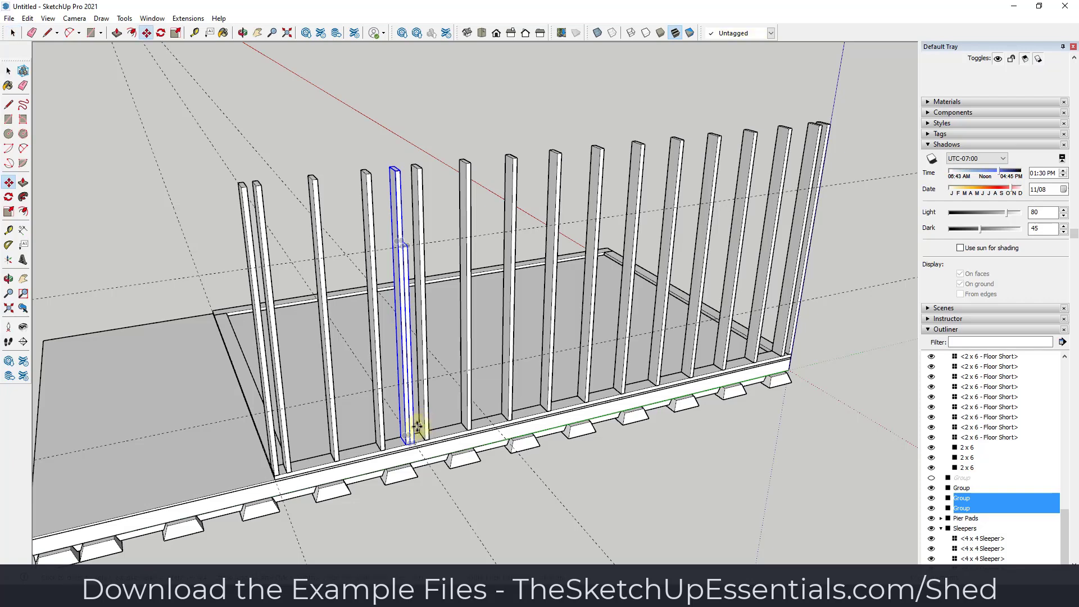
scroll(405, 444, up, 5)
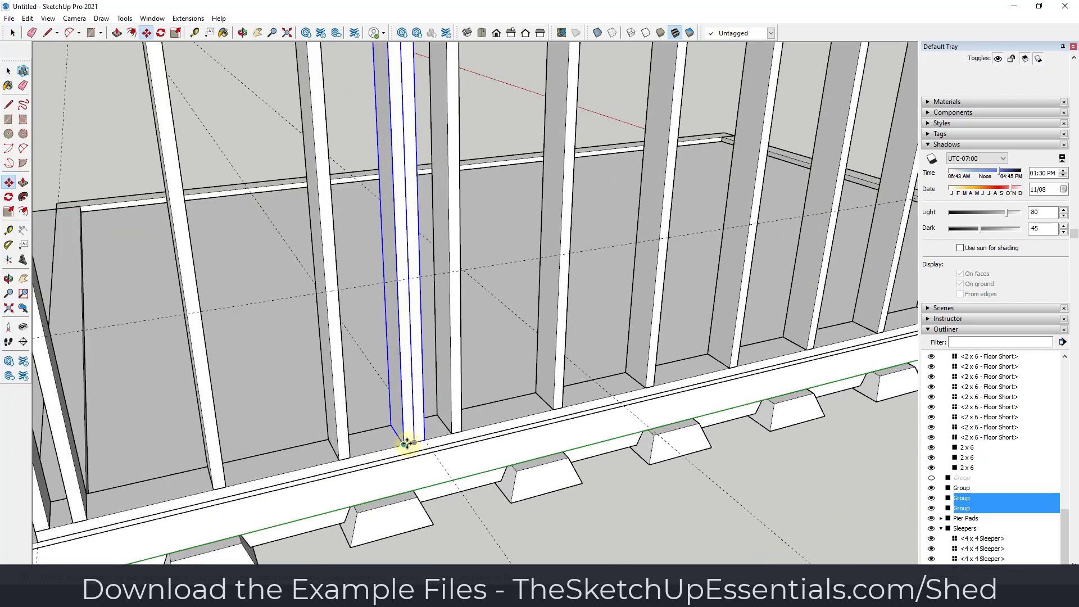
click(406, 443)
click(615, 393)
scroll(605, 277, down, 5)
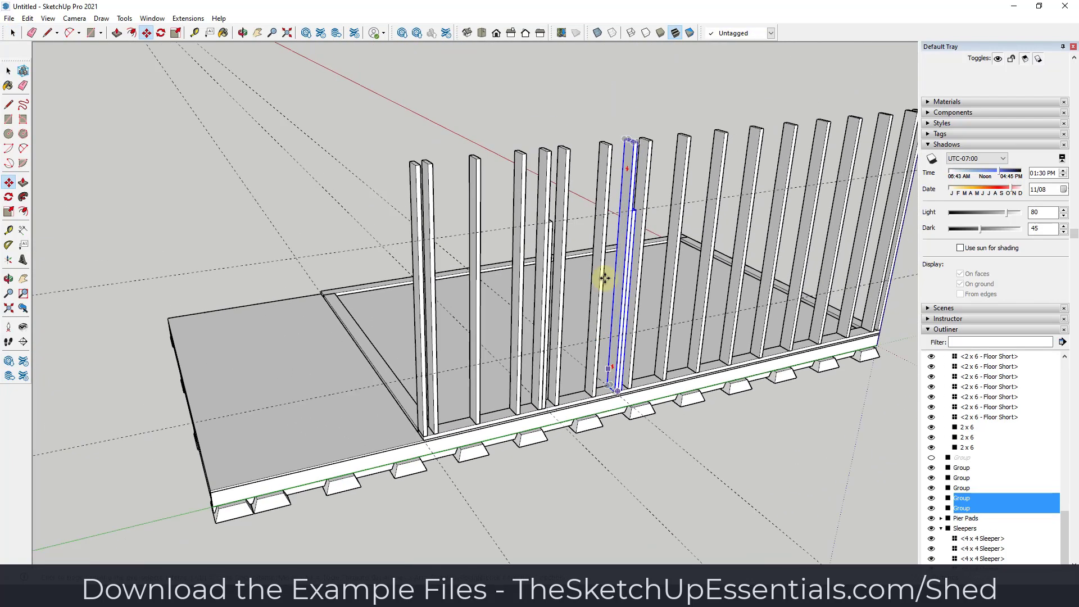
- Mirror the copied stud pair along the wall with the Scale tool so its shorter stud faces the opening
scroll(692, 272, up, 8)
scroll(560, 249, down, 5)
key(s)
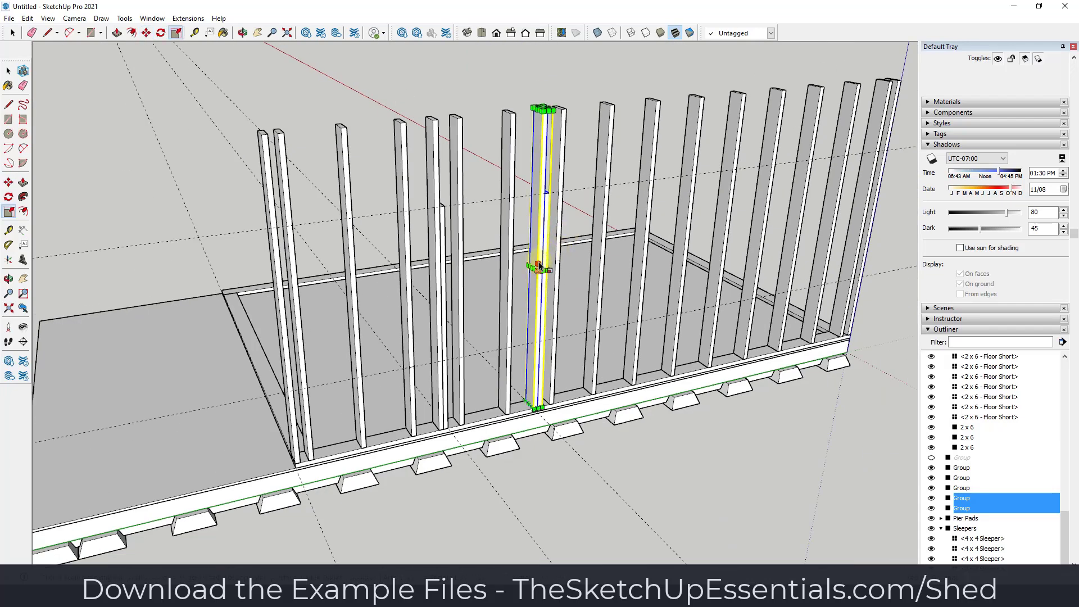
scroll(539, 268, up, 4)
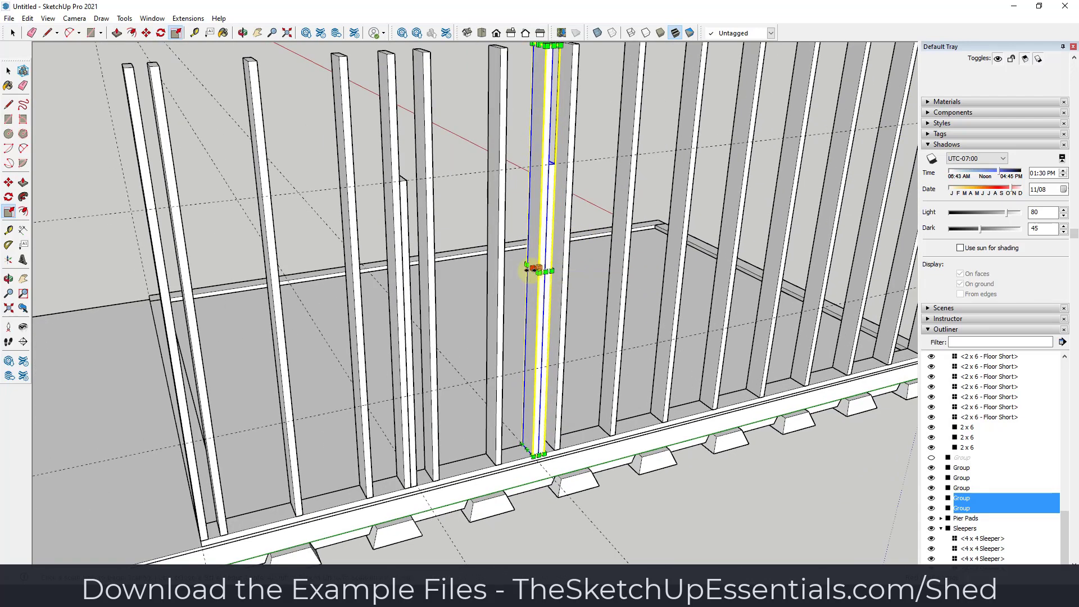
click(538, 271)
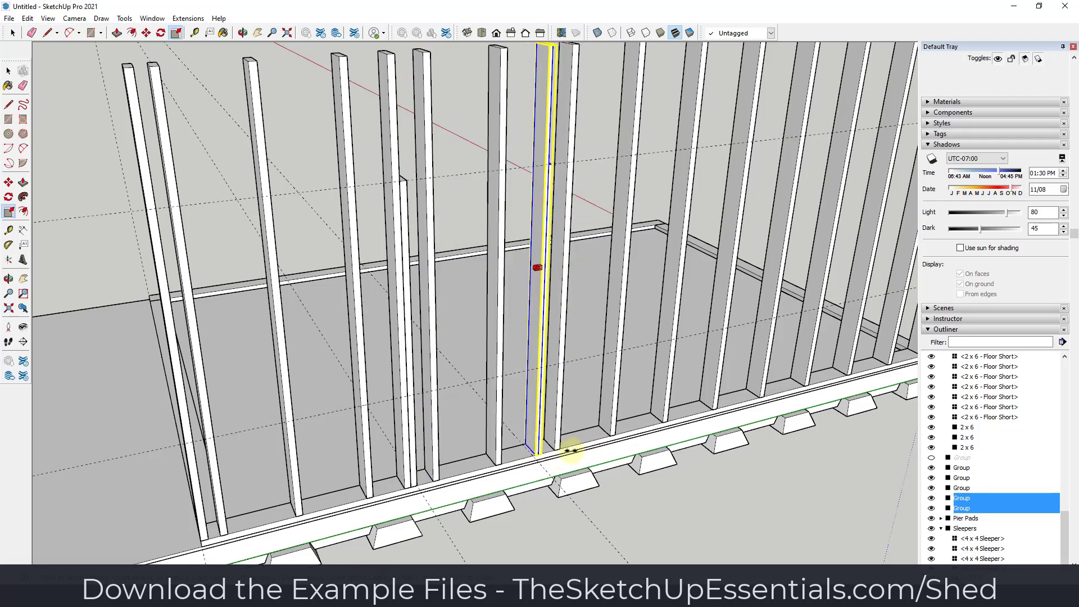
click(546, 452)
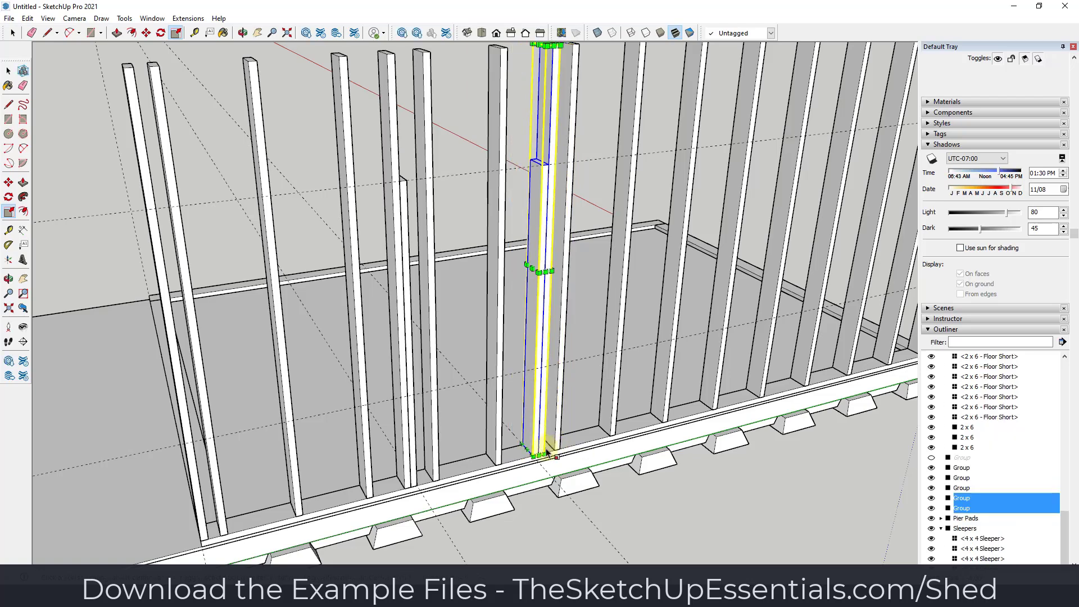
- Delete the two regular wall studs that stand inside the framed opening
middle_drag(539, 294, 494, 243)
key(space)
click(474, 279)
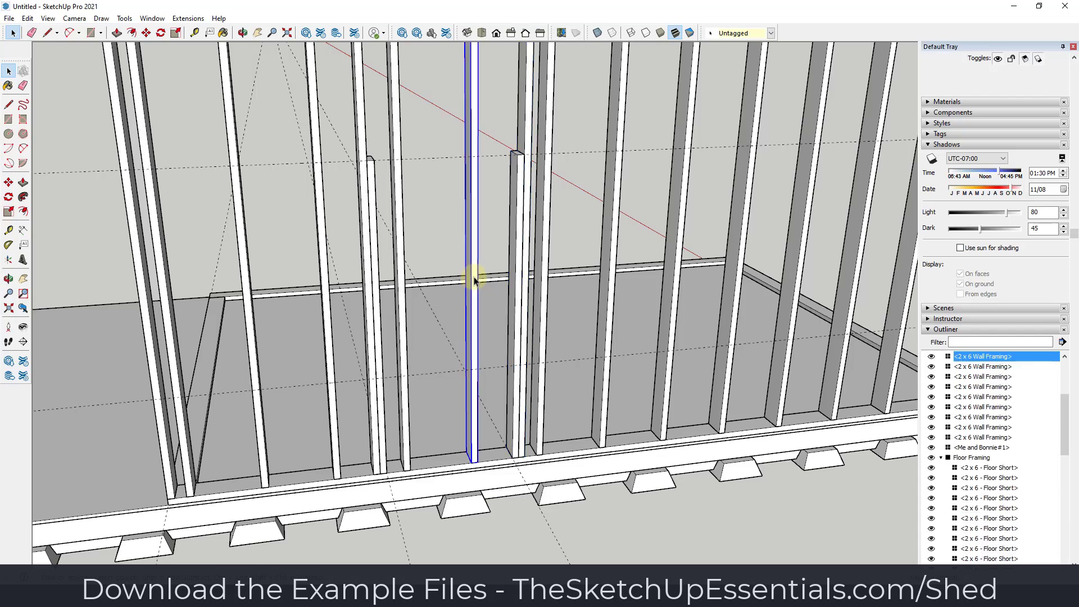
shift+click(398, 267)
key(Delete)
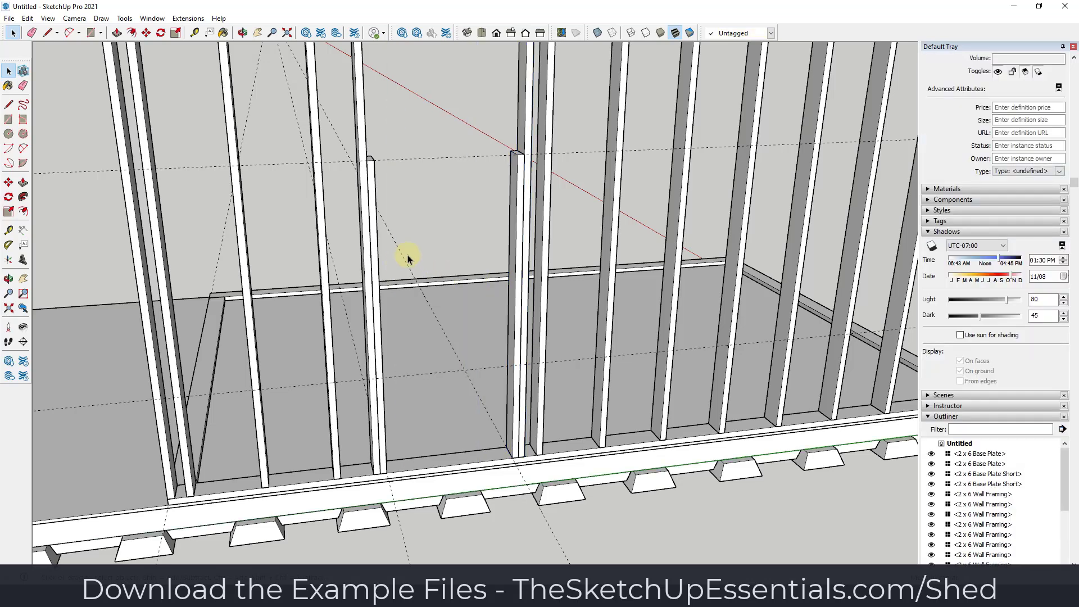
- Draw a header face spanning the opening on top of the two shorter studs, between the full-height studs
middle_drag(409, 253, 429, 270)
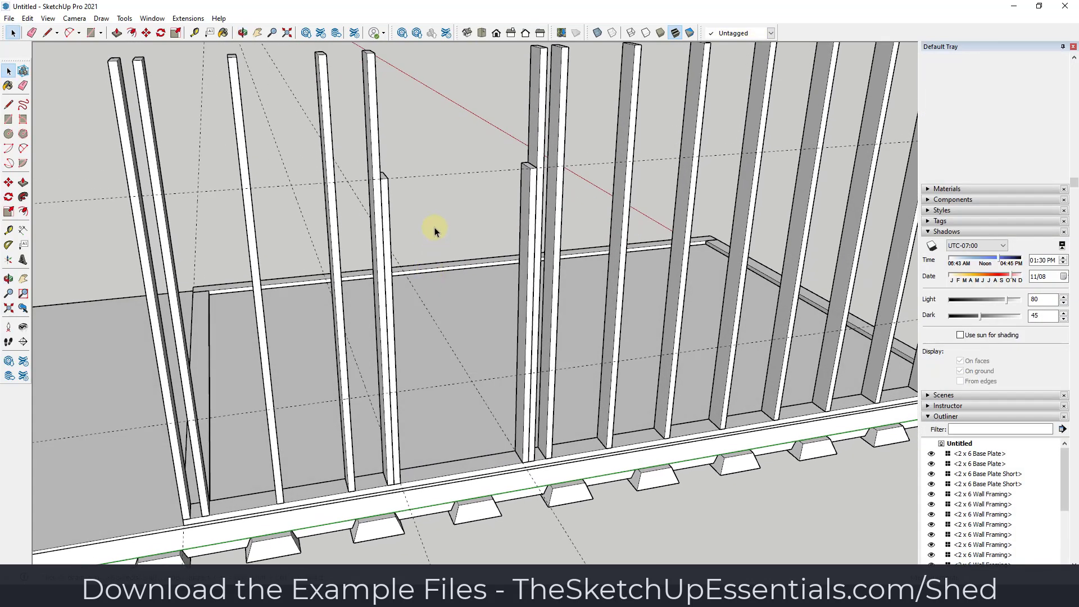
scroll(539, 169, up, 5)
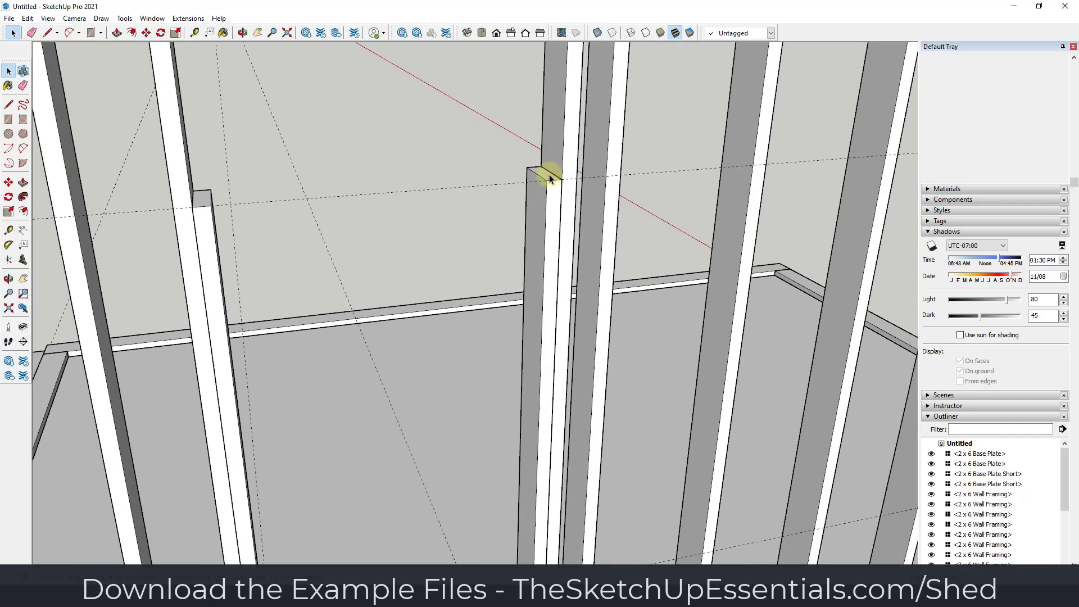
scroll(563, 184, down, 3)
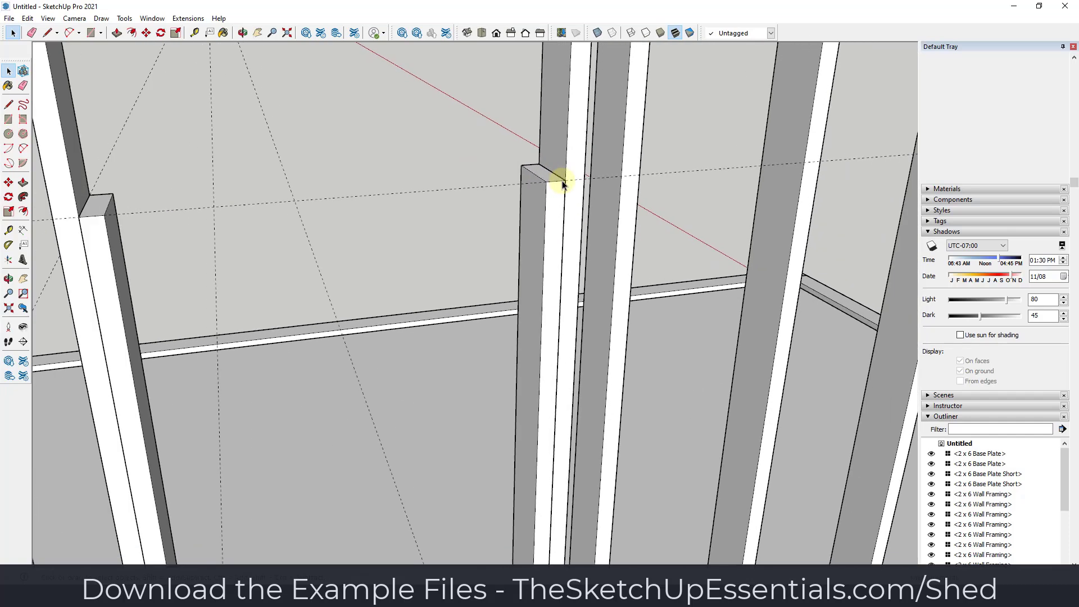
key(l)
drag(564, 180, 247, 204)
click(566, 128)
key(space)
- Push/Pull the header face into a solid board across the opening
middle_drag(484, 180, 449, 168)
click(449, 168)
key(p)
click(448, 167)
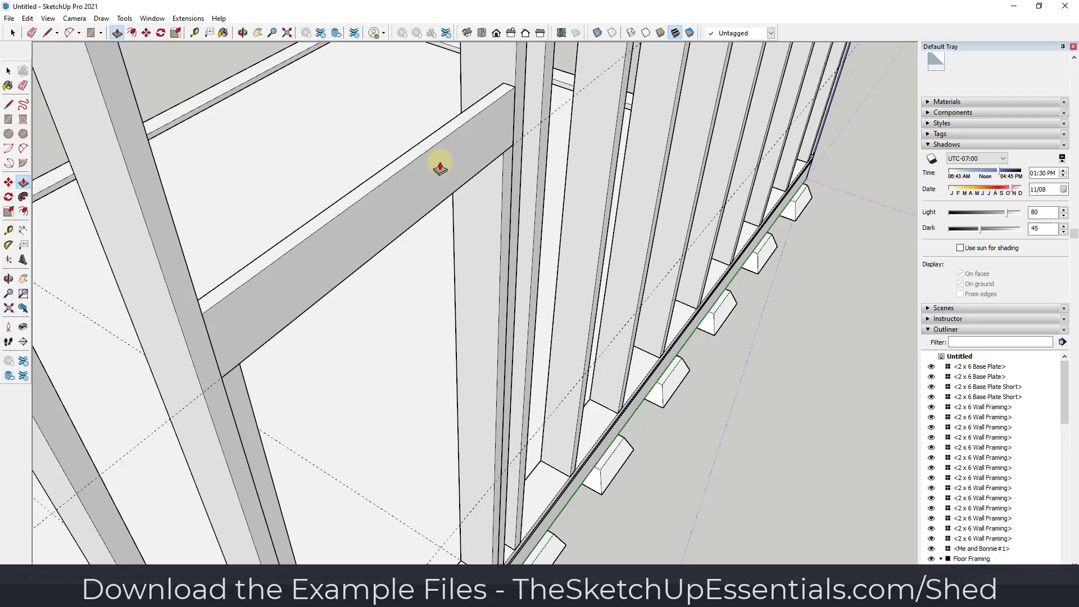
click(440, 167)
- Turn the header board over the opening into a component named 2 x 6 - Window Header
key(space)
triple_click(440, 154)
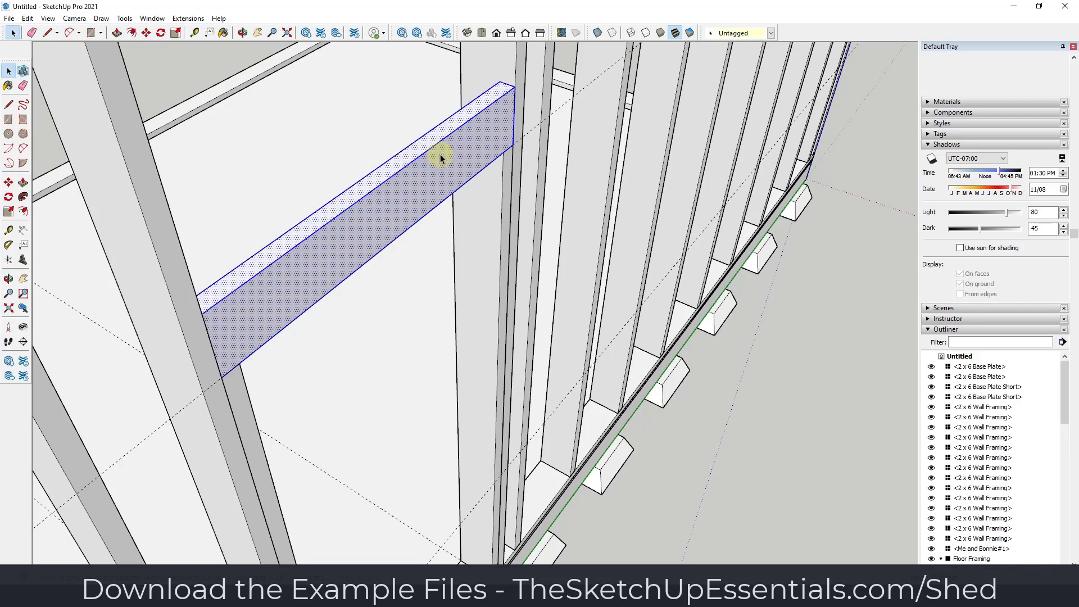
right_click(441, 154)
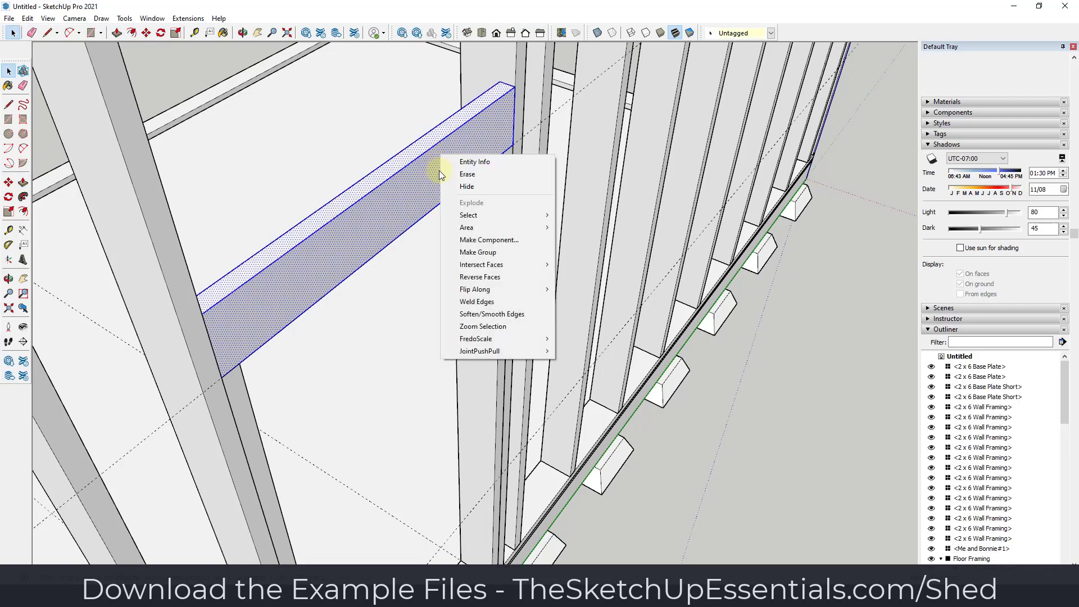
click(484, 240)
text(2 )
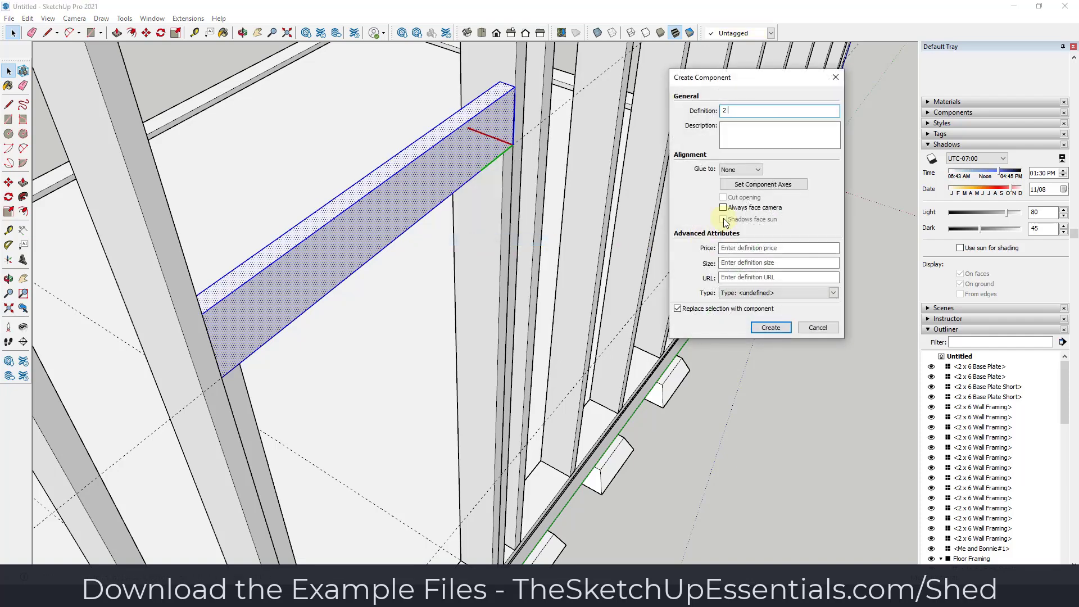
text(x 6 - Window D)
key(Return)
- Copy the window header board back through the wall's depth so the header is built from layered boards
key(m)
scroll(510, 88, up, 4)
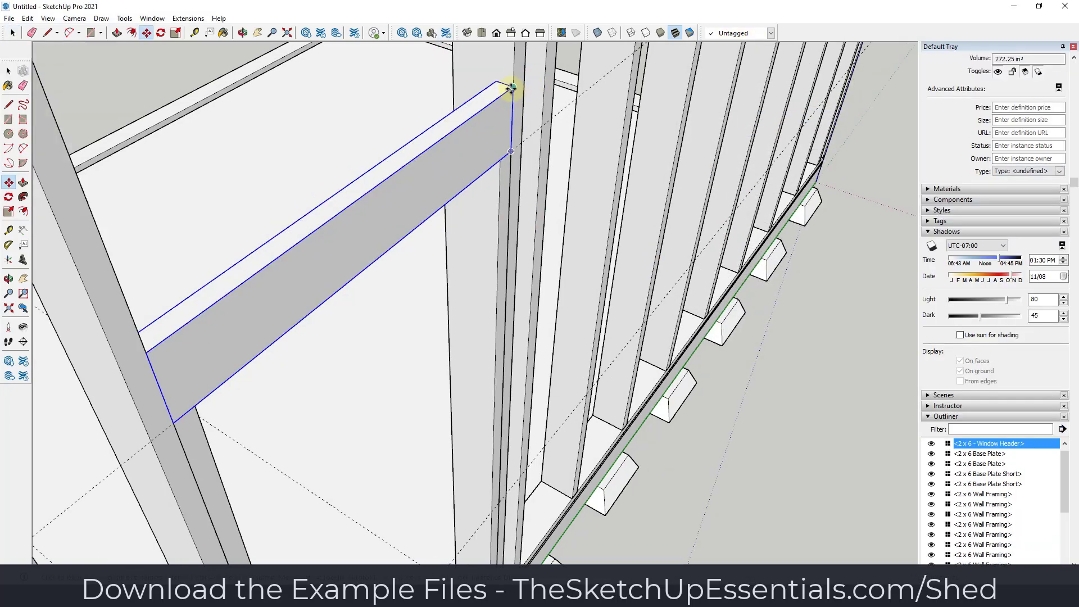
click(508, 87)
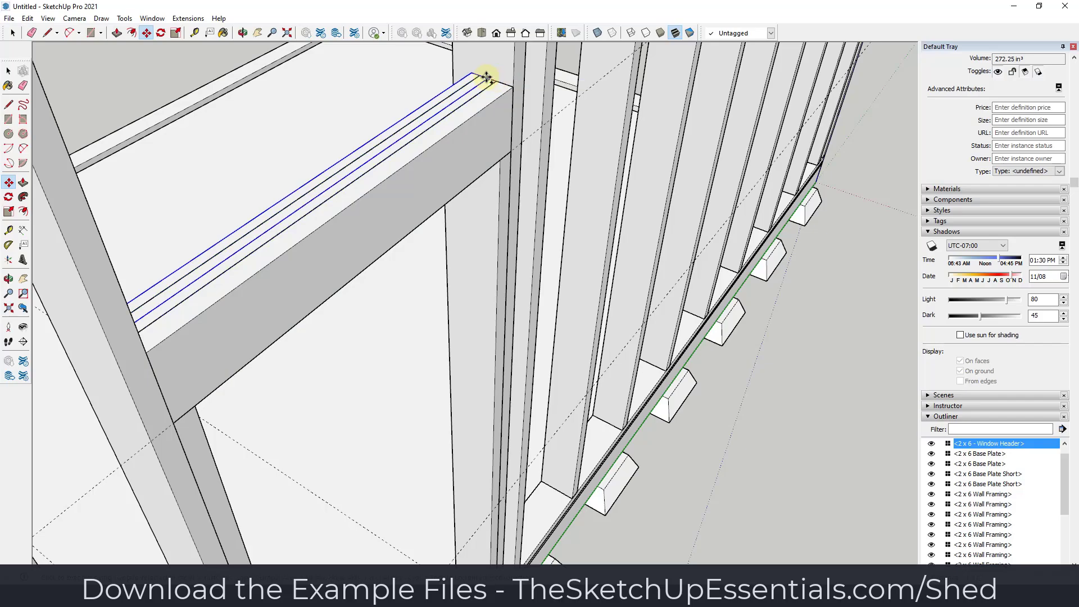
middle_drag(479, 72, 275, 207)
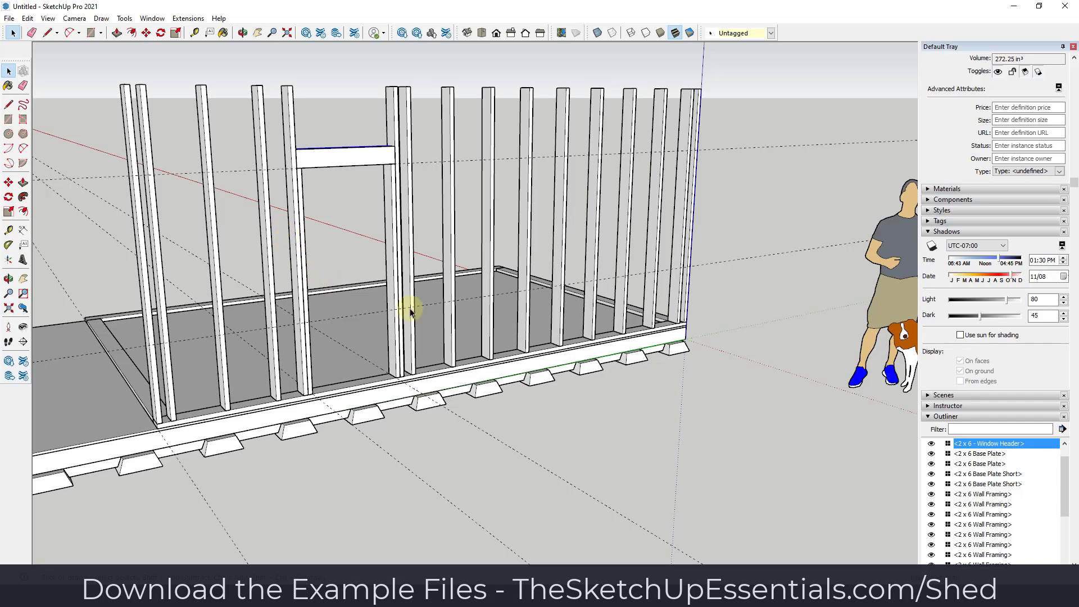
- Draw a centre line across the base plate at the midpoint between the two shorter studs of the opening
scroll(354, 366, up, 3)
middle_drag(381, 368, 243, 449)
scroll(321, 366, up, 6)
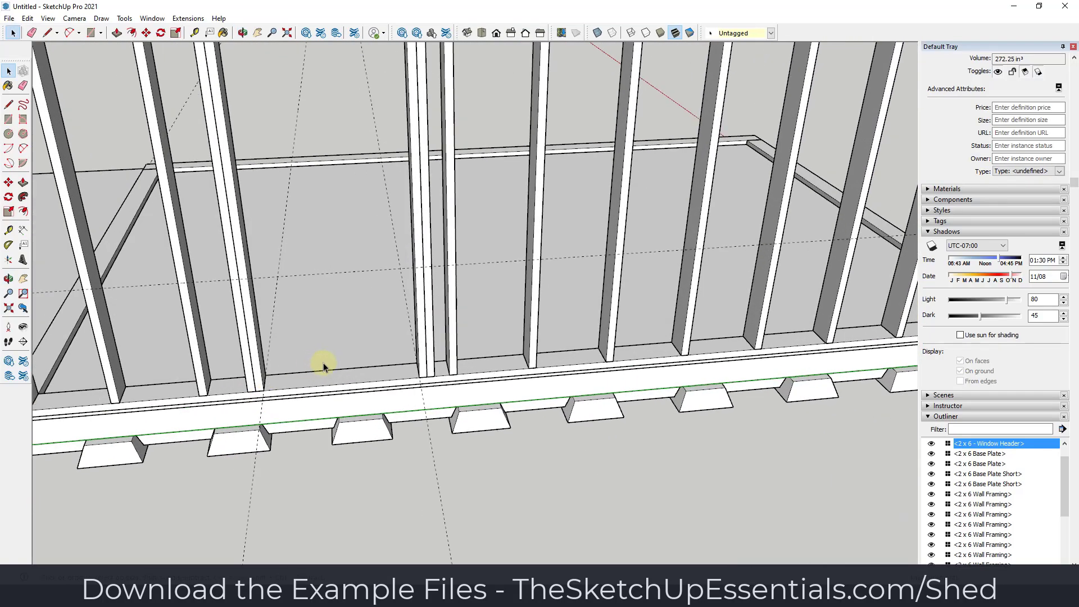
key(l)
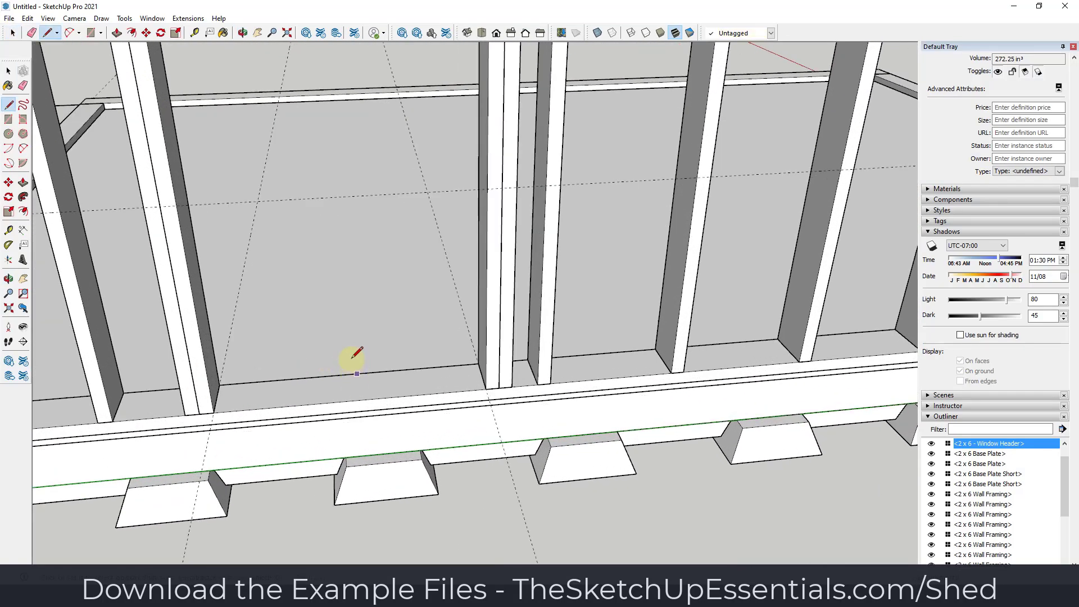
click(224, 385)
click(479, 363)
click(354, 400)
- Draw a narrow stud footprint across the base plate, beside the centre line
scroll(354, 399, up, 5)
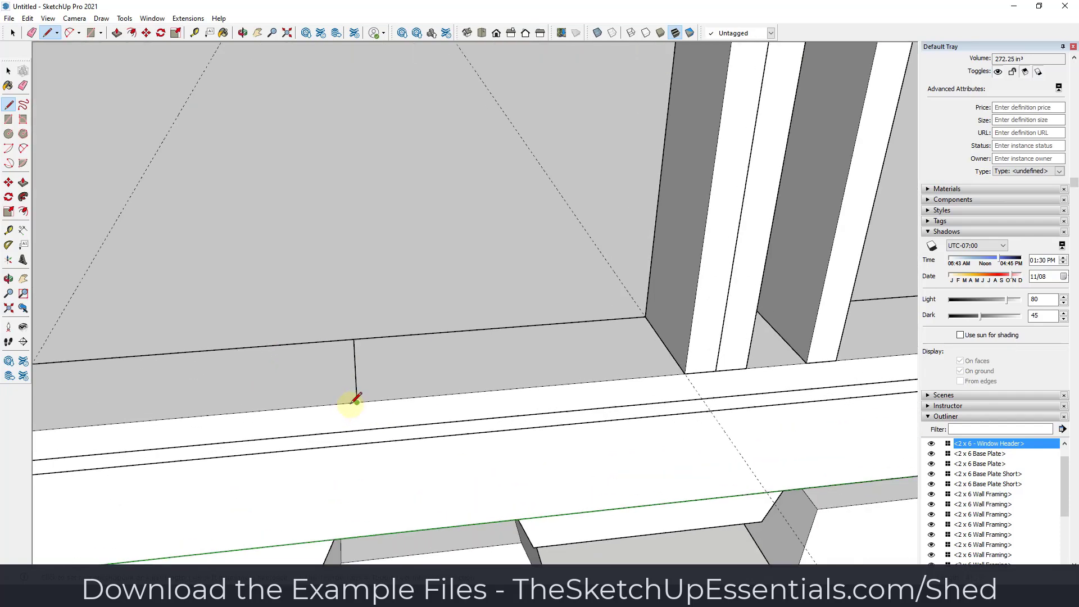
click(492, 388)
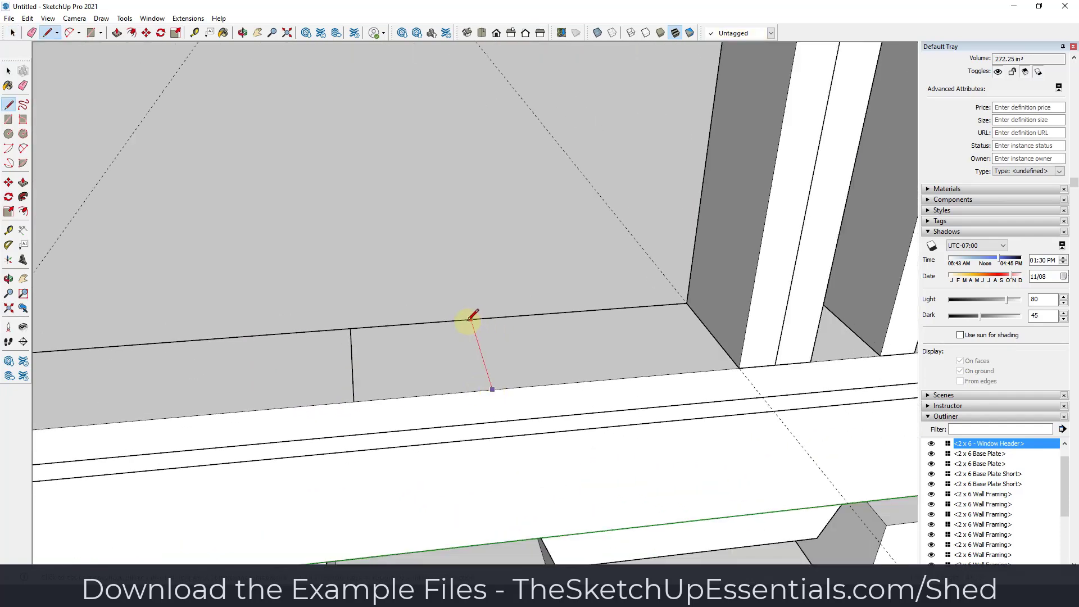
click(471, 319)
click(531, 386)
- Group the stud footprint and rename the group 2 x 6 - Sill Support in the Outliner
key(space)
click(507, 360)
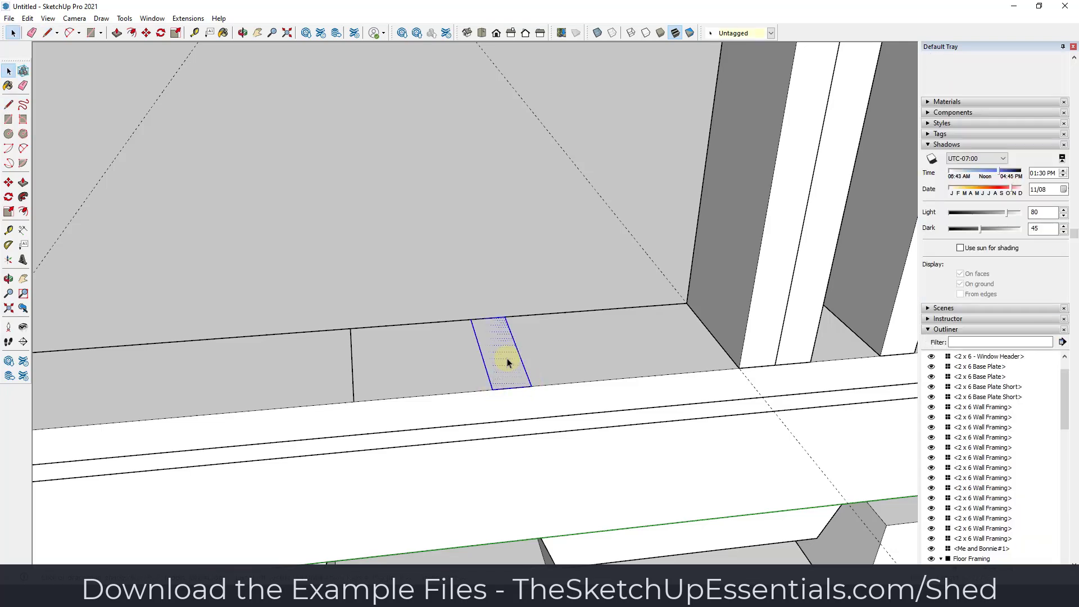
right_click(507, 362)
click(543, 452)
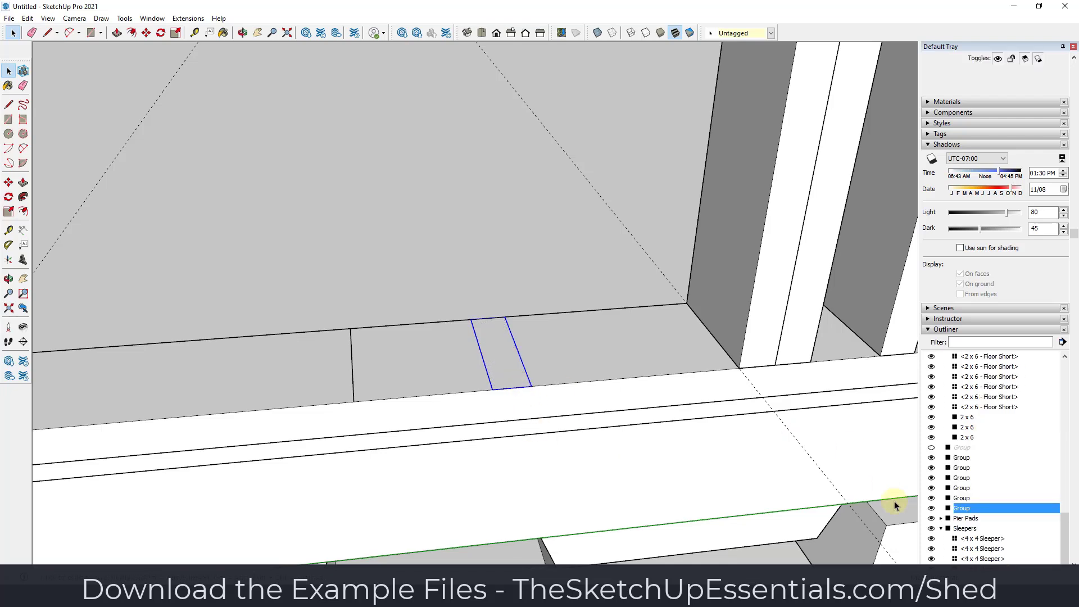
right_click(962, 509)
click(980, 503)
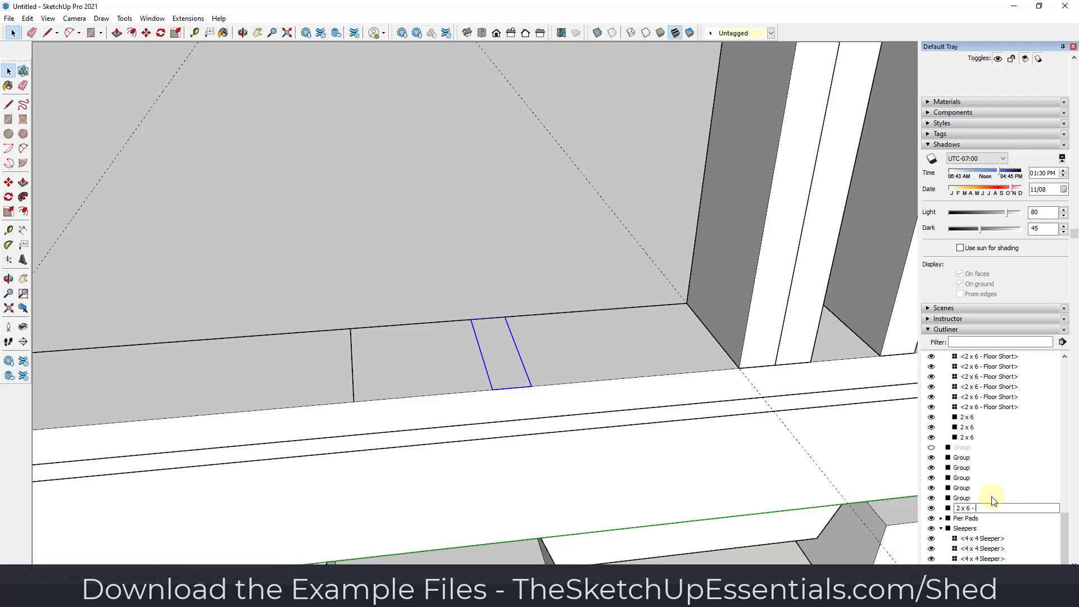
text(2 x 6 - Sill Support)
key(Return)
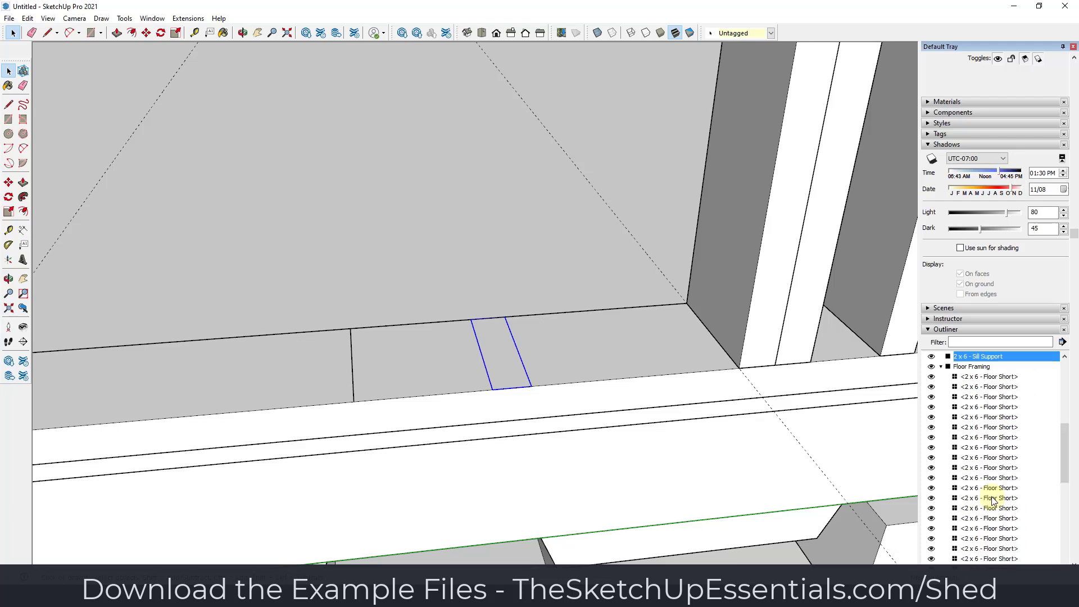
- Move the sill support footprint by its front midpoint so it is centred on the base plate's centre line
key(m)
click(512, 387)
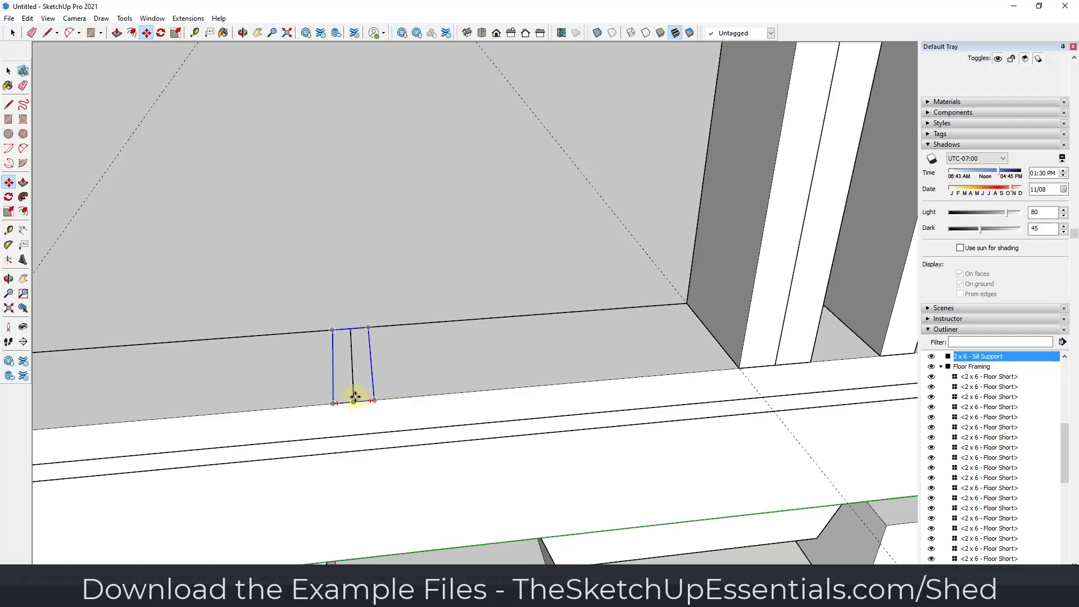
click(355, 396)
- Push/Pull the sill support footprint up into a post ending one board thickness below the horizontal guide
key(space)
double_click(342, 394)
key(p)
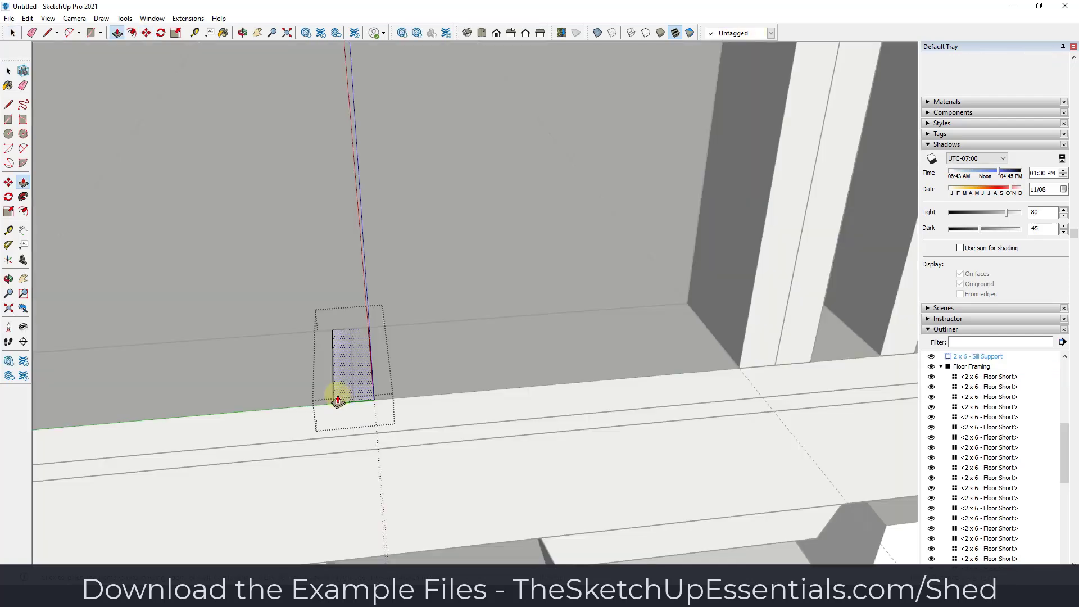
click(337, 400)
scroll(346, 382, down, 5)
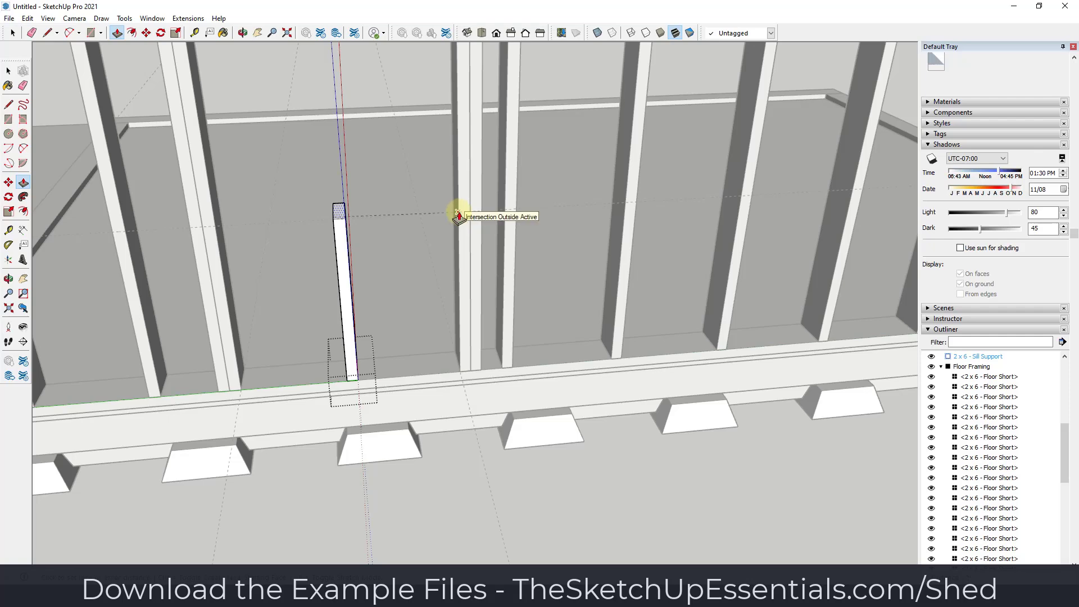
click(458, 215)
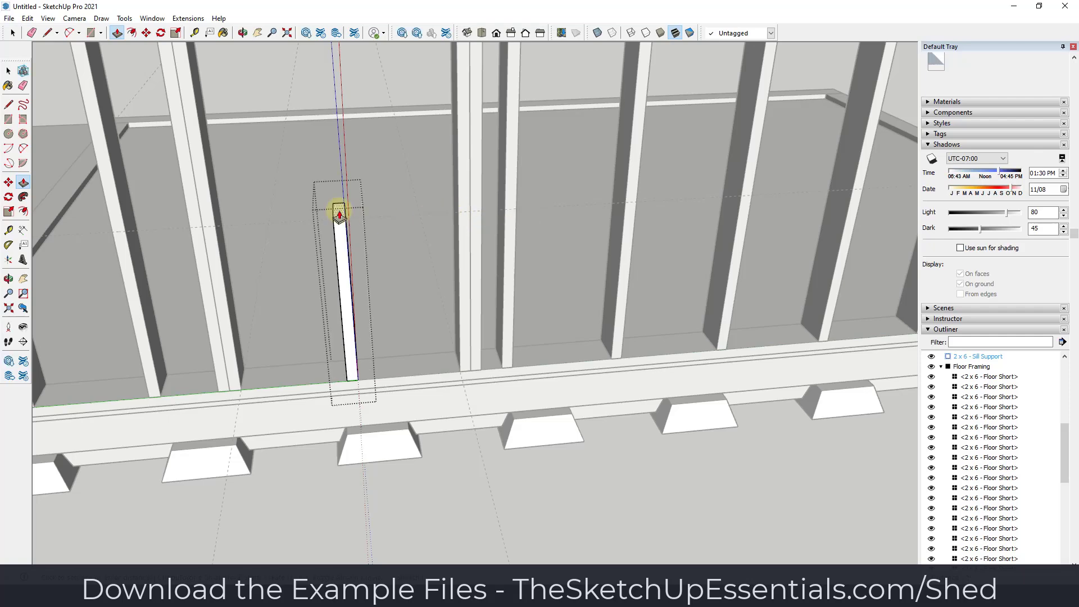
scroll(340, 216, up, 3)
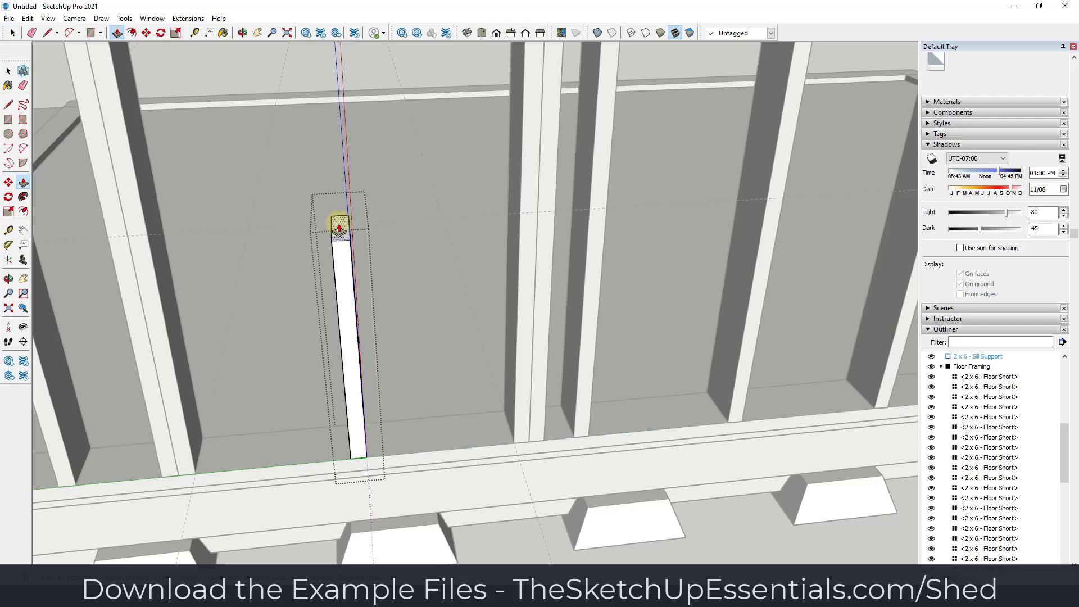
key(space)
click(393, 247)
- Build a solid sill board on top of the support, spanning the opening, and erase the stray edge on its front
mouse_move(332, 231)
middle_down()
mouse_move(407, 234)
mouse_move(374, 234)
mouse_move(400, 255)
mouse_move(369, 285)
middle_up()
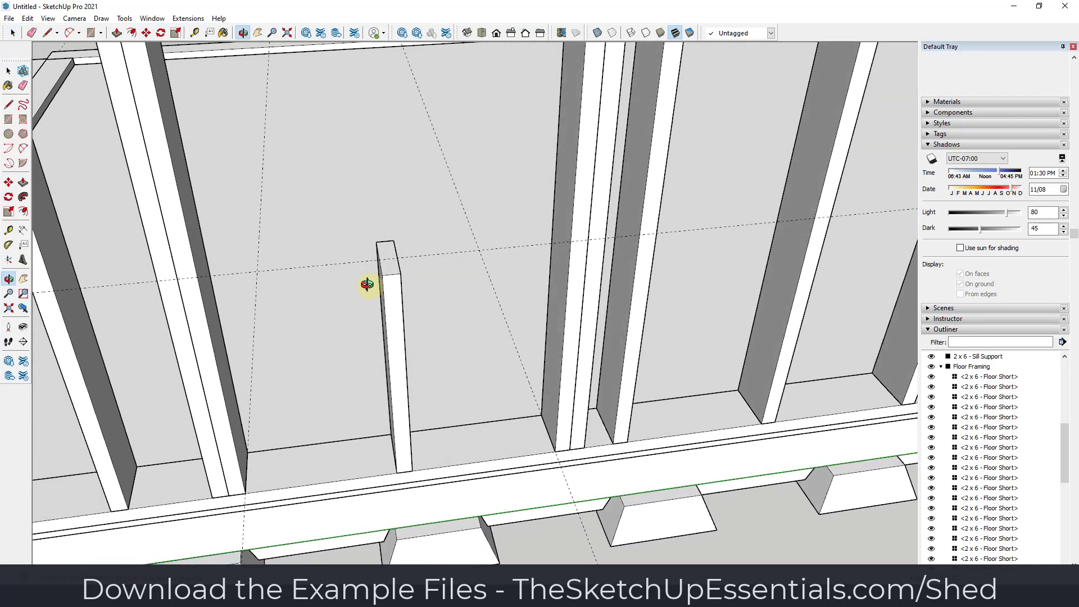
key(l)
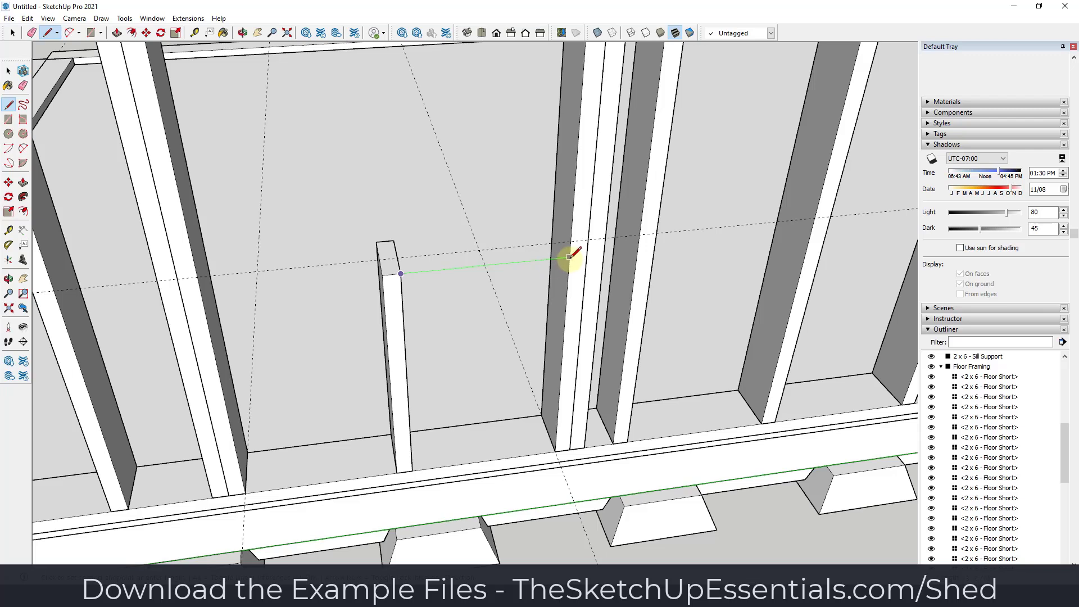
click(405, 284)
key(p)
click(414, 265)
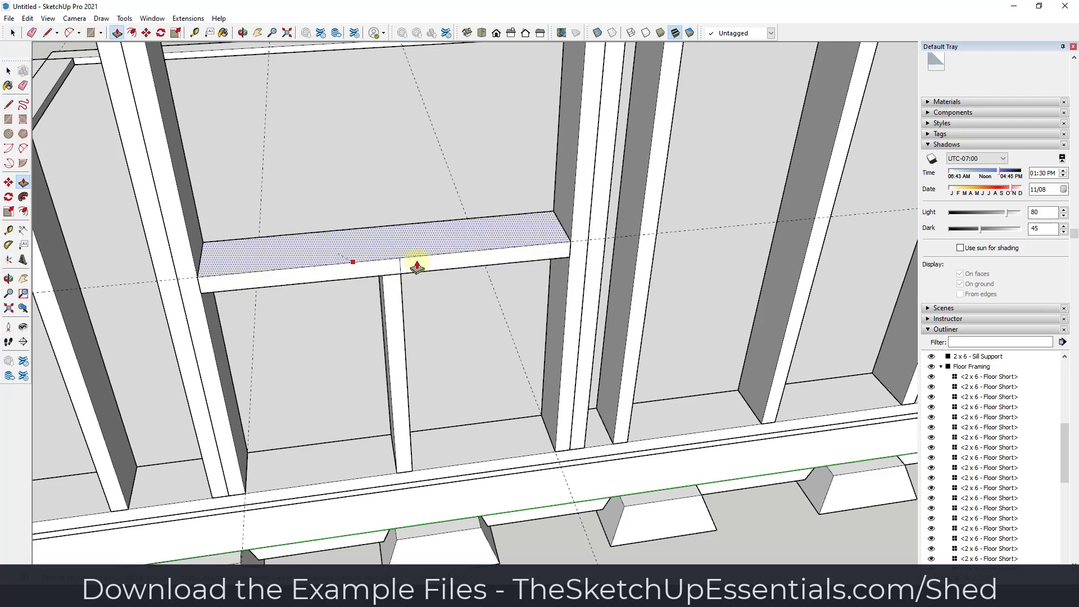
click(569, 247)
key(space)
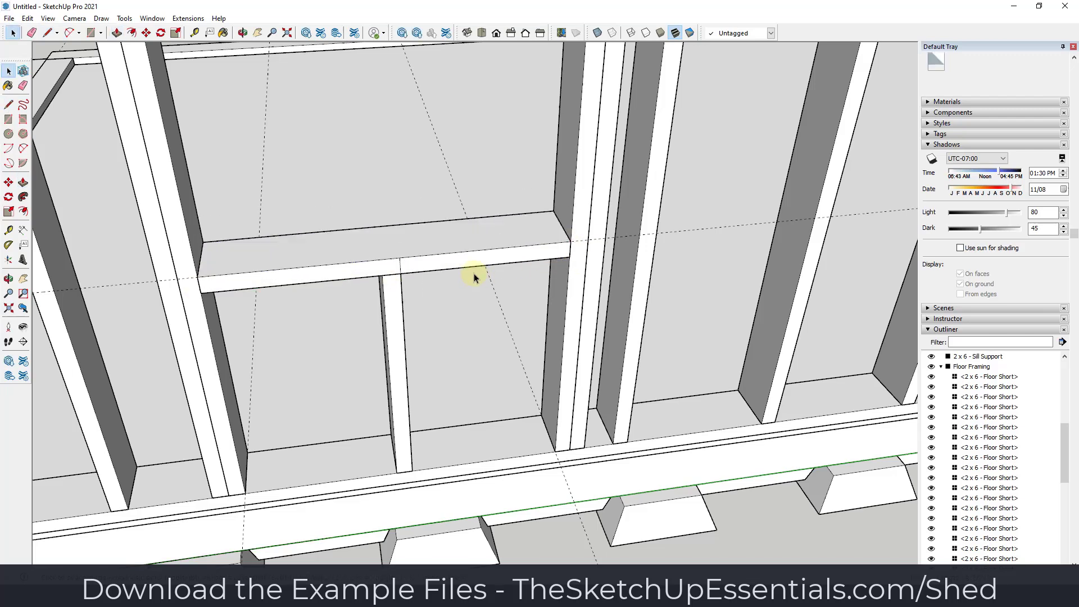
key(e)
key(space)
- Turn the sill board into a component named 2 x 6 - Window Sill
triple_click(422, 261)
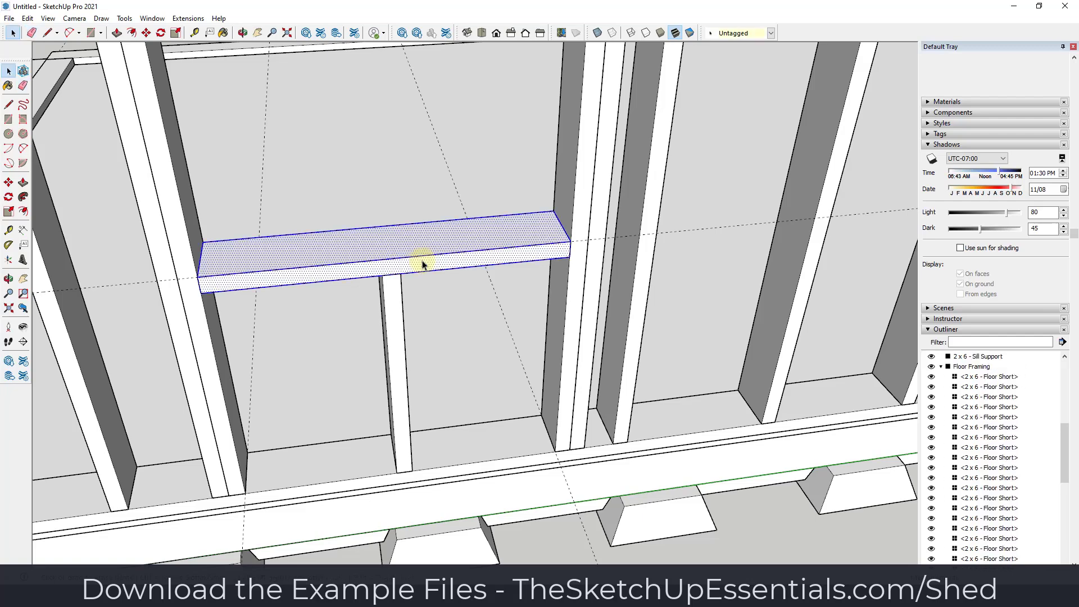
right_click(422, 264)
click(475, 347)
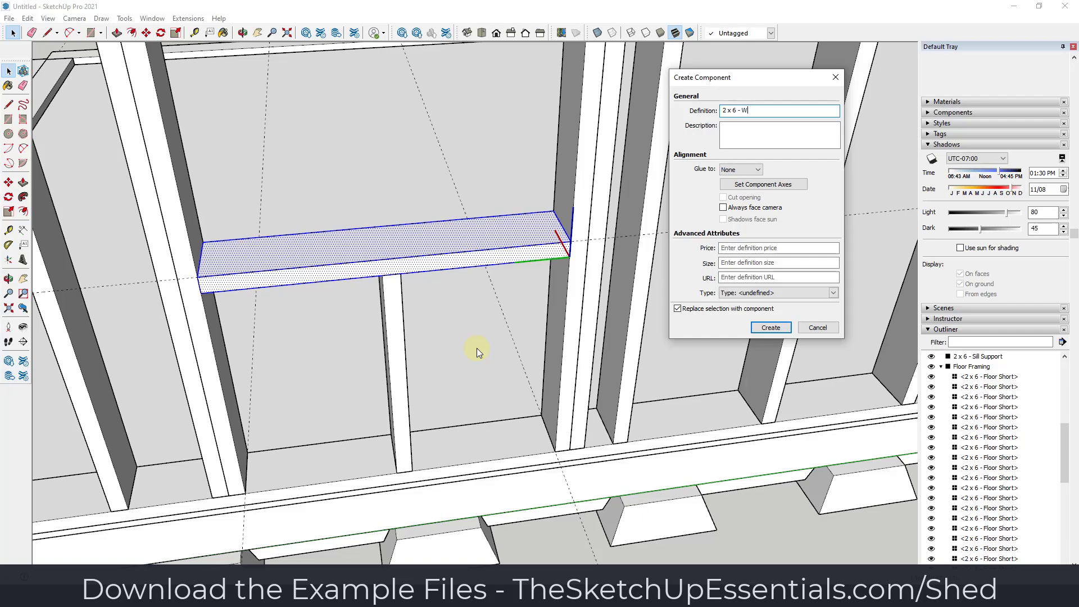
text(2 x 6 - Window Sill)
key(Return)
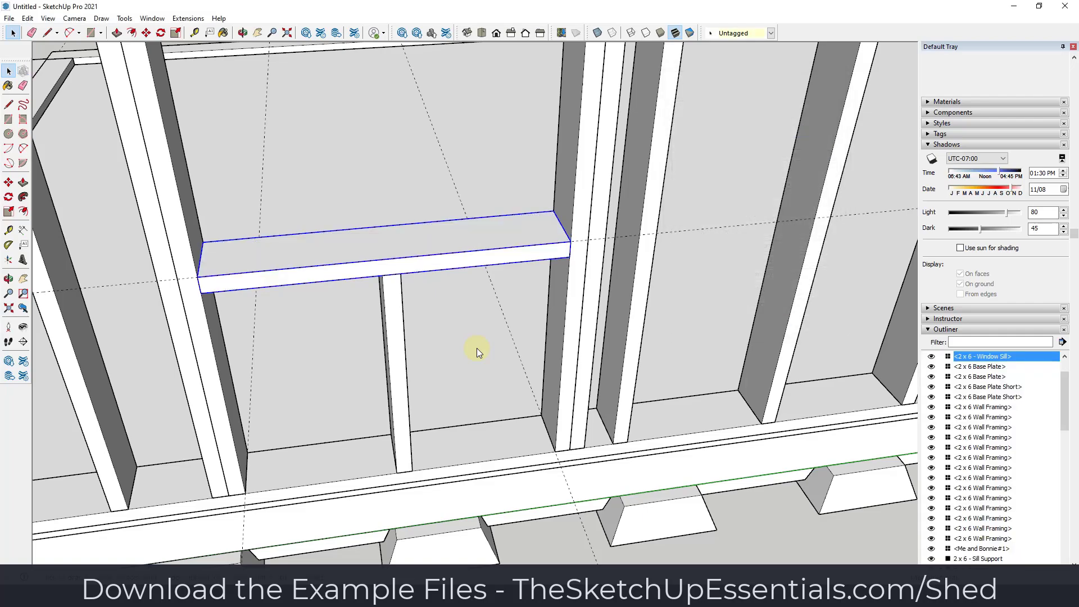
- Copy the sill support straight up so the copy stands on top of the window header
scroll(476, 349, down, 5)
middle_drag(406, 336, 524, 220)
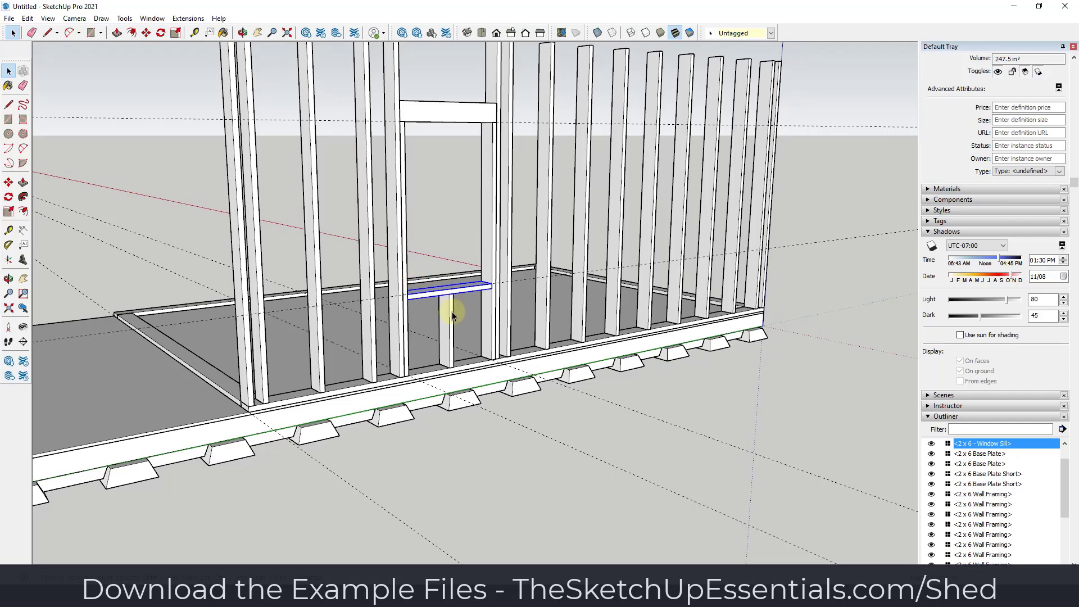
scroll(452, 336, down, 3)
middle_drag(458, 171, 433, 294)
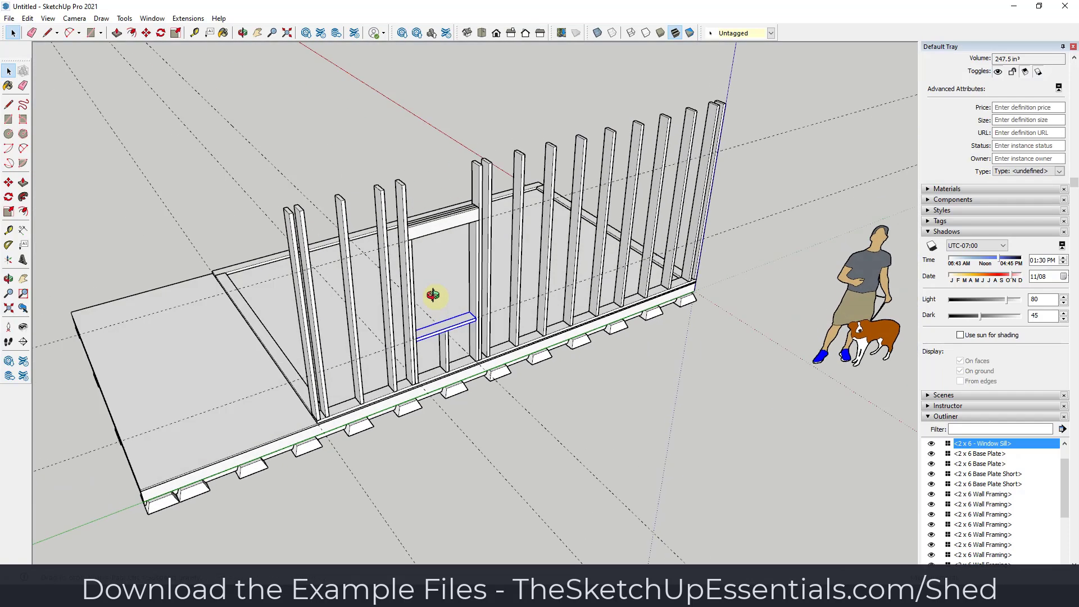
scroll(457, 202, up, 4)
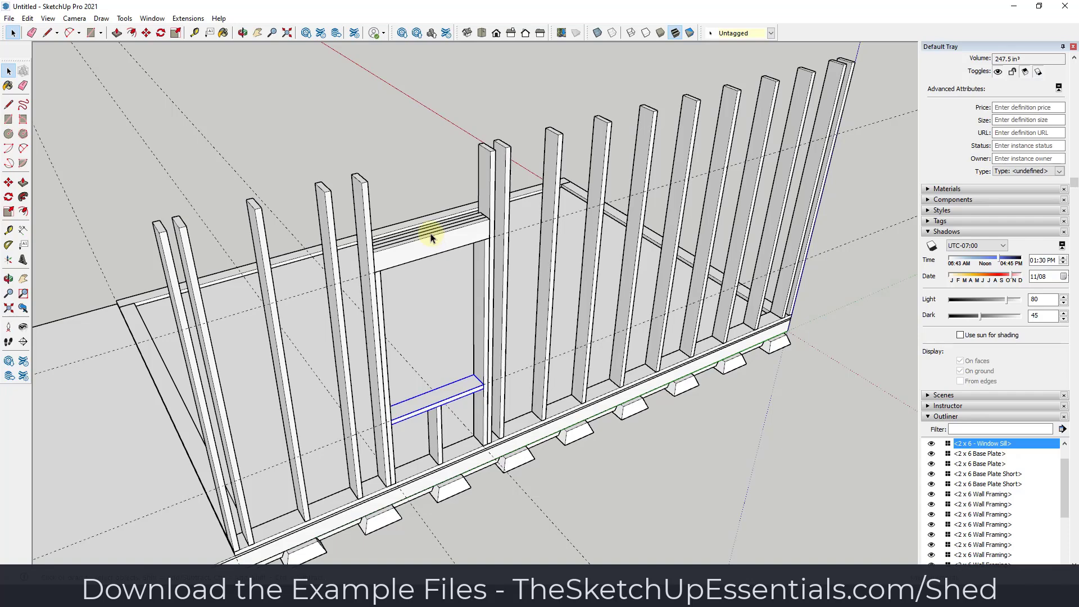
click(442, 442)
key(m)
scroll(444, 450, up, 4)
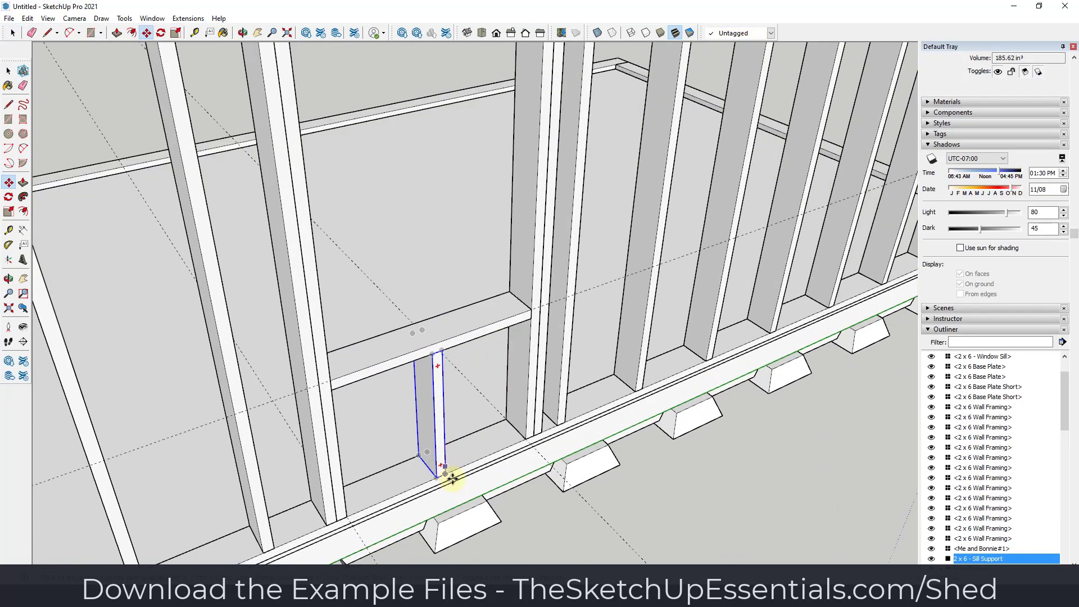
click(446, 476)
scroll(444, 470, down, 4)
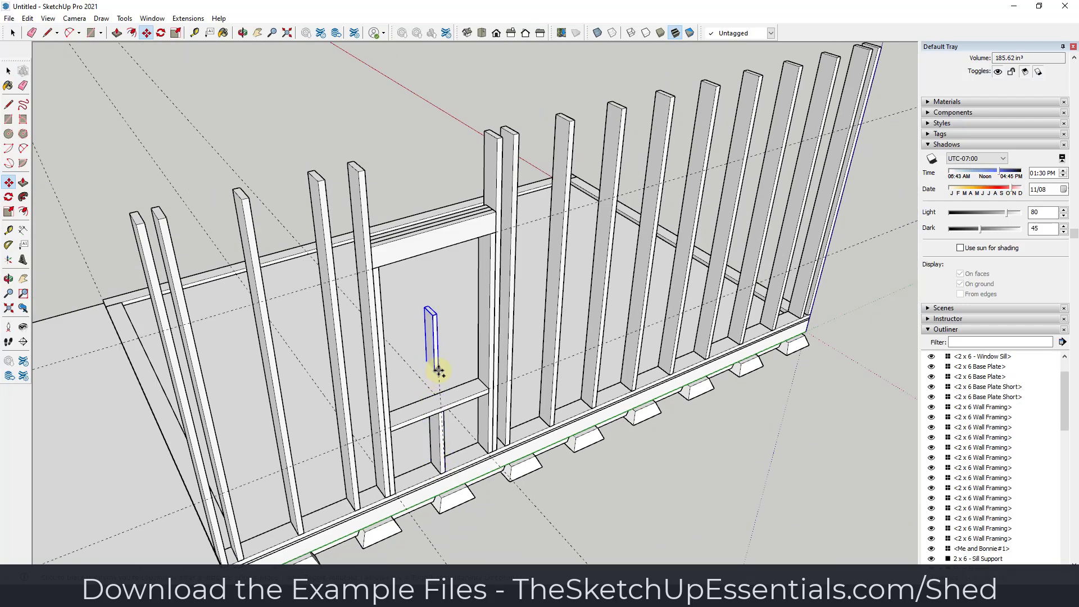
click(441, 229)
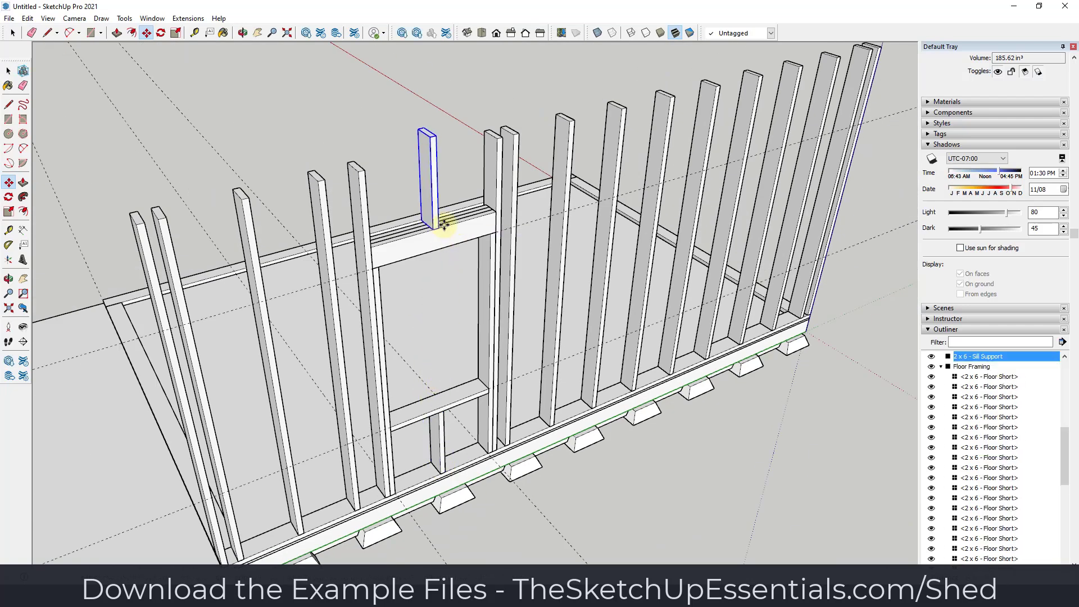
- Rename the copied stud above the header as 2 x 6 - Cripple Stud in the Outliner
key(space)
scroll(990, 392, up, 1)
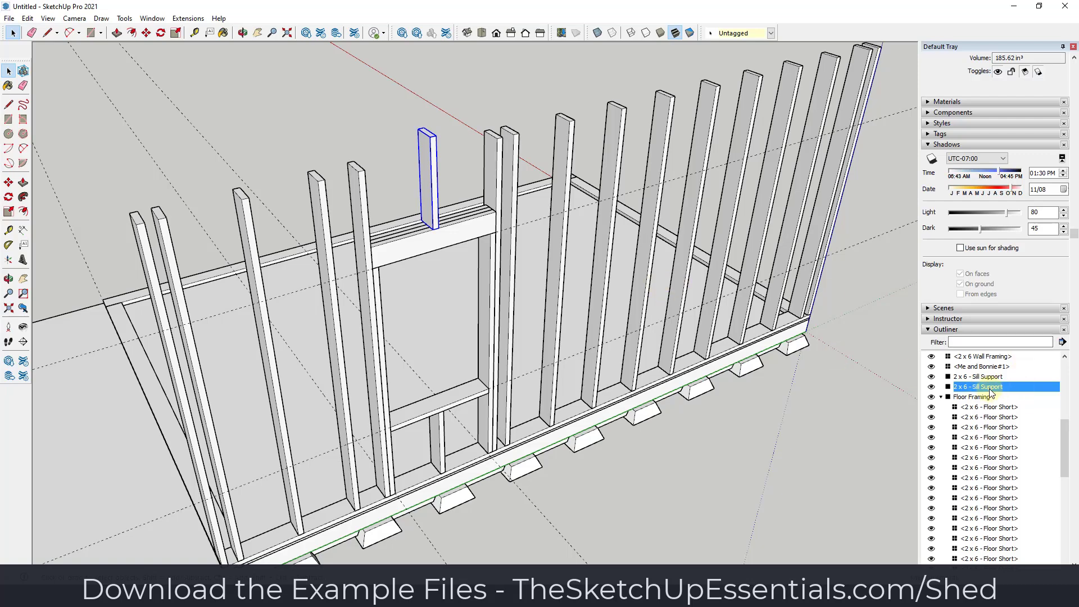
right_click(990, 388)
click(981, 378)
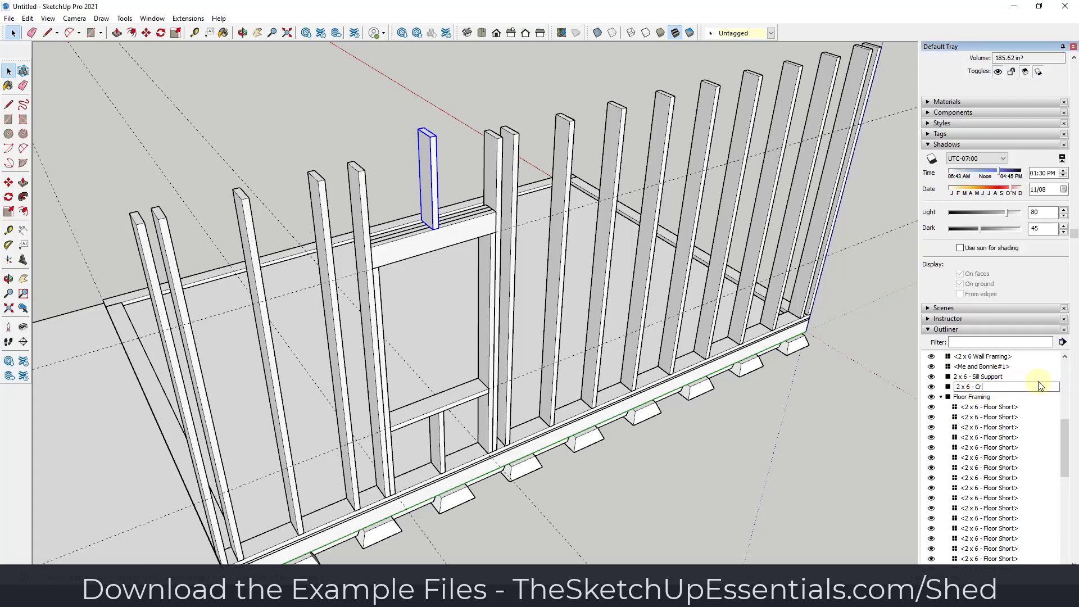
key(Return)
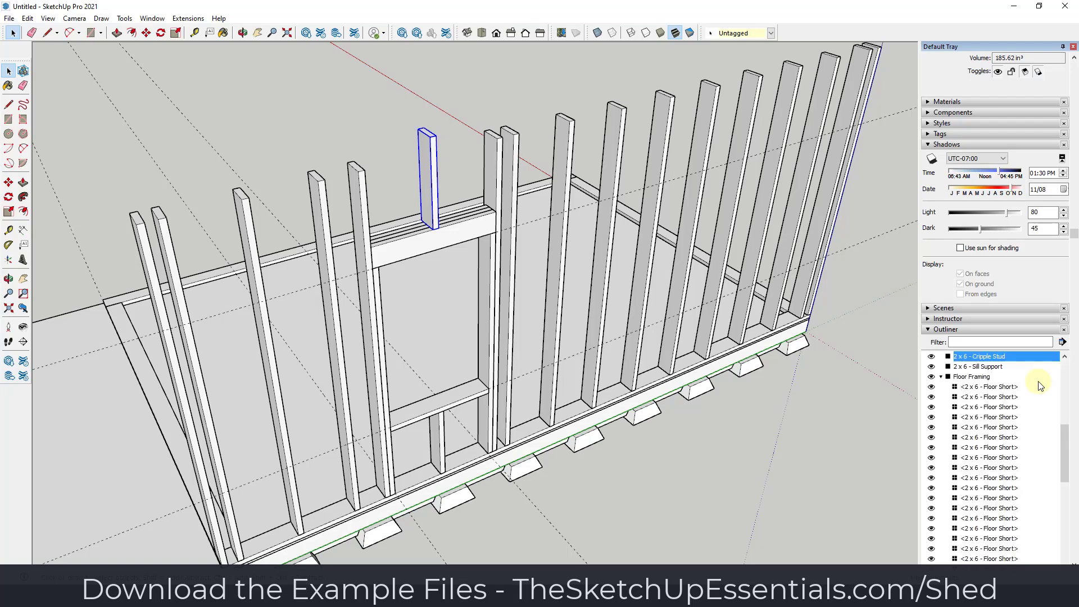
- Shorten the cripple stud above the header so its top is level with the neighbouring wall studs
double_click(432, 147)
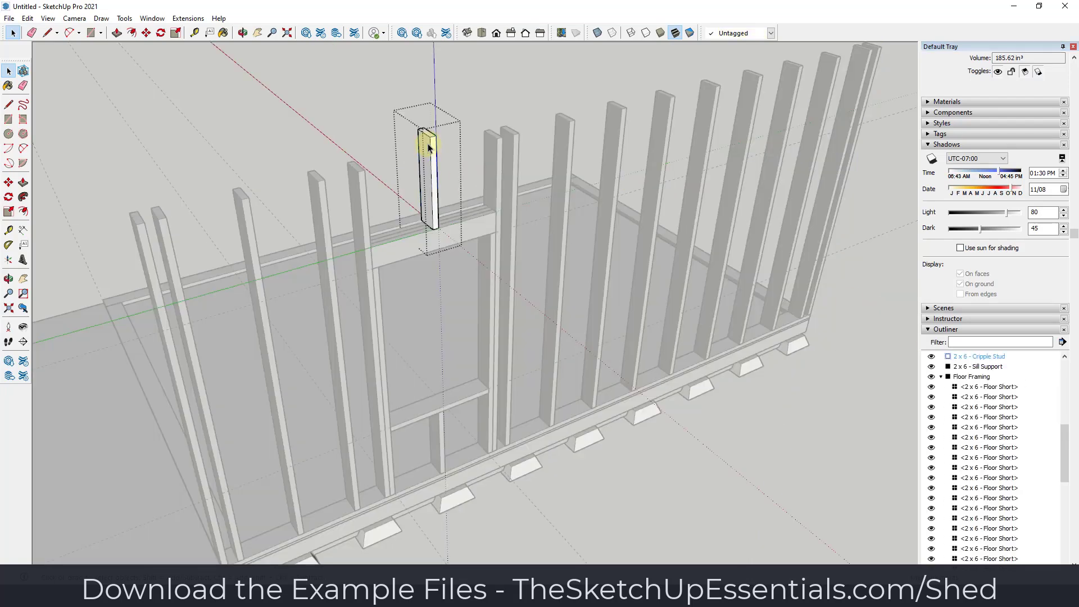
key(p)
click(431, 138)
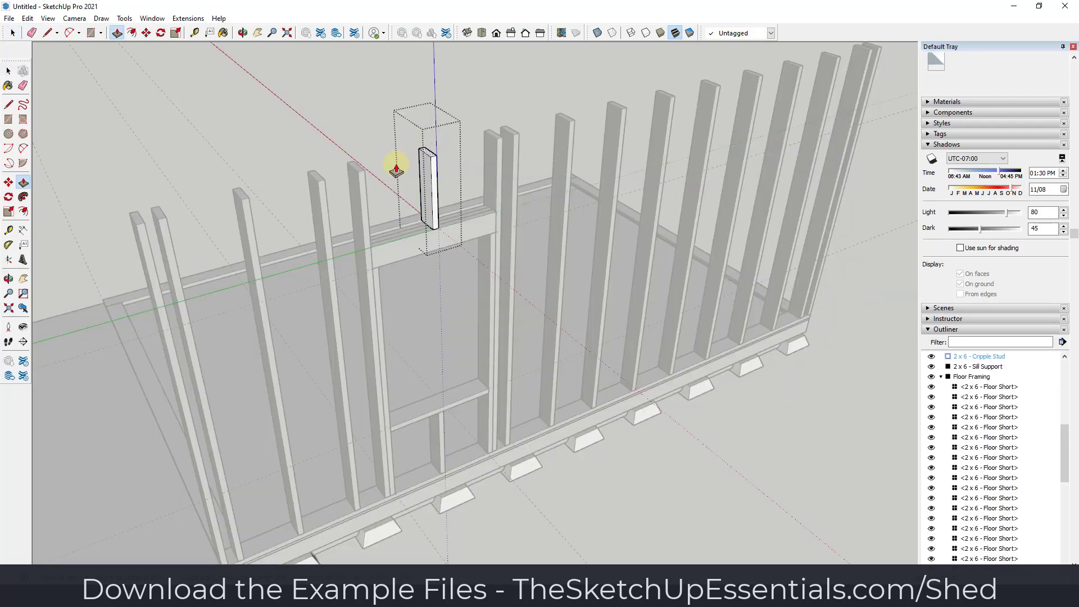
click(365, 174)
key(space)
click(385, 147)
- Combine the opening's side studs, header, cripple stud, sill and sill support into a component named Window Opening Framing
middle_drag(386, 147, 463, 219)
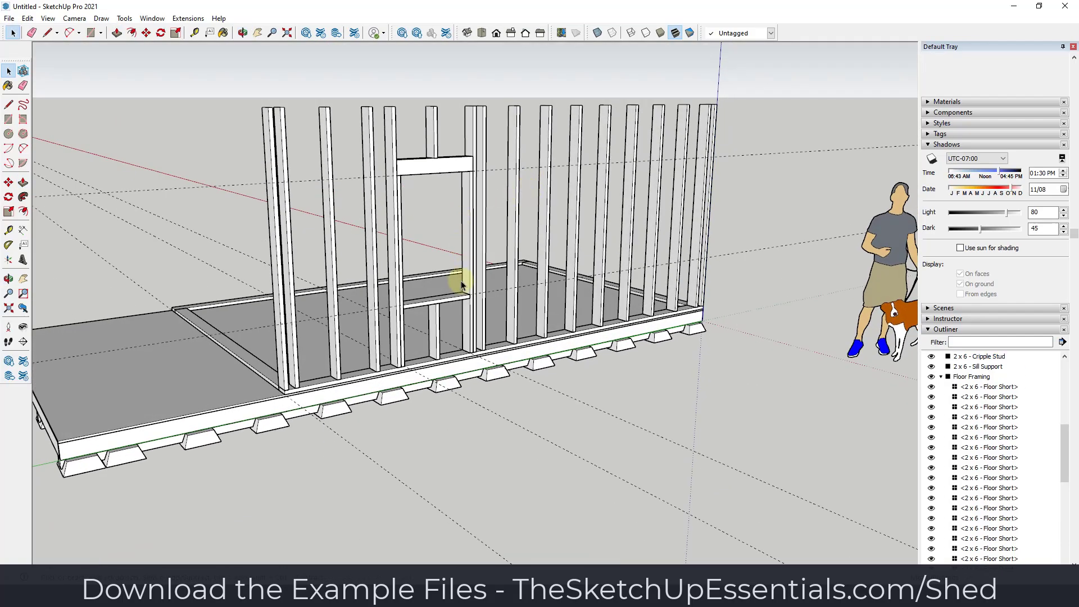
scroll(461, 281, down, 2)
middle_drag(451, 279, 388, 214)
click(383, 214)
scroll(402, 222, up, 4)
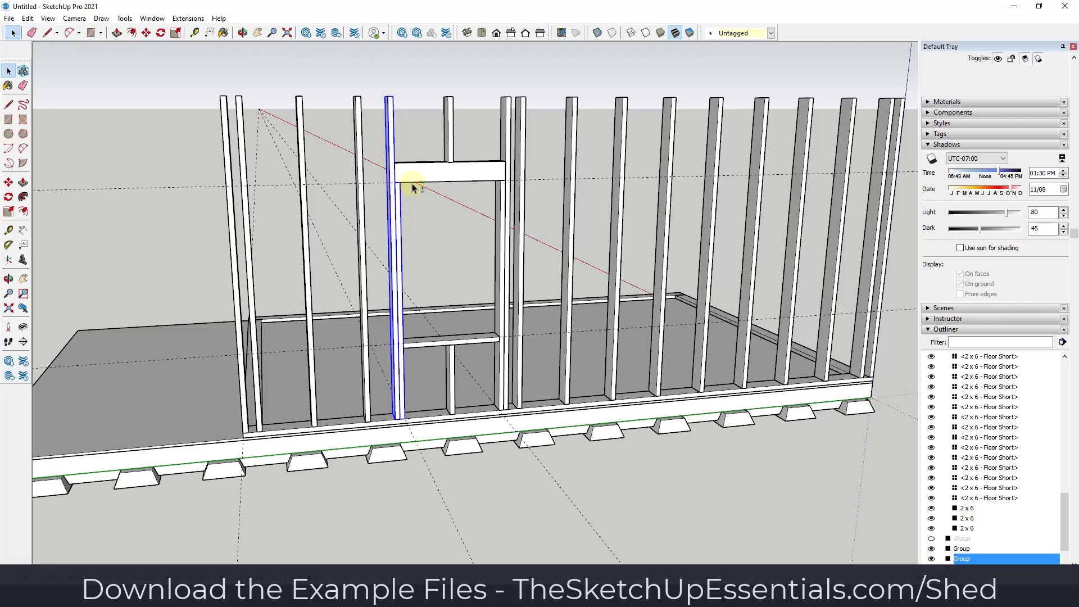
scroll(413, 188, down, 2)
shift+click(427, 209)
shift+click(444, 169)
shift+click(503, 168)
shift+click(494, 292)
shift+click(455, 376)
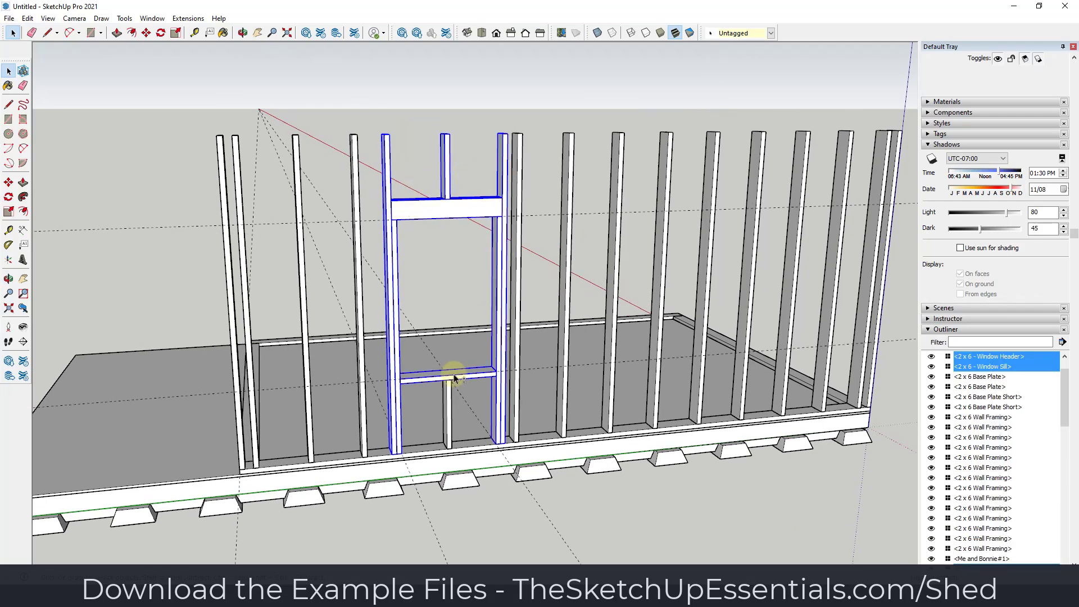
shift+click(448, 413)
right_click(448, 416)
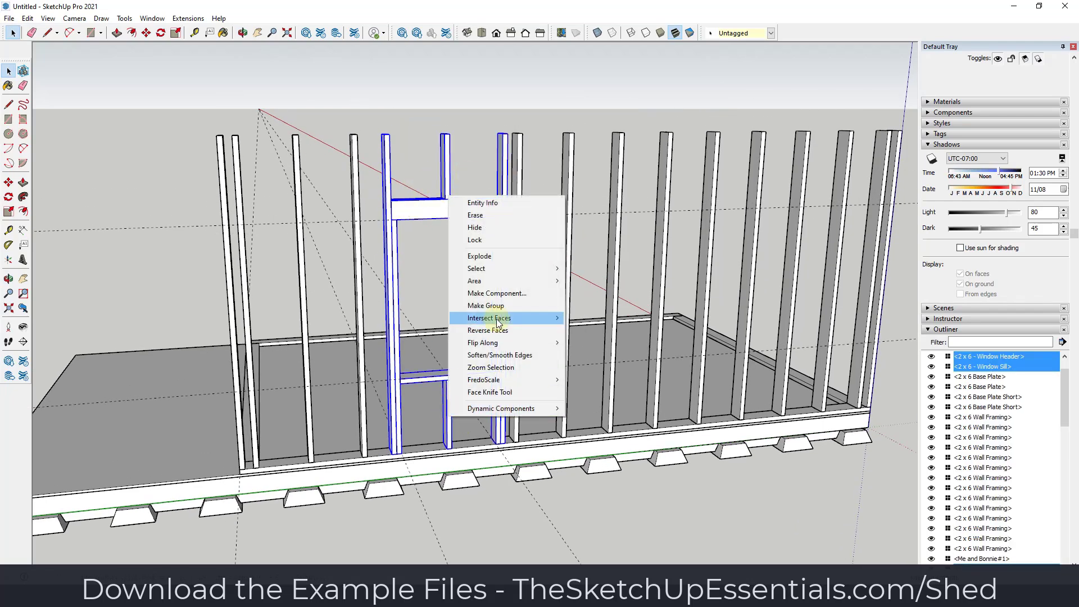
click(513, 291)
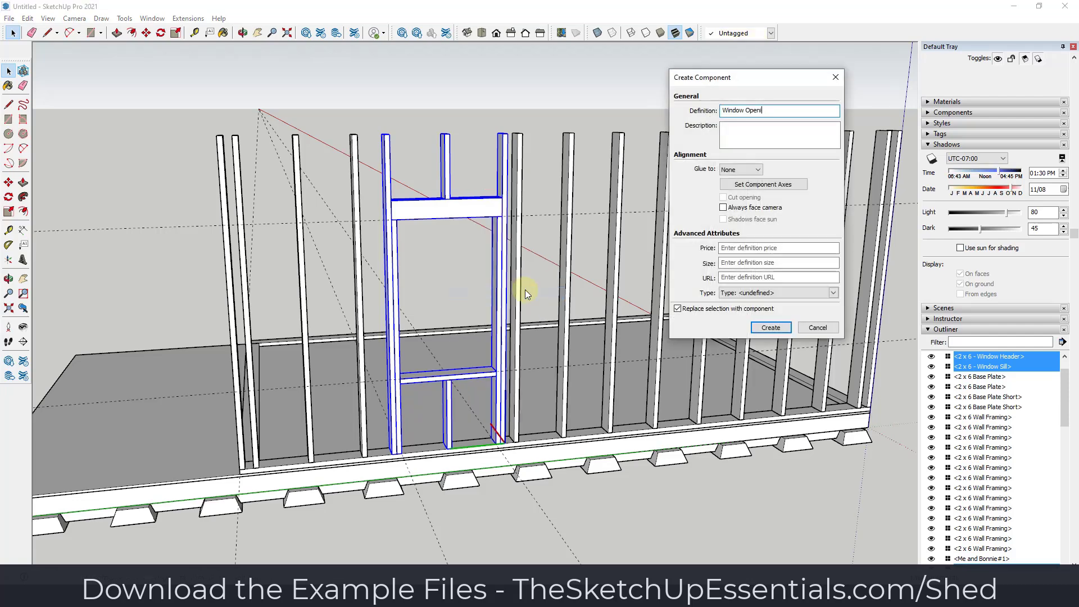
text(Window Opening Framing)
key(Return)
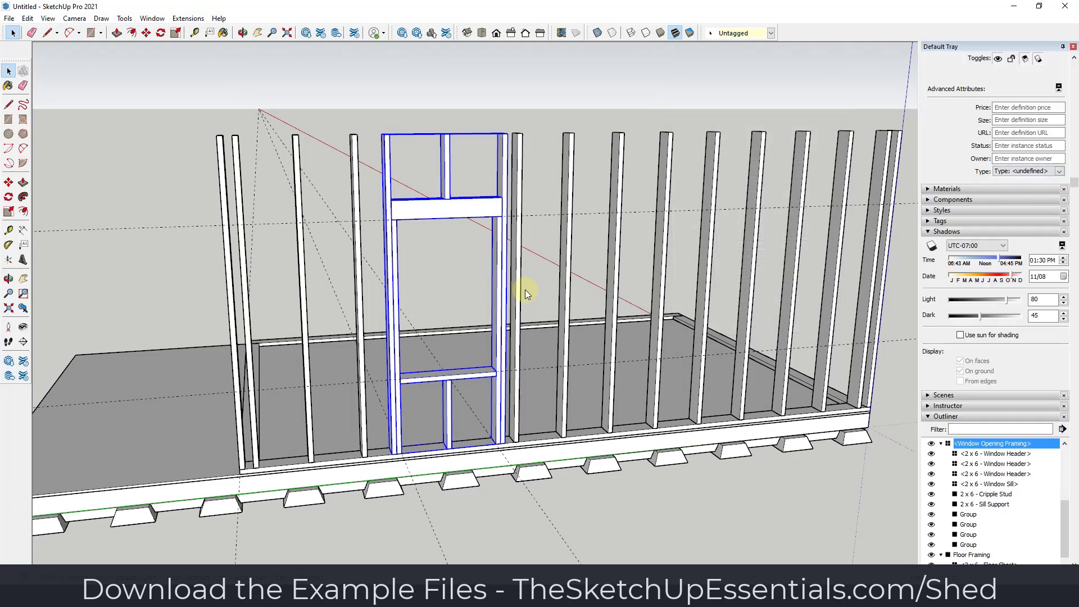
- Copy the window opening framing along the base plate to form a second opening near the wall's origin end
scroll(590, 404, down, 3)
middle_drag(590, 403, 489, 422)
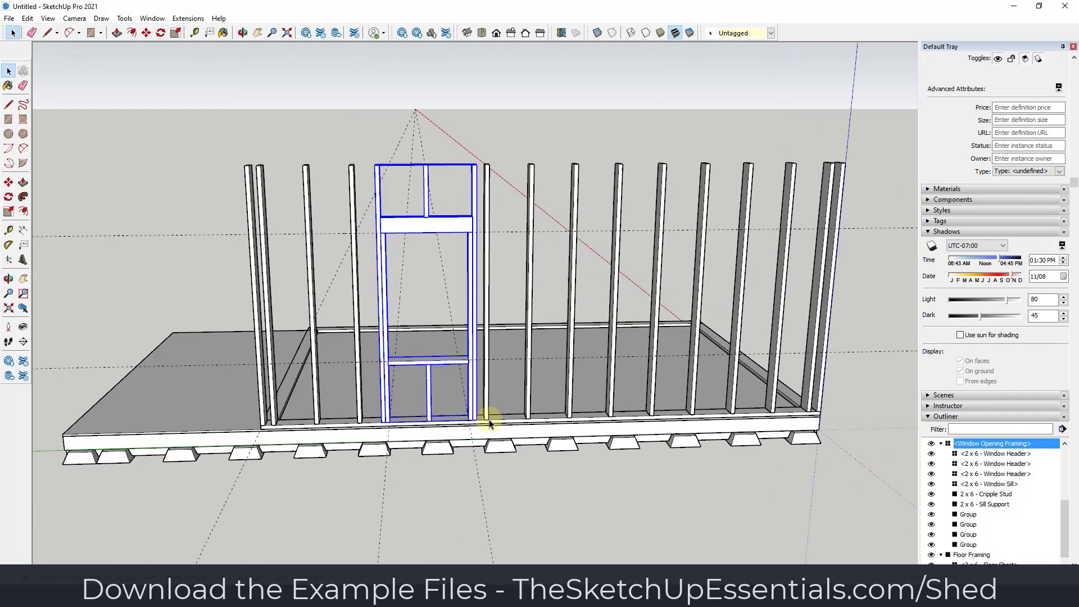
scroll(488, 423, down, 2)
key(m)
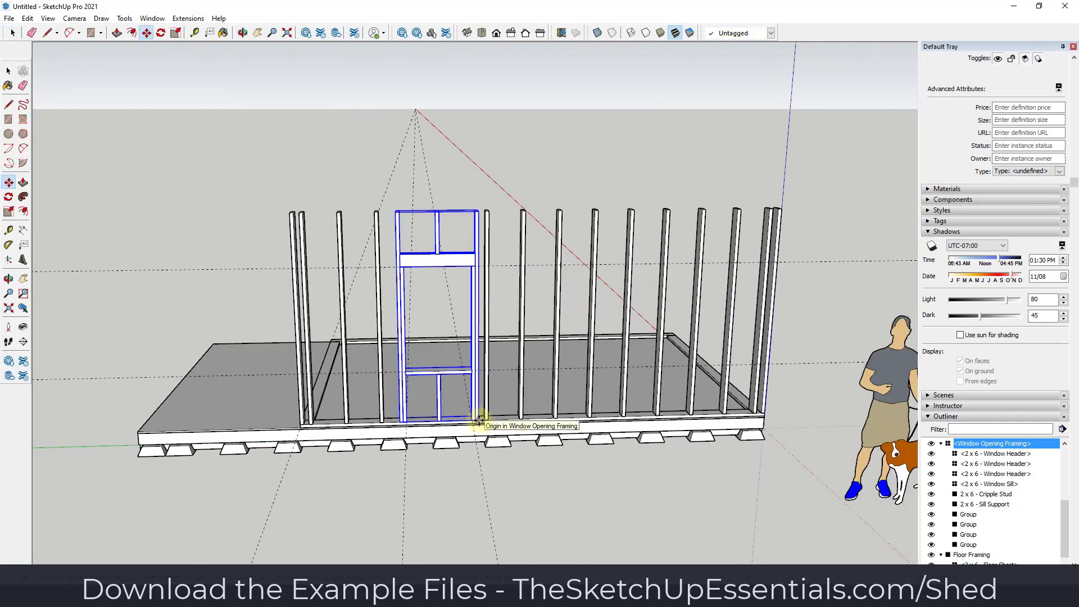
click(478, 420)
key(ctrl)
click(686, 415)
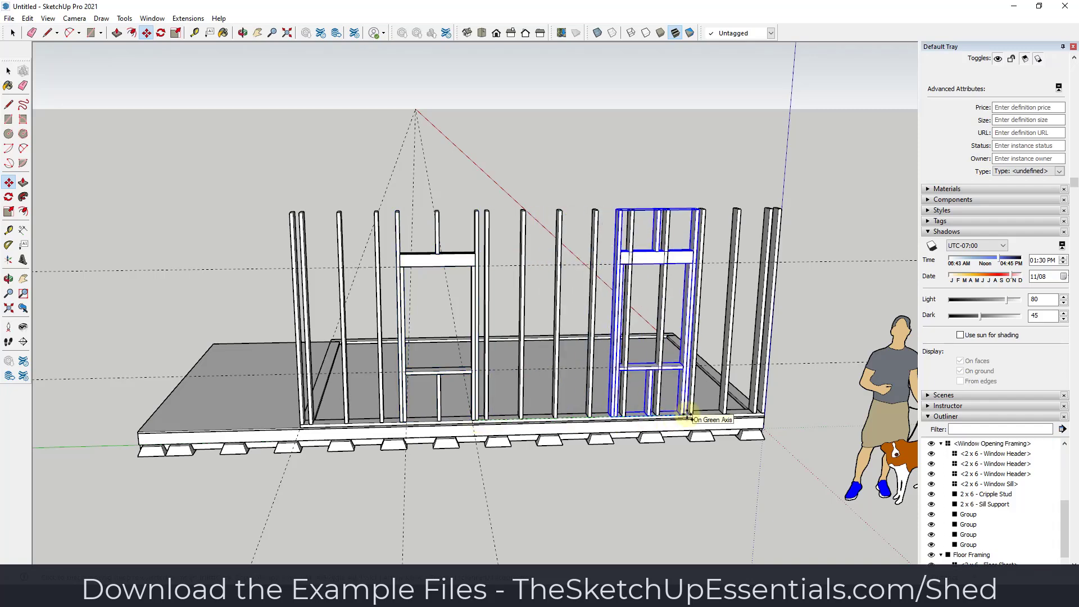
scroll(686, 414, up, 2)
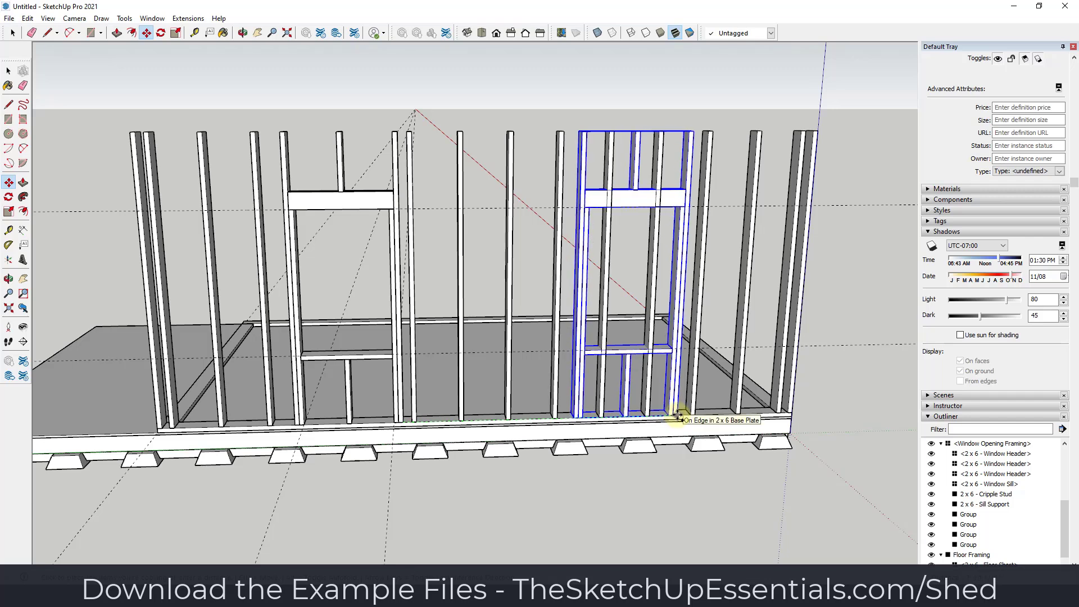
click(677, 416)
- Erase the two regular studs crossing the second window opening and the leftover guide lines
key(space)
key(e)
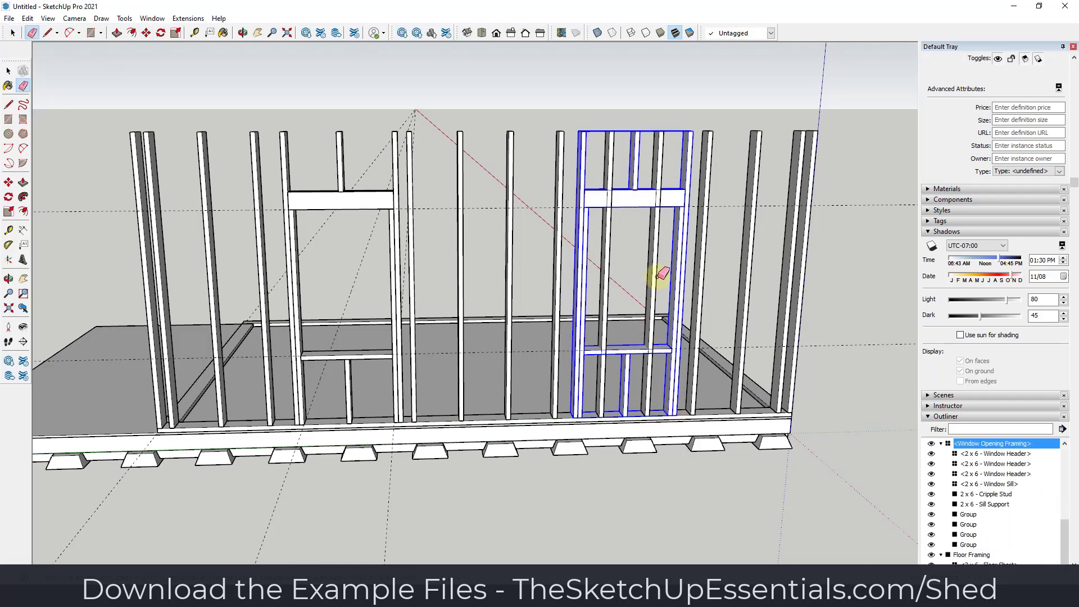
click(618, 266)
key(space)
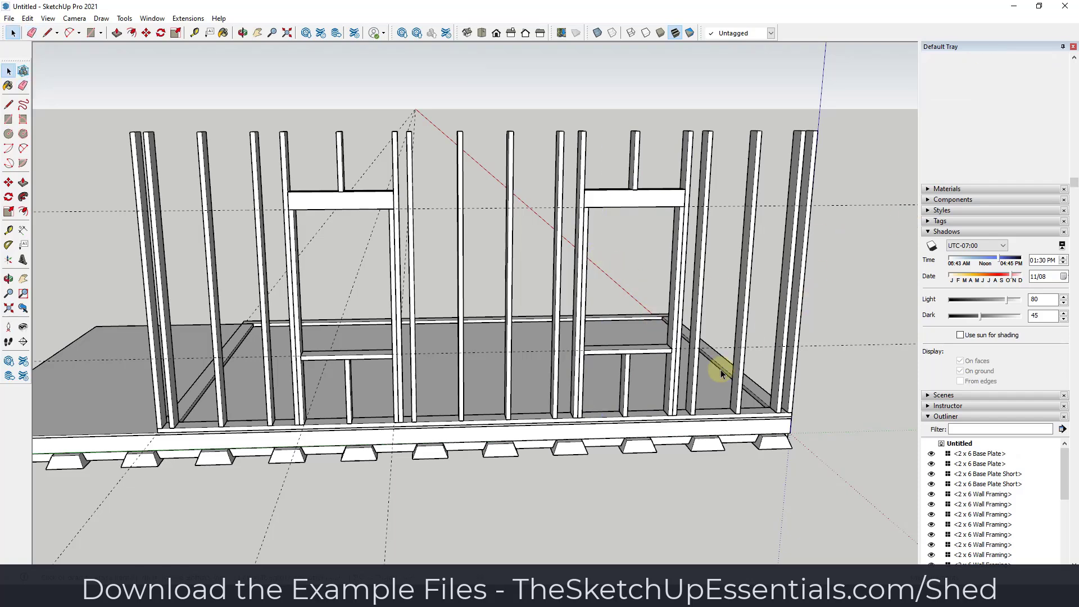
middle_drag(751, 365, 787, 385)
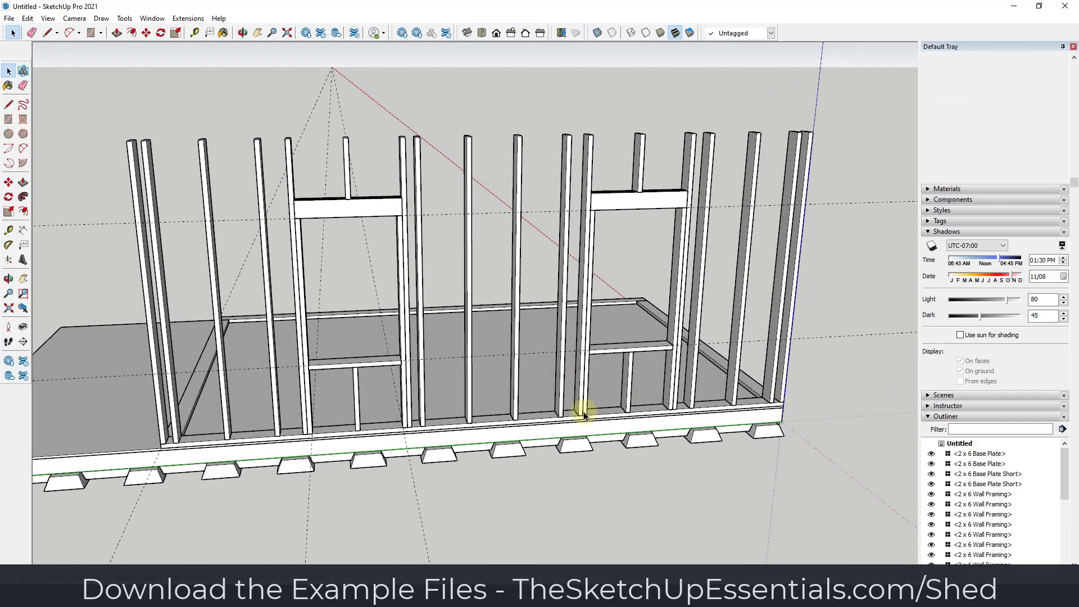
key(e)
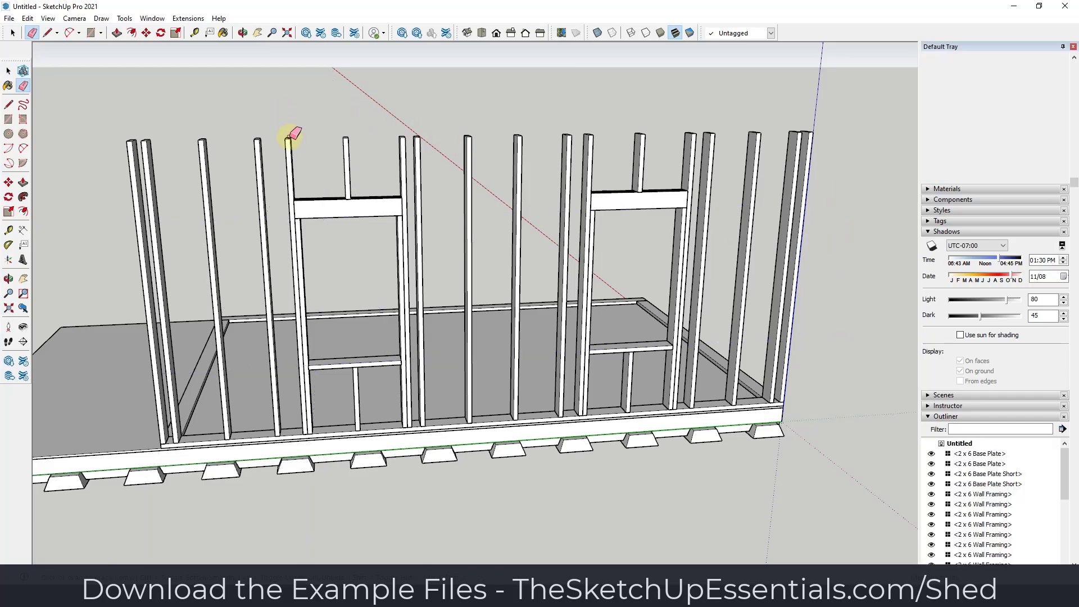
mouse_move(287, 235)
middle_down()
mouse_move(474, 183)
mouse_move(474, 193)
mouse_move(728, 171)
middle_up()
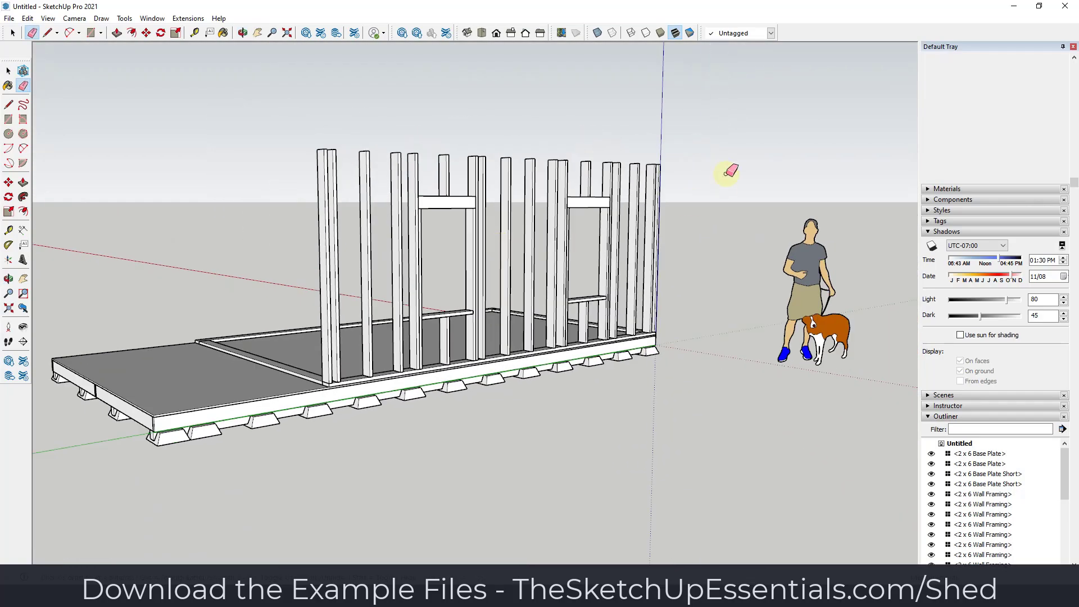
- Select all studs and both window opening frames of the long wall, leaving out the floor and base plates
key(space)
drag(251, 316, 251, 317)
middle_drag(252, 316, 428, 296)
drag(241, 324, 248, 310)
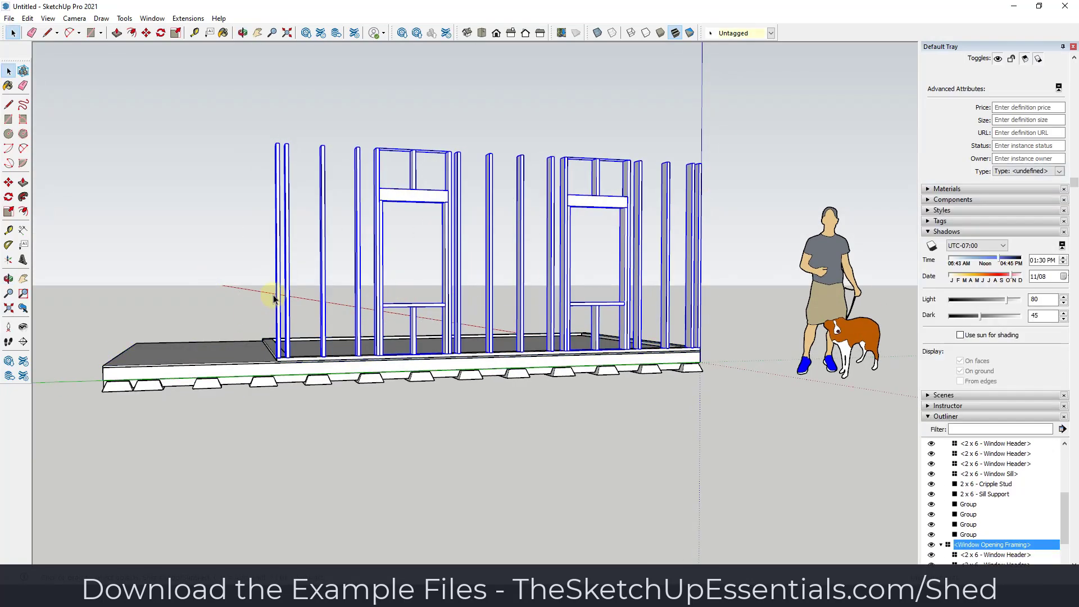
middle_drag(270, 294, 450, 414)
key(m)
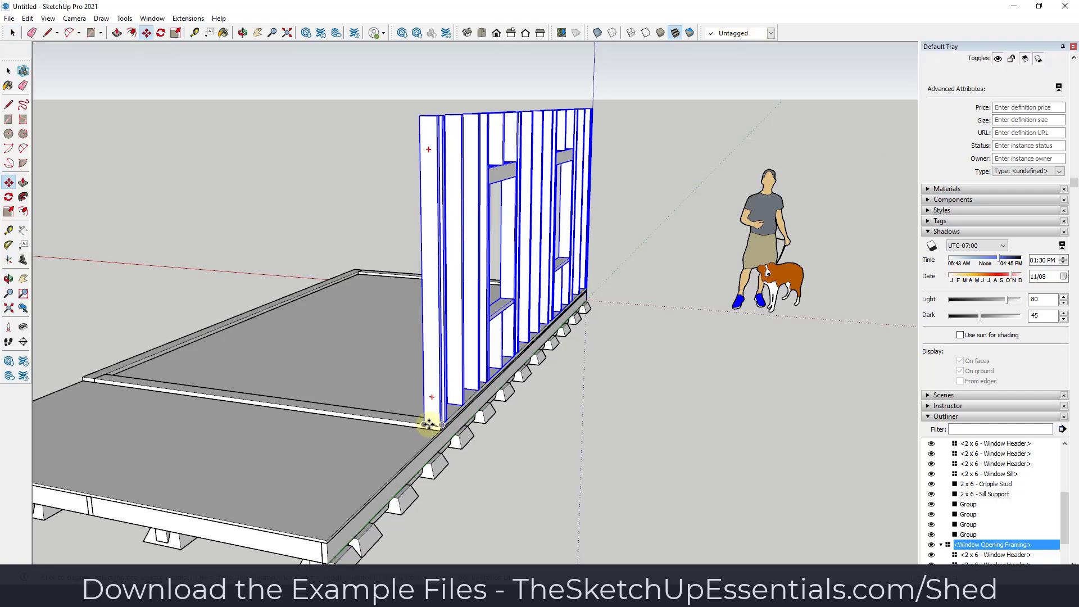
click(441, 433)
key(ctrl)
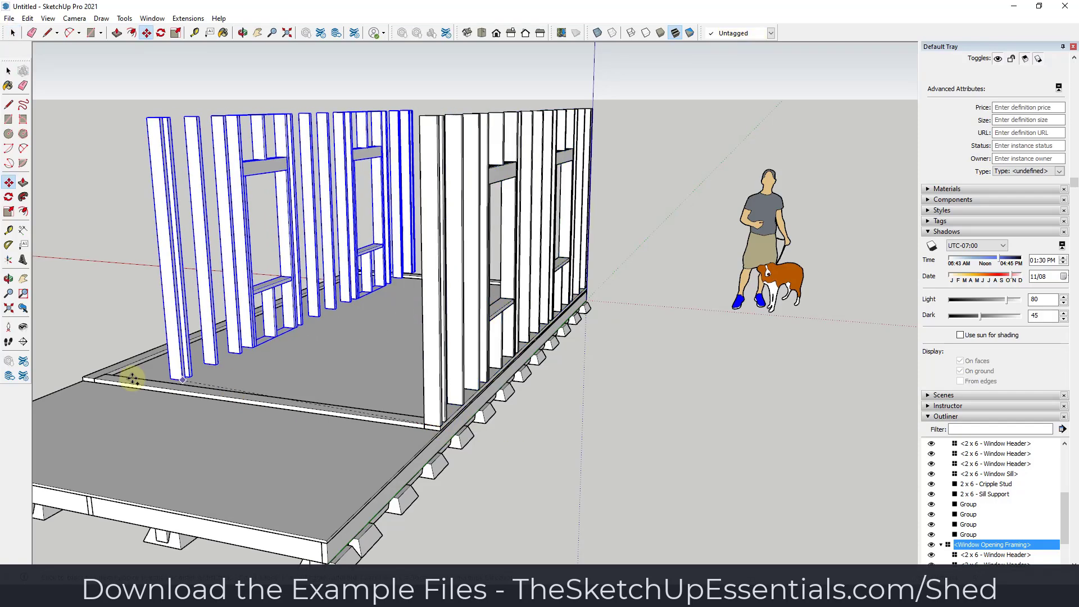
key(space)
- Copy the selected wall framing straight across the floor onto the opposite long base plate, aligned with its outer corner
key(m)
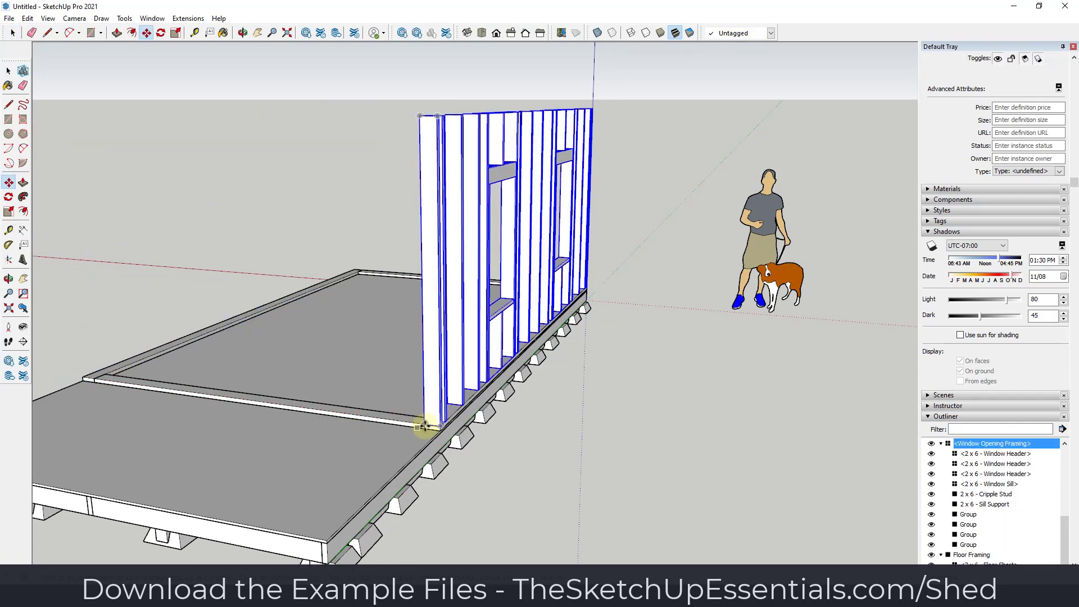
click(419, 422)
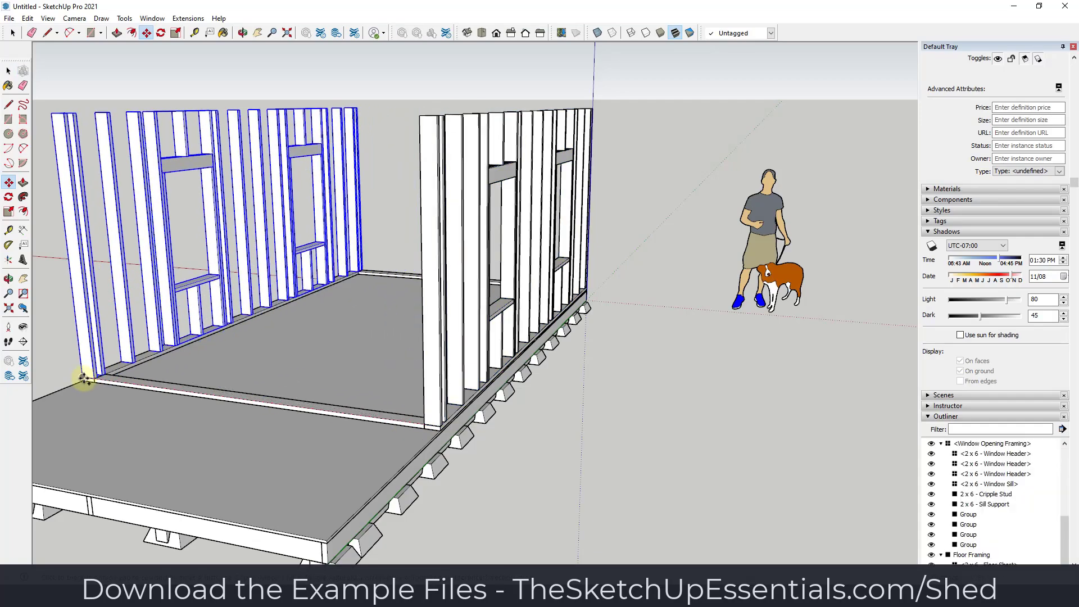
click(85, 378)
- Copy the end stud at the copied wall's back corner inward along the short base plate, directly beside the original
middle_drag(85, 379, 422, 272)
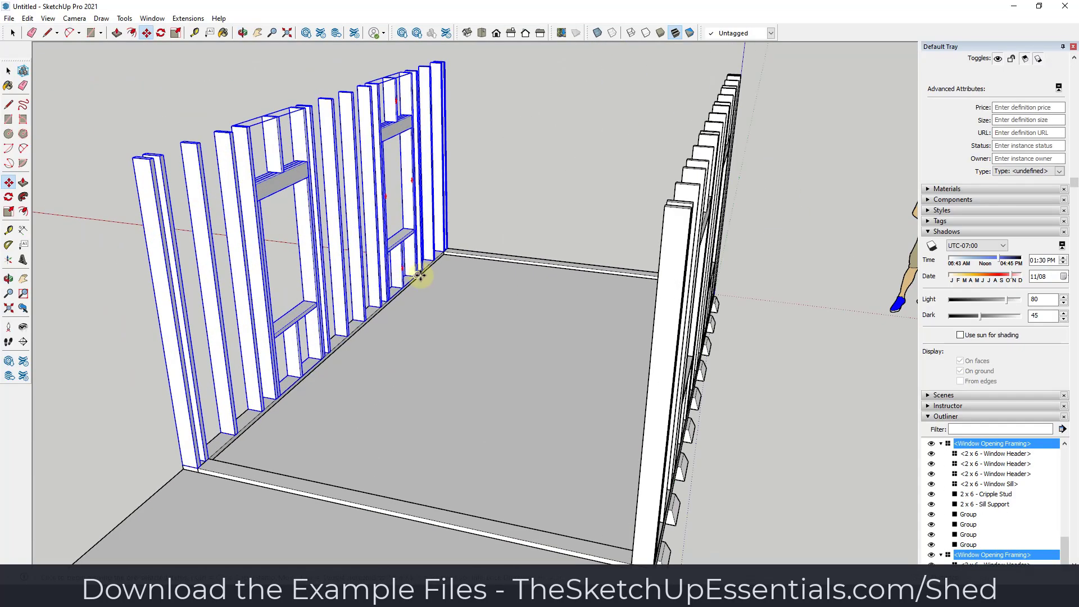
middle_drag(481, 322, 452, 308)
scroll(451, 308, down, 10)
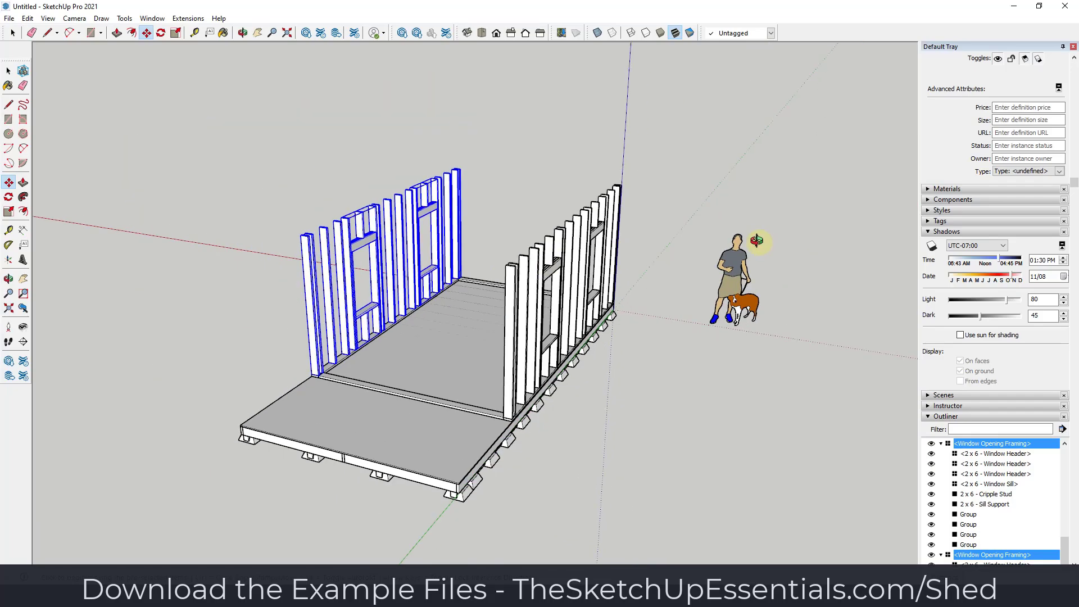
middle_drag(751, 251, 850, 399)
scroll(850, 399, up, 10)
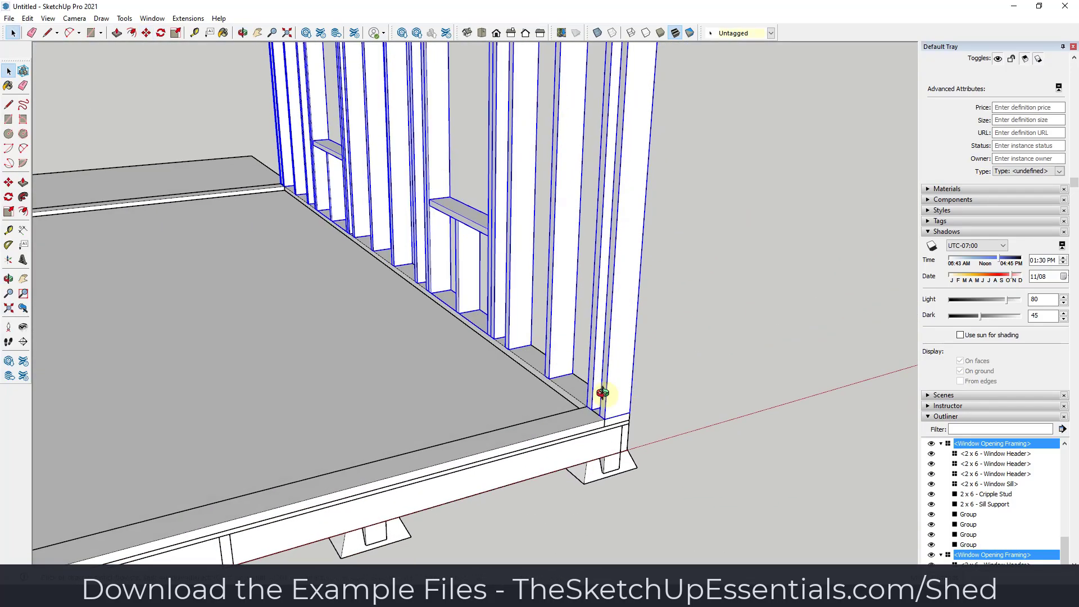
key(l)
scroll(595, 418, down, 6)
key(space)
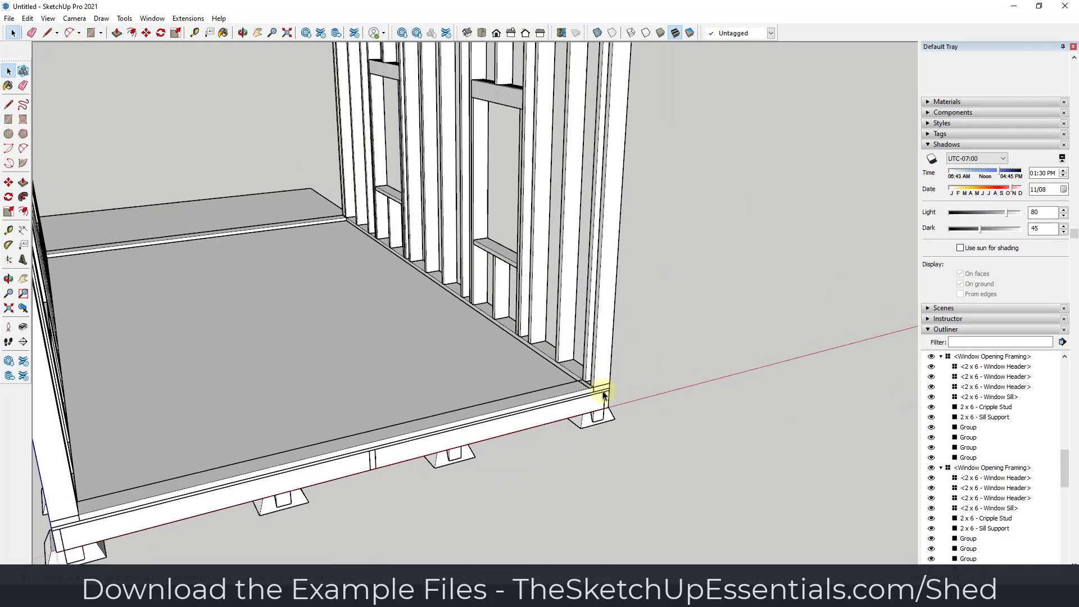
scroll(597, 390, up, 6)
click(609, 356)
key(m)
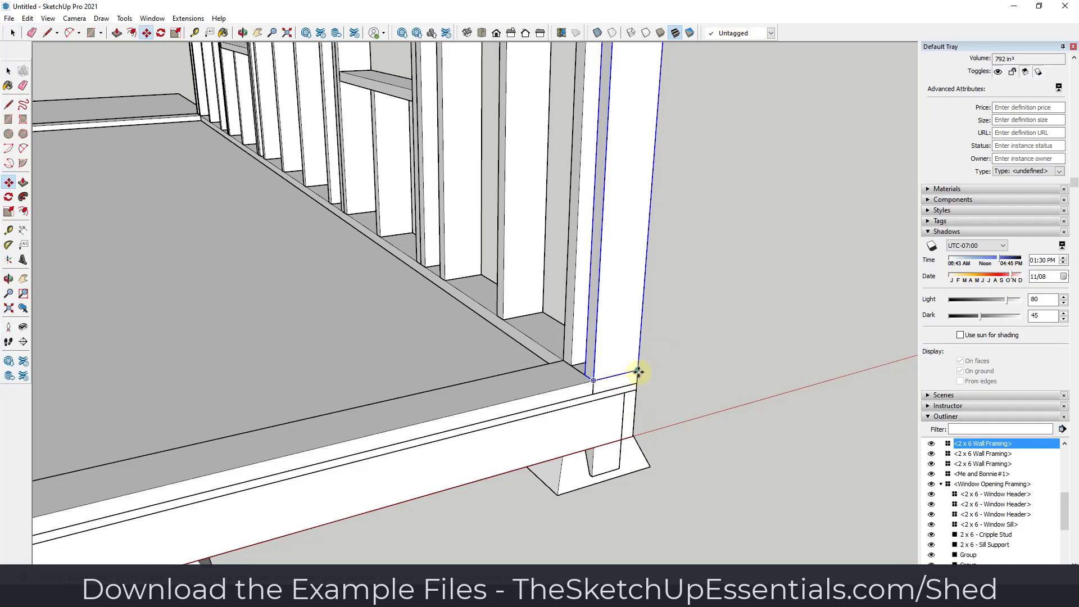
click(638, 371)
click(594, 381)
- Rotate the copied stud a quarter turn and move it on the short base plate against the corner stud
key(q)
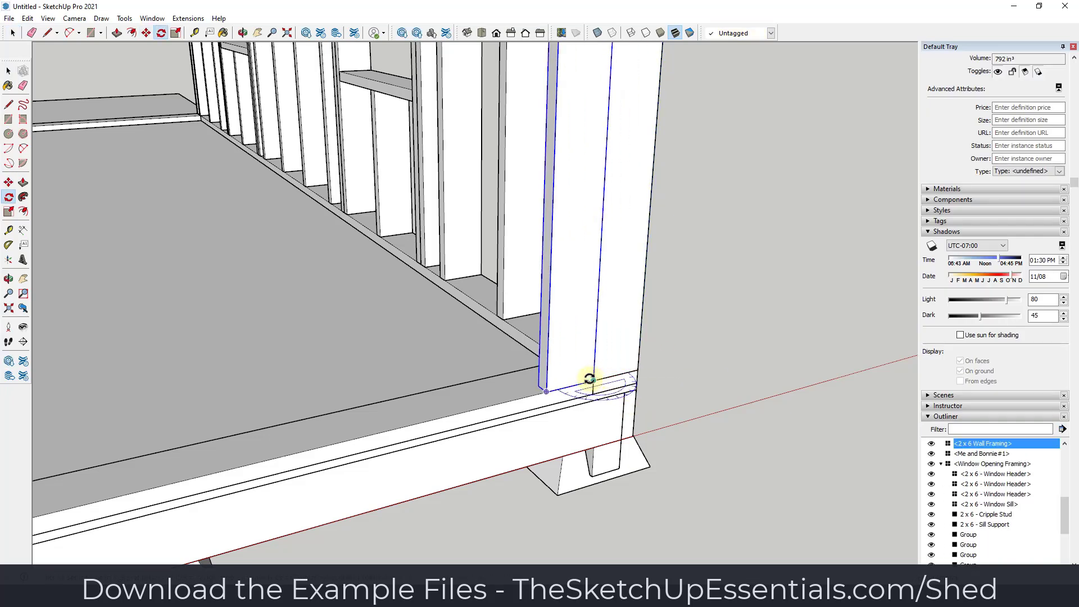
click(545, 392)
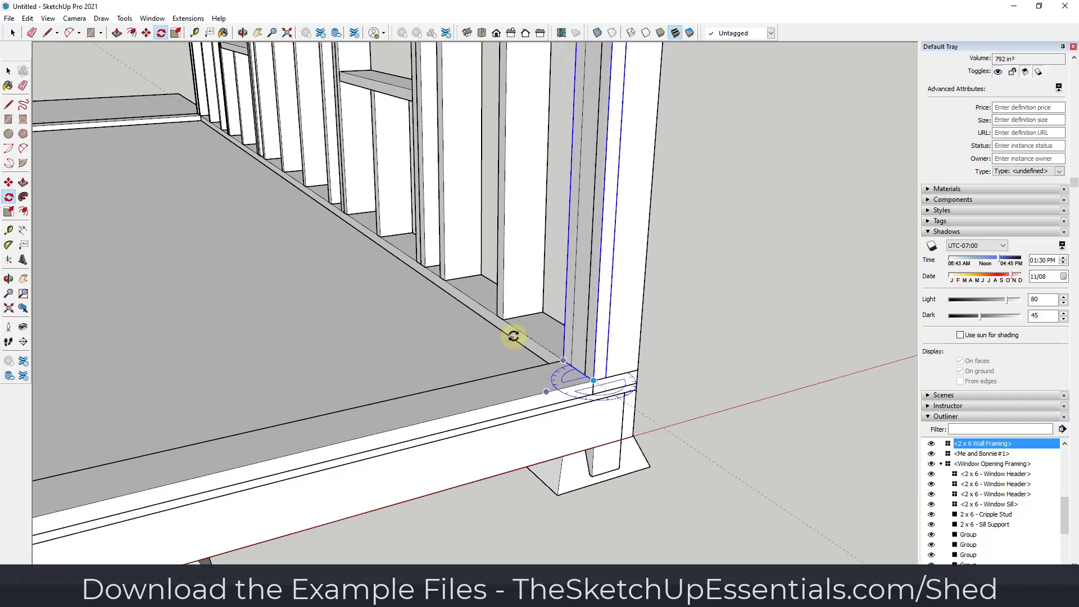
click(513, 337)
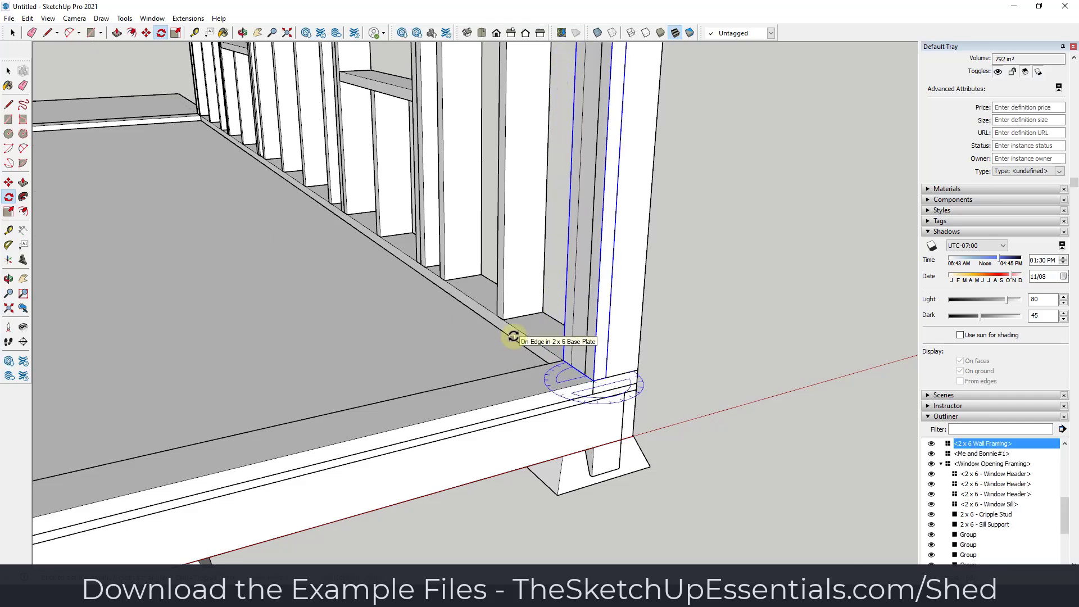
key(m)
click(609, 373)
click(597, 375)
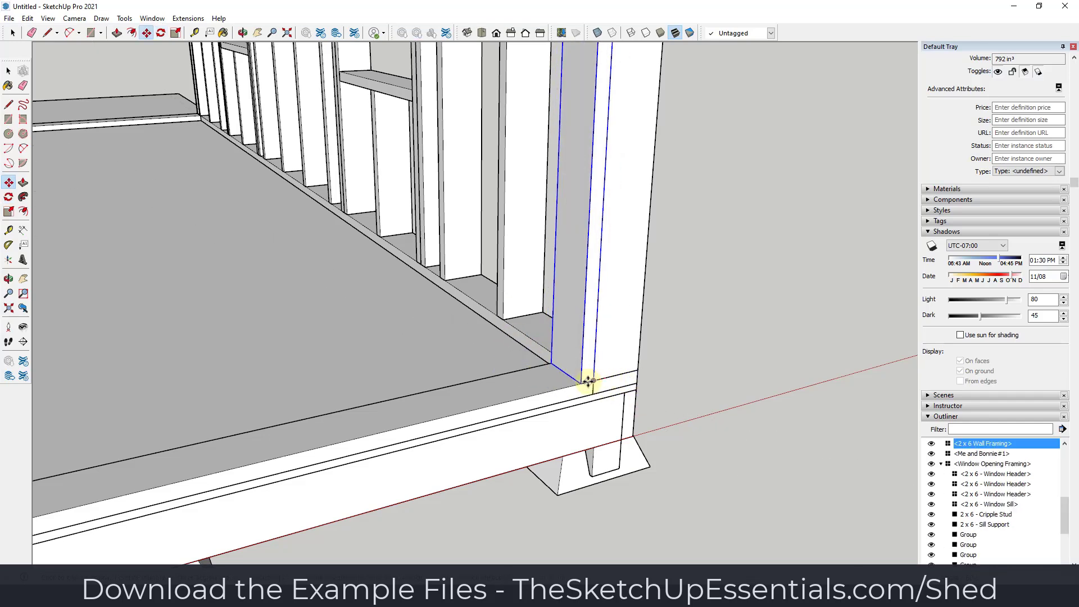
- Select all the narrow-edged studs along the back short wall, leaving out the long walls' studs and the base plate
scroll(609, 376, down, 4)
middle_drag(602, 376, 298, 449)
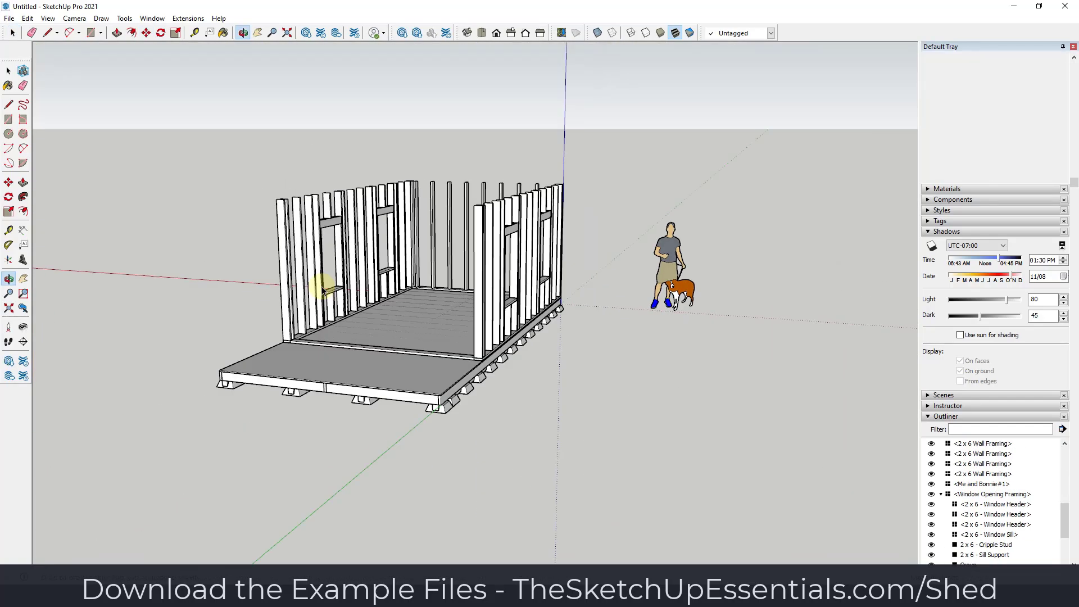
scroll(516, 185, up, 10)
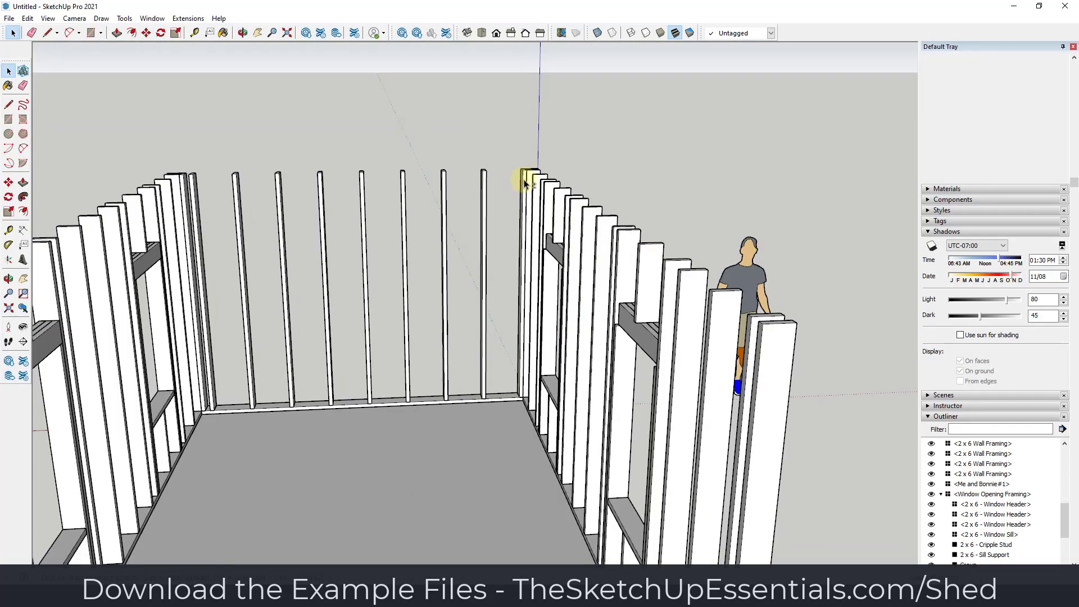
shift+click(525, 181)
shift+click(483, 182)
shift+click(444, 188)
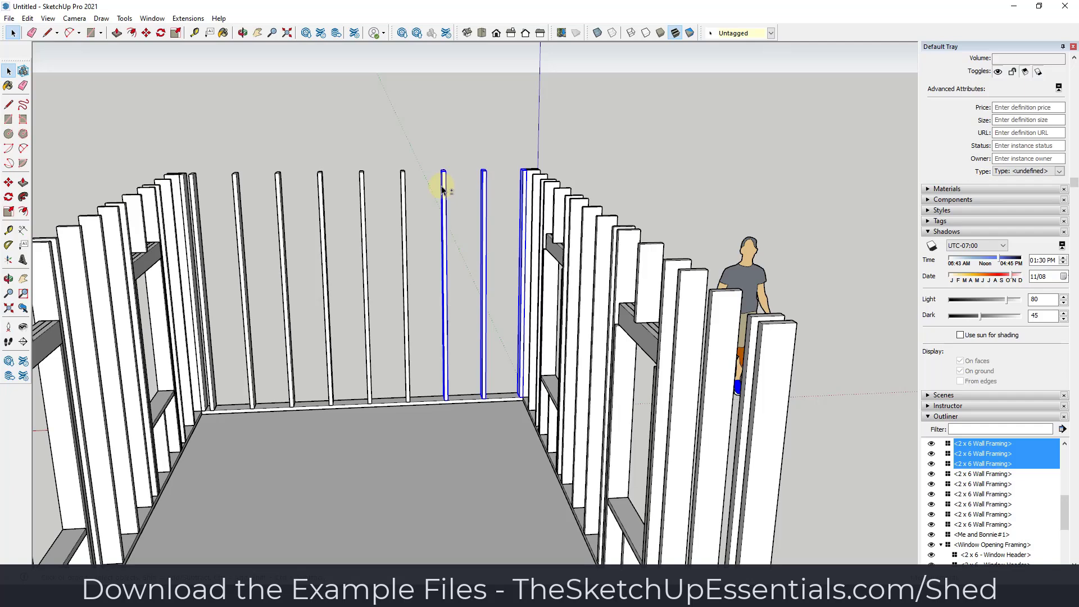
shift+click(402, 188)
shift+click(362, 185)
shift+click(321, 188)
shift+click(278, 191)
shift+click(236, 194)
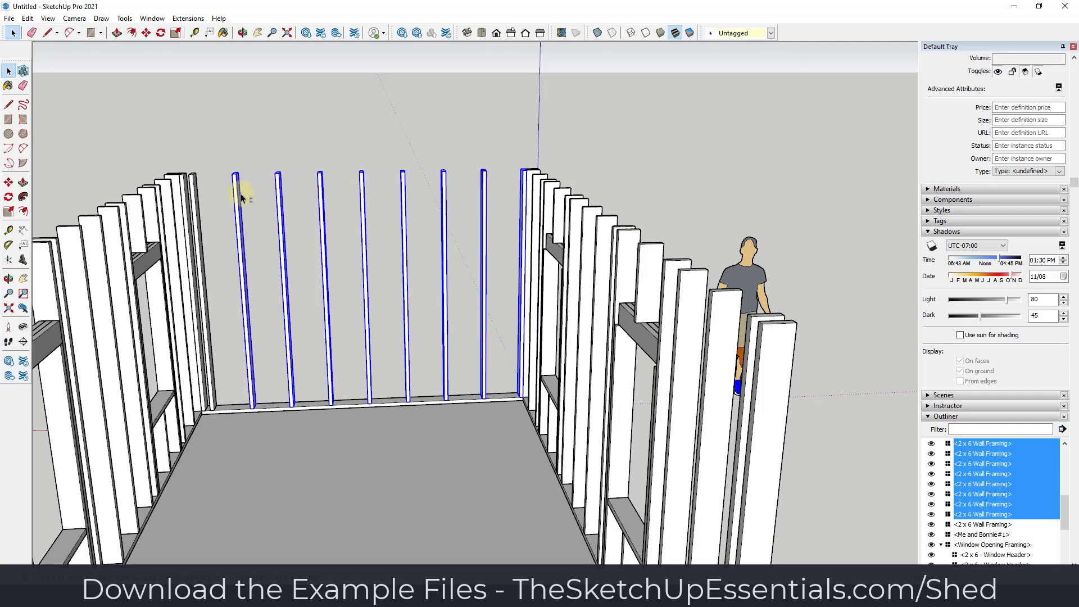
shift+click(192, 185)
- Copy the selected back wall studs straight across the floor onto the short base plate on the deck side
middle_drag(193, 191, 694, 417)
scroll(610, 509, up, 3)
key(m)
key(space)
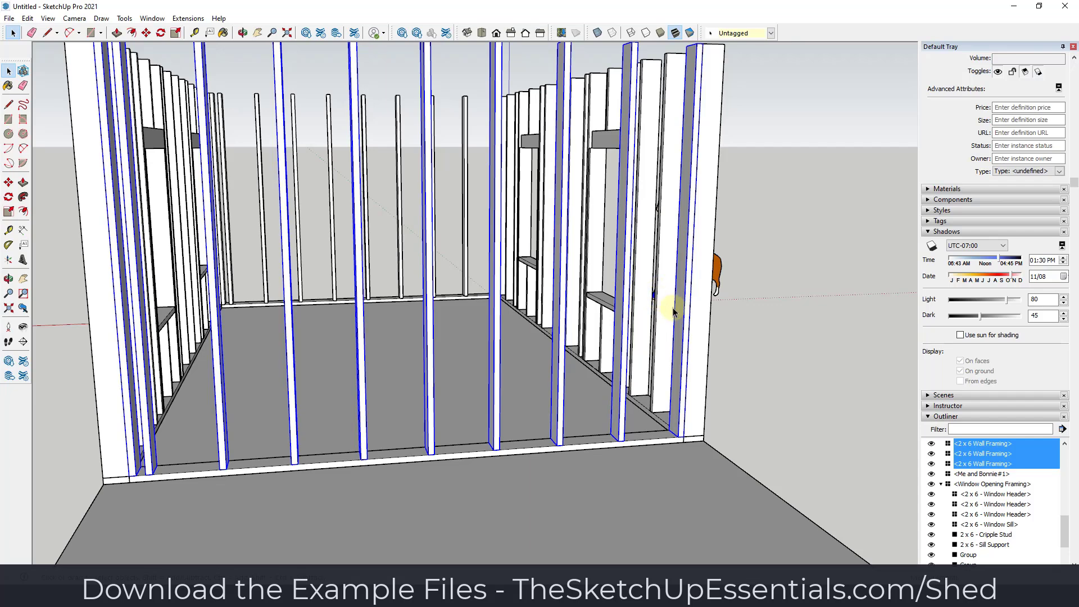
- Frame the doorway in the deck-side short wall with component 2 x 6 trimmer studs, door header studs and cripple studs
click(678, 429)
scroll(677, 430, up, 3)
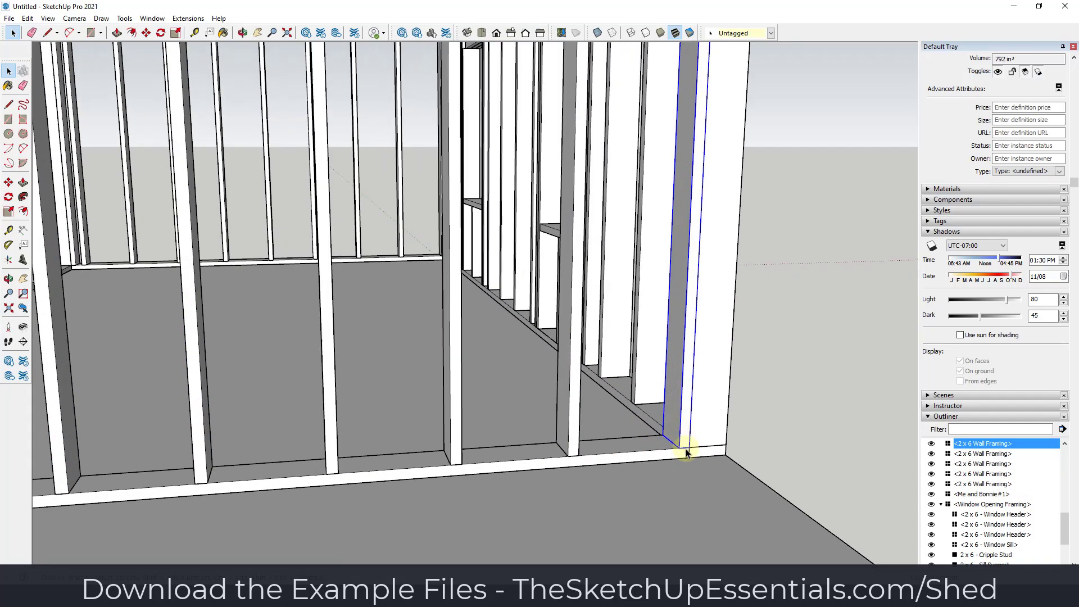
key(m)
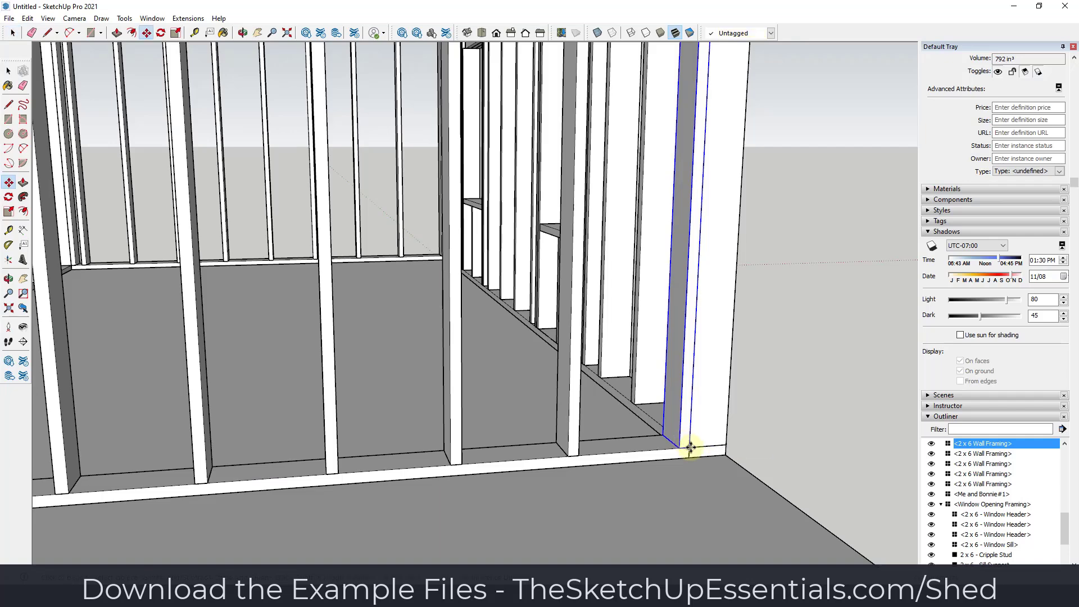
scroll(690, 447, down, 5)
scroll(517, 433, up, 6)
scroll(558, 433, down, 3)
key(space)
right_click(563, 307)
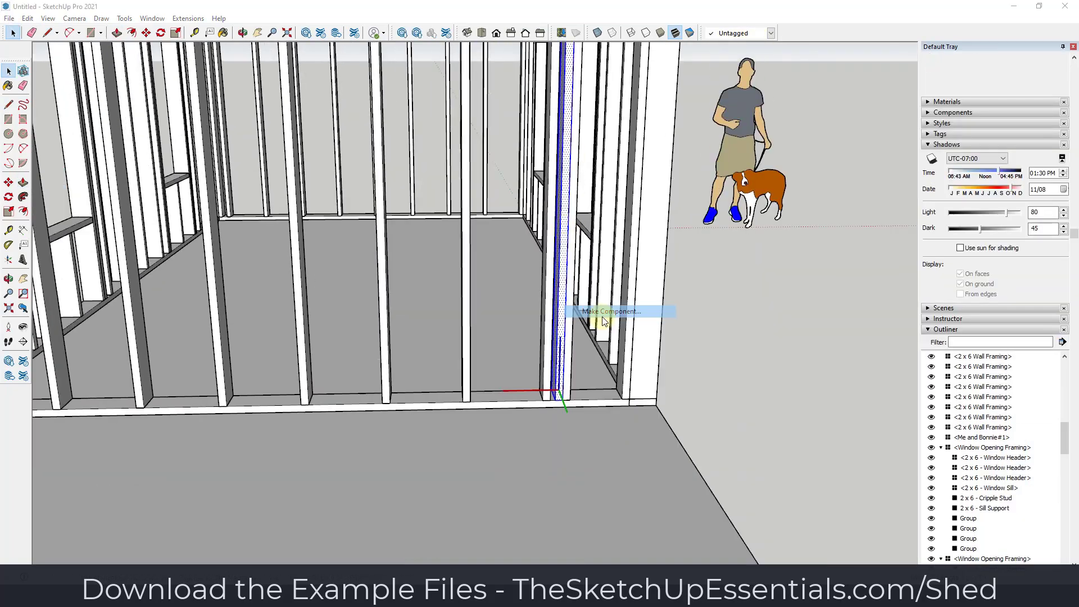
scroll(614, 144, up, 8)
key(l)
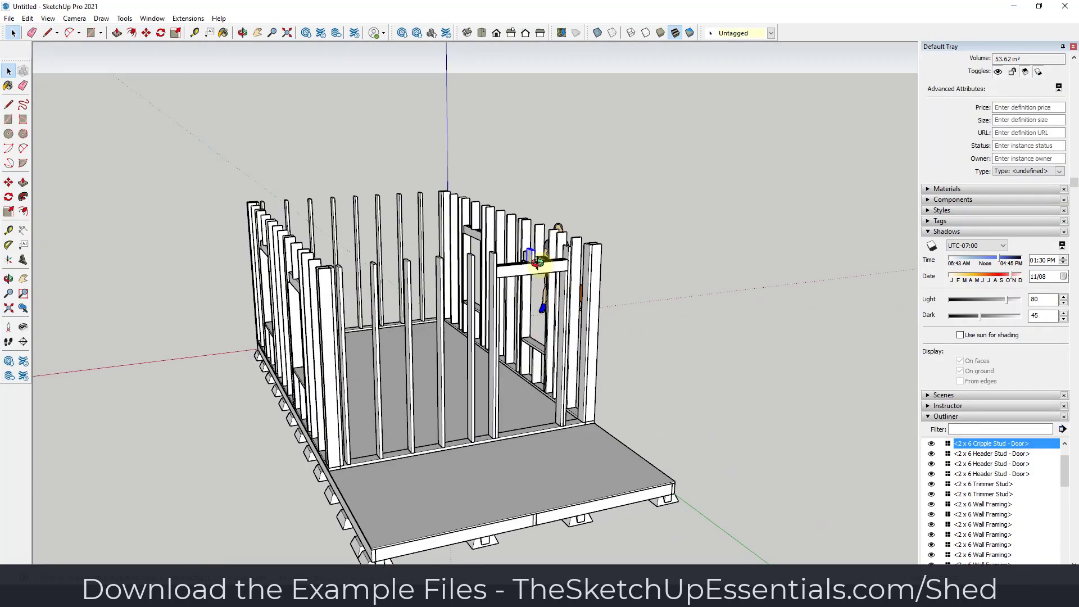
- Select all four 2 x 6 base plates around the shed, both the long and the short ones
click(558, 440)
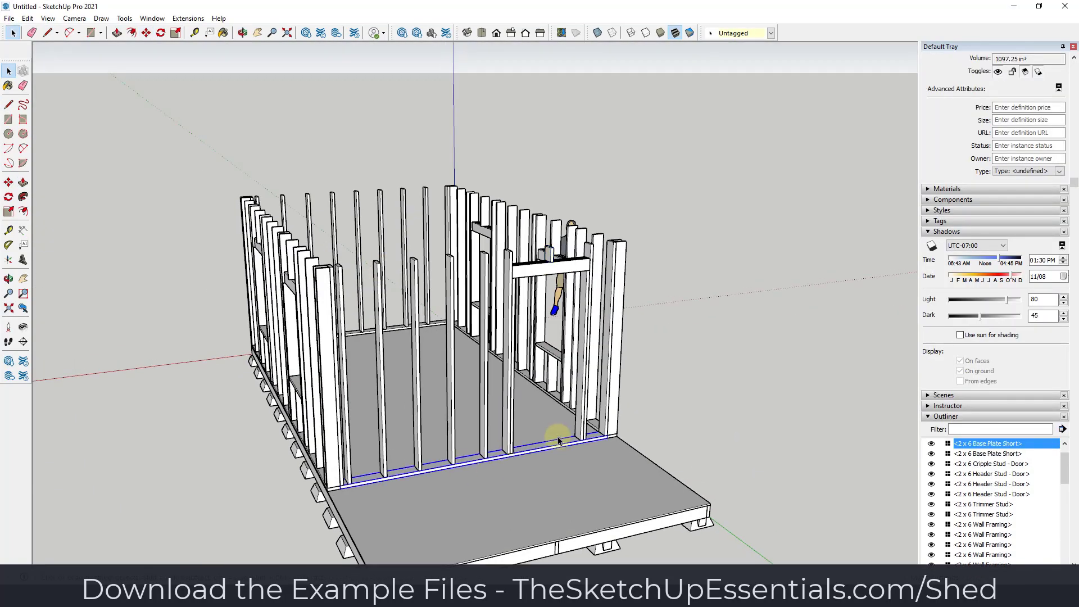
scroll(600, 441, up, 3)
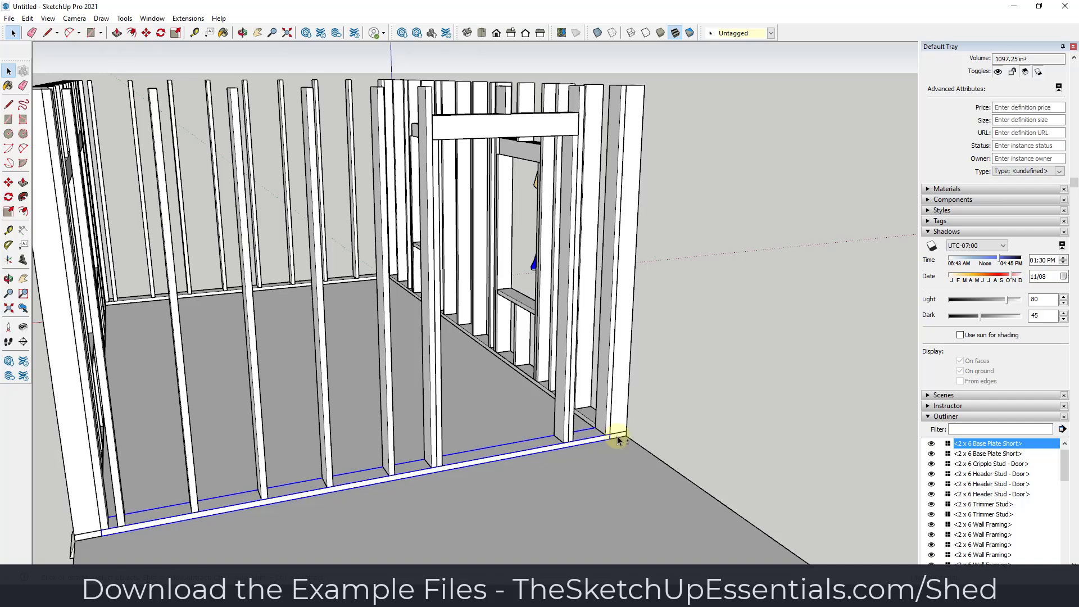
ctrl+click(617, 440)
scroll(644, 405, down, 5)
scroll(436, 464, up, 6)
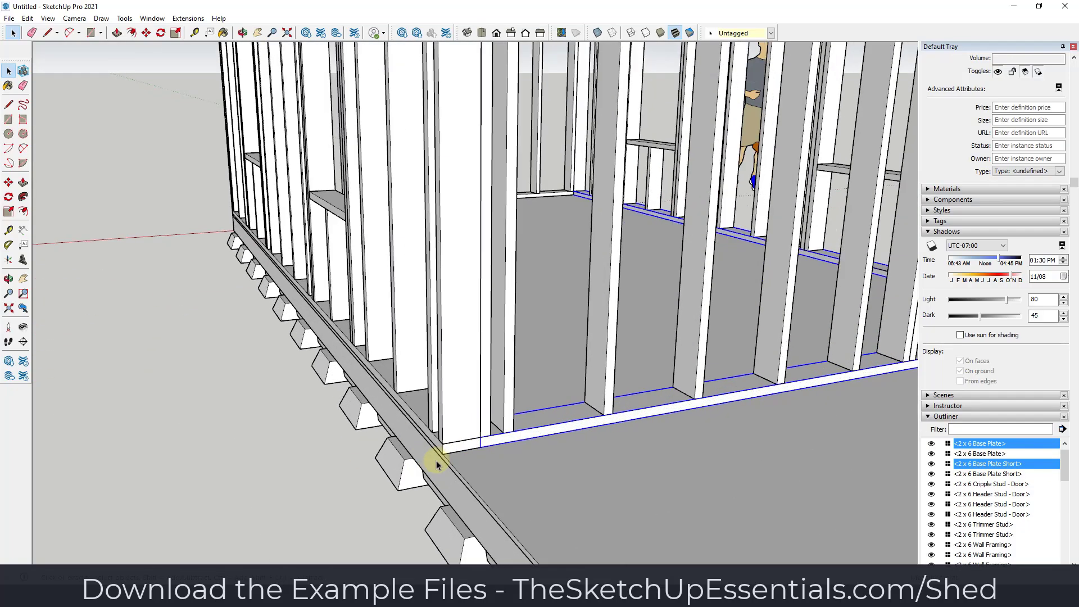
ctrl+click(449, 453)
scroll(578, 405, down, 6)
middle_drag(402, 332, 345, 335)
scroll(345, 335, up, 5)
ctrl+click(401, 335)
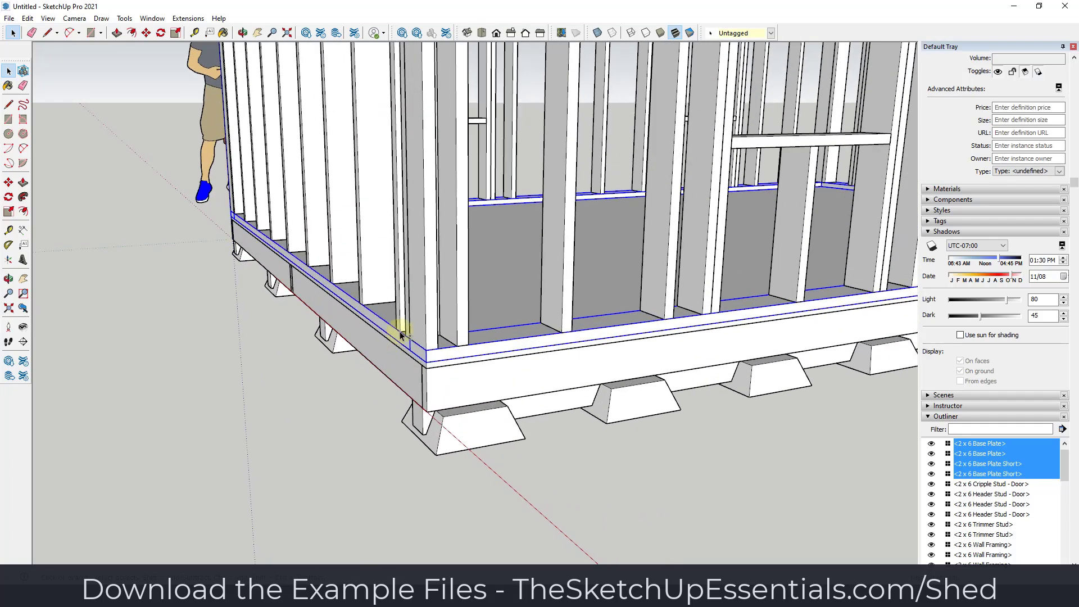
- Copy the four base plates straight up onto the tops of the studs as top plates, snapped to a corner stud's top, and clear the selection
scroll(411, 353, down, 2)
key(m)
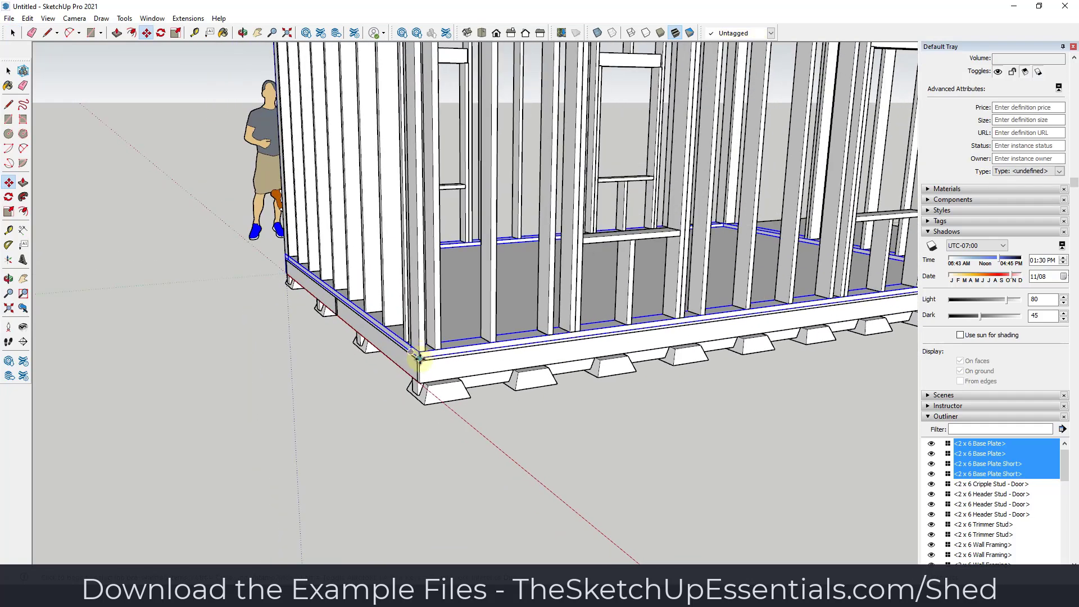
click(418, 359)
scroll(416, 346, down, 4)
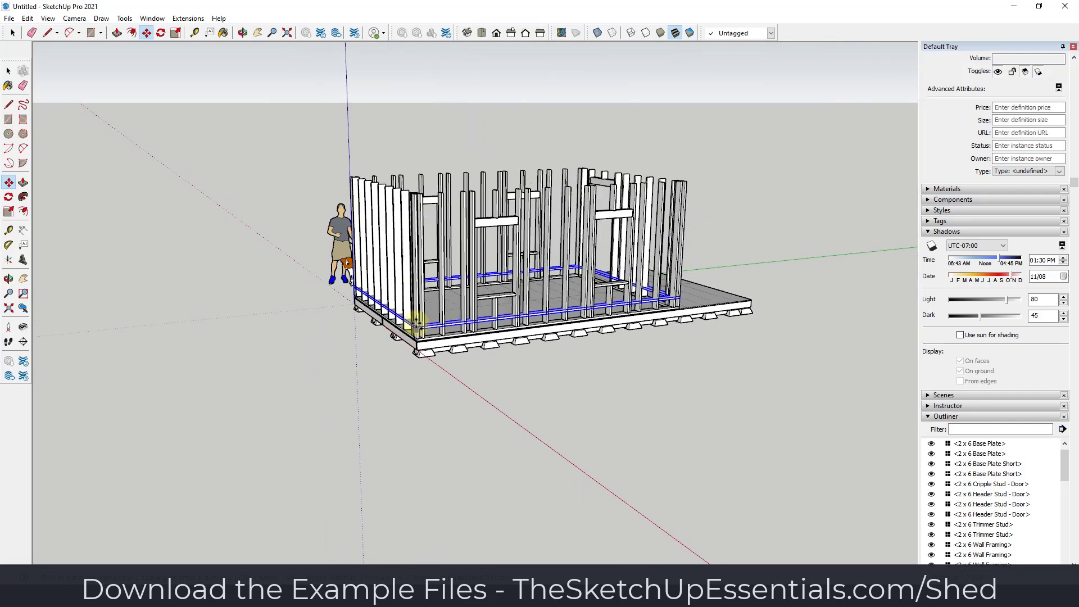
scroll(412, 154, up, 4)
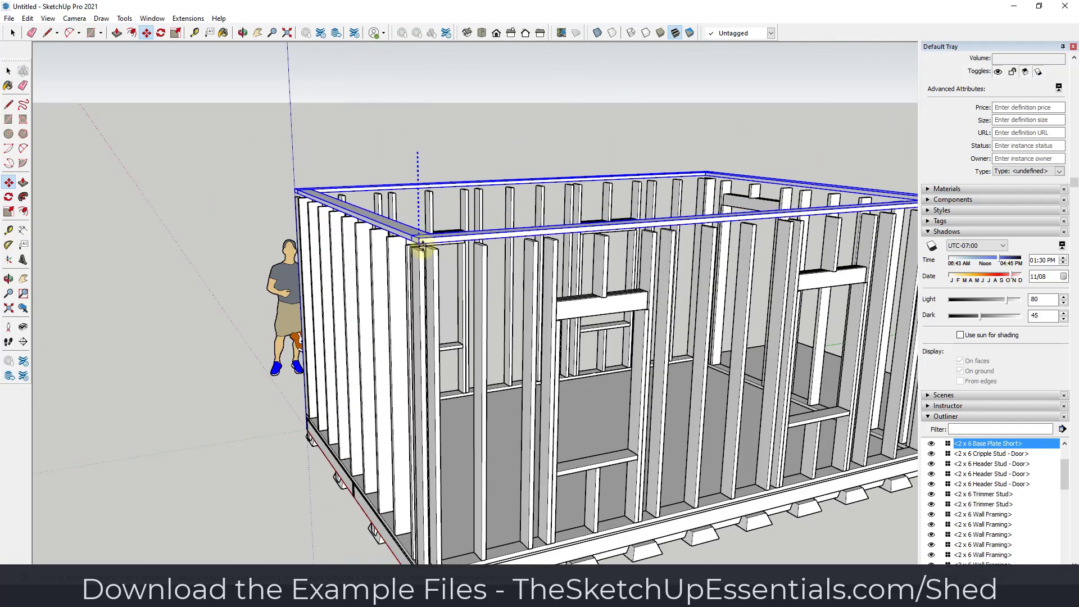
click(419, 249)
scroll(414, 247, up, 3)
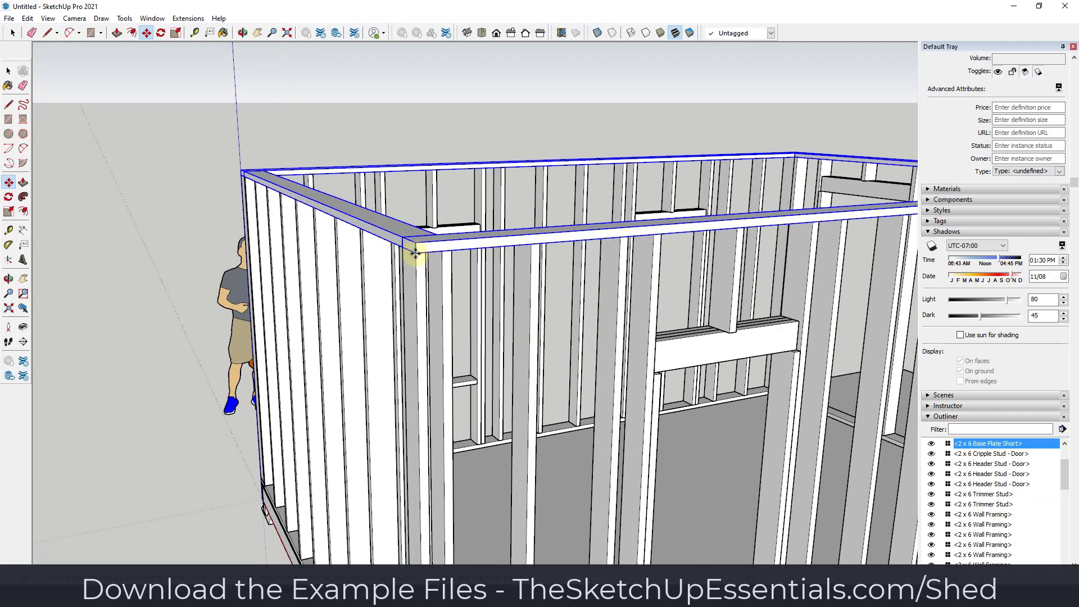
key(space)
scroll(412, 246, down, 6)
middle_drag(686, 265, 751, 306)
click(821, 282)
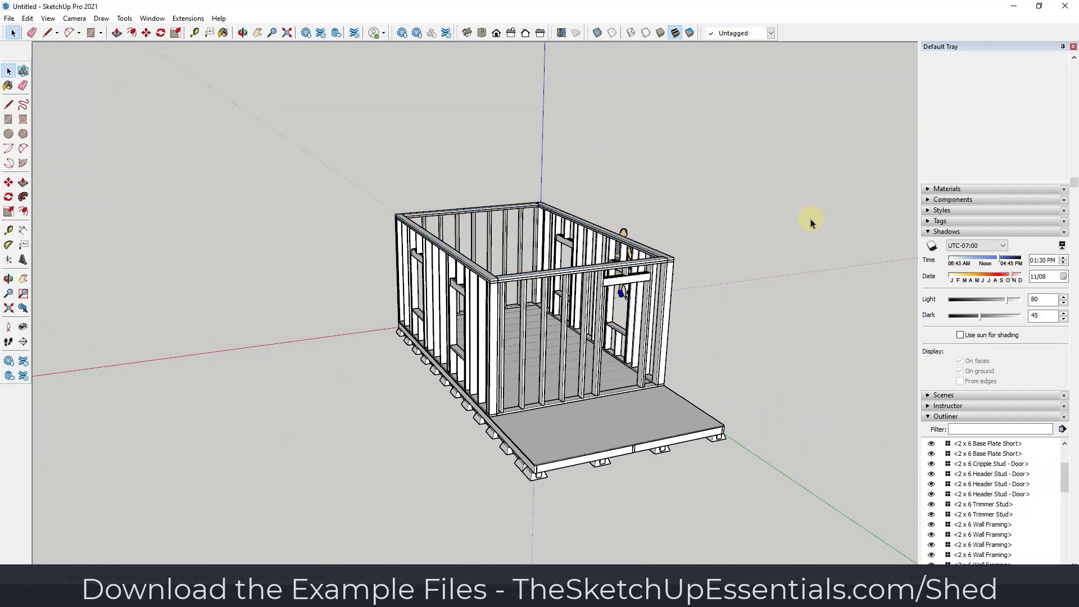